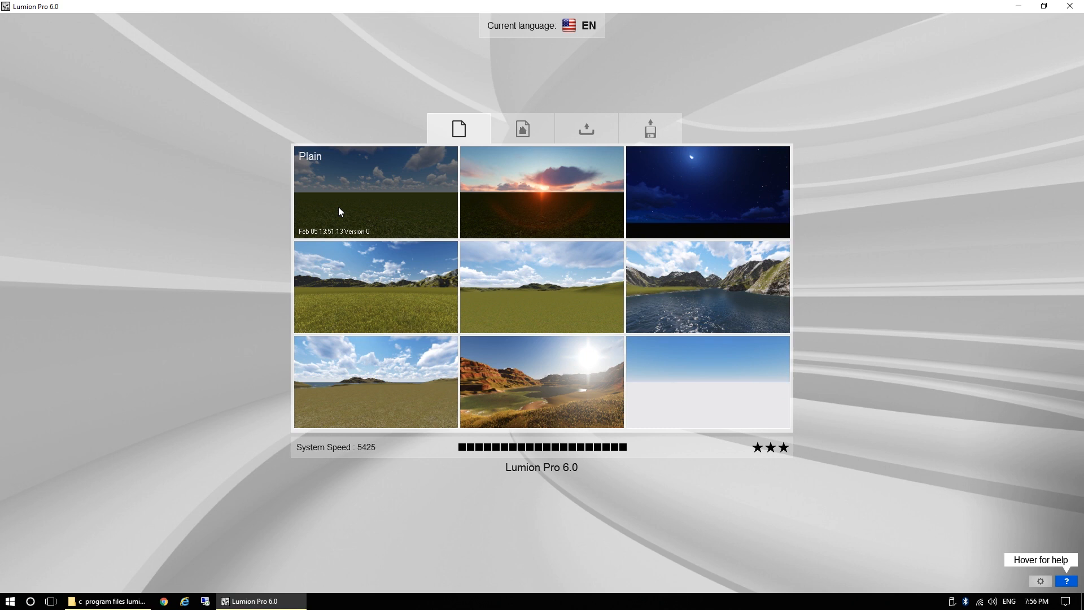
Start a new scene from the Plain preset.
click(388, 198)
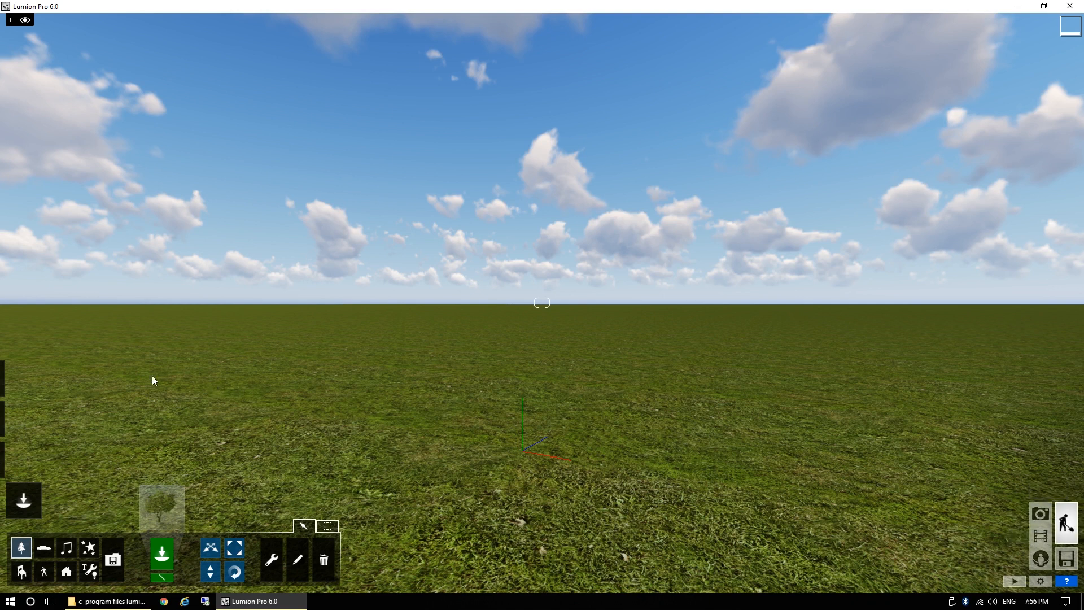
mouse_move(3, 373)
mouse_move(17, 24)
Look around the empty grass plain, turning the camera up to the sky, down to the ground and sideways.
mouse_move(523, 451)
right_down()
mouse_move(480, 353)
mouse_move(446, 215)
mouse_move(548, 152)
right_up()
right_drag(543, 302, 542, 265)
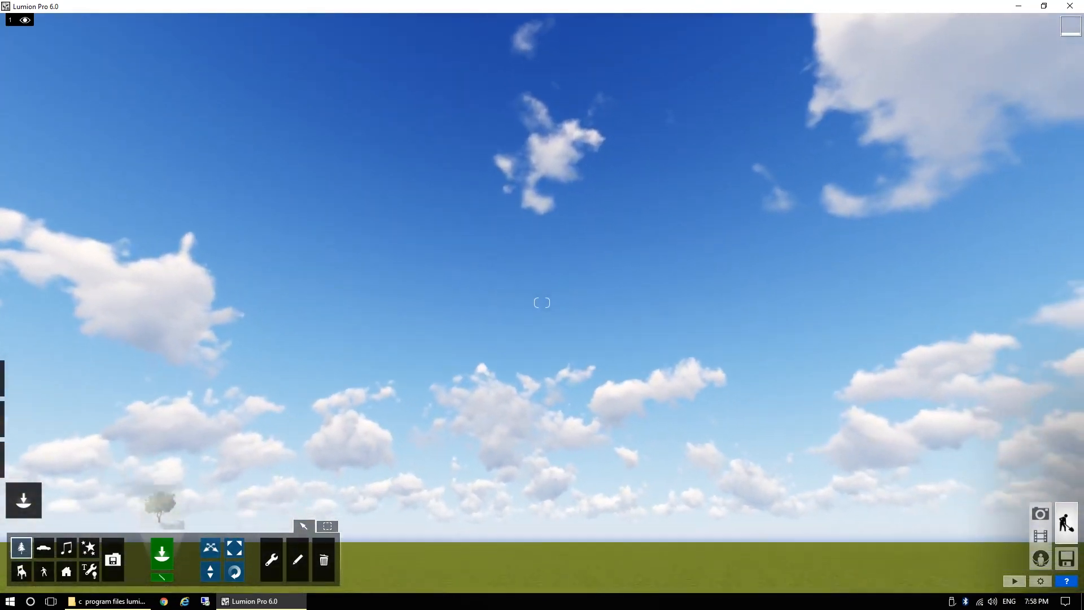
right_drag(542, 303, 542, 353)
right_drag(542, 303, 875, 423)
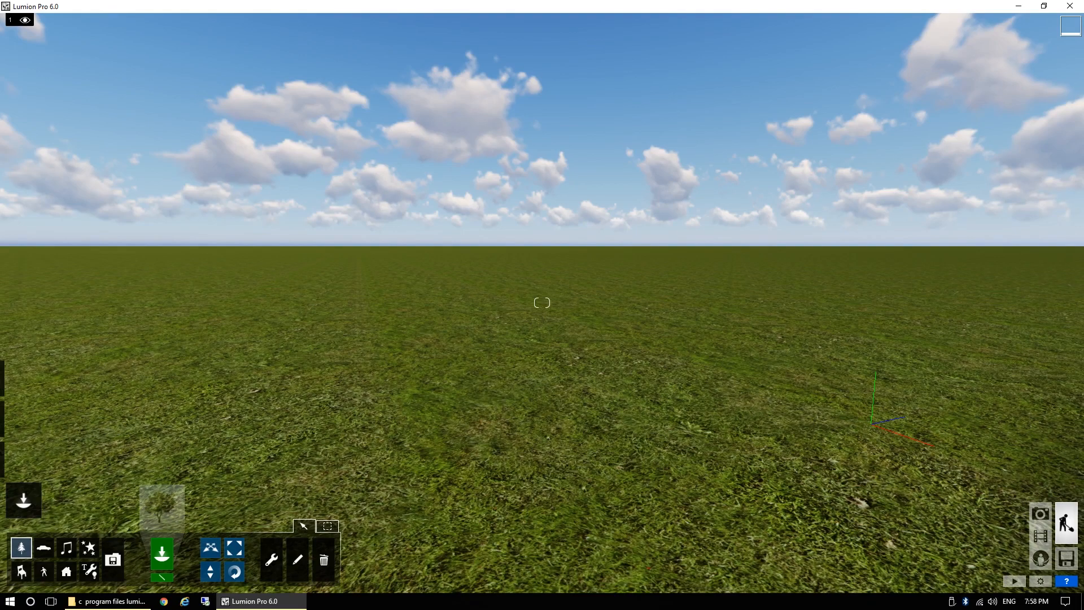
right_drag(872, 423, 587, 412)
mouse_move(542, 303)
right_down()
mouse_move(548, 367)
mouse_move(542, 303)
right_up()
right_drag(612, 533, 481, 544)
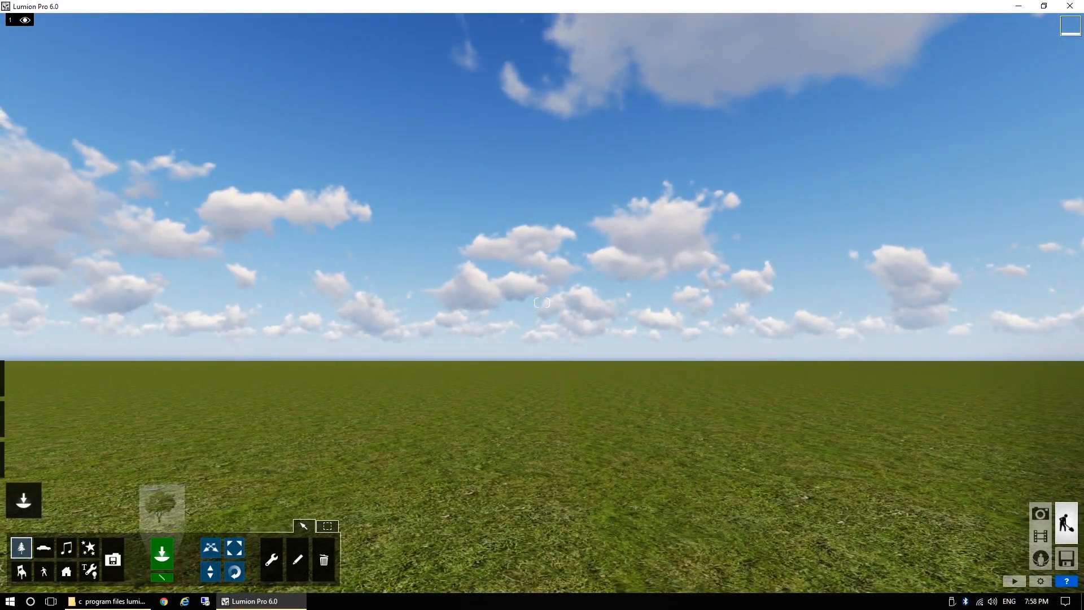
right_drag(542, 303, 537, 317)
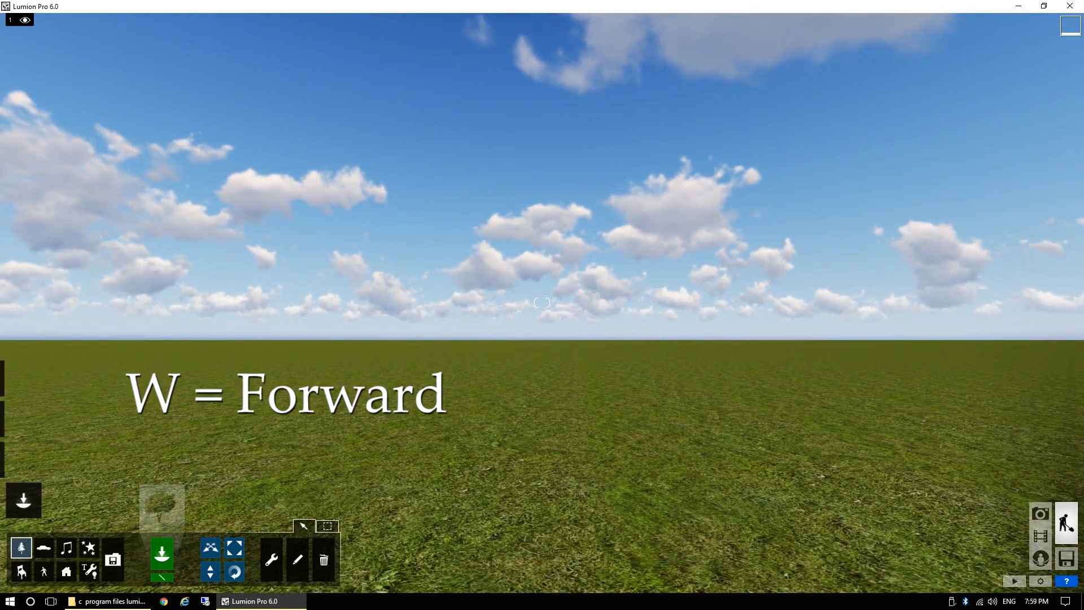
Move the camera forward, backward, left and right across the grass plain.
key(w)
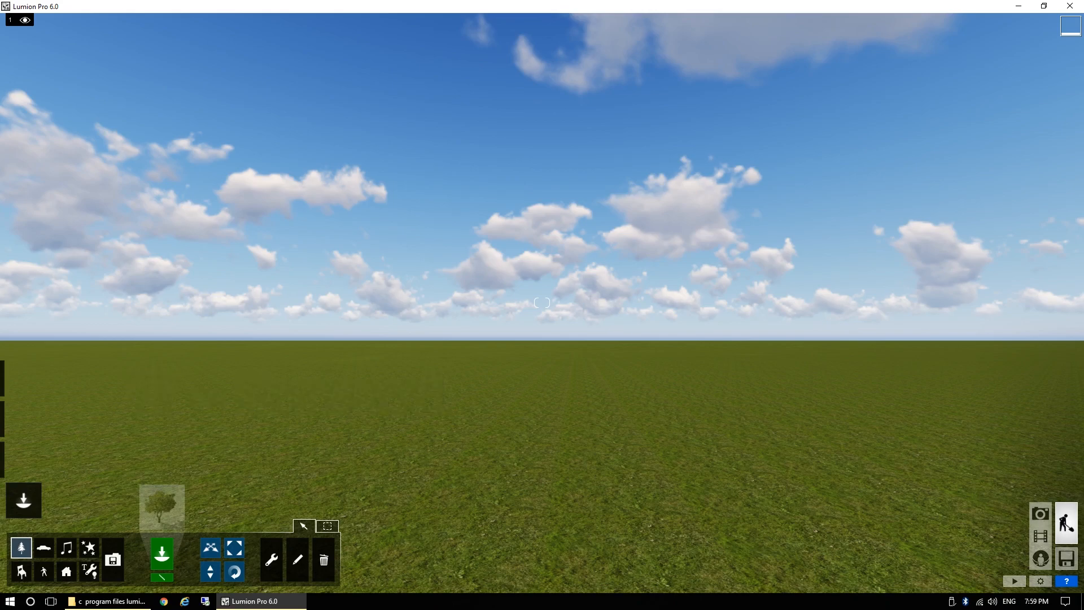
key(s)
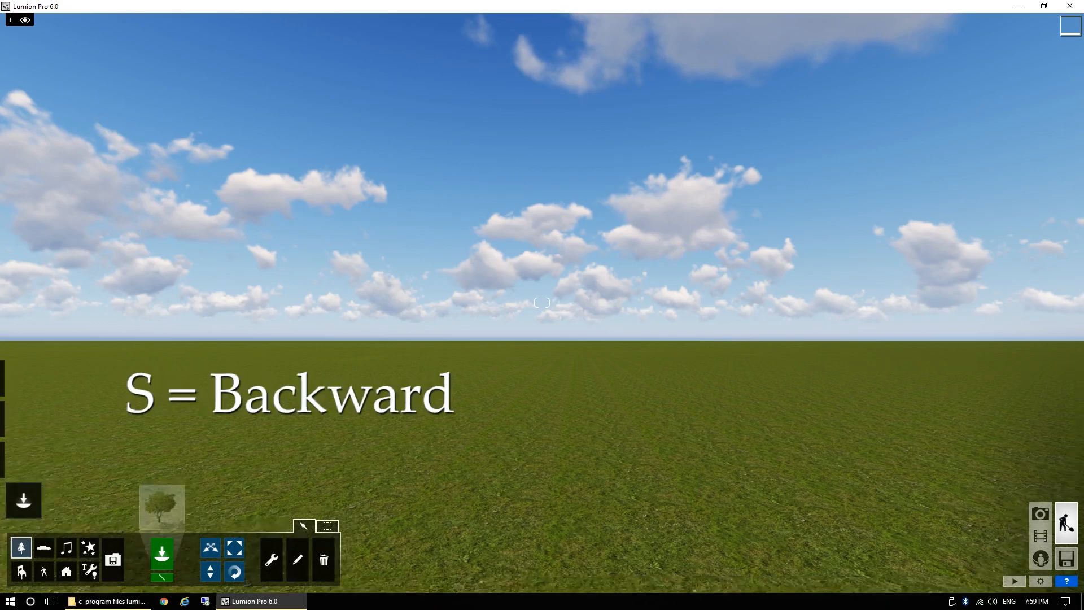
key(s)
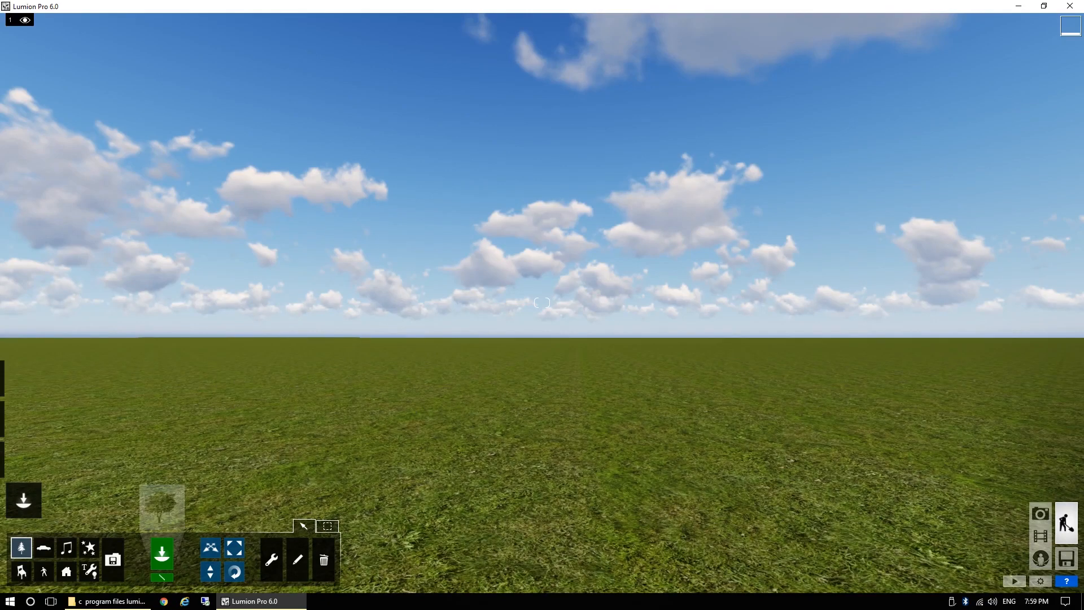
key(a)
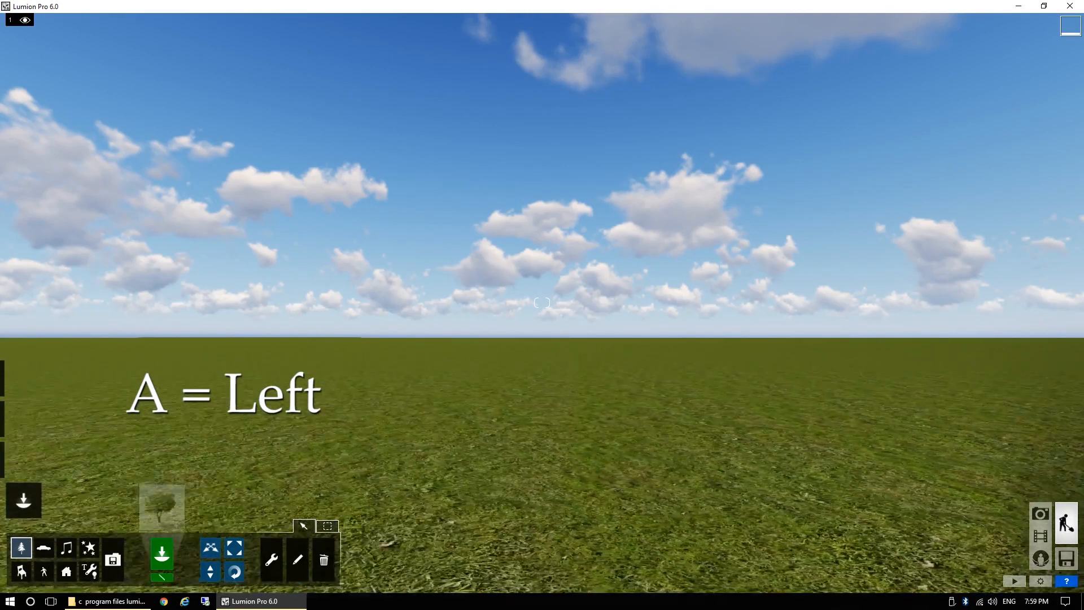
key(a)
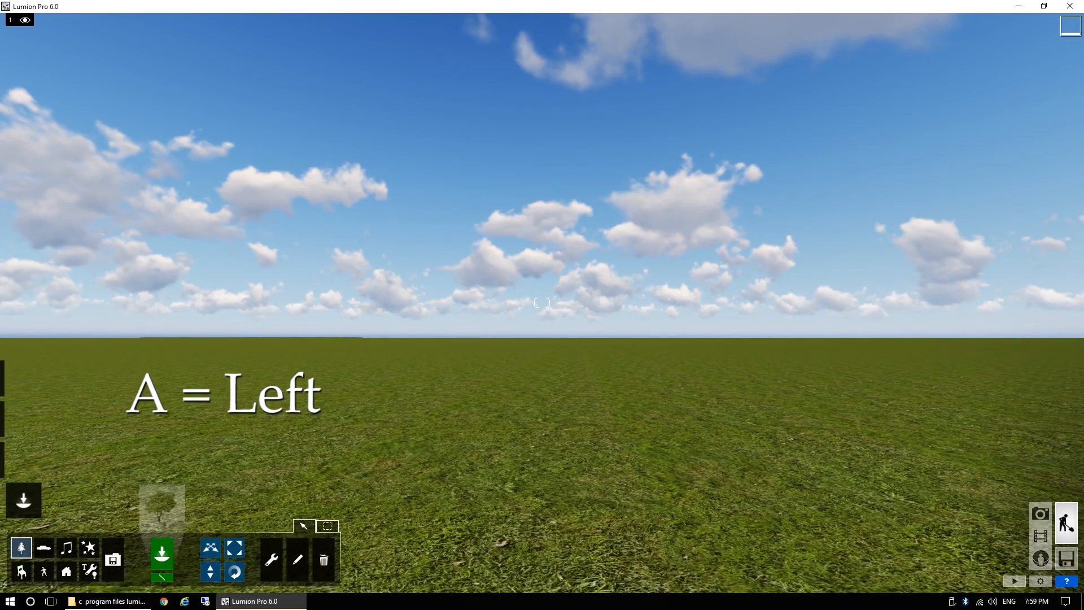
key(d)
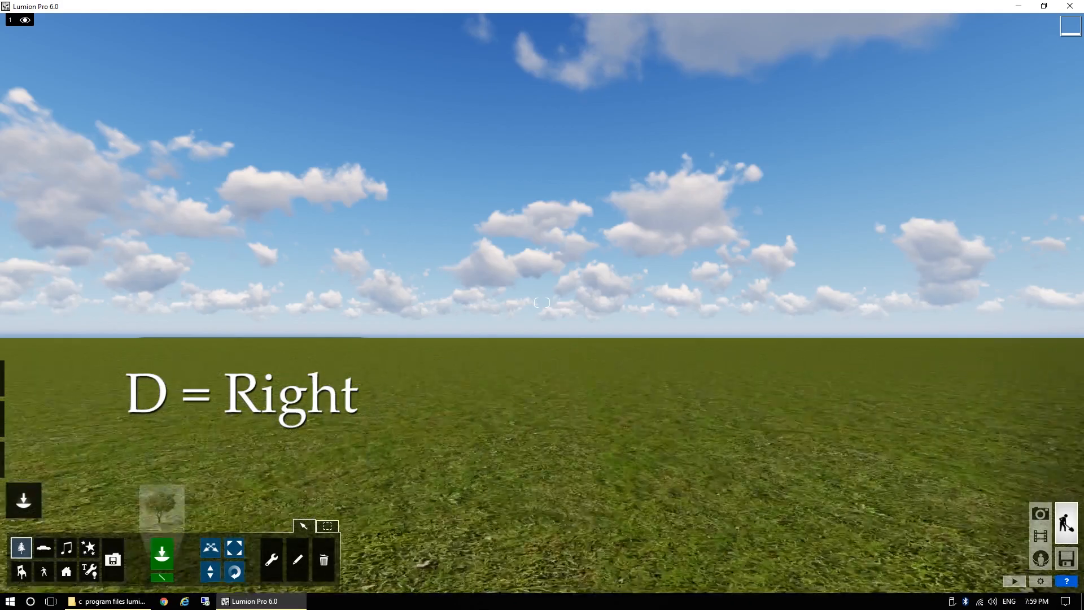
key(d)
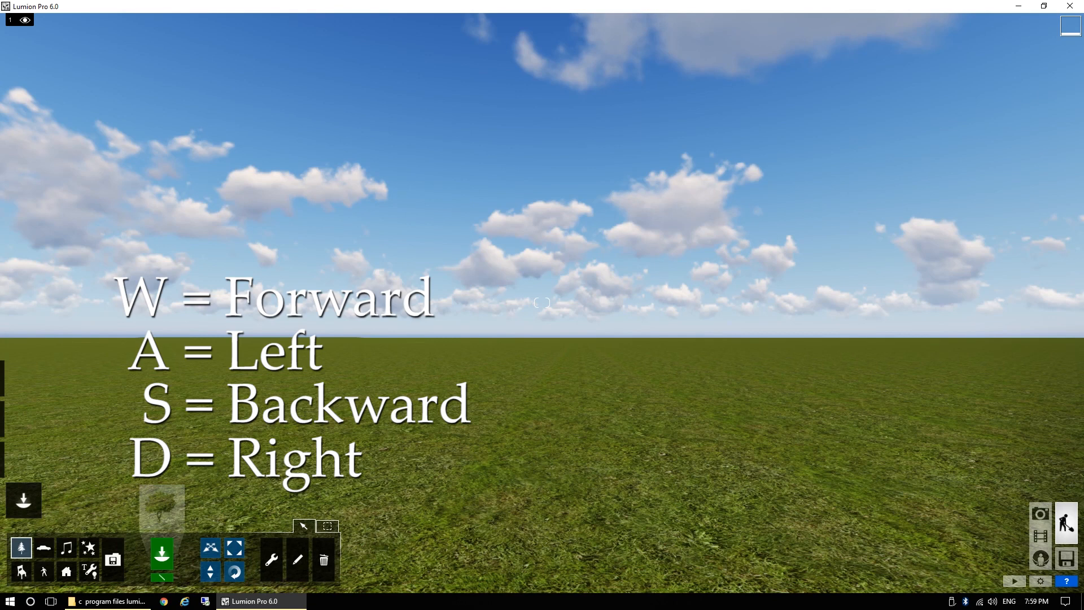
Fly around the origin axes, combining movement and turning to view them from several sides and from above.
right_drag(542, 303, 421, 500)
right_drag(542, 302, 542, 209)
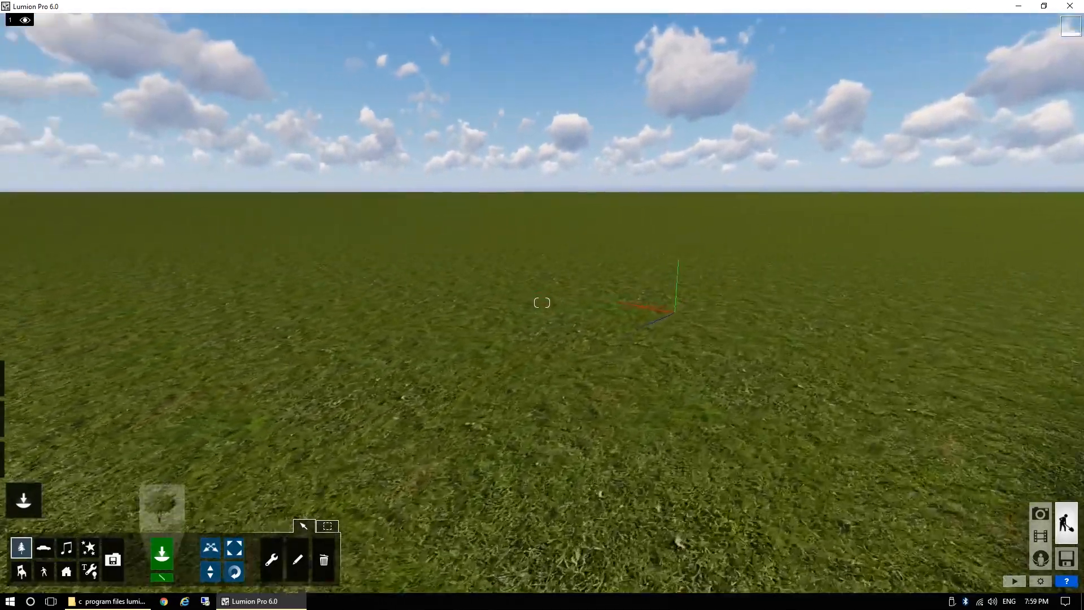
right_drag(542, 303, 293, 359)
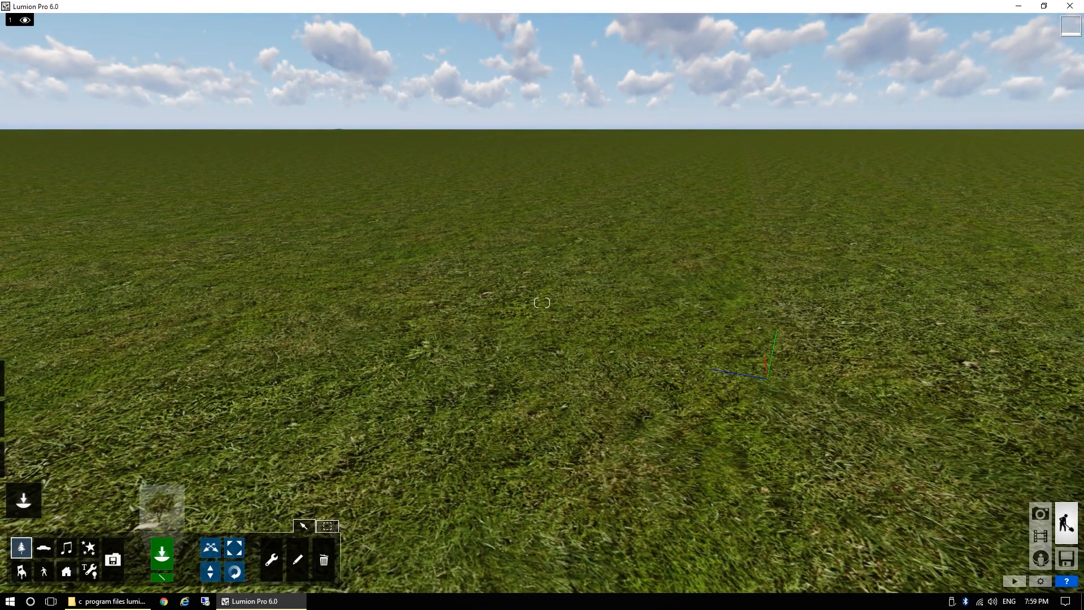
right_drag(543, 302, 534, 278)
key(s)
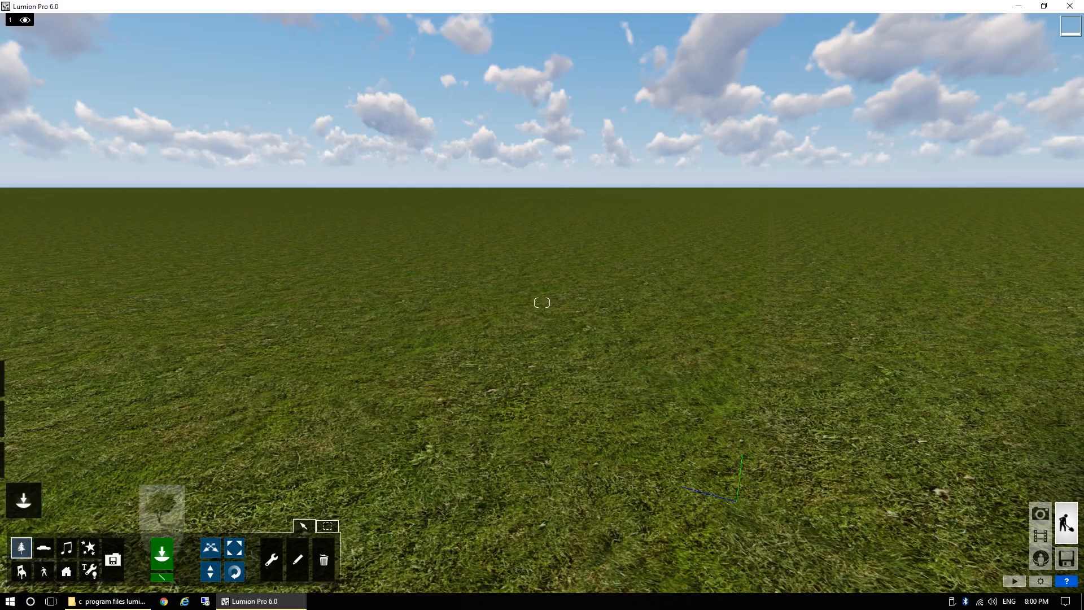
key(s)
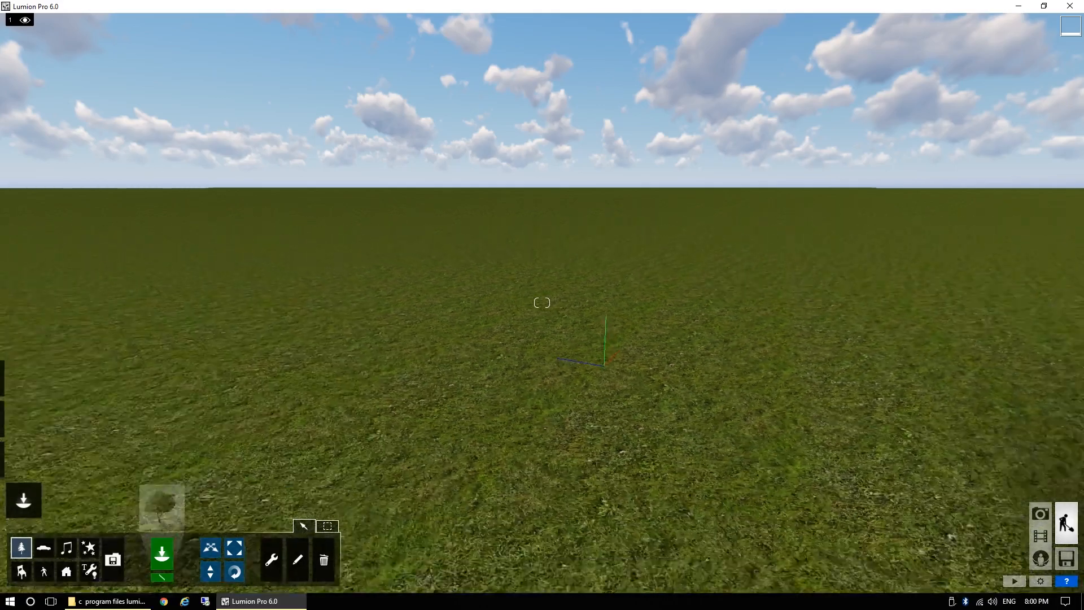
key(w)
right_drag(543, 302, 740, 363)
key(s)
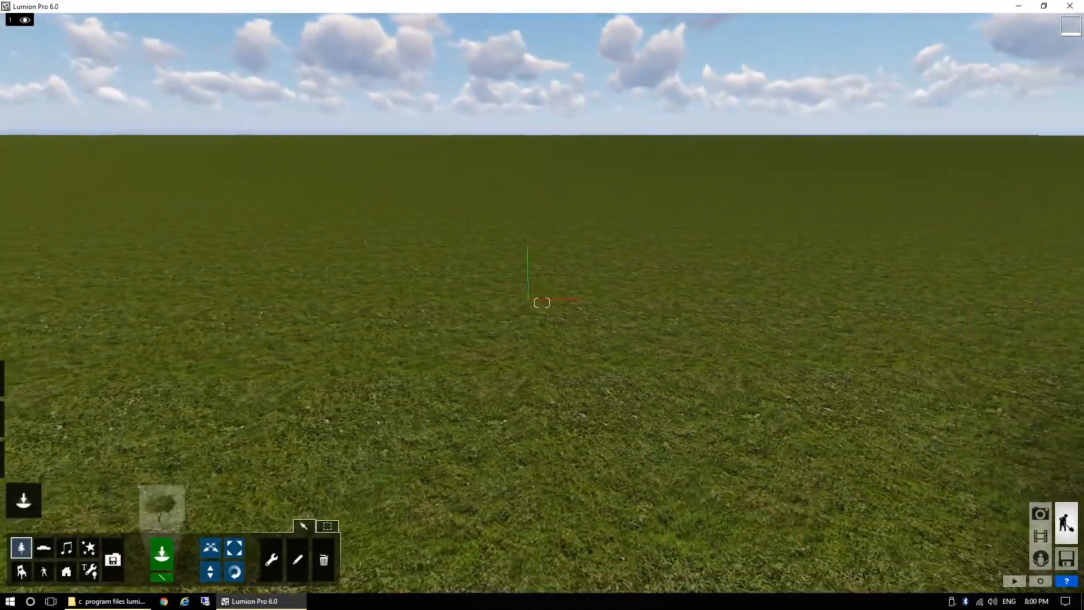
right_drag(542, 303, 390, 271)
key(d)
key(s)
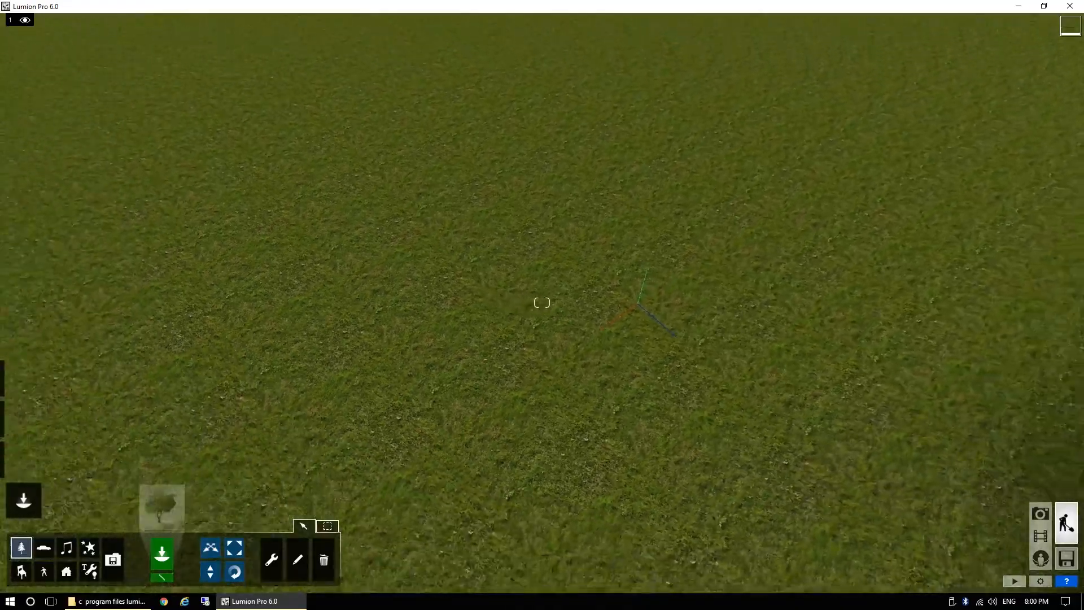
key(e)
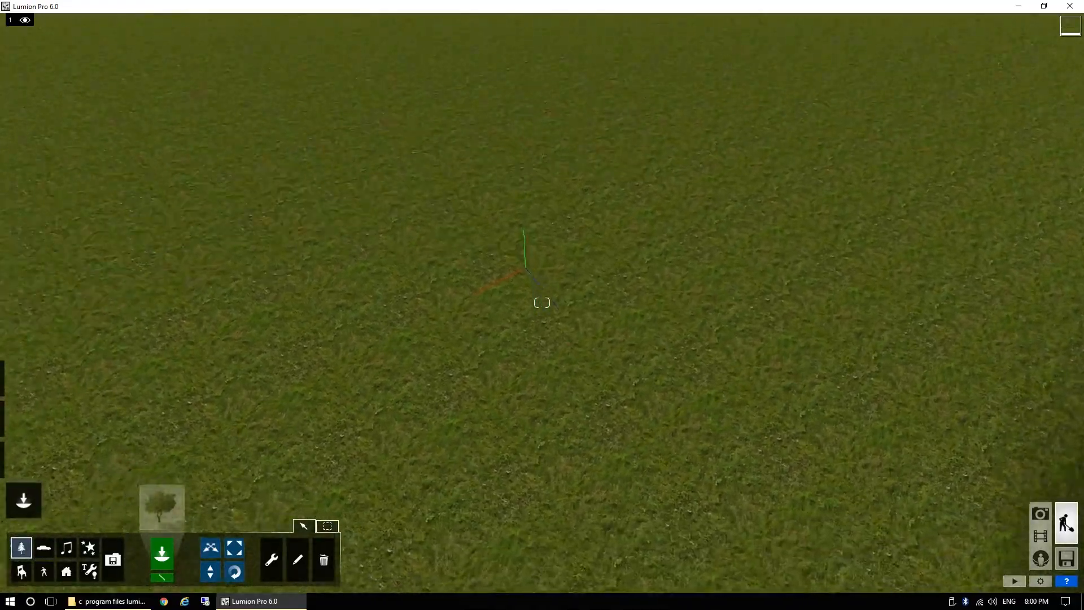
right_drag(543, 302, 632, 163)
key(a)
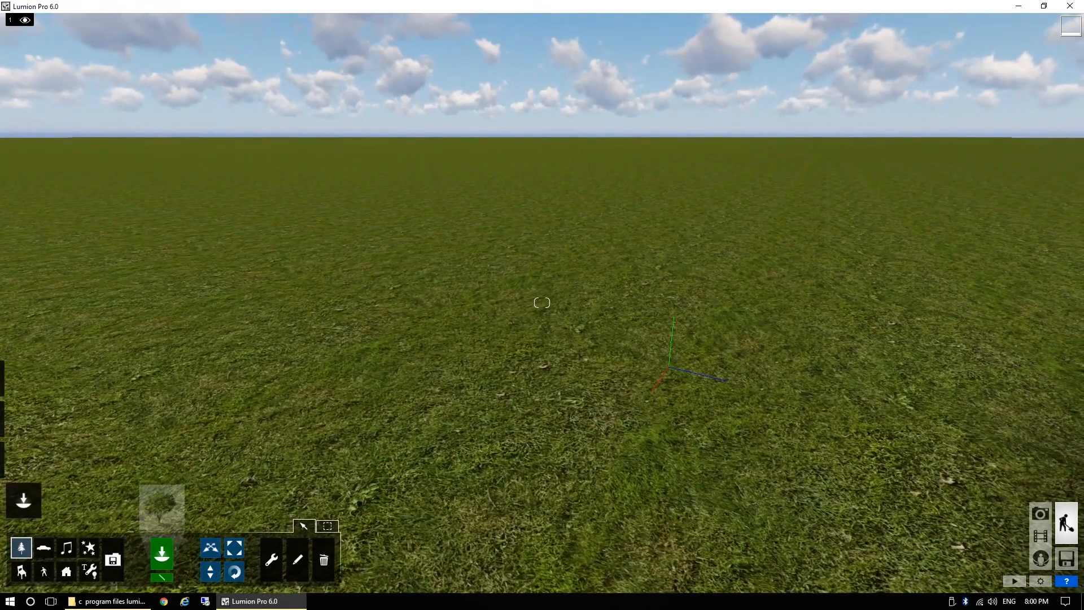
Inspect the plain from different heights and angles, from a steep downward view to a level view of the horizon.
right_drag(542, 303, 546, 305)
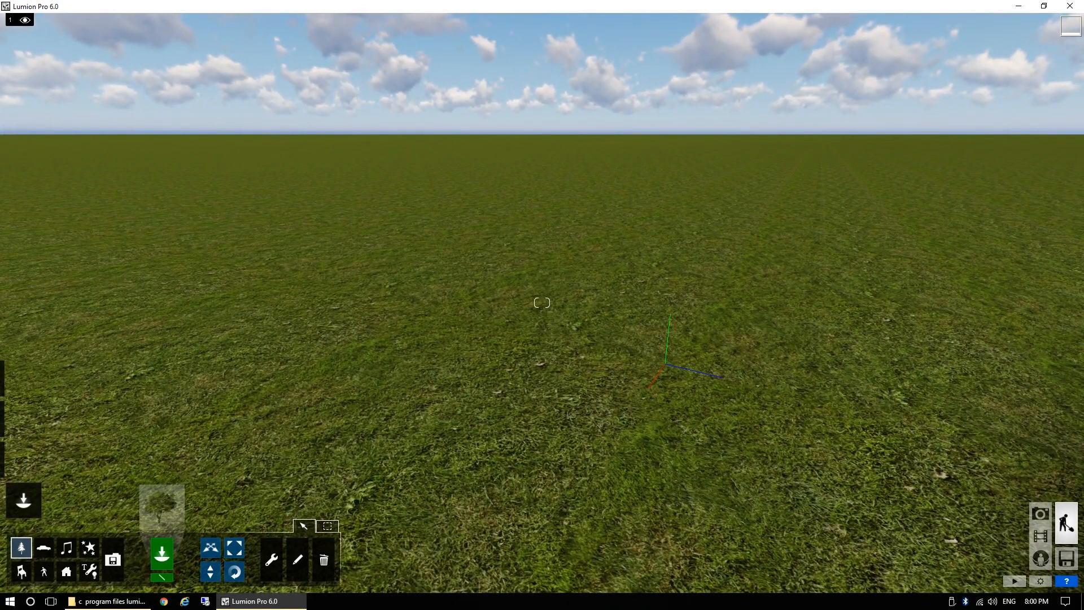
mouse_move(542, 303)
right_down()
mouse_move(605, 413)
mouse_move(619, 411)
mouse_move(663, 325)
mouse_move(551, 283)
mouse_move(567, 242)
mouse_move(539, 303)
right_up()
key(a)
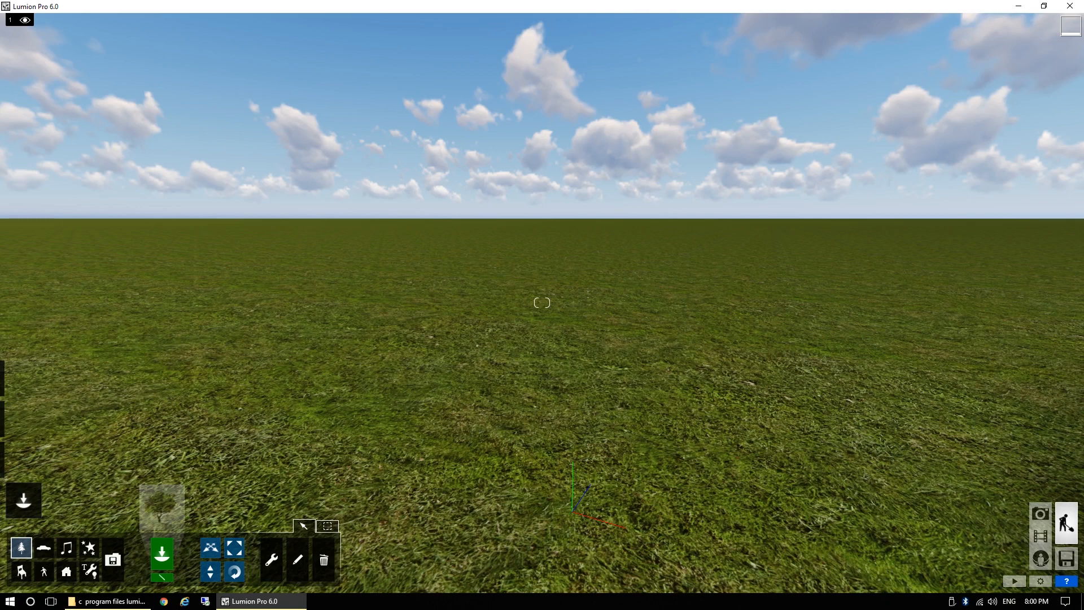
right_drag(542, 302, 525, 282)
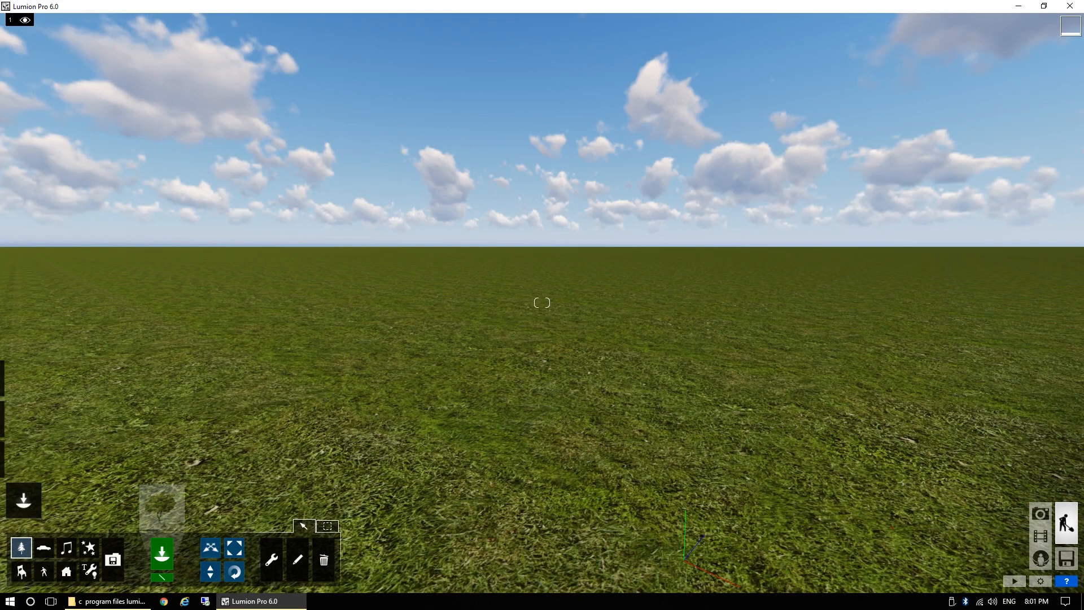
right_drag(542, 303, 539, 273)
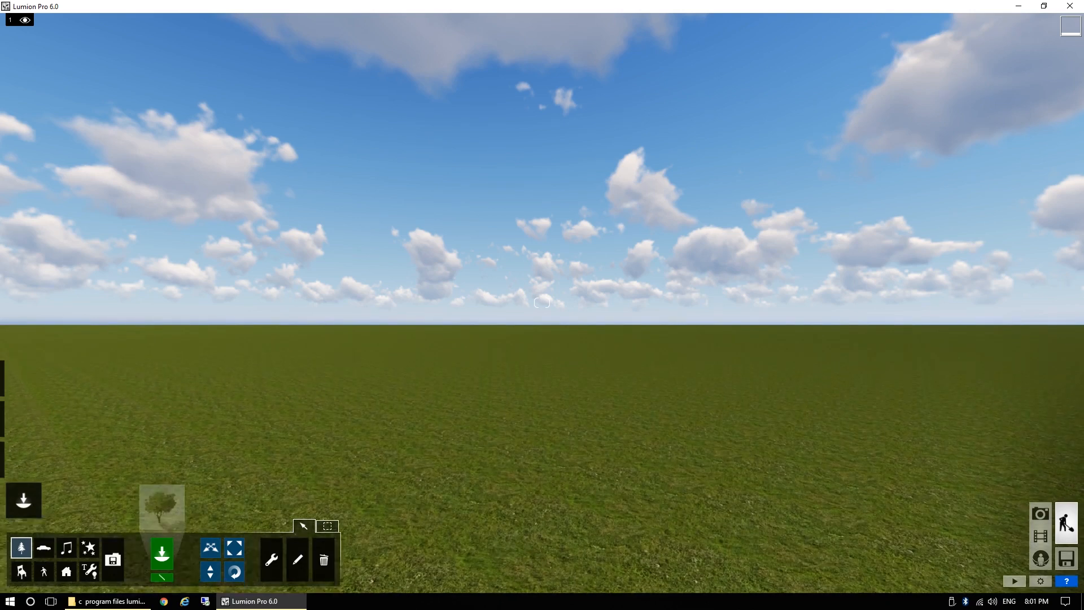
right_drag(542, 302, 544, 362)
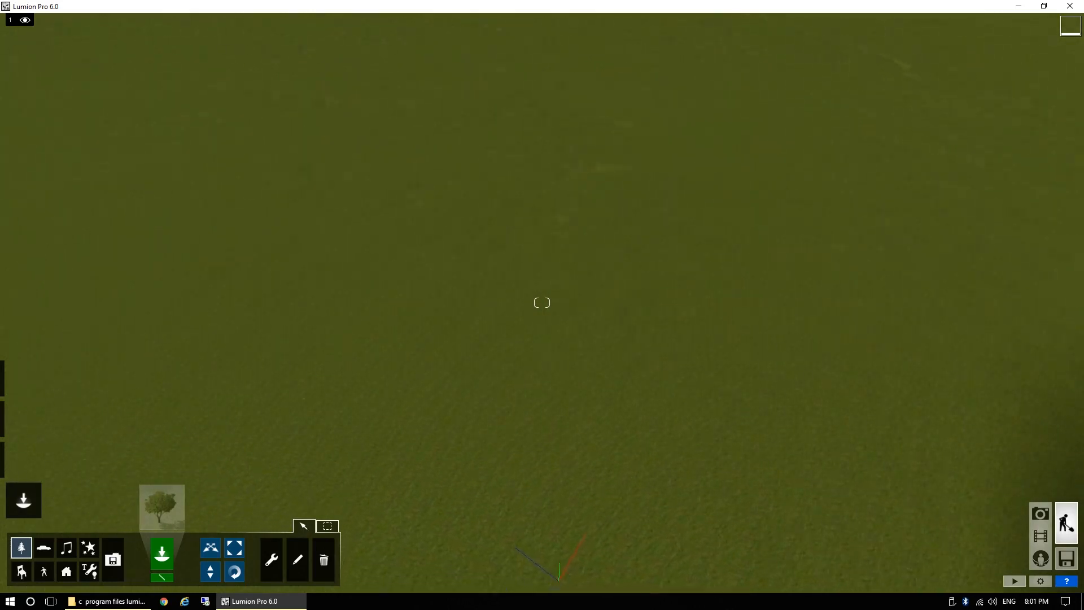
right_drag(542, 303, 644, 302)
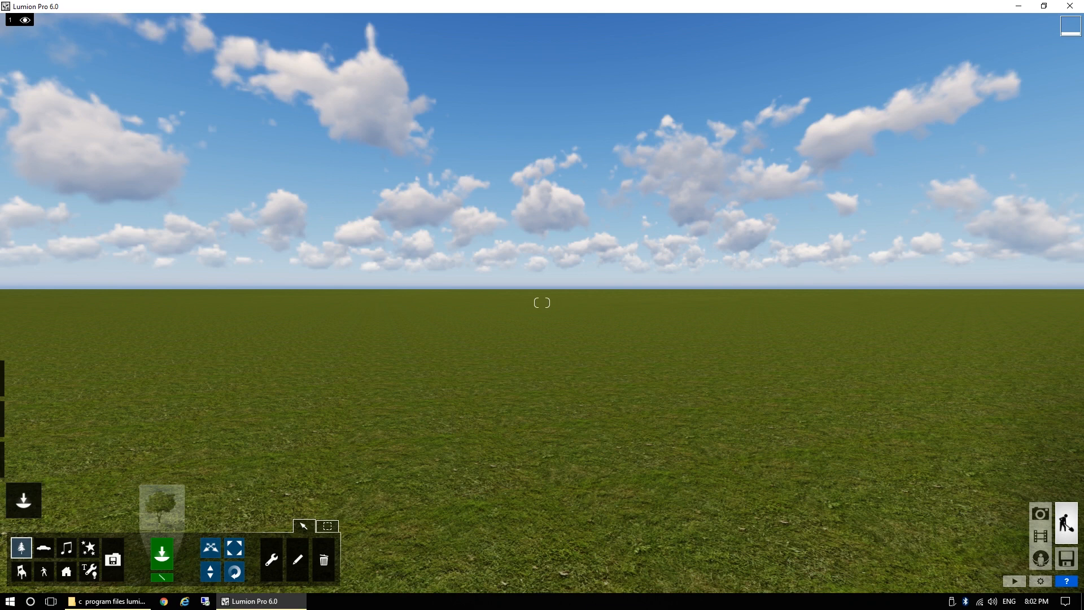
Examine the Weather, Landscape and Materials tool sets in turn, and return to object placement.
mouse_move(11, 396)
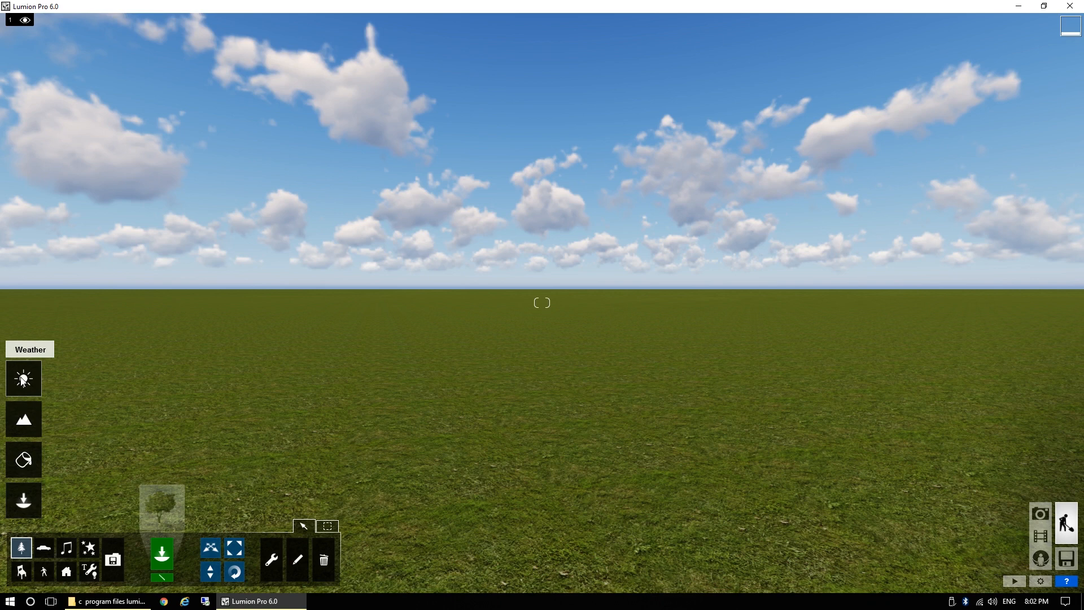
click(22, 380)
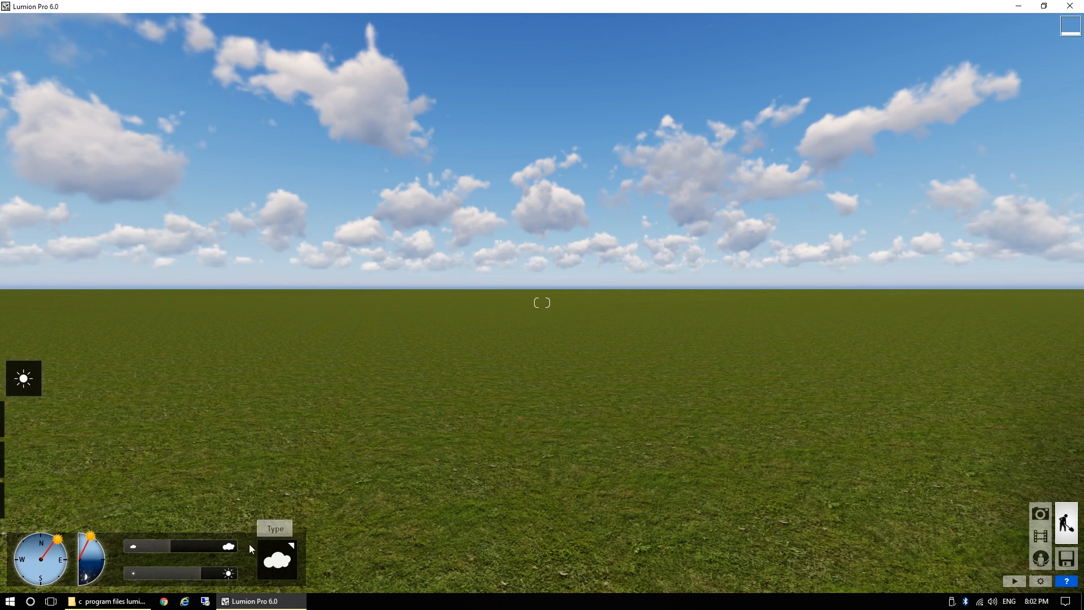
mouse_move(23, 421)
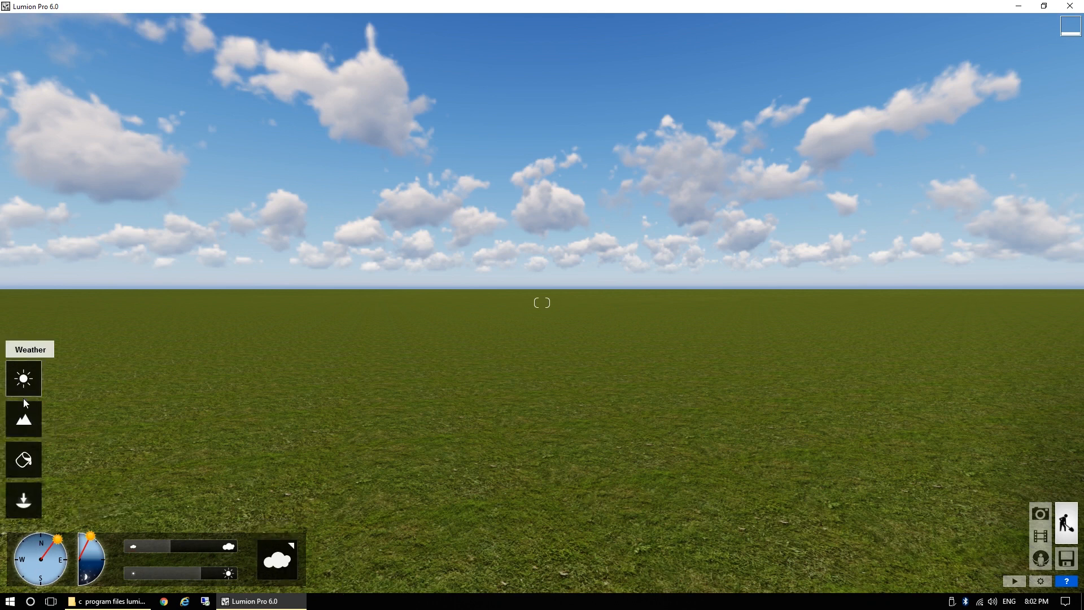
click(25, 421)
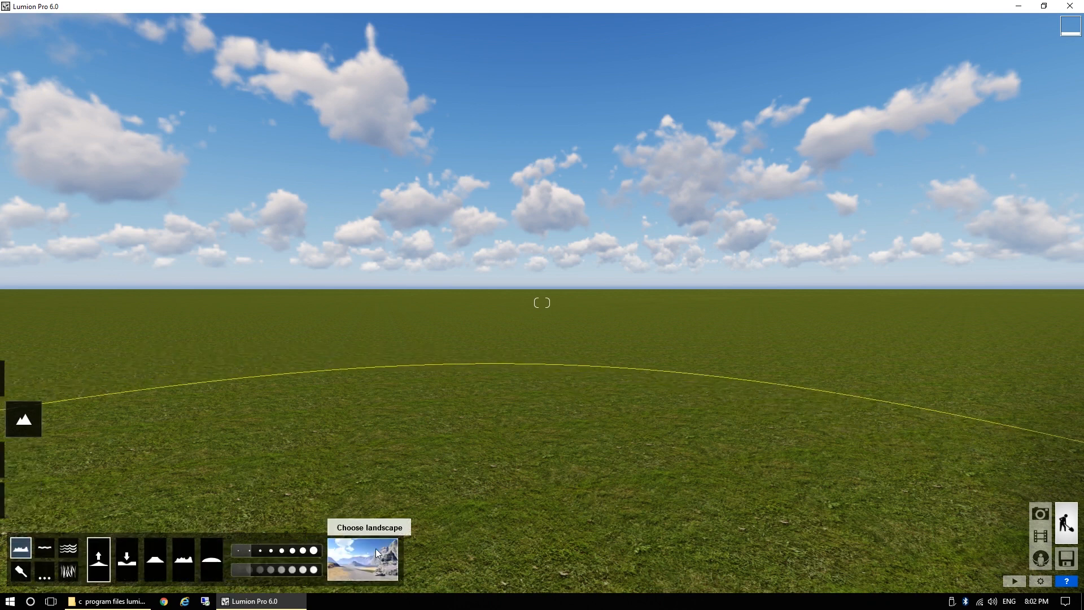
mouse_move(20, 507)
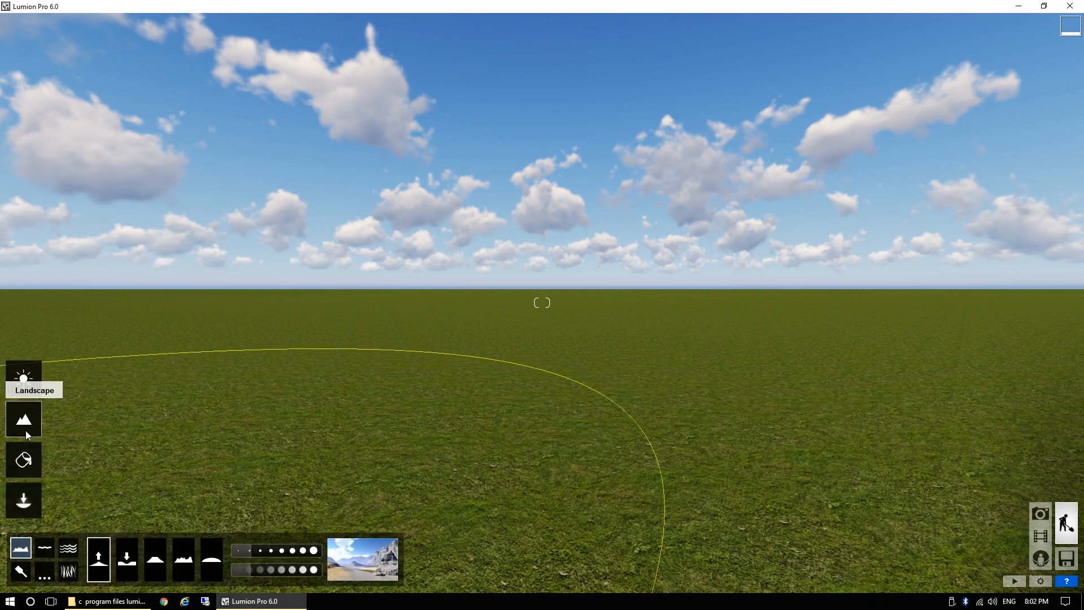
click(27, 460)
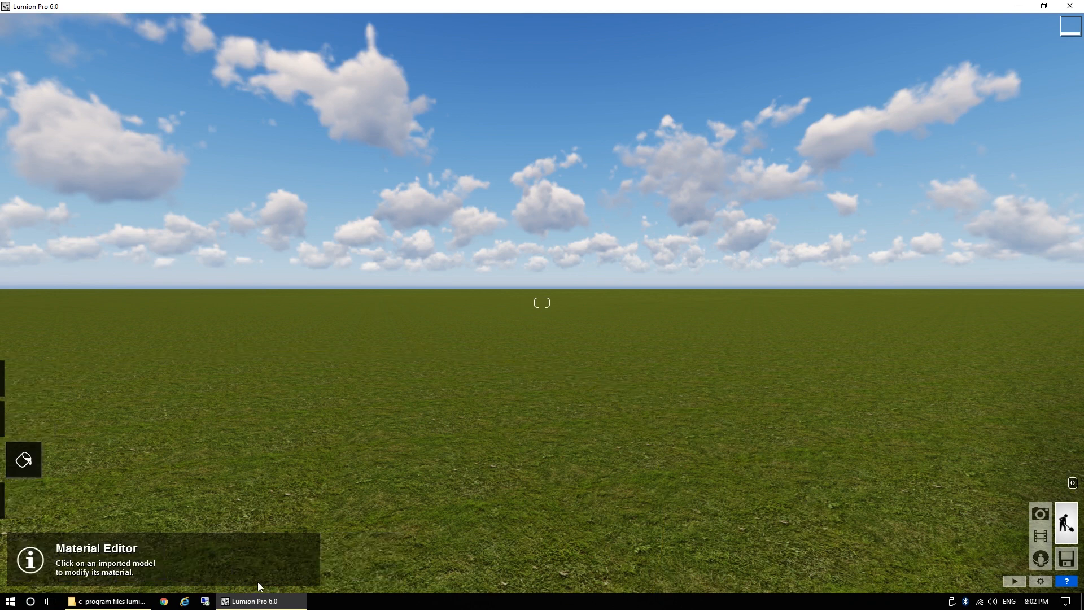
mouse_move(22, 456)
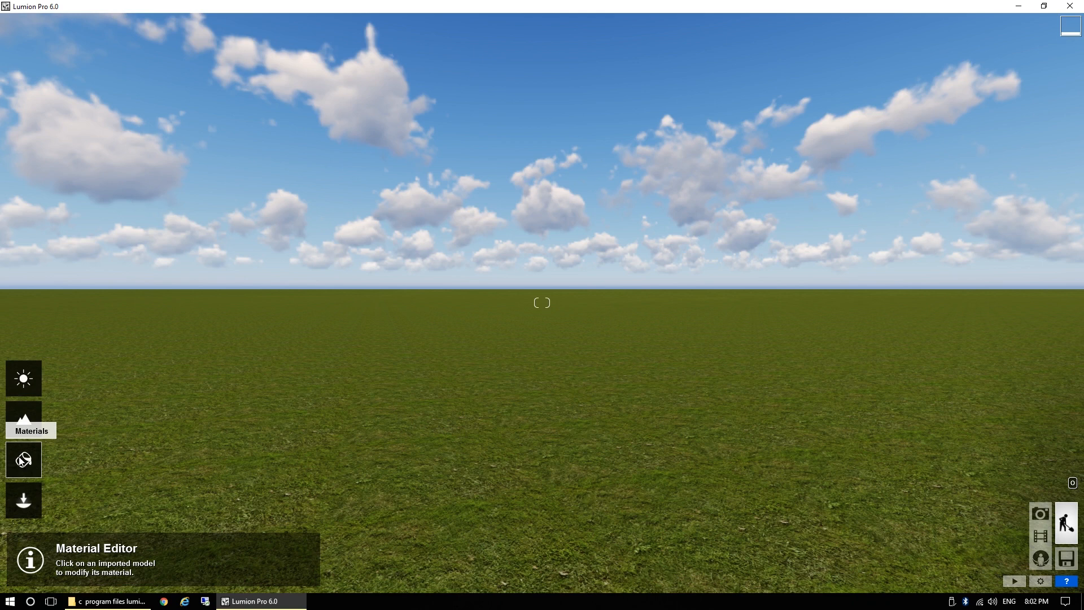
click(23, 501)
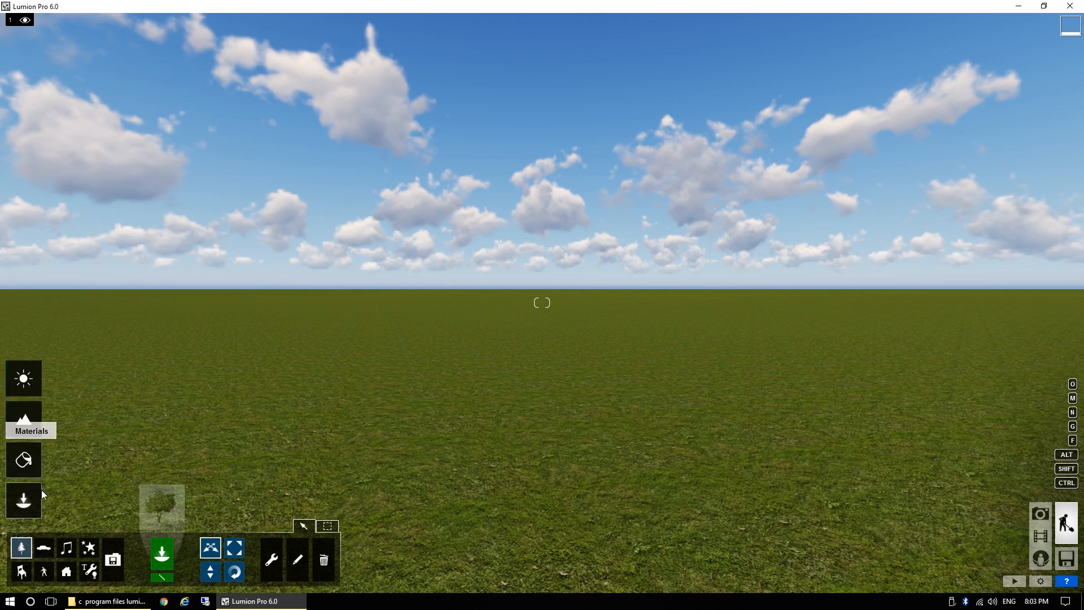
mouse_move(28, 378)
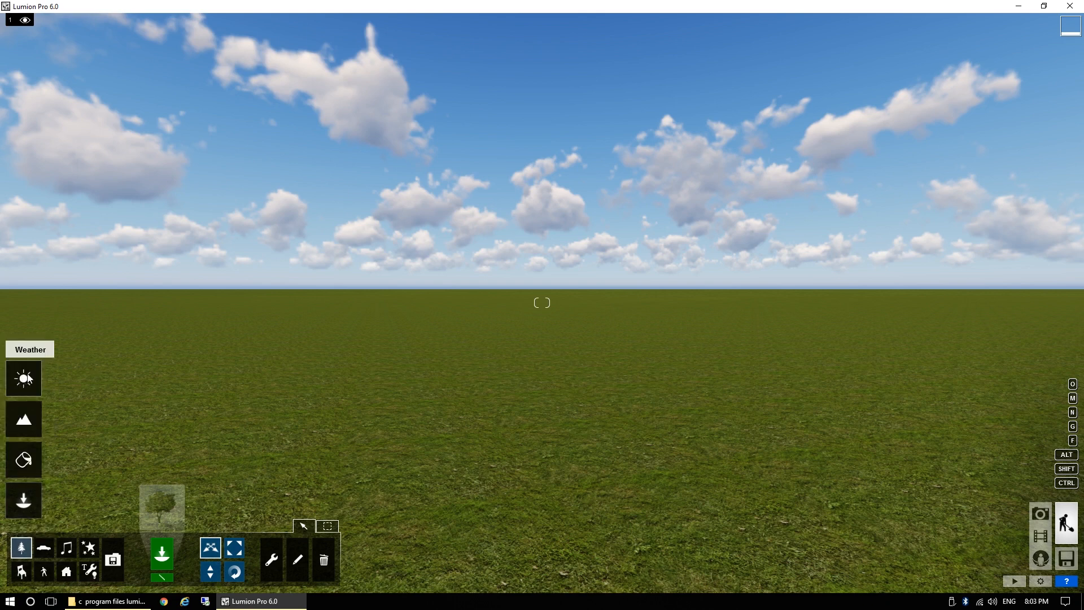
Bring up the weather settings and try the sun height just above the horizon and high in the sky.
click(24, 379)
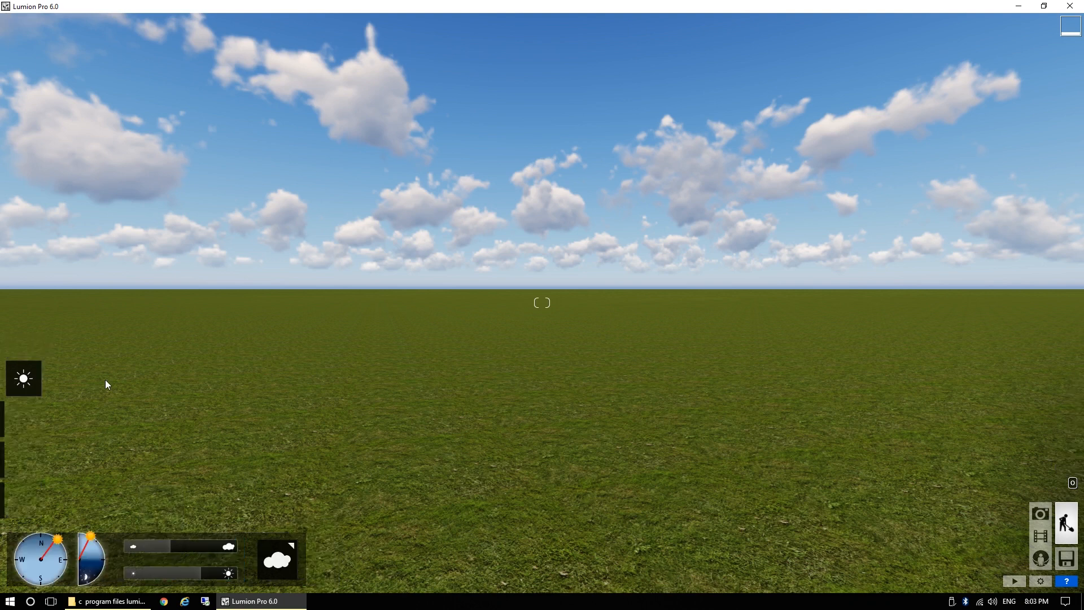
right_drag(578, 393, 384, 355)
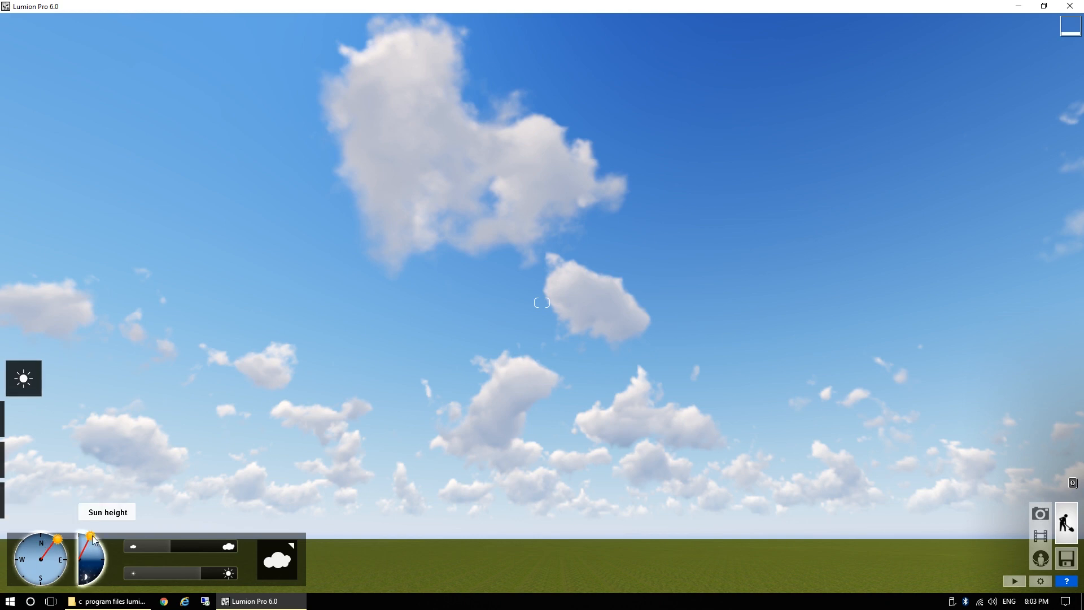
drag(92, 536, 107, 557)
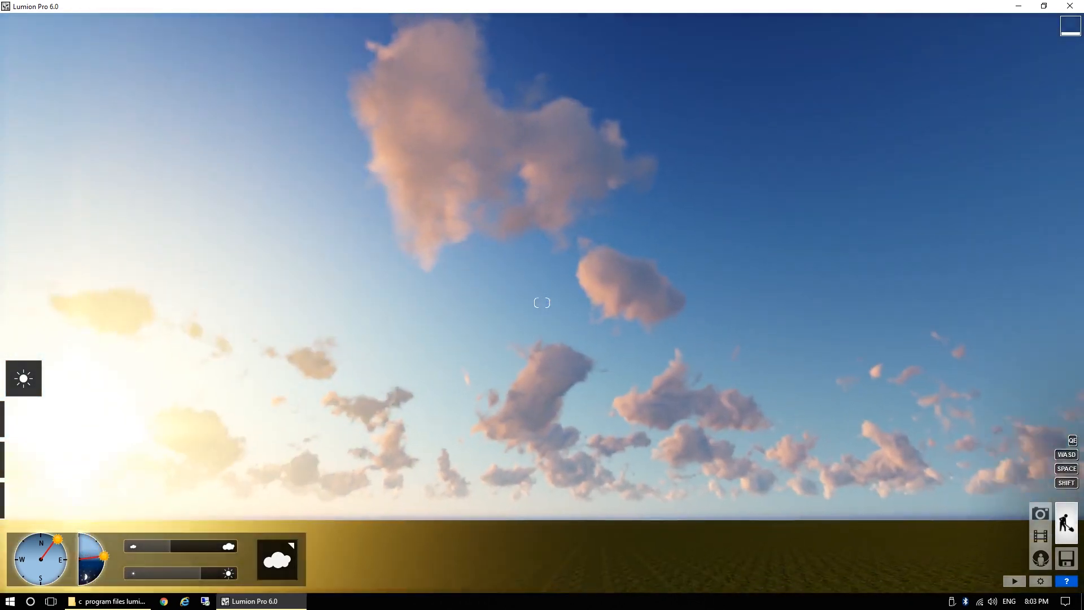
right_drag(542, 303, 387, 438)
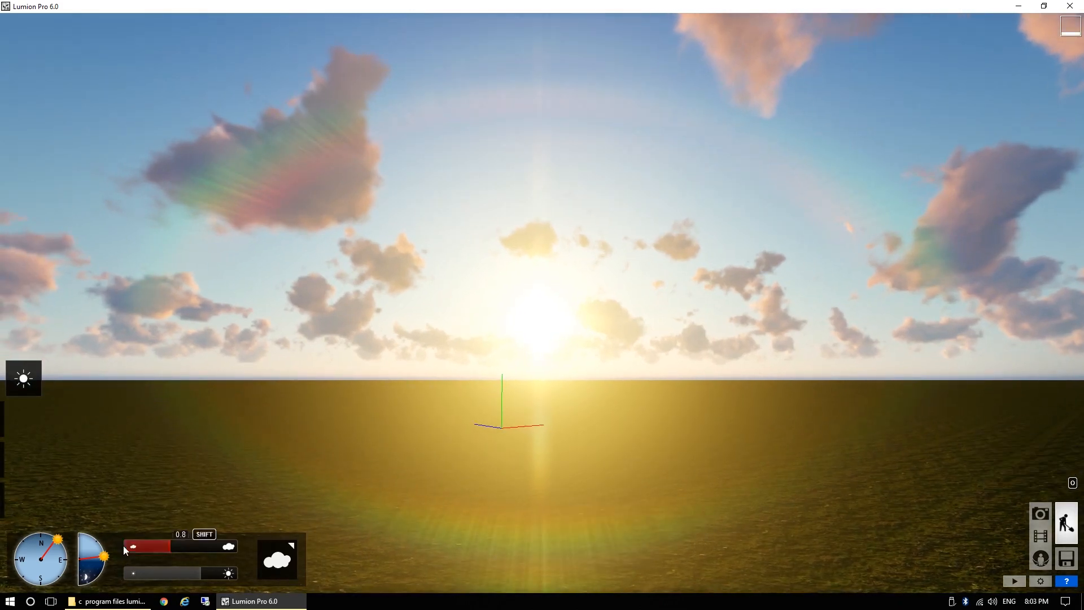
drag(107, 560, 89, 538)
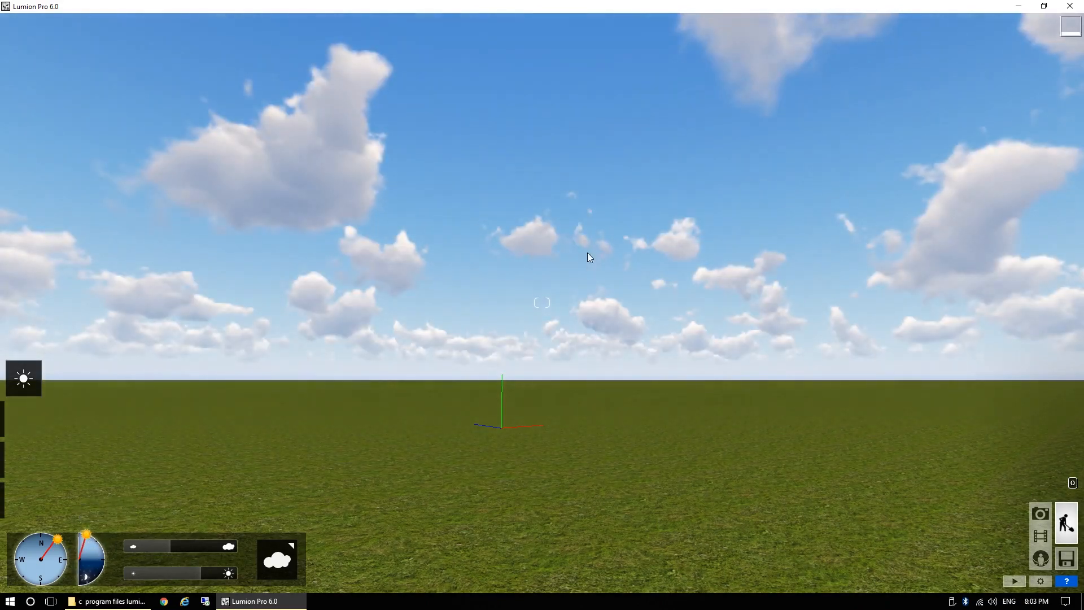
mouse_move(554, 206)
right_down()
mouse_move(553, 322)
mouse_move(540, 10)
mouse_move(554, 211)
right_up()
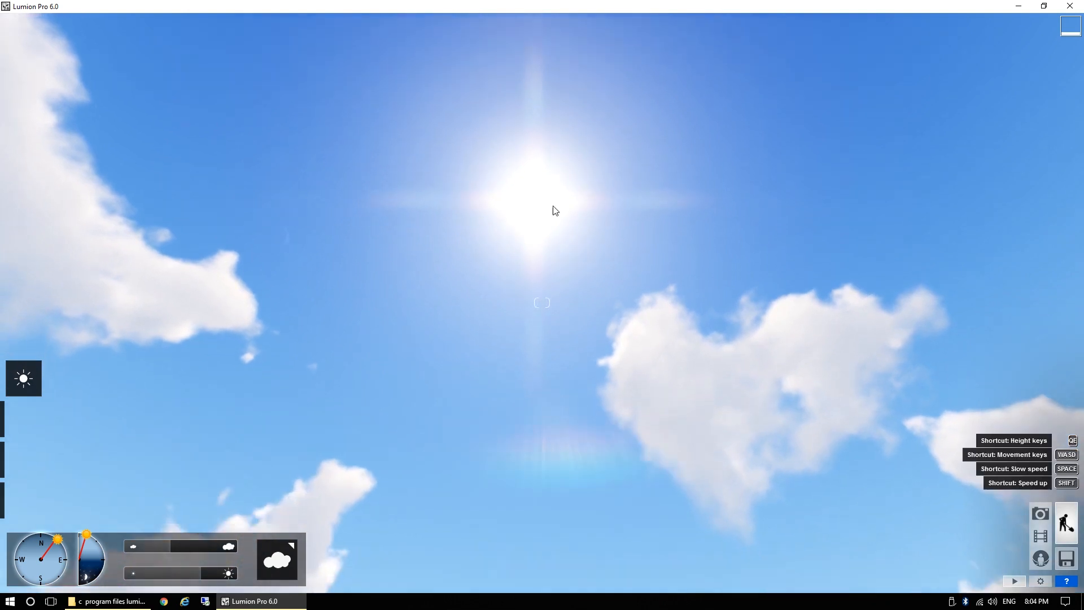
Lower the sun from high in the sky to a moderate height and view it above the horizon.
drag(88, 541, 100, 556)
right_drag(440, 467, 440, 531)
right_drag(488, 341, 488, 401)
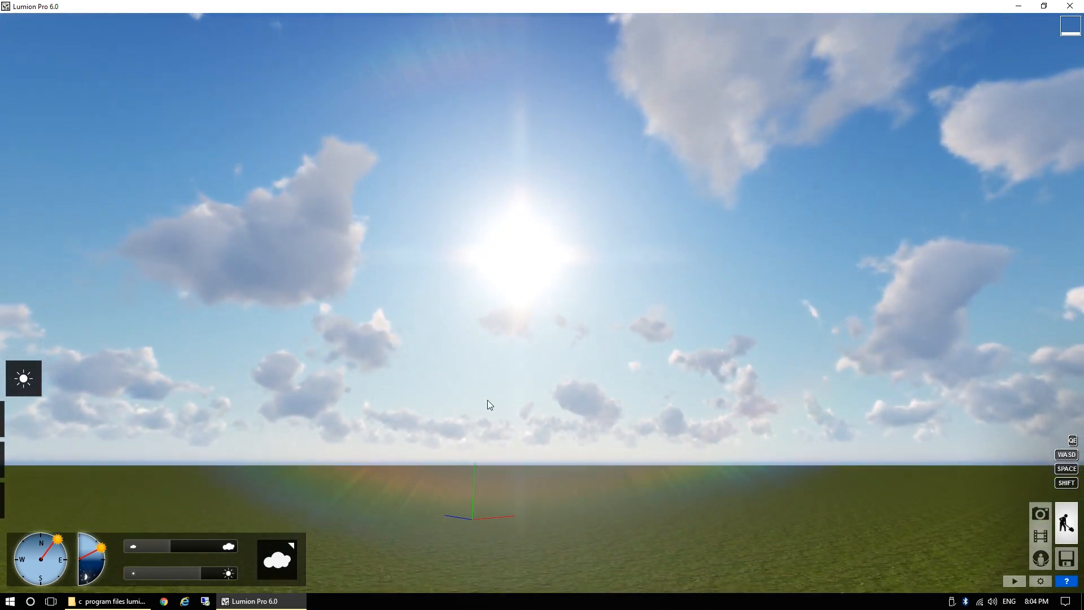
Turn the sun direction slightly towards north and lower the sun to a sunset height just above the horizon.
drag(58, 545, 107, 556)
right_drag(399, 518, 367, 550)
key(d)
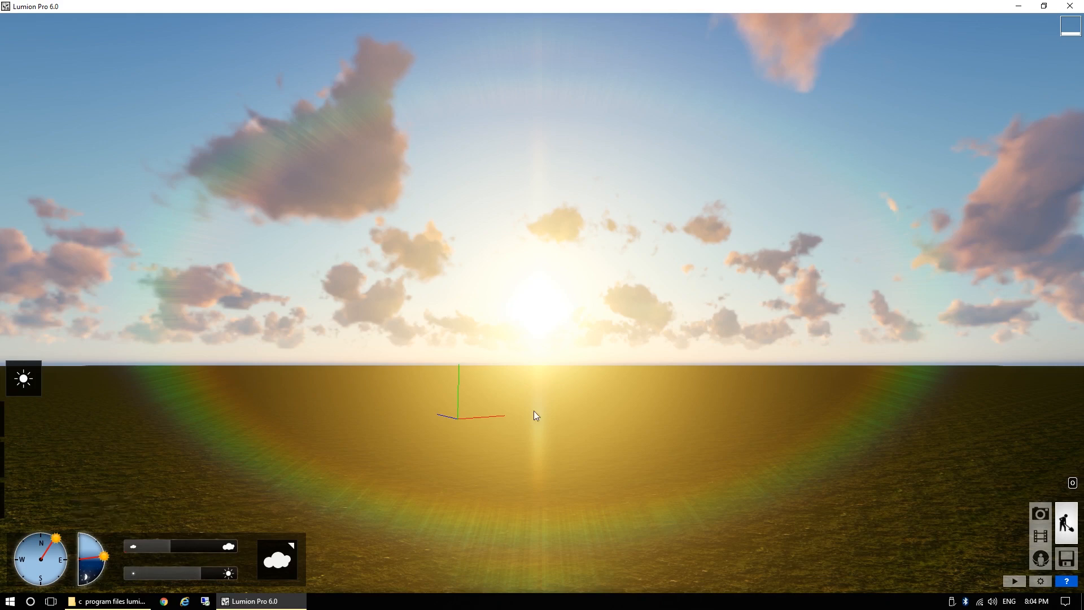
key(a)
right_drag(534, 411, 560, 402)
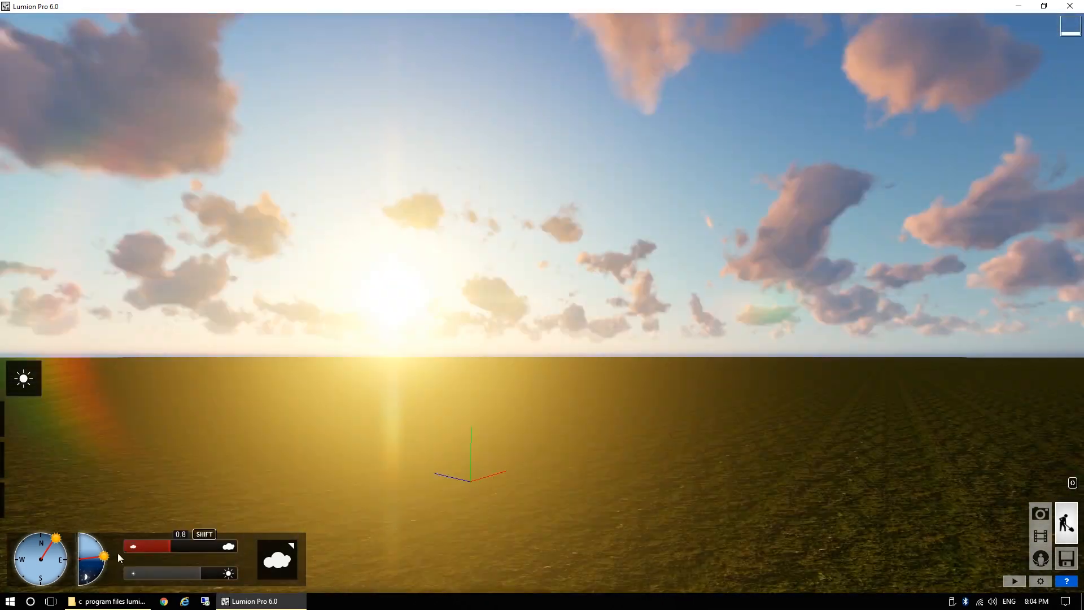
Raise the sun from the sunset height to a low daytime position and look across the lit sky.
drag(106, 561, 106, 551)
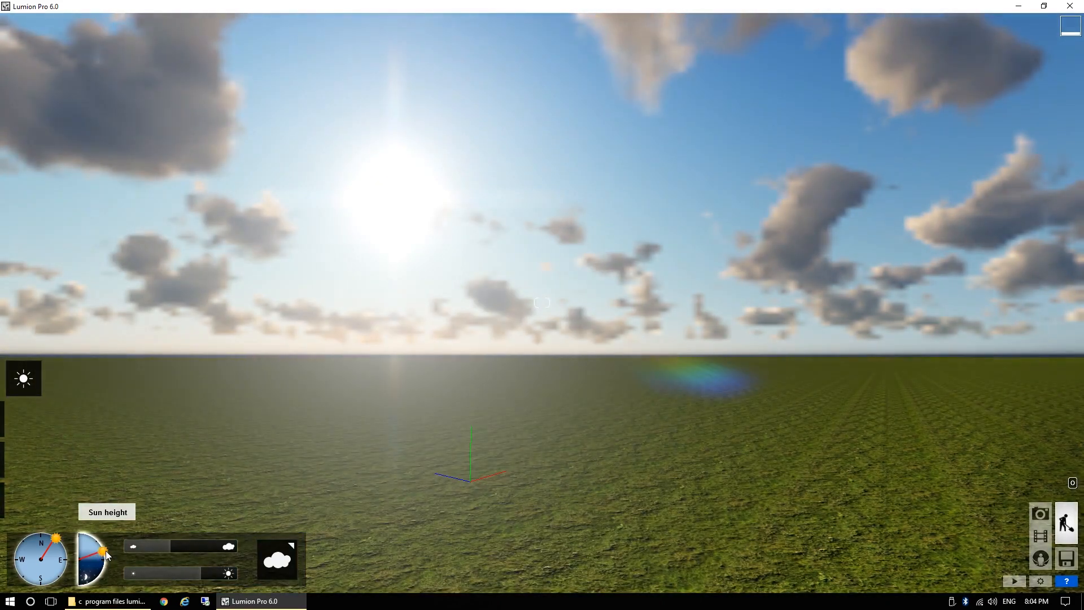
key(a)
right_drag(341, 344, 432, 338)
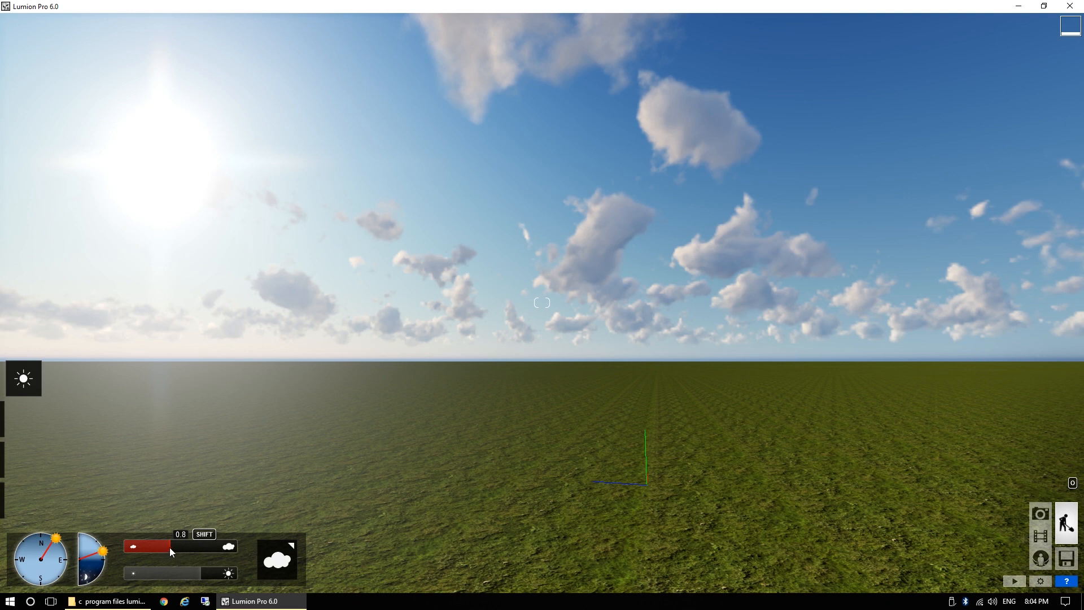
Try a nearly cloudless sky with a cloud amount of 0.1, and bring the clouds back to a moderate amount.
drag(170, 547, 155, 547)
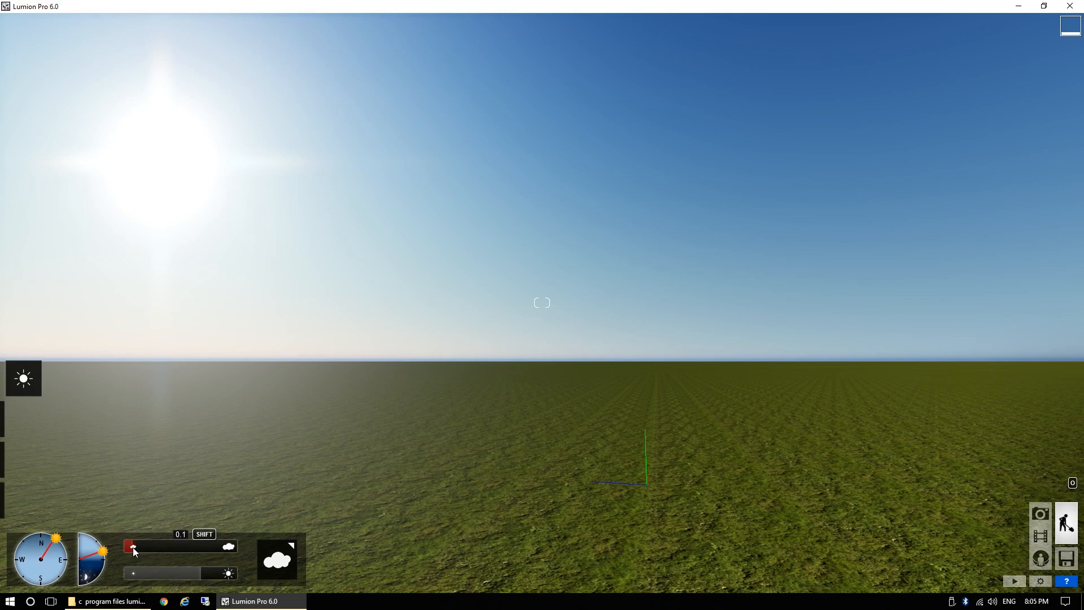
right_drag(339, 345, 371, 357)
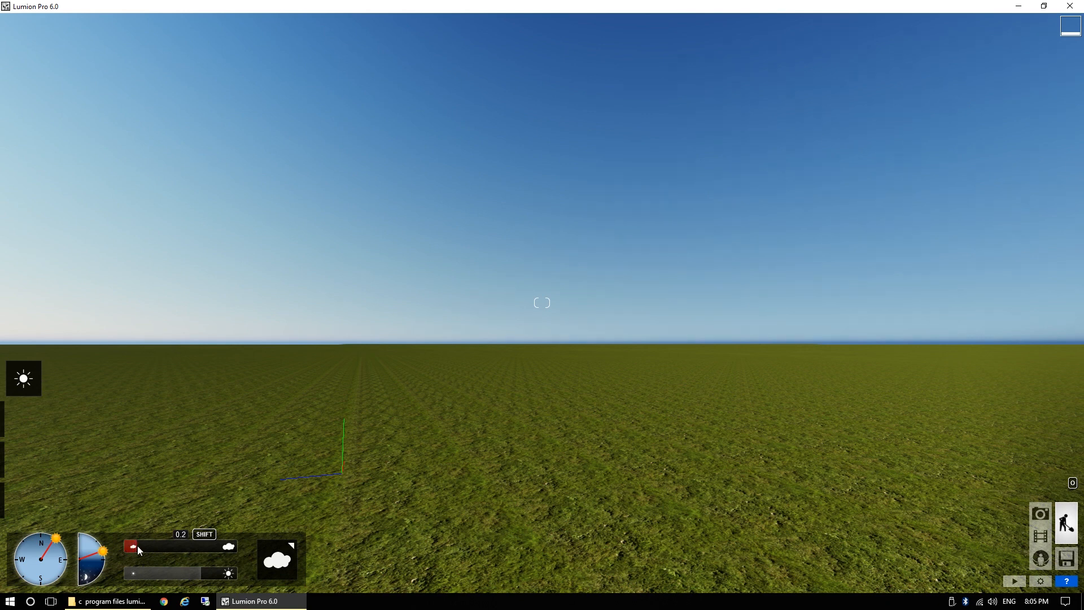
drag(137, 545, 177, 547)
right_drag(375, 444, 206, 424)
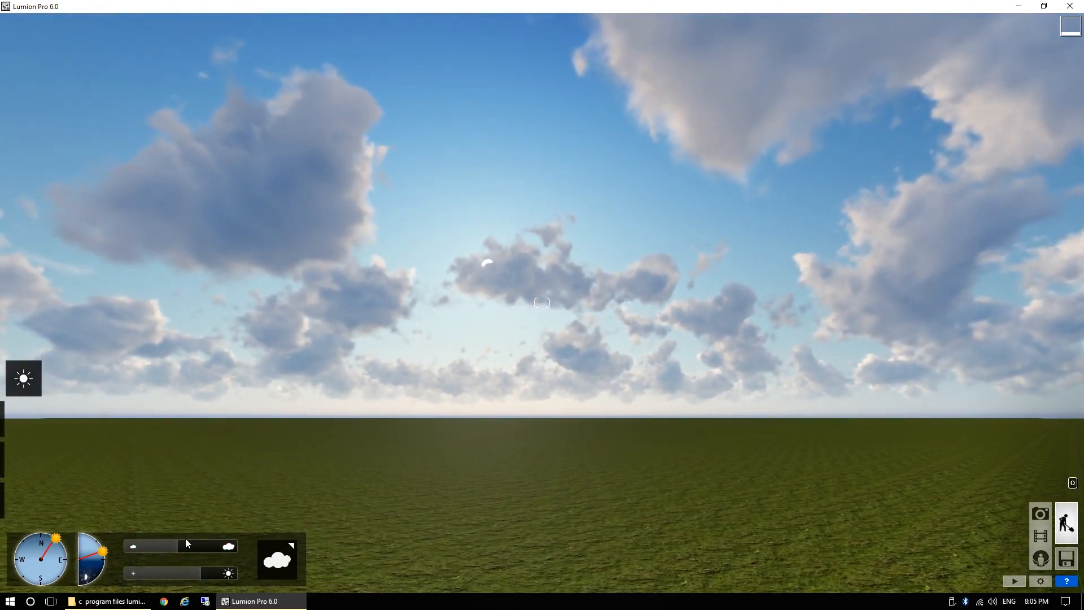
Compare cloud amounts of 0.8 and 1.3, and reduce the clouds to a moderate amount again.
drag(179, 543, 167, 549)
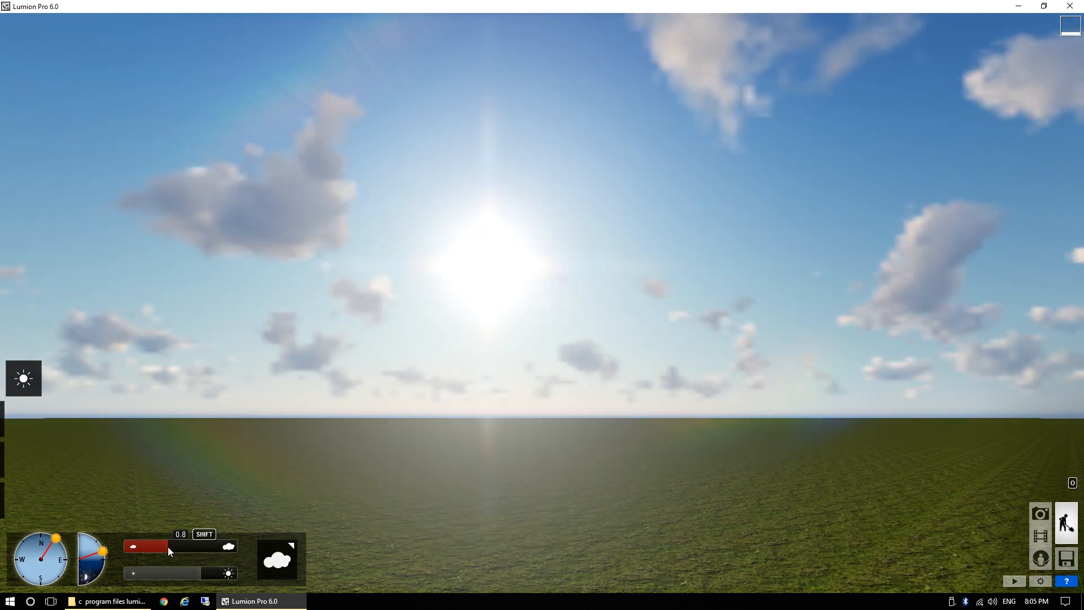
drag(168, 547, 200, 552)
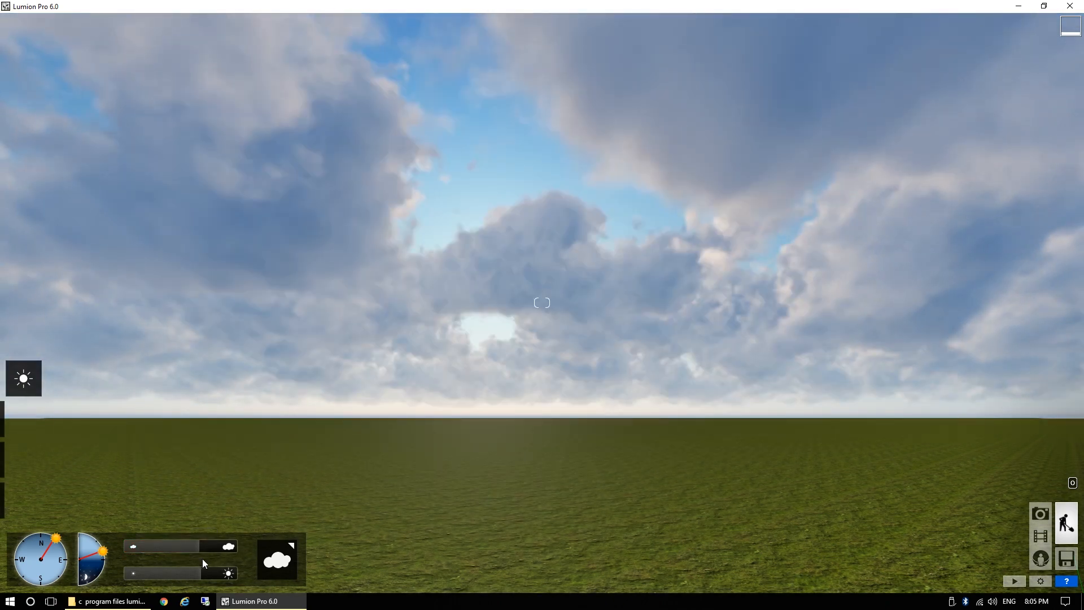
right_drag(493, 298, 69, 504)
mouse_move(178, 543)
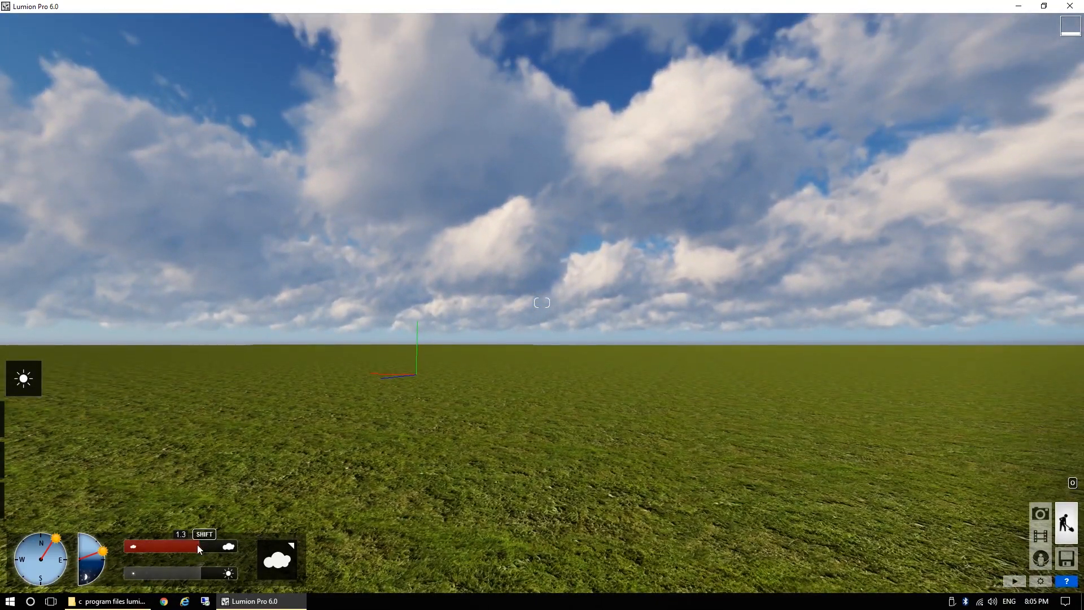
drag(198, 544, 179, 544)
Apply the third cloud type of the first row, and replace it with the middle type of the last row.
click(292, 567)
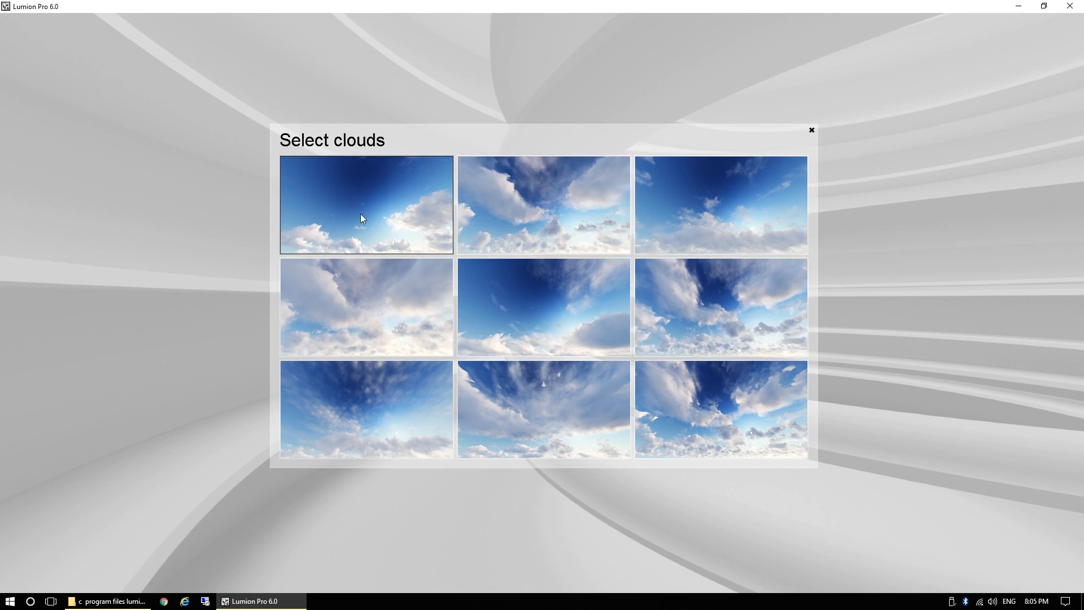
click(714, 204)
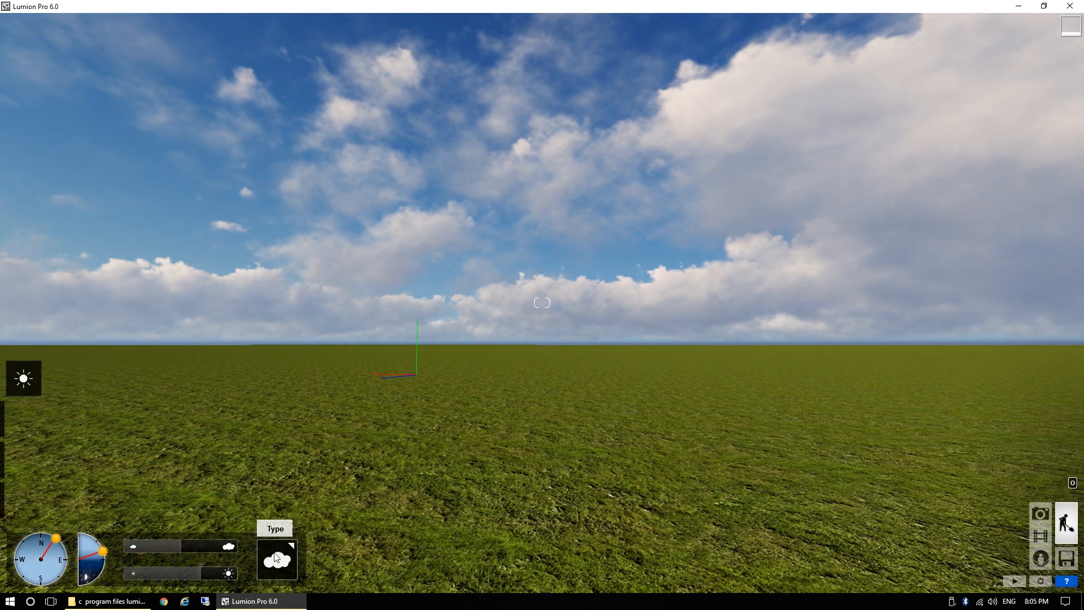
click(276, 558)
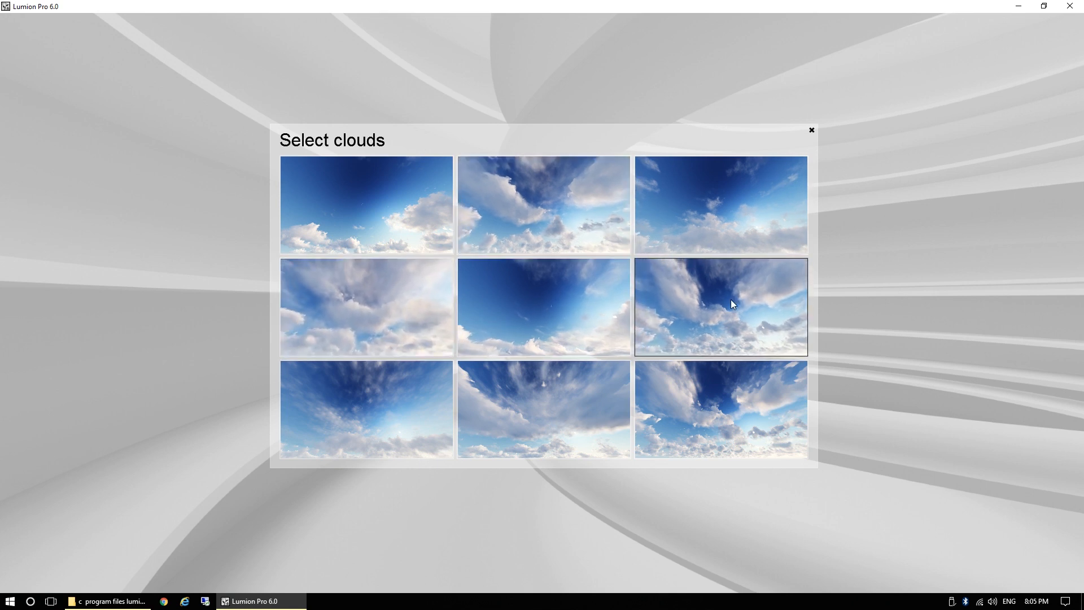
click(583, 427)
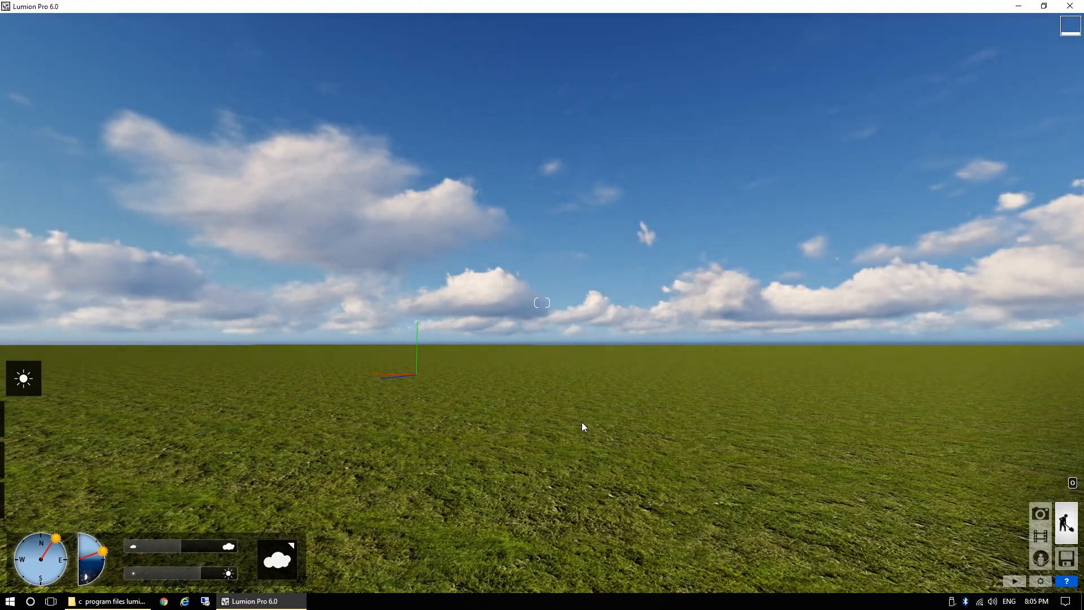
right_drag(526, 410, 683, 311)
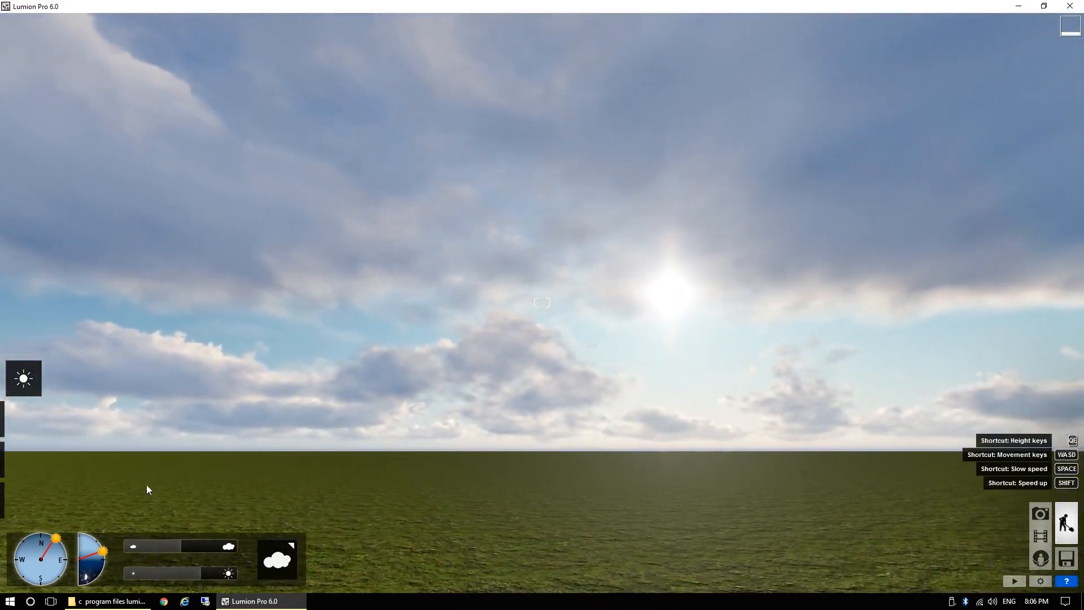
Set the cloud amount to 0.9, and try a sun brightness of 0.2 before raising the brightness to a high level.
mouse_move(180, 547)
mouse_down()
mouse_move(162, 552)
mouse_move(196, 554)
mouse_move(180, 553)
mouse_up()
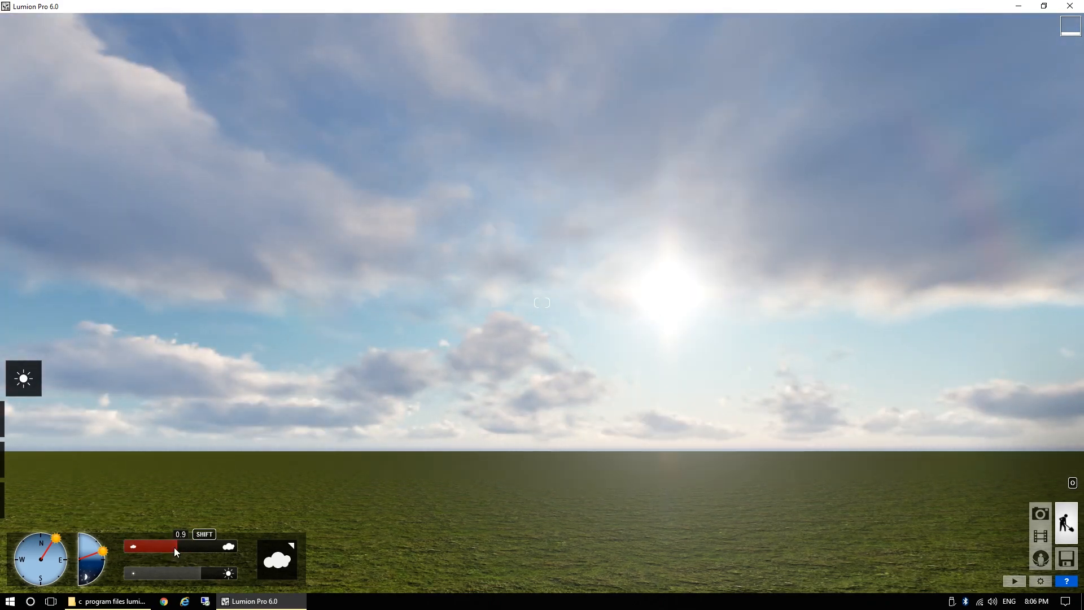
right_drag(174, 547, 262, 530)
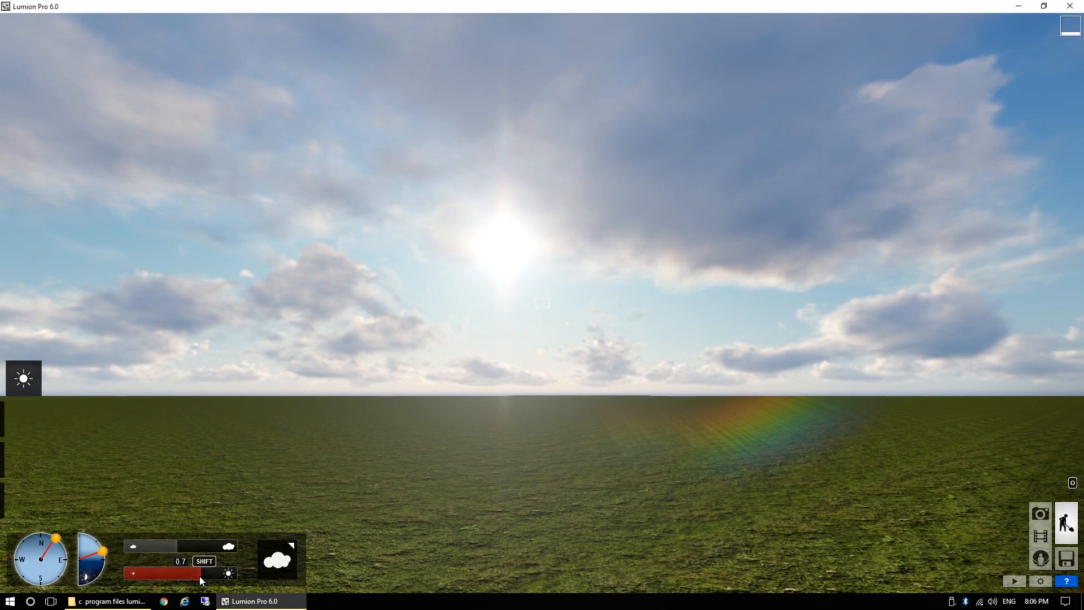
drag(200, 578, 150, 574)
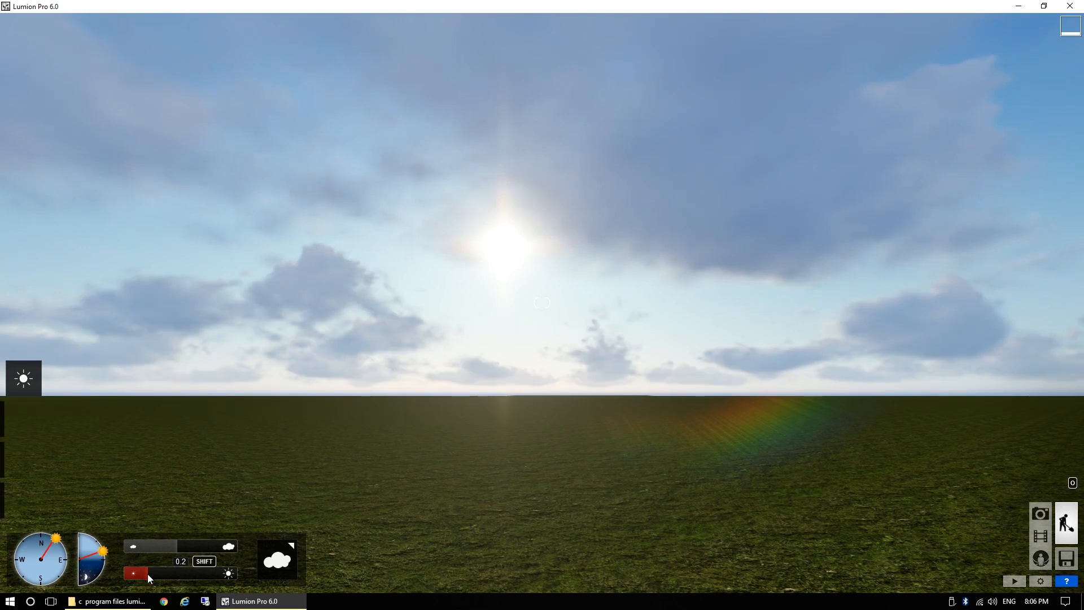
drag(151, 575, 217, 574)
mouse_move(409, 429)
right_down()
mouse_move(420, 408)
mouse_move(508, 443)
mouse_move(463, 455)
mouse_move(390, 436)
right_up()
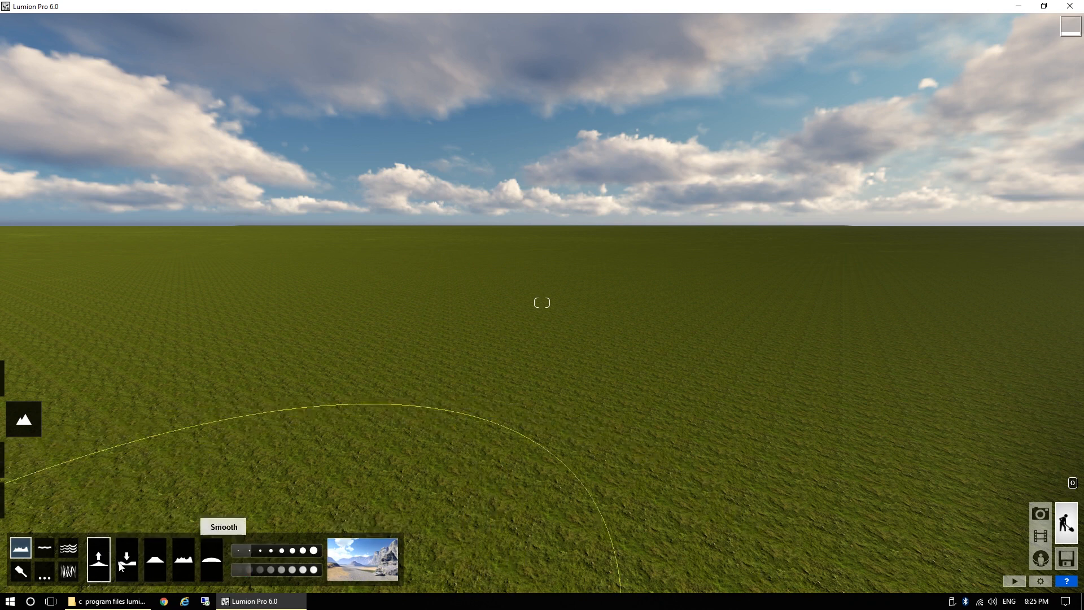
Examine the landscape tool groups for water, ocean, paint, terrain and grass in turn.
click(44, 551)
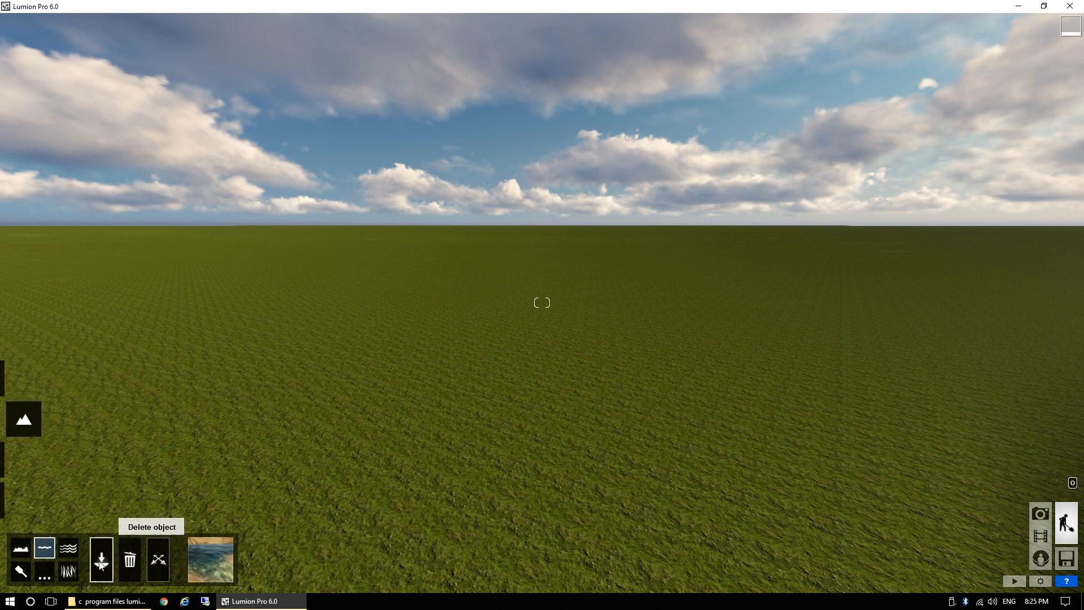
click(68, 549)
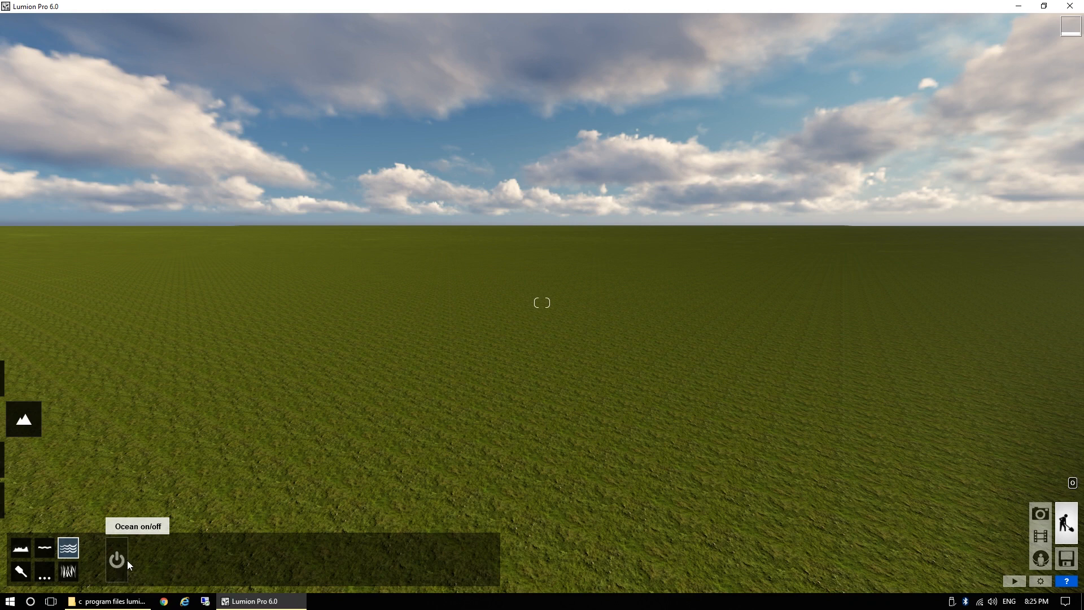
click(29, 573)
click(44, 573)
click(61, 574)
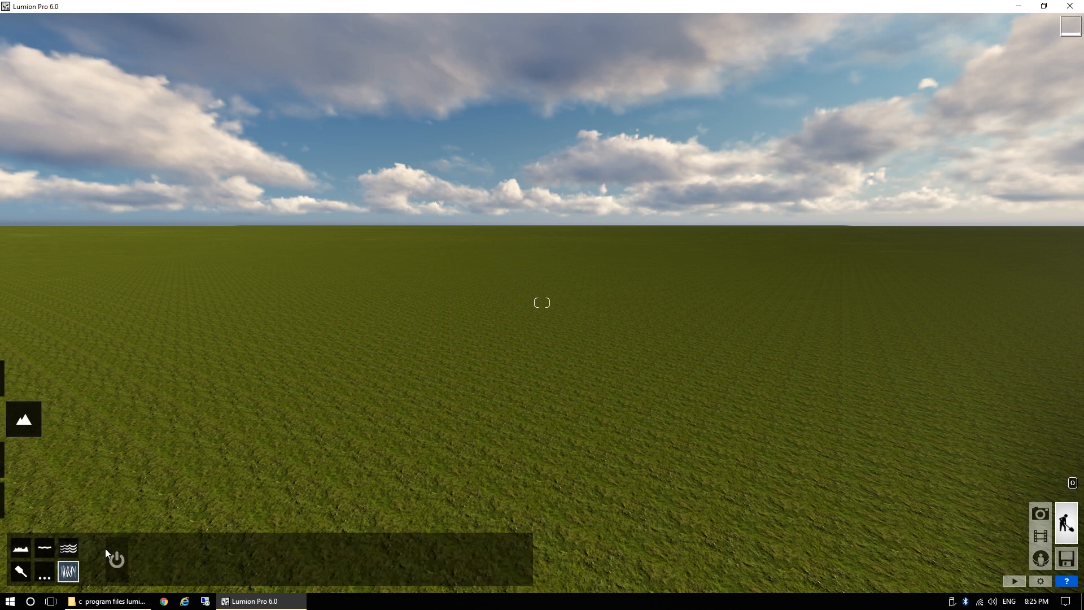
Return to the terrain height tools and examine their brushes, such as Raise, Lower, Flatten, Jitter and Smooth.
click(26, 551)
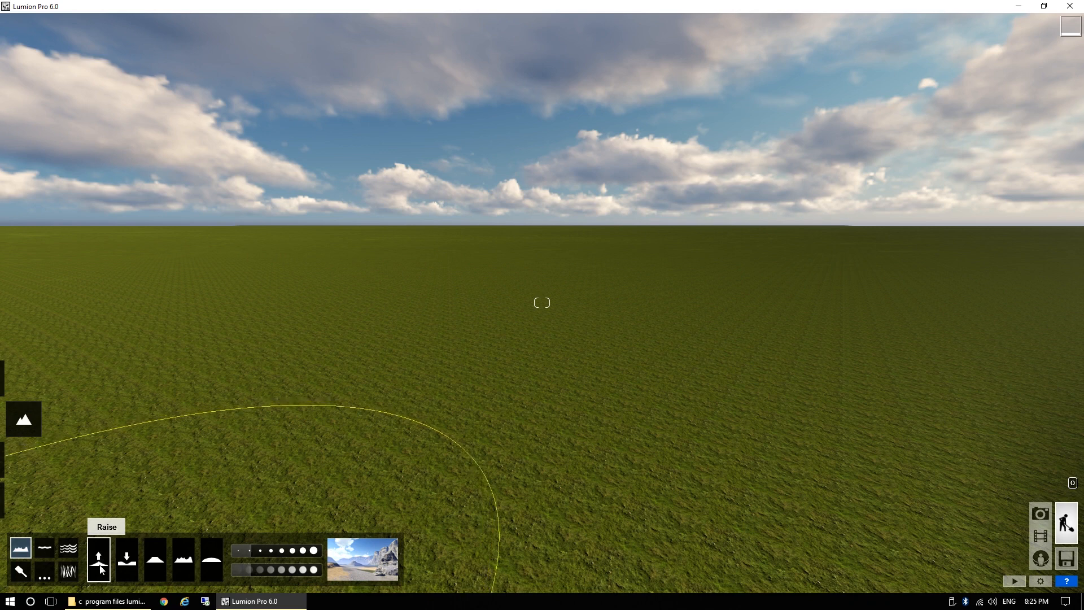
click(156, 559)
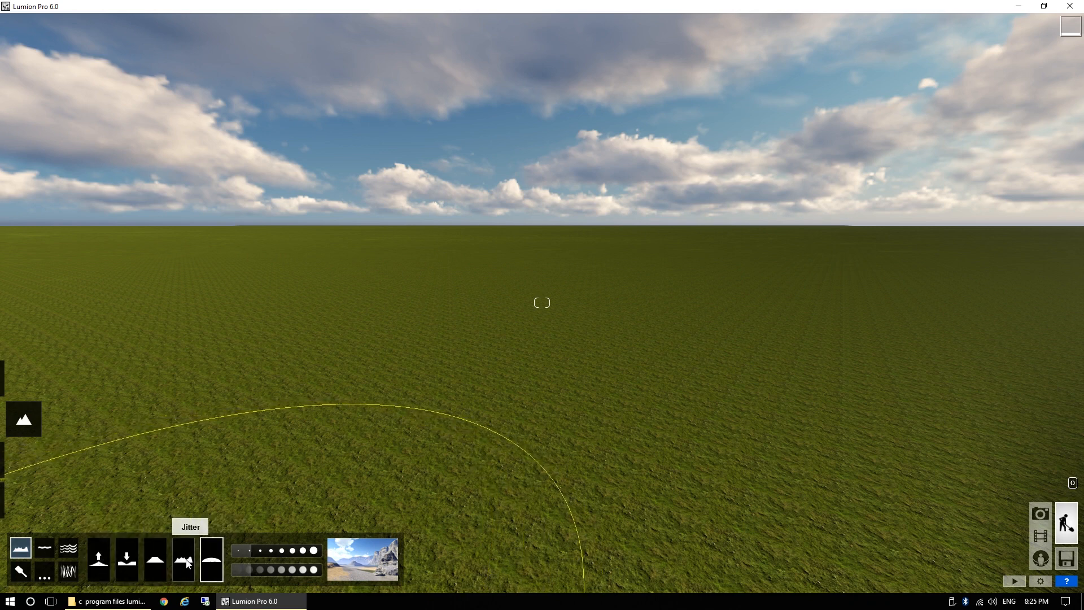
click(126, 559)
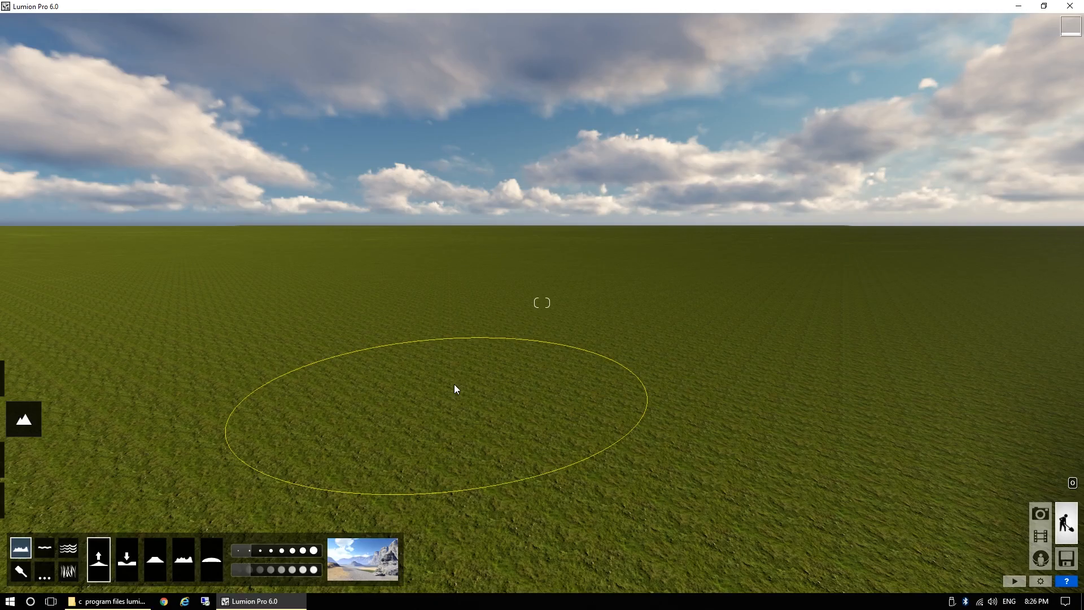
Raise a tall rocky hill out of the grass plain and a smaller second hill beside it with the Raise brush.
drag(454, 386, 455, 386)
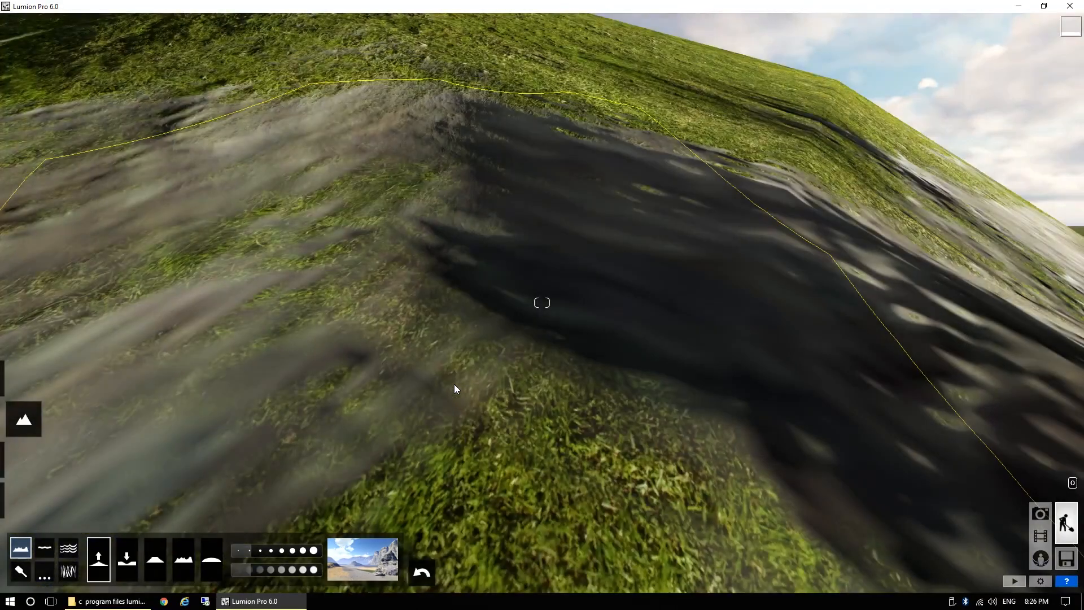
key(s)
mouse_move(456, 385)
right_down()
mouse_move(455, 454)
mouse_move(412, 476)
mouse_move(327, 422)
mouse_move(459, 398)
right_up()
key(s)
key(d)
key(d)
key(s)
key(s)
key(d)
key(a)
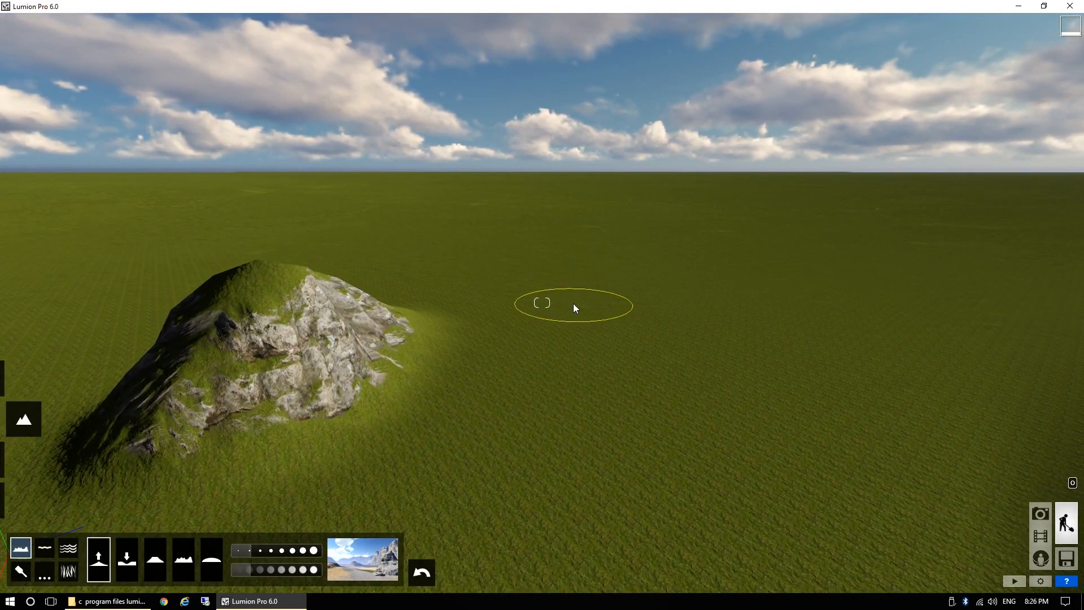
drag(574, 305, 574, 305)
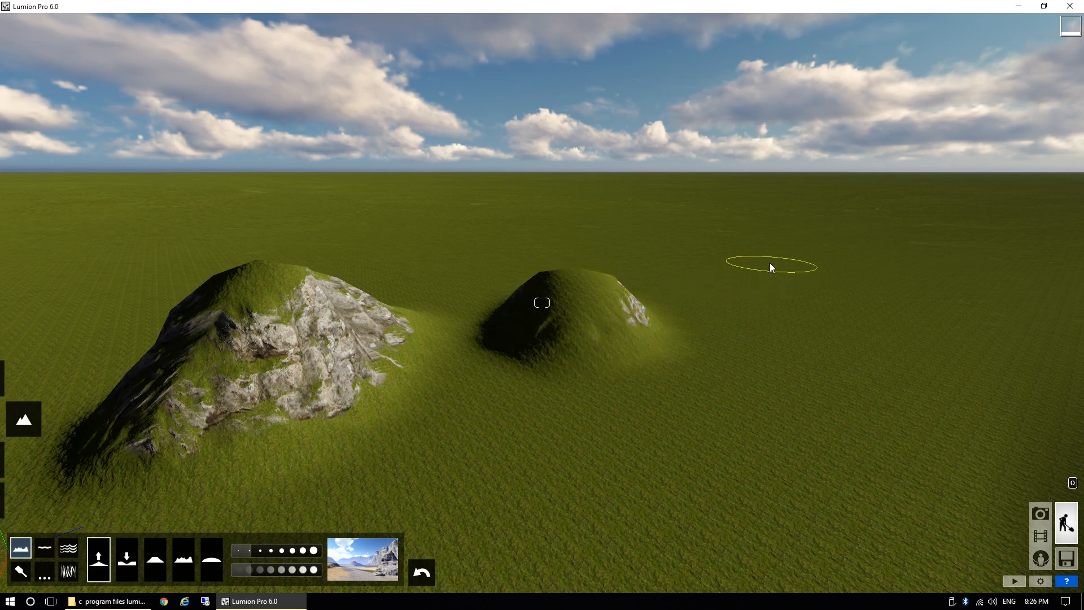
Raise several more rocky hills behind the first two and a tall ridge across the foreground with the Raise brush.
drag(771, 264, 730, 263)
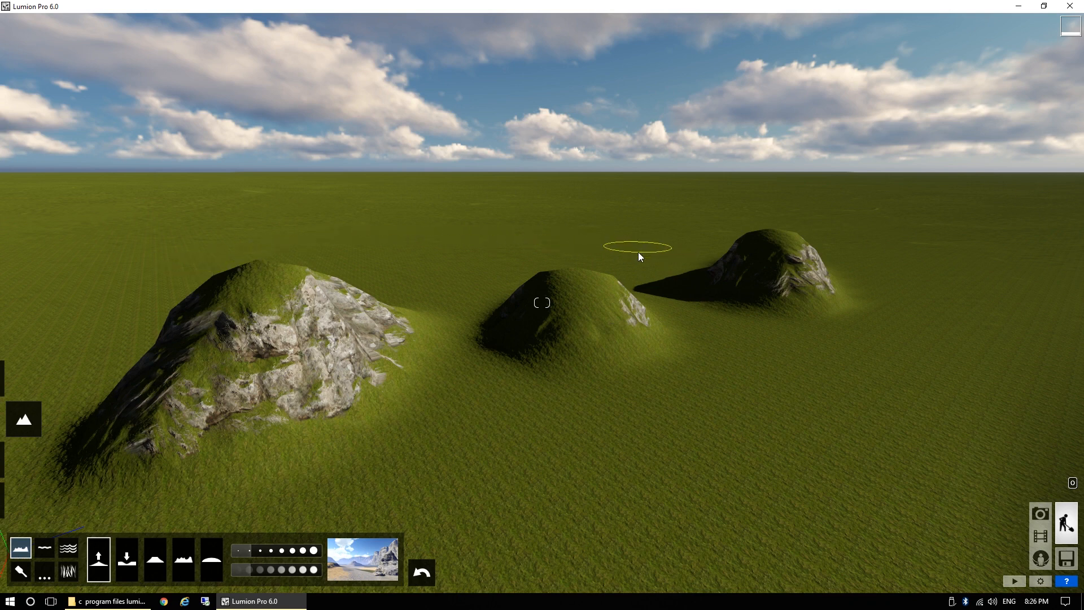
drag(653, 251, 571, 244)
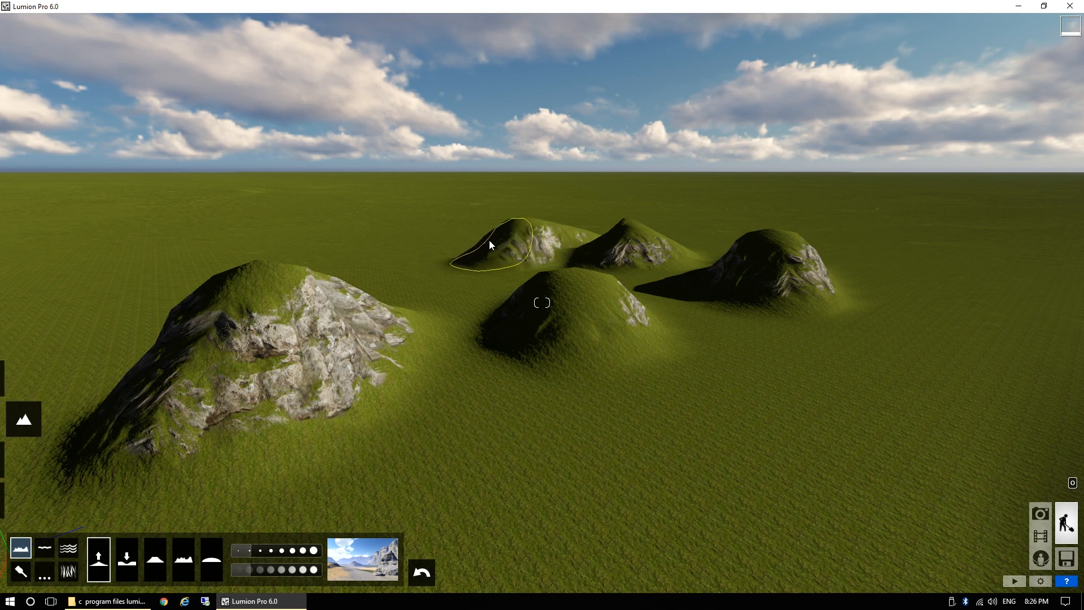
drag(466, 242, 394, 242)
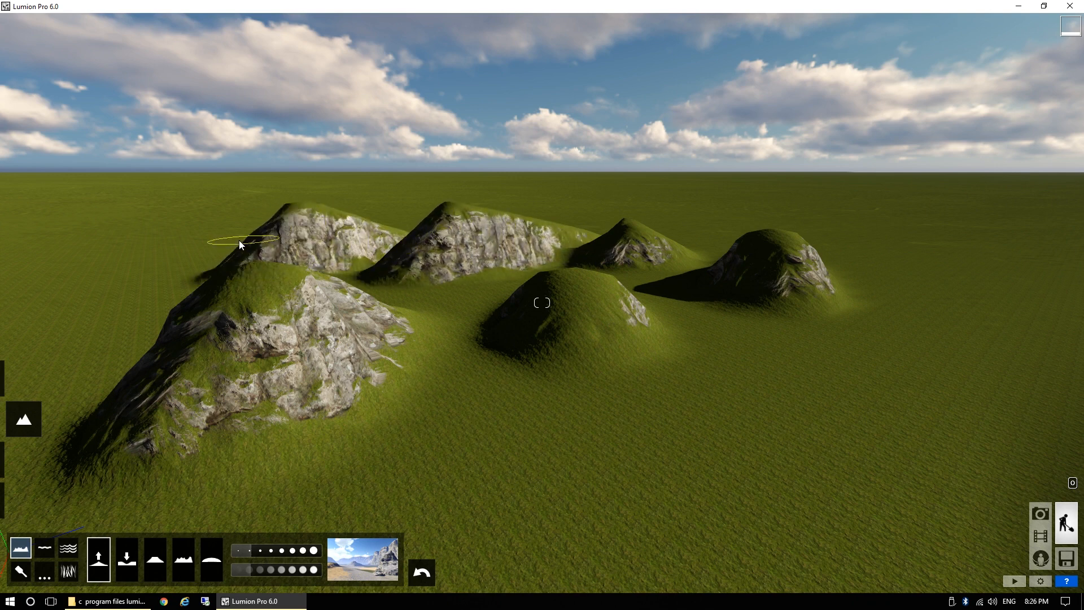
mouse_move(172, 259)
mouse_down()
mouse_move(168, 313)
mouse_move(190, 336)
mouse_move(530, 400)
mouse_move(798, 424)
mouse_move(883, 411)
mouse_move(988, 352)
mouse_move(1009, 321)
mouse_move(1006, 250)
mouse_move(993, 259)
mouse_up()
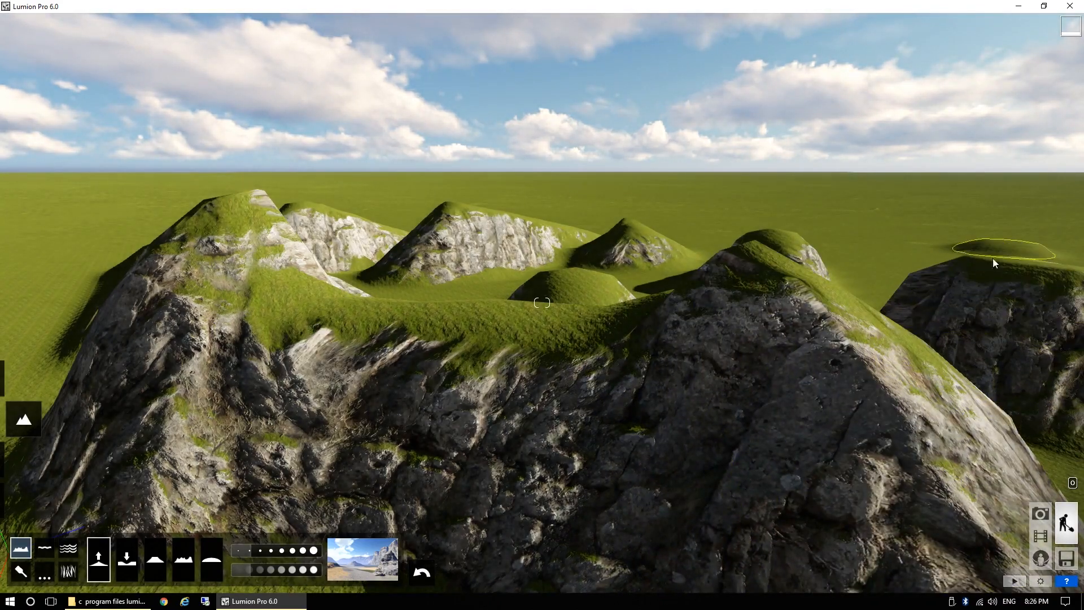
Fly around the raised mountains and examine their rocky slopes and grassy tops from several sides.
key(q)
mouse_move(993, 259)
right_down()
mouse_move(962, 285)
mouse_move(958, 272)
mouse_move(949, 277)
mouse_move(943, 254)
mouse_move(956, 276)
mouse_move(958, 242)
mouse_move(977, 243)
right_up()
key(d)
key(q)
key(d)
key(e)
key(w)
key(a)
key(a)
right_drag(932, 283, 953, 285)
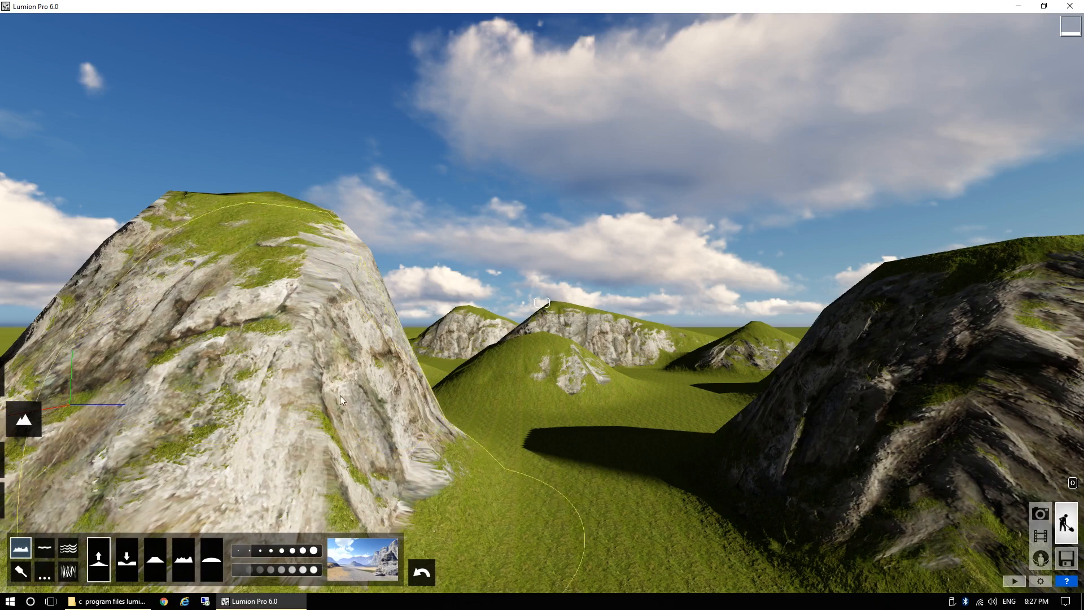
key(a)
right_drag(297, 410, 421, 410)
key(a)
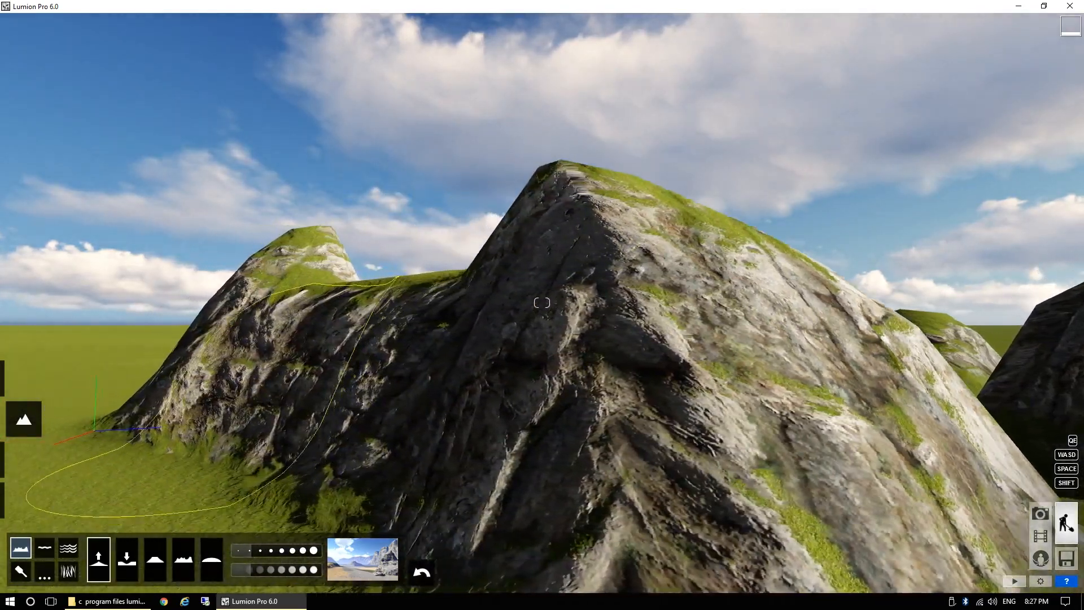
Cut the tall twin-peaked ridge down into low mounds with the Lower brush.
right_drag(542, 303, 655, 303)
key(s)
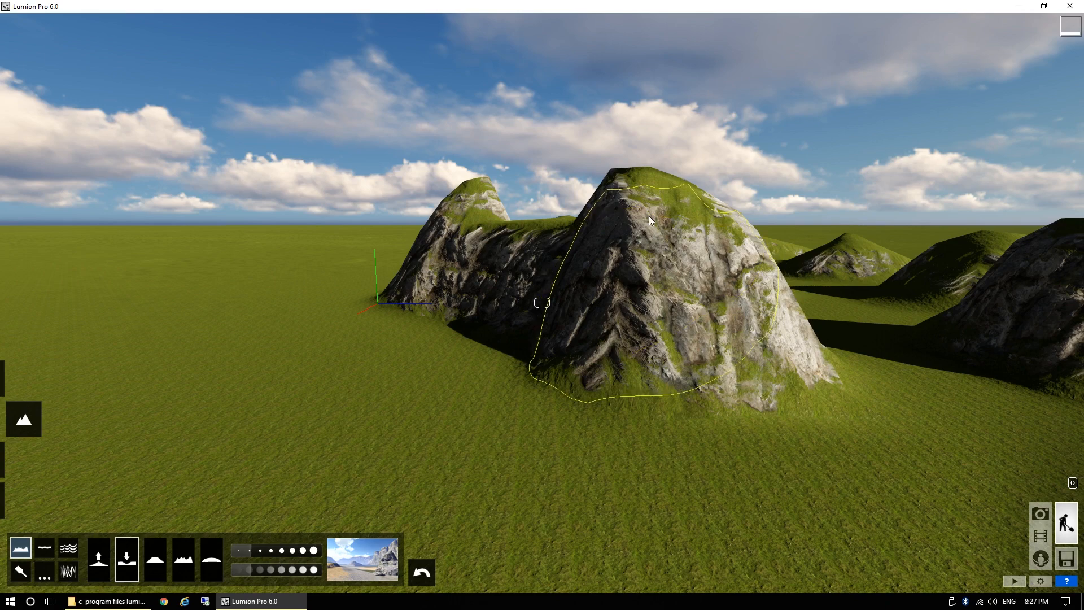
mouse_move(655, 225)
mouse_down()
mouse_move(652, 273)
mouse_move(785, 324)
mouse_move(463, 260)
mouse_move(516, 250)
mouse_move(474, 258)
mouse_move(570, 266)
mouse_up()
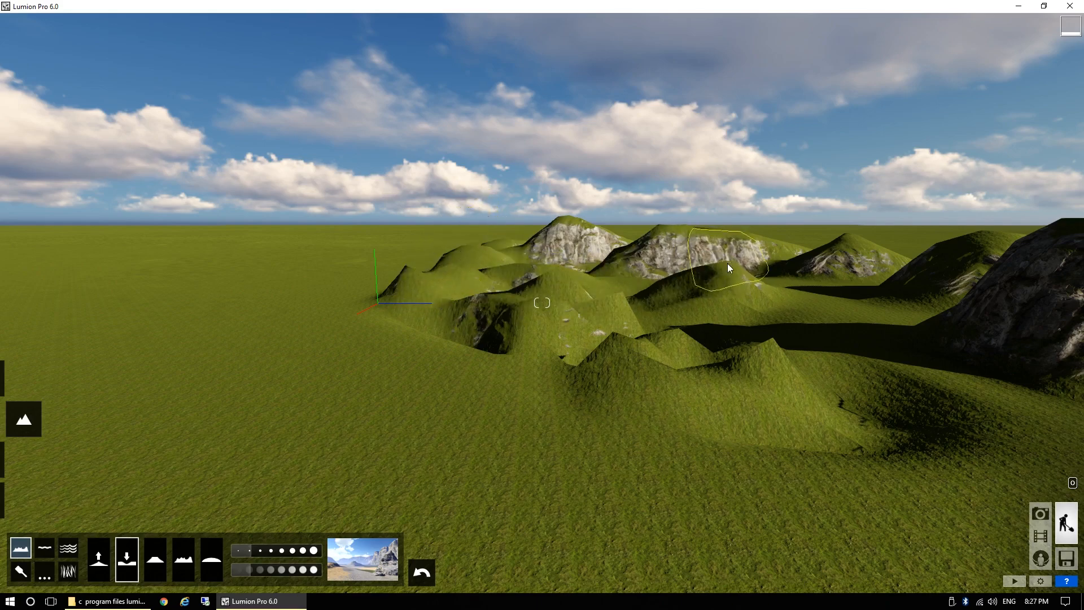
Enlarge the brush size considerably and sink the whole group of hills into a wide depression with the Lower brush.
key(d)
mouse_move(727, 263)
right_down()
mouse_move(751, 305)
mouse_move(737, 403)
mouse_move(769, 304)
right_up()
key(q)
key(s)
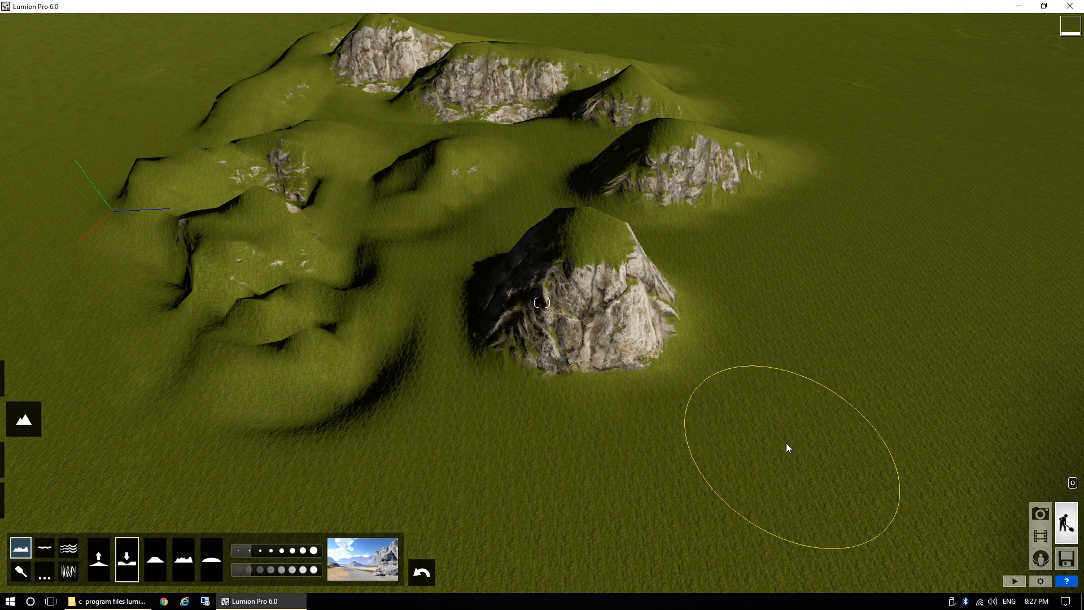
drag(253, 551, 293, 551)
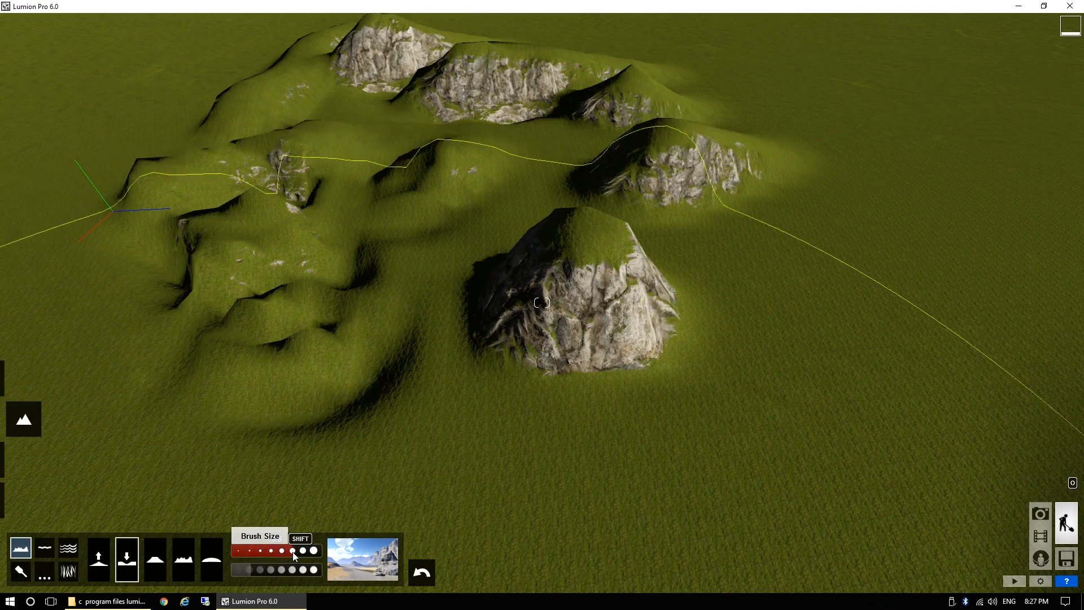
scroll(542, 302, down, 5)
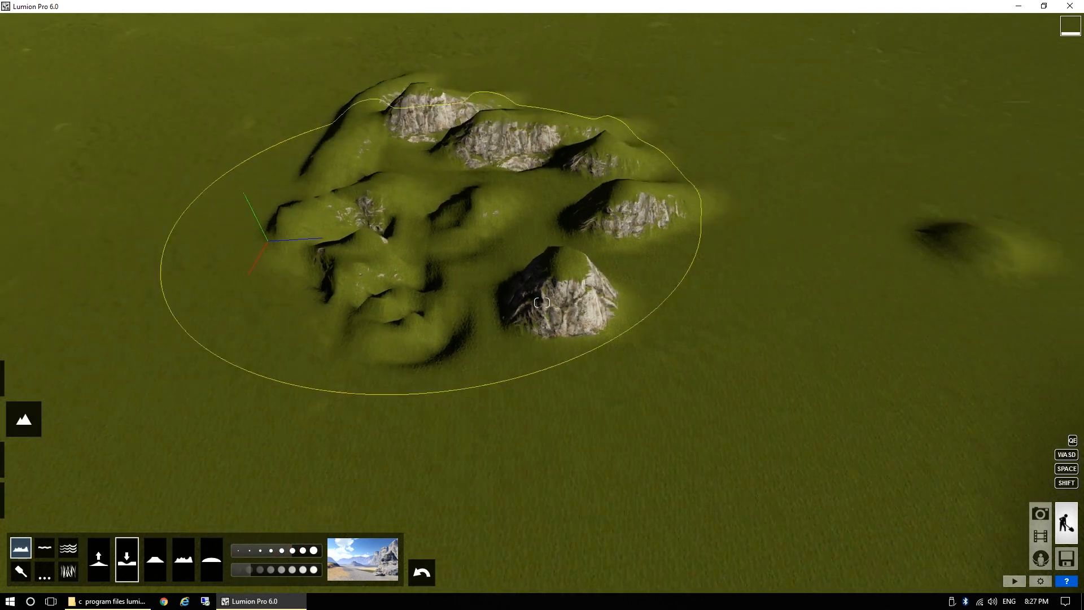
mouse_move(456, 189)
right_down()
mouse_move(517, 247)
mouse_move(503, 217)
right_up()
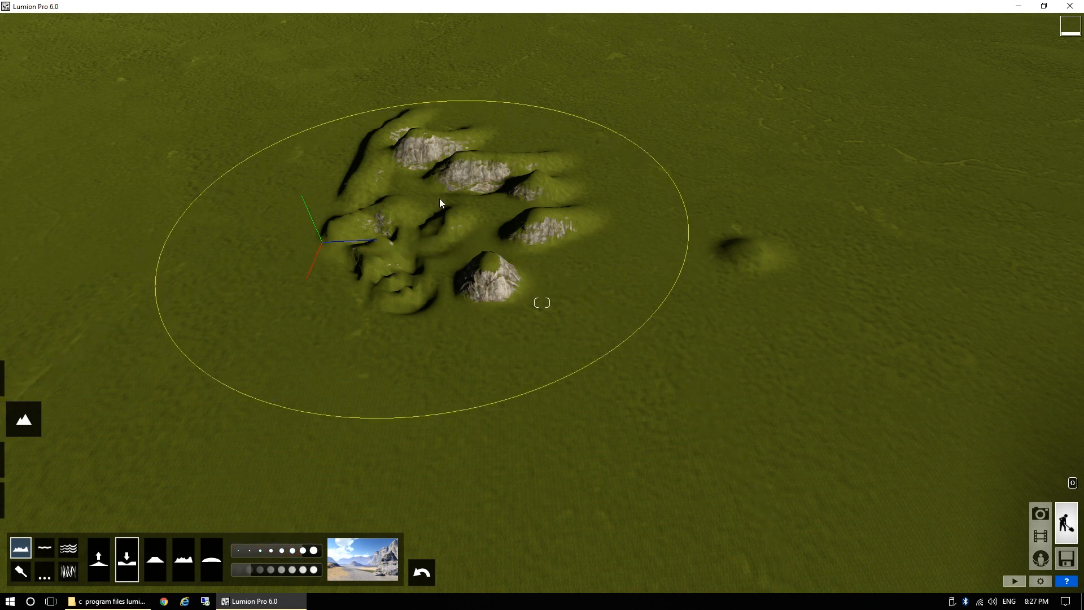
click(452, 184)
drag(452, 184, 452, 184)
mouse_move(465, 221)
right_down()
mouse_move(549, 215)
mouse_move(549, 232)
mouse_move(422, 198)
right_up()
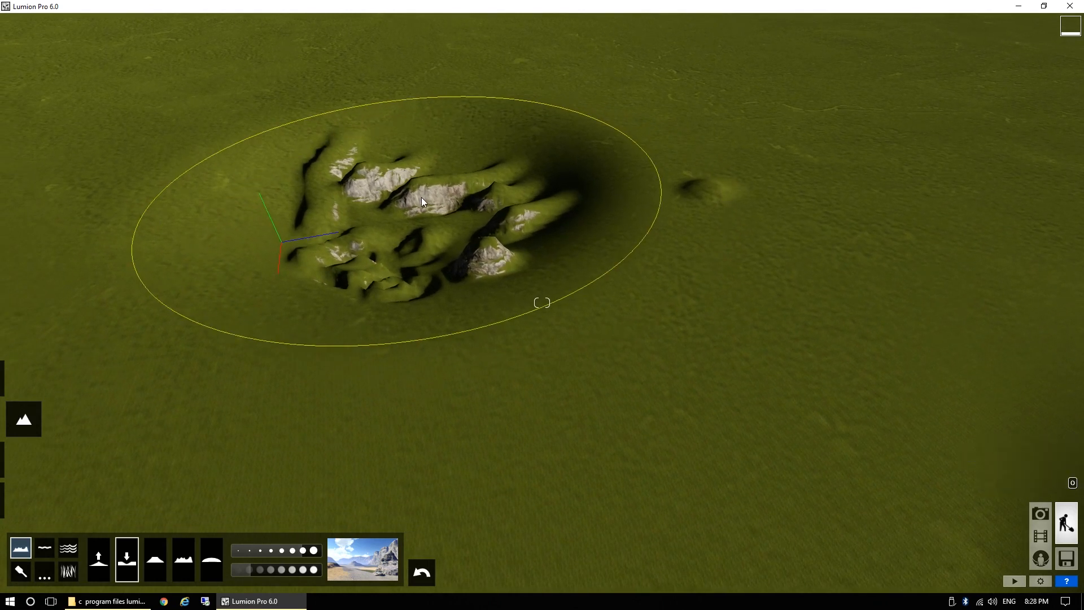
drag(421, 198, 421, 198)
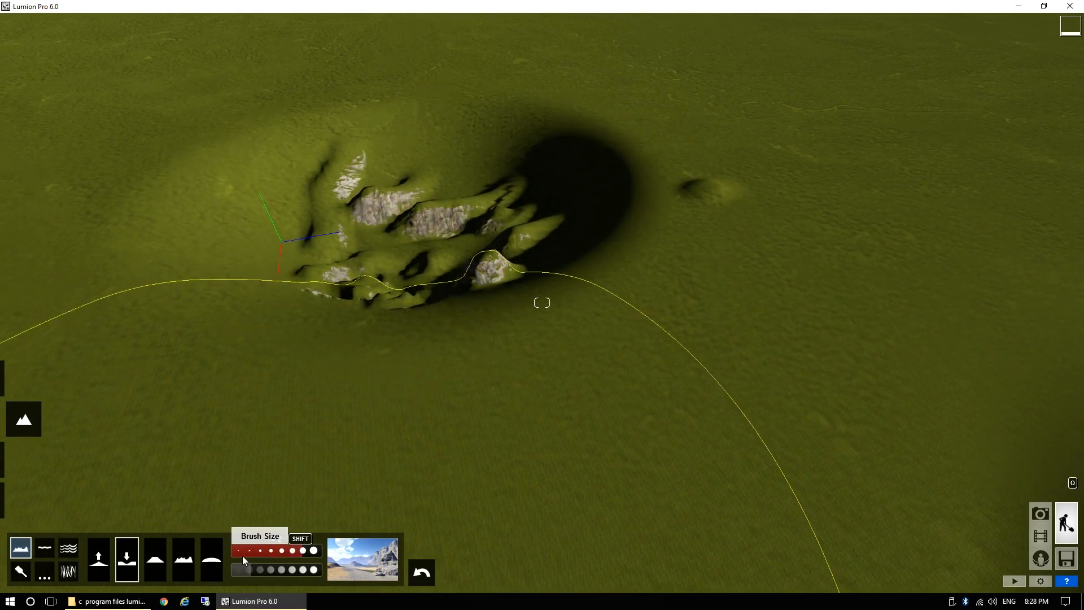
Reduce the brush to a medium size and dig the depression into a deeper pit with the Lower brush.
click(276, 551)
mouse_move(424, 249)
mouse_down()
mouse_move(429, 221)
mouse_move(472, 204)
mouse_move(508, 249)
mouse_move(404, 237)
mouse_move(368, 207)
mouse_move(394, 267)
mouse_move(472, 280)
mouse_move(473, 261)
mouse_move(341, 312)
mouse_move(564, 252)
mouse_move(420, 295)
mouse_move(416, 170)
mouse_move(451, 170)
mouse_up()
key(w)
key(a)
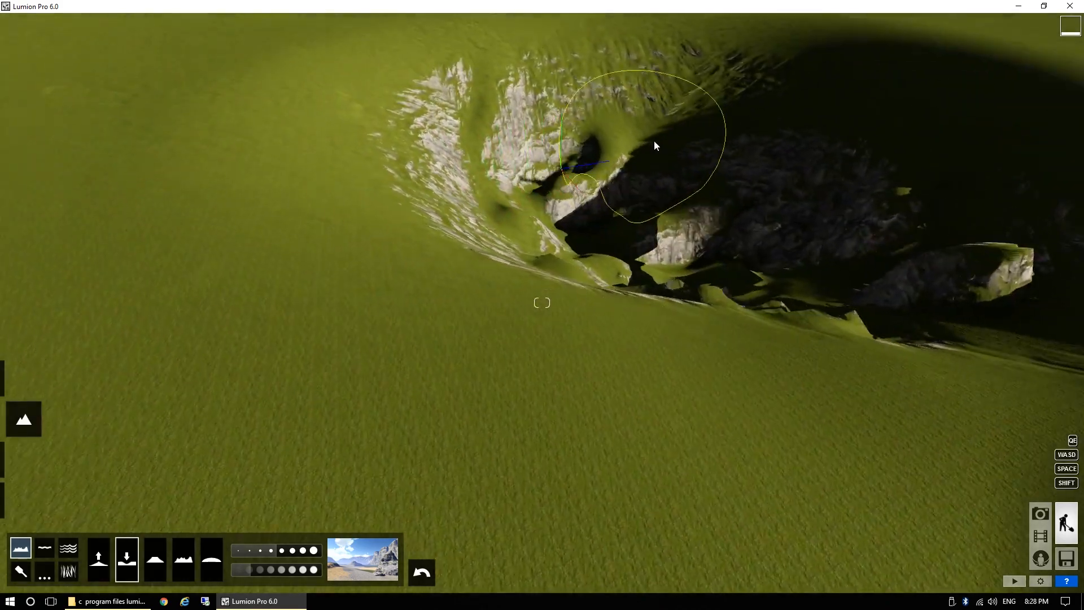
drag(656, 140, 674, 134)
Fly down into the pit and examine its cliffs, ridges and uneven floor.
mouse_move(550, 248)
right_down()
mouse_move(563, 246)
mouse_move(550, 275)
mouse_move(508, 266)
mouse_move(534, 262)
mouse_move(511, 267)
mouse_move(522, 270)
mouse_move(503, 303)
mouse_move(379, 281)
right_up()
key(w)
key(w)
key(a)
key(w)
key(d)
key(d)
mouse_move(542, 303)
right_down()
mouse_move(673, 310)
mouse_move(802, 367)
mouse_move(961, 407)
mouse_move(333, 224)
mouse_move(119, 221)
mouse_move(395, 356)
mouse_move(379, 384)
mouse_move(282, 412)
mouse_move(68, 305)
mouse_move(650, 283)
mouse_move(960, 249)
mouse_move(633, 336)
mouse_move(432, 407)
mouse_move(481, 357)
mouse_move(681, 276)
mouse_move(816, 285)
mouse_move(853, 331)
mouse_move(551, 299)
right_up()
key(w)
key(d)
key(w)
key(a)
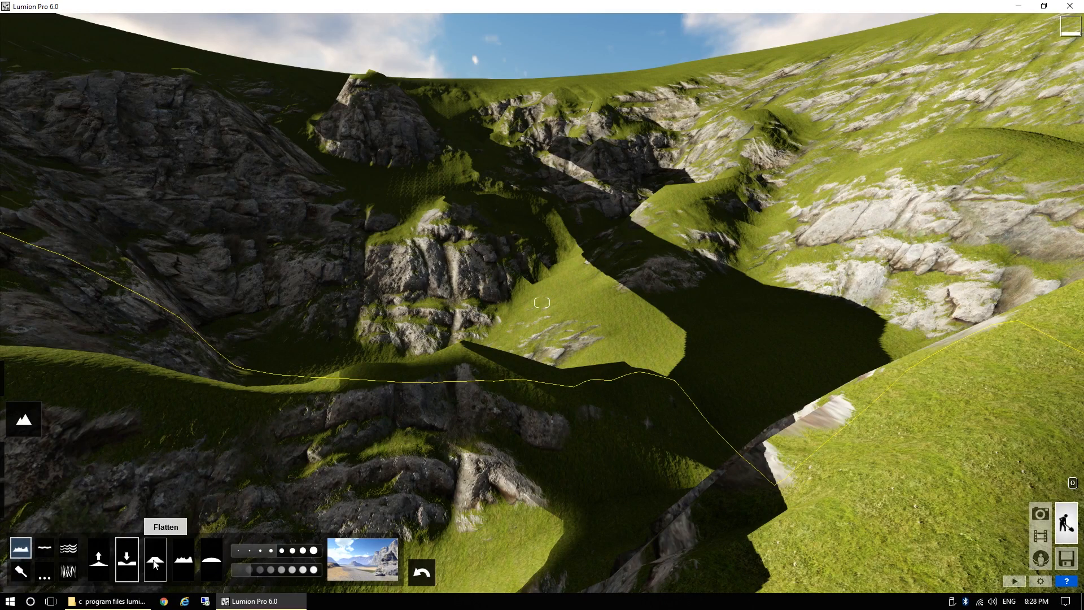
Level the pit's uneven floor and even out its interior with the Flatten brush.
key(shift+s)
right_drag(517, 405, 449, 443)
key(q)
key(q)
key(d)
mouse_move(449, 442)
mouse_down()
mouse_move(517, 431)
mouse_move(523, 441)
mouse_move(475, 453)
mouse_move(469, 409)
mouse_move(551, 425)
mouse_move(510, 486)
mouse_move(426, 457)
mouse_move(450, 410)
mouse_move(511, 399)
mouse_move(542, 429)
mouse_move(537, 448)
mouse_move(460, 457)
mouse_move(438, 424)
mouse_move(481, 390)
mouse_move(530, 395)
mouse_move(562, 417)
mouse_move(551, 461)
mouse_up()
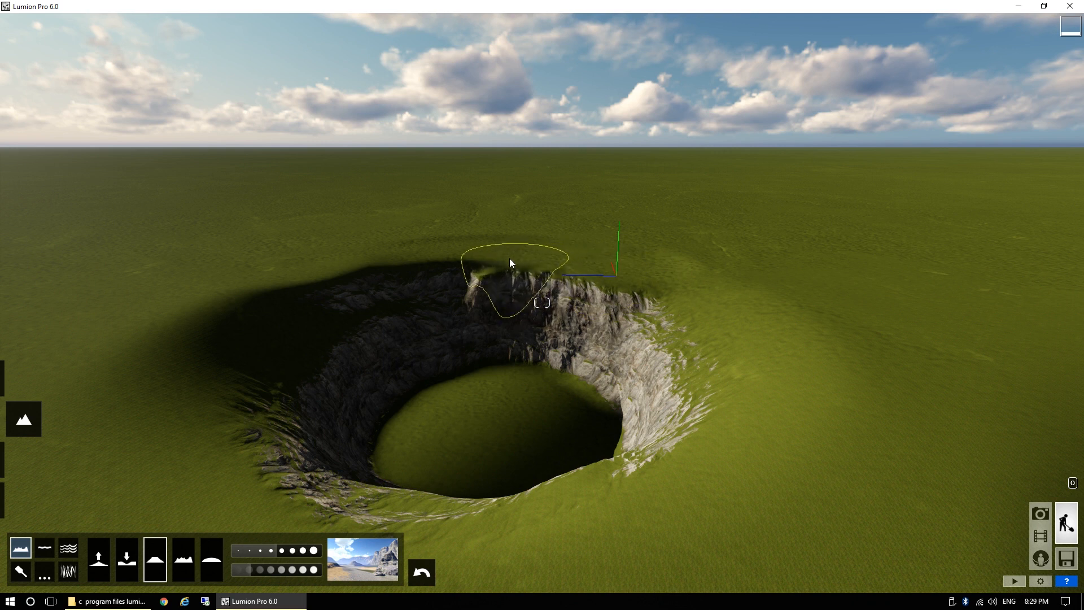
mouse_move(451, 270)
mouse_down()
mouse_move(304, 314)
mouse_move(257, 351)
mouse_move(187, 511)
mouse_move(615, 527)
mouse_move(766, 405)
mouse_move(765, 304)
mouse_up()
mouse_move(700, 266)
mouse_down()
mouse_move(687, 288)
mouse_move(745, 341)
mouse_move(610, 502)
mouse_up()
Inspect the flattened pit from inside, and roughen its floor with the Jitter brush.
key(w)
mouse_move(610, 503)
right_down()
mouse_move(571, 495)
mouse_move(576, 505)
mouse_move(700, 509)
mouse_move(587, 588)
right_up()
key(w)
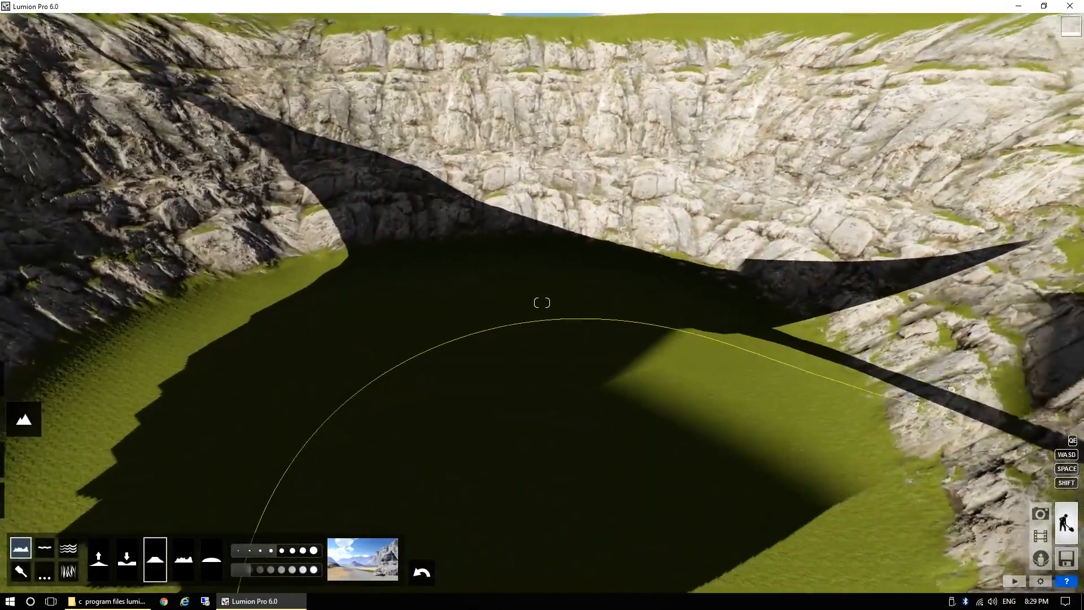
right_drag(541, 303, 541, 303)
right_drag(542, 302, 223, 469)
key(shift+s)
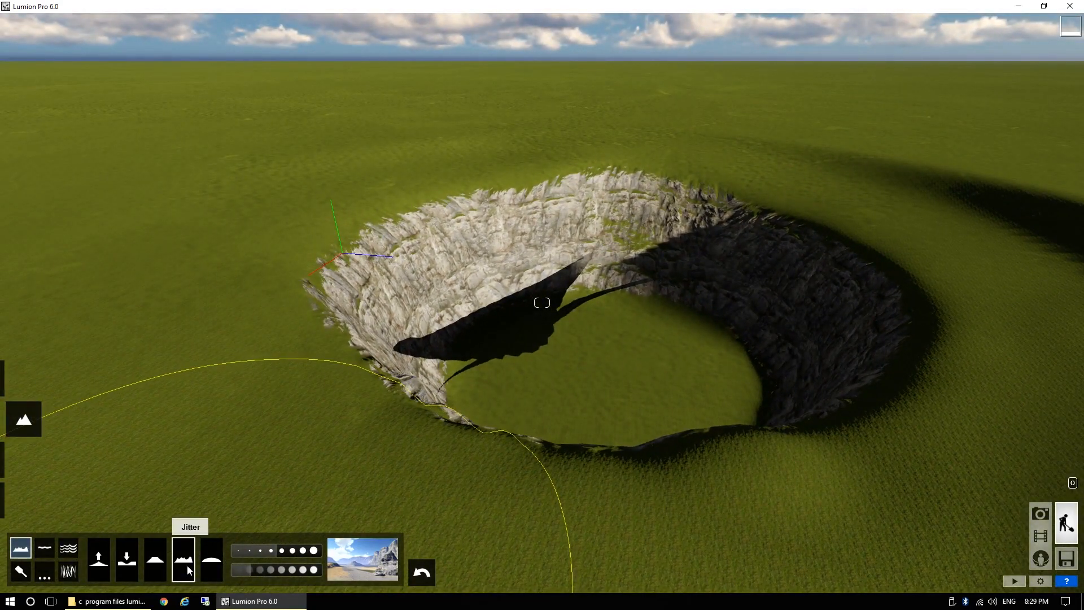
mouse_move(571, 385)
mouse_down()
mouse_move(605, 357)
mouse_move(689, 359)
mouse_move(526, 390)
mouse_move(535, 434)
mouse_move(727, 383)
mouse_up()
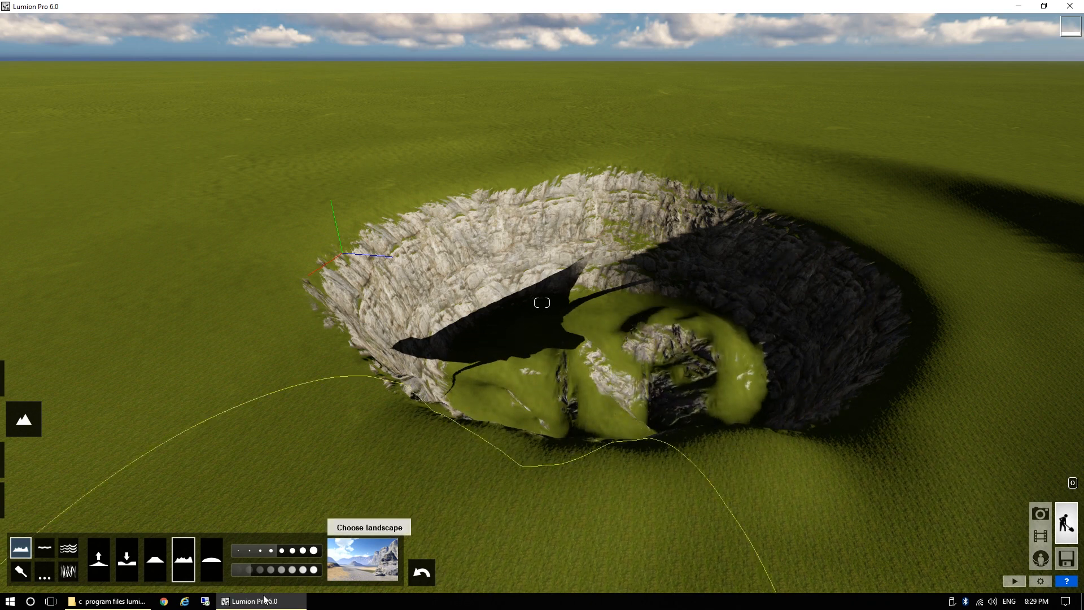
Keep a medium brush size and create a small uneven mound on the plain beside the pit with the Jitter brush.
click(279, 552)
right_drag(197, 346, 202, 364)
key(s)
right_drag(276, 364, 543, 364)
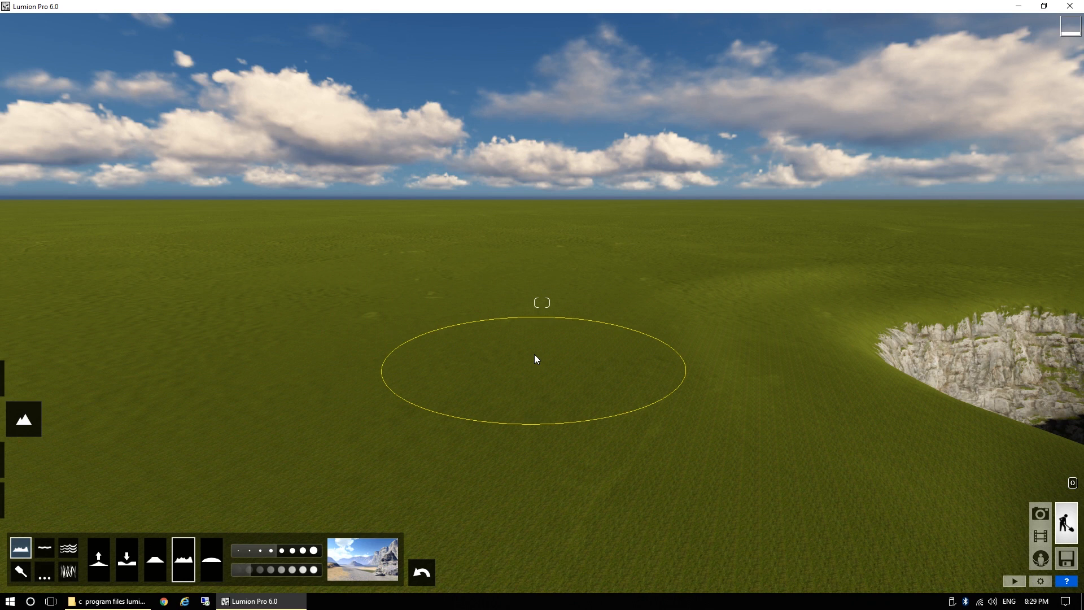
drag(535, 355, 535, 356)
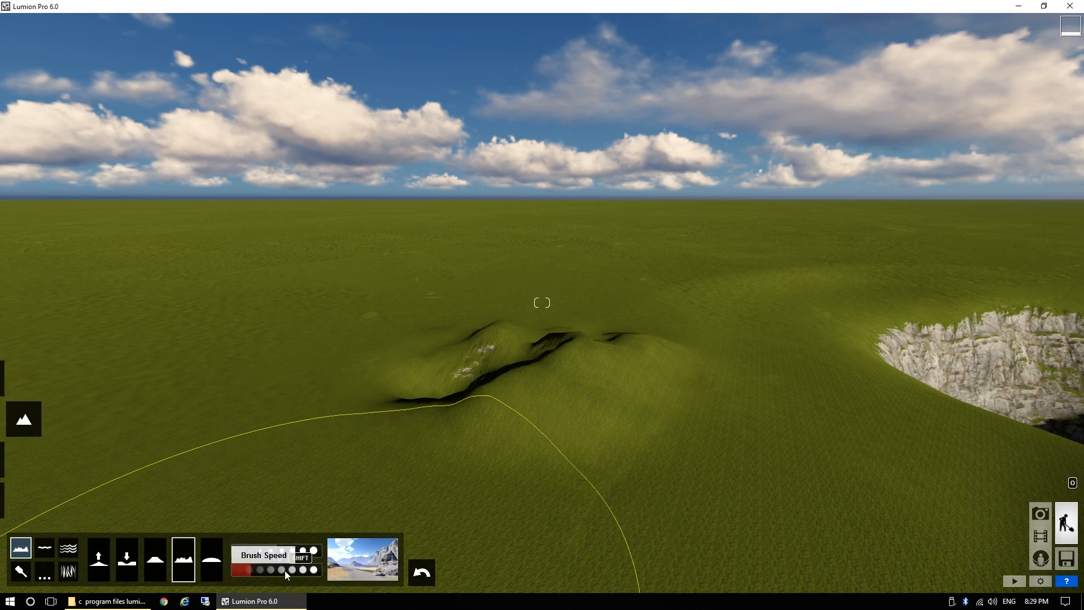
Adjust the brush speed and form a pointed rocky peak near the small mound with the Jitter brush.
drag(276, 570, 296, 571)
mouse_move(517, 460)
right_down()
mouse_move(345, 446)
mouse_move(519, 426)
right_up()
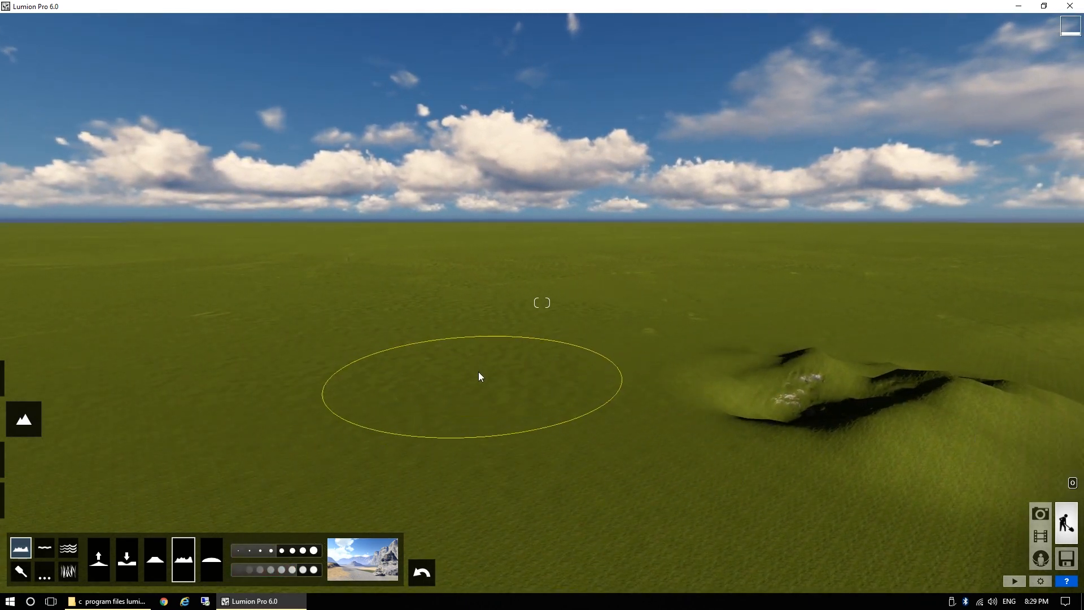
drag(479, 373, 479, 372)
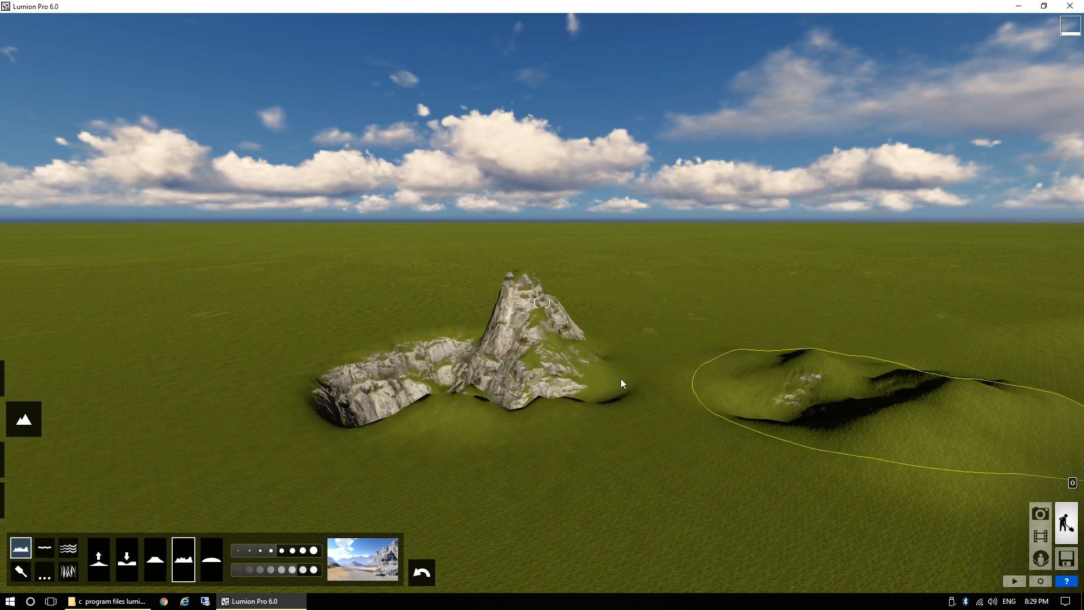
Create another large, rugged rock mass next to the pointed peak with the Jitter brush.
mouse_move(497, 413)
right_down()
mouse_move(672, 401)
mouse_move(519, 409)
mouse_move(633, 397)
mouse_move(539, 409)
right_up()
key(a)
key(a)
key(w)
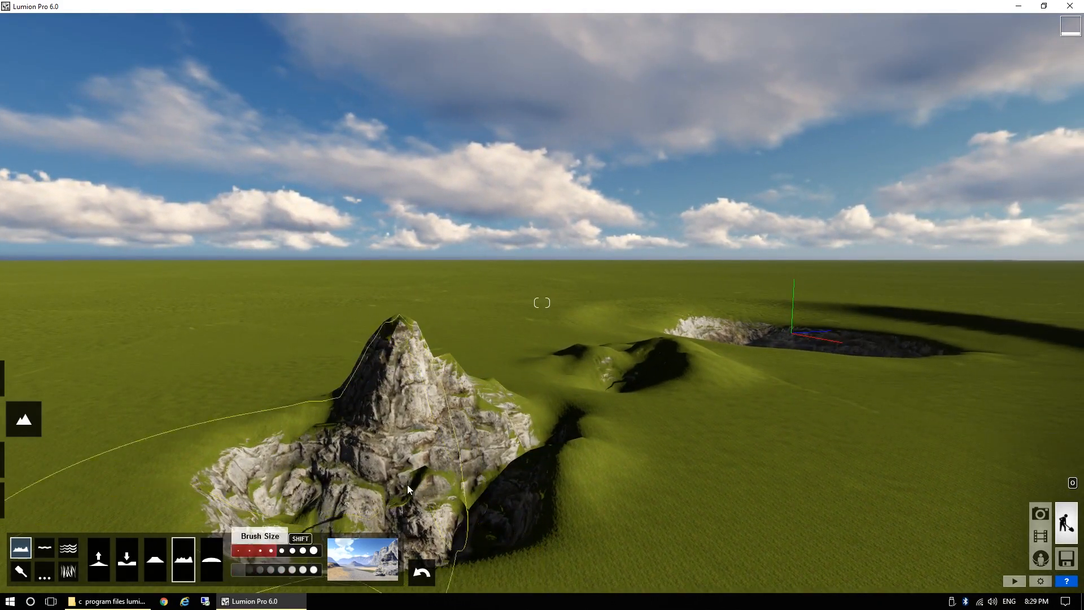
key(a)
right_drag(408, 485, 499, 474)
drag(481, 472, 479, 472)
key(a)
mouse_move(479, 467)
right_down()
mouse_move(559, 452)
mouse_move(610, 480)
right_up()
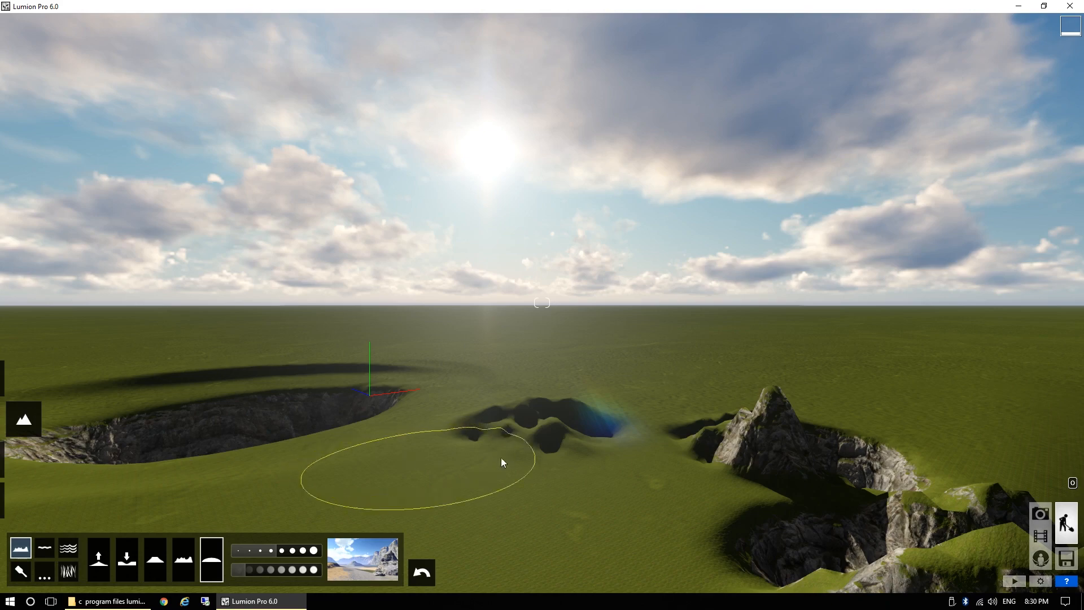
Soften the large rock mass and the other jittered hills with the Smooth brush.
right_drag(714, 496, 545, 531)
key(d)
key(w)
key(s)
right_drag(713, 408, 680, 416)
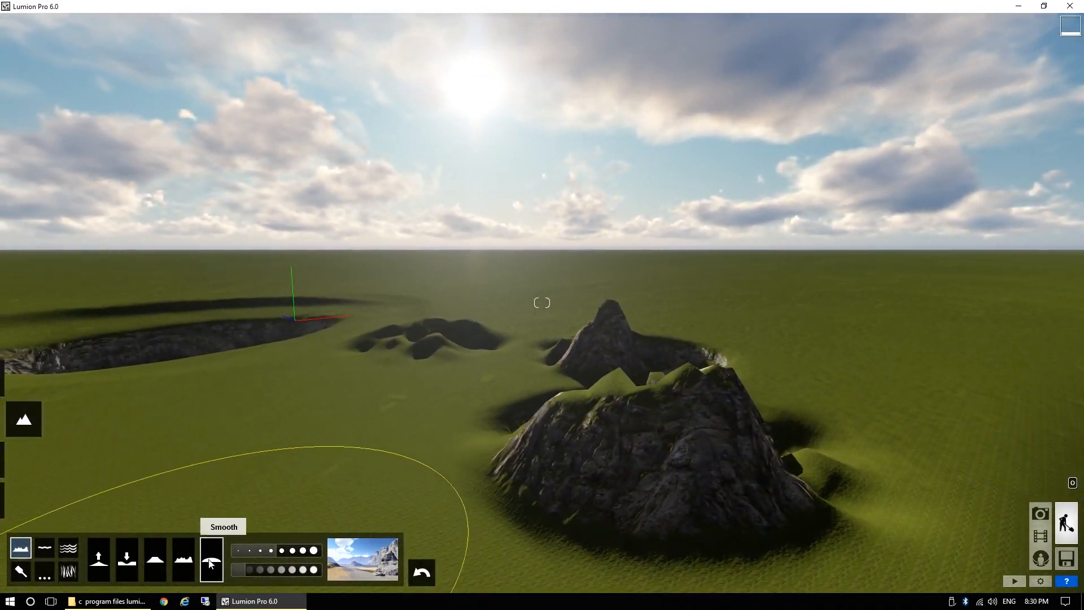
key(q)
mouse_move(633, 486)
right_down()
mouse_move(655, 494)
mouse_move(666, 522)
mouse_move(617, 540)
right_up()
mouse_move(602, 518)
mouse_down()
mouse_move(605, 508)
mouse_move(587, 525)
mouse_up()
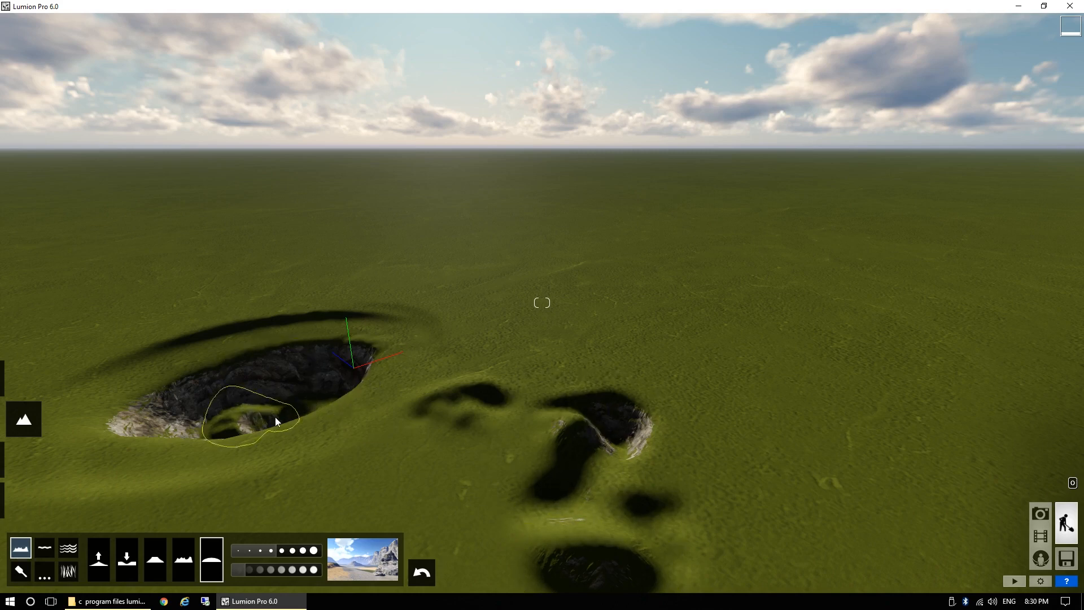
right_drag(566, 443, 537, 467)
key(d)
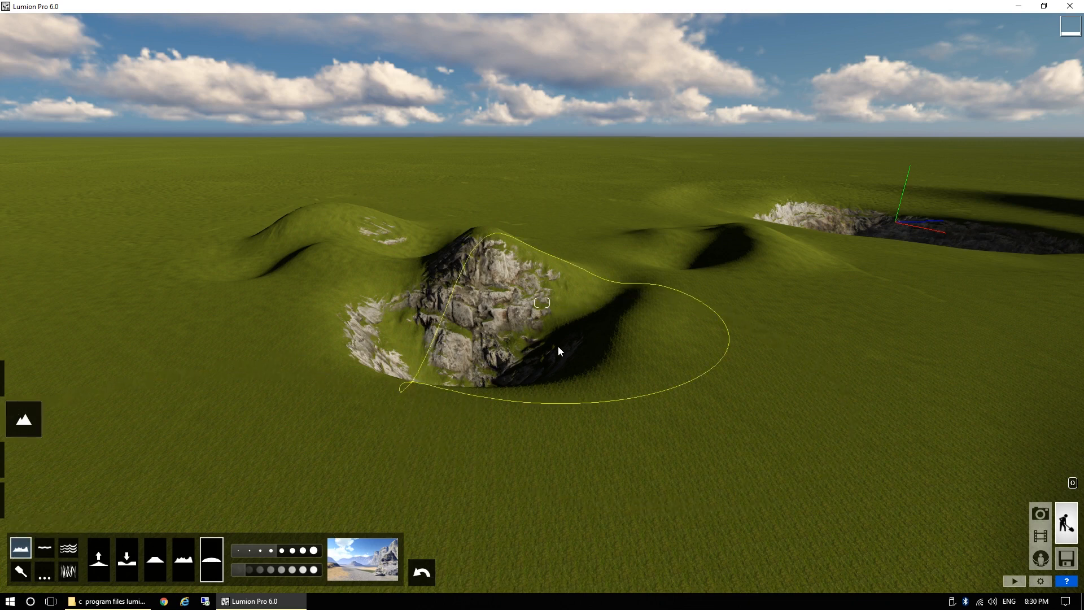
Change the landscape to the desert preset with orange sand and red rocks, and view the recoloured peak up close.
mouse_move(541, 366)
right_down()
mouse_move(545, 382)
mouse_move(651, 373)
mouse_move(490, 441)
right_up()
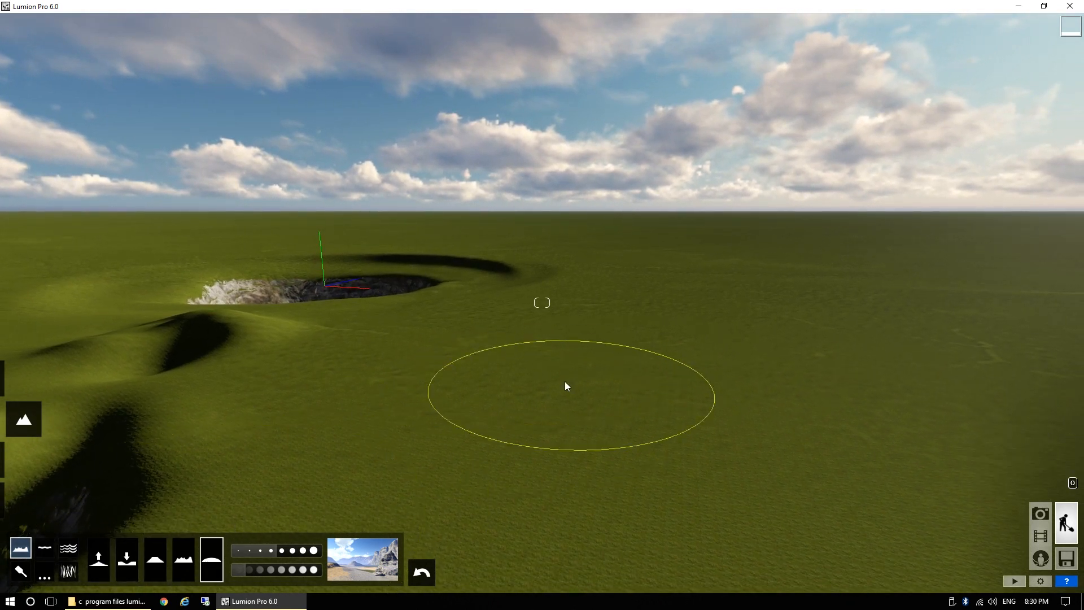
key(d)
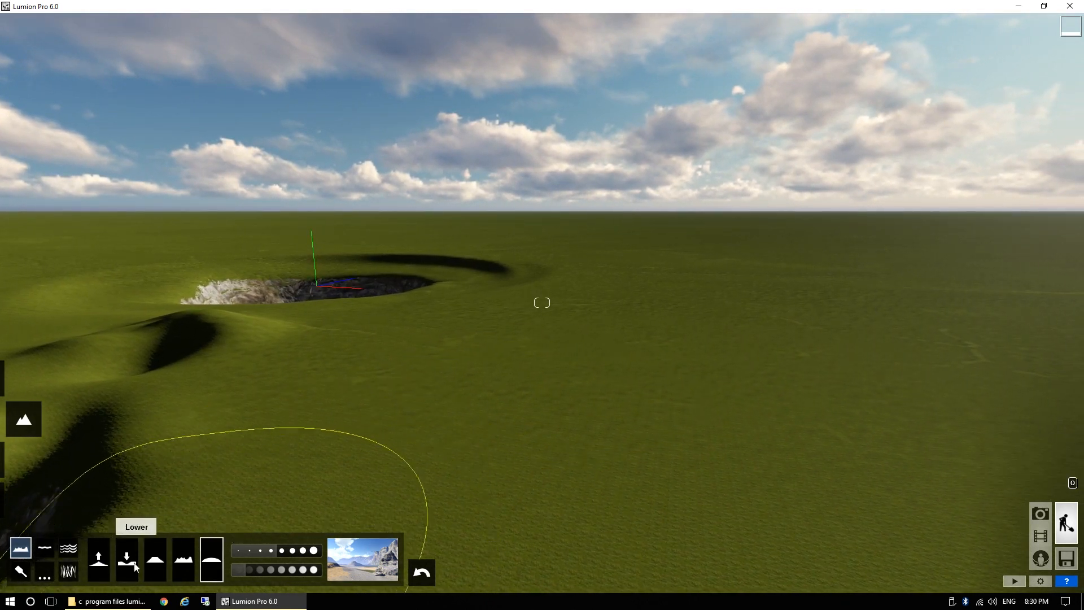
click(365, 560)
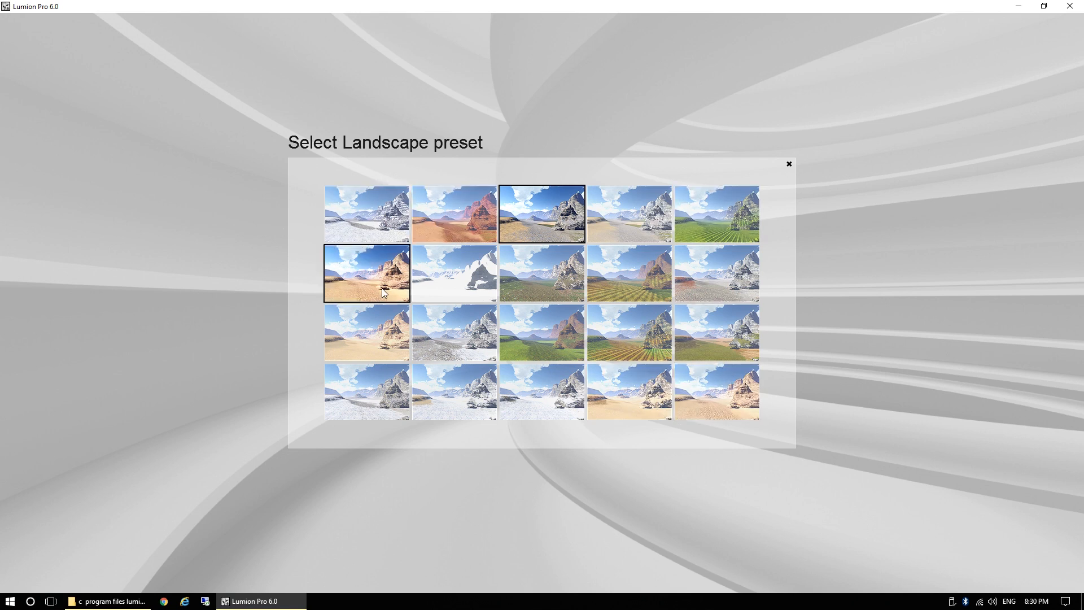
click(464, 216)
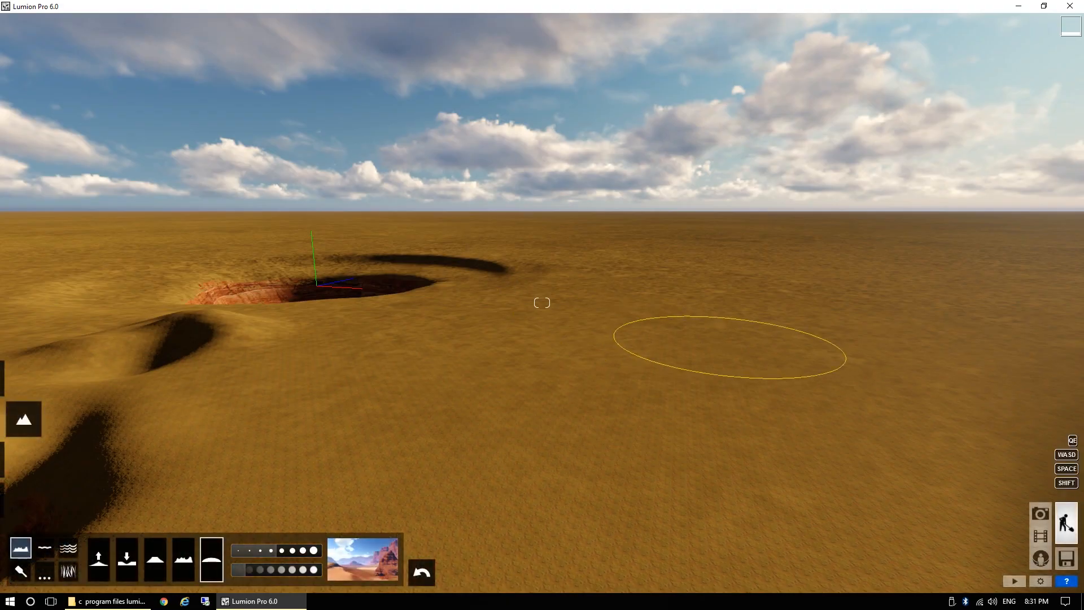
mouse_move(731, 347)
right_down()
mouse_move(726, 361)
mouse_move(698, 340)
mouse_move(738, 351)
mouse_move(750, 388)
mouse_move(743, 363)
mouse_move(758, 371)
mouse_move(748, 392)
right_up()
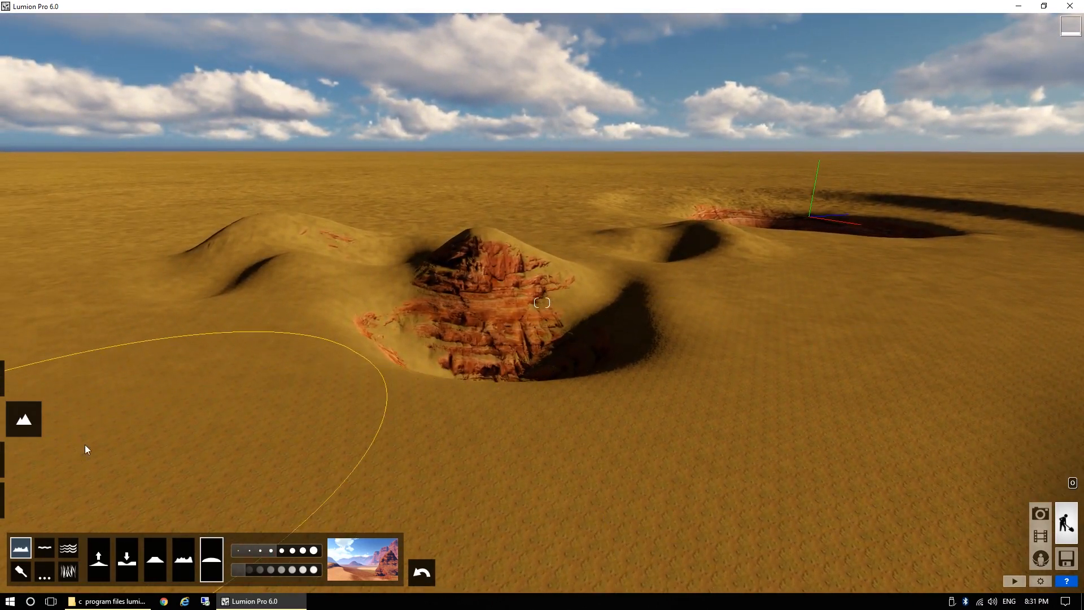
key(shift+w)
right_drag(678, 452, 700, 452)
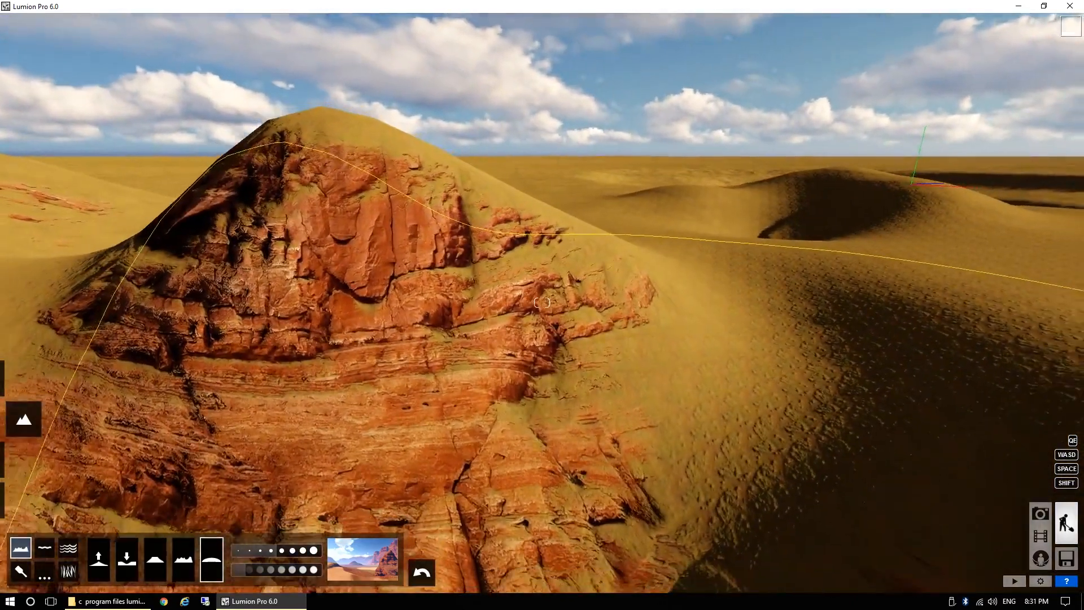
Change the landscape to the first preset, with whitish ground and grey rocks.
right_drag(542, 303, 641, 365)
key(a)
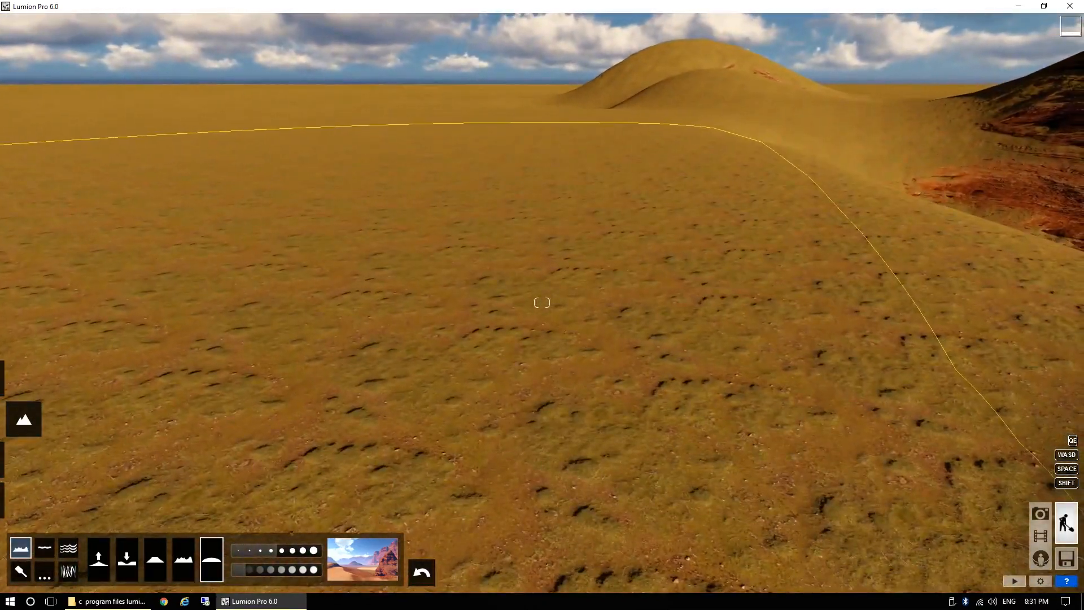
right_drag(542, 303, 626, 308)
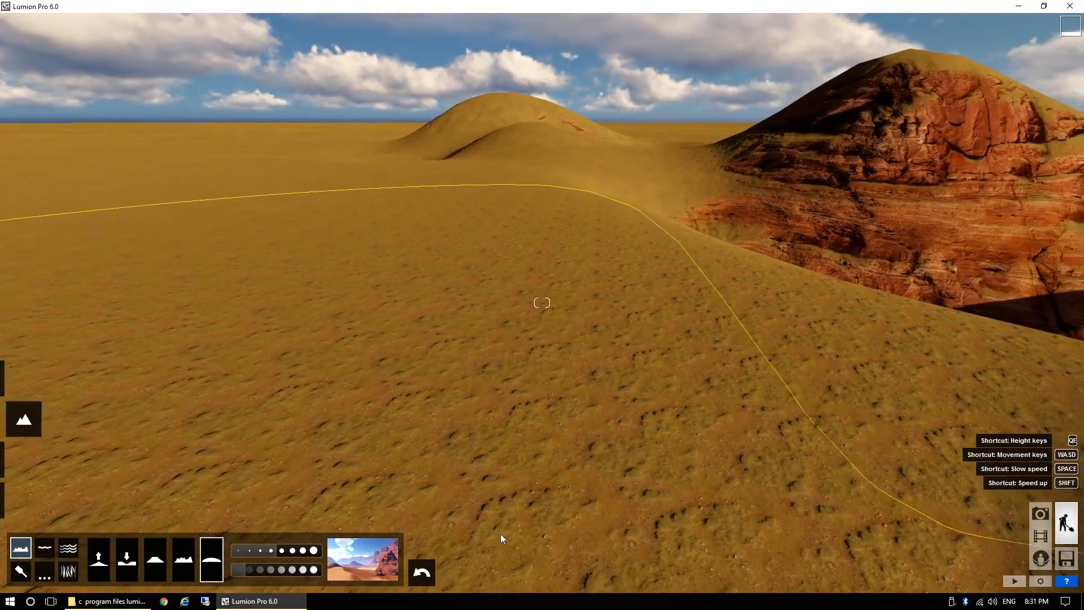
click(363, 559)
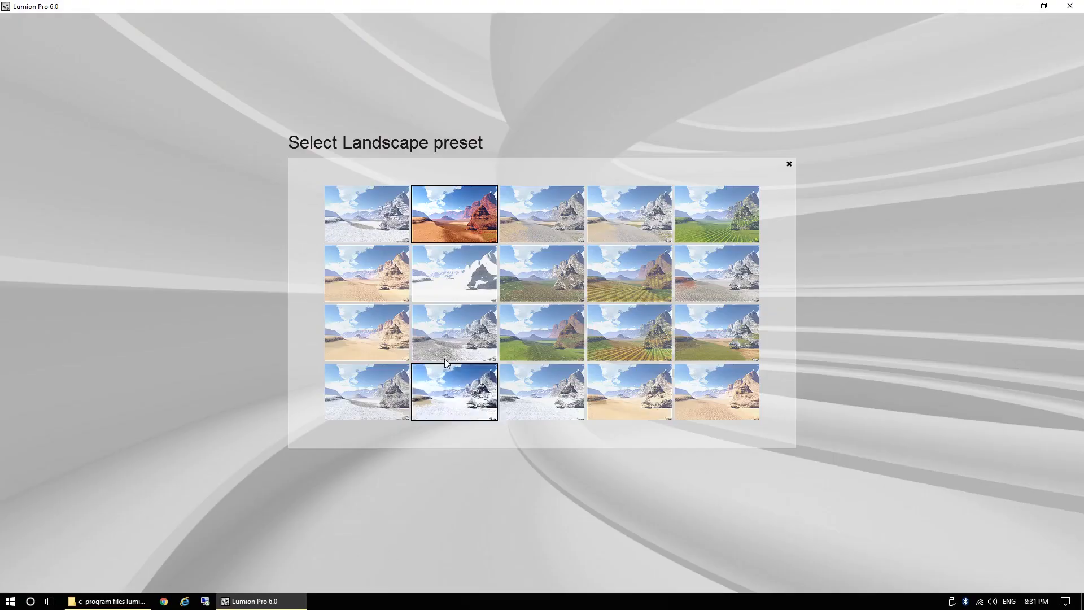
click(382, 239)
right_drag(542, 303, 598, 303)
Switch the landscape to the grey gravel preset with grey rocks and view the recoloured peak and pit.
click(362, 560)
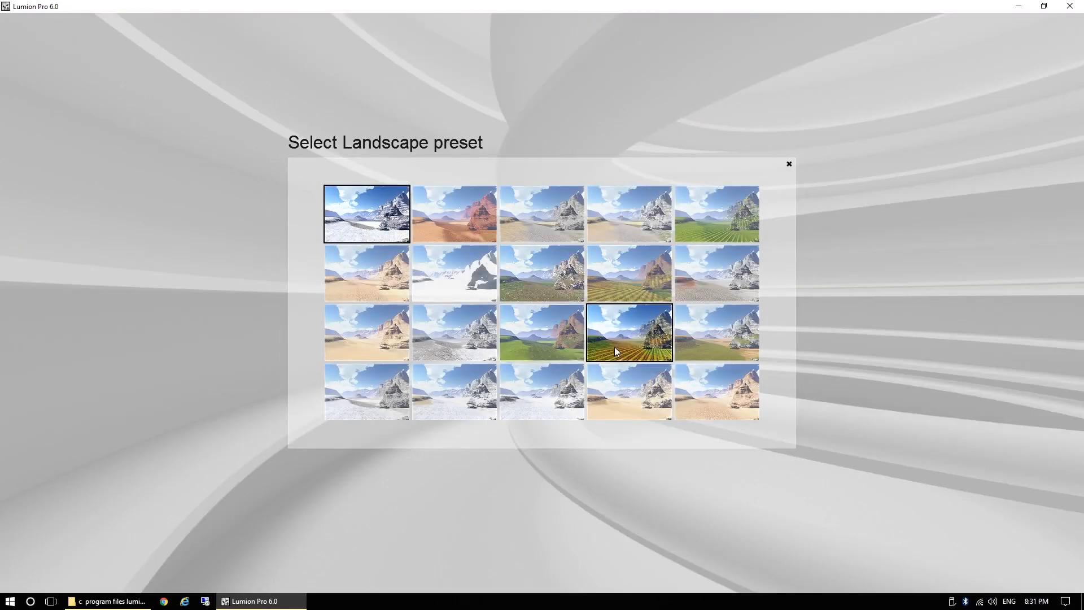
click(712, 276)
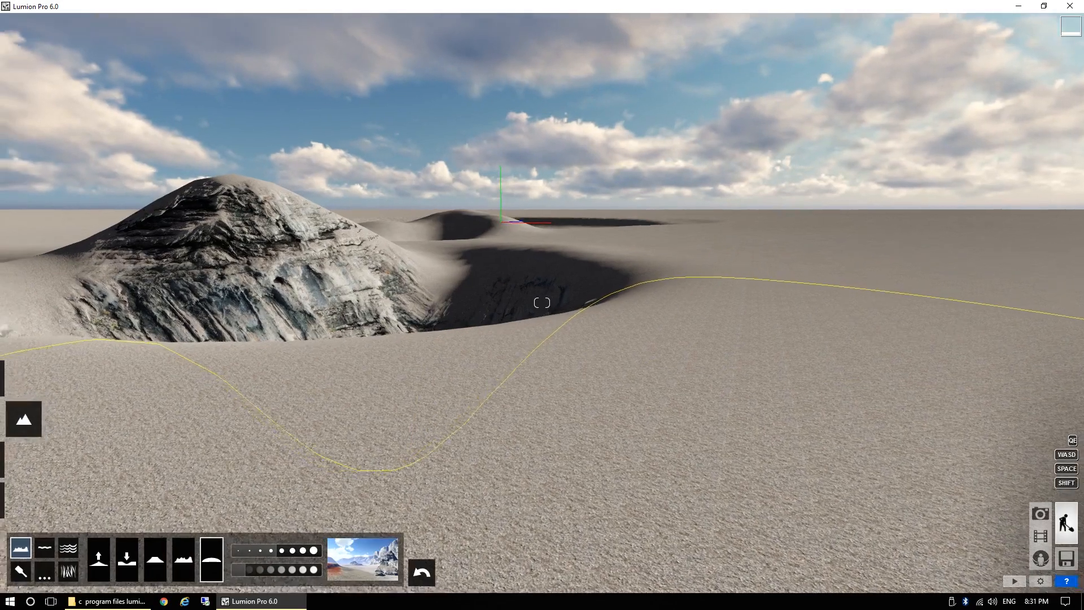
key(q)
right_drag(543, 303, 362, 342)
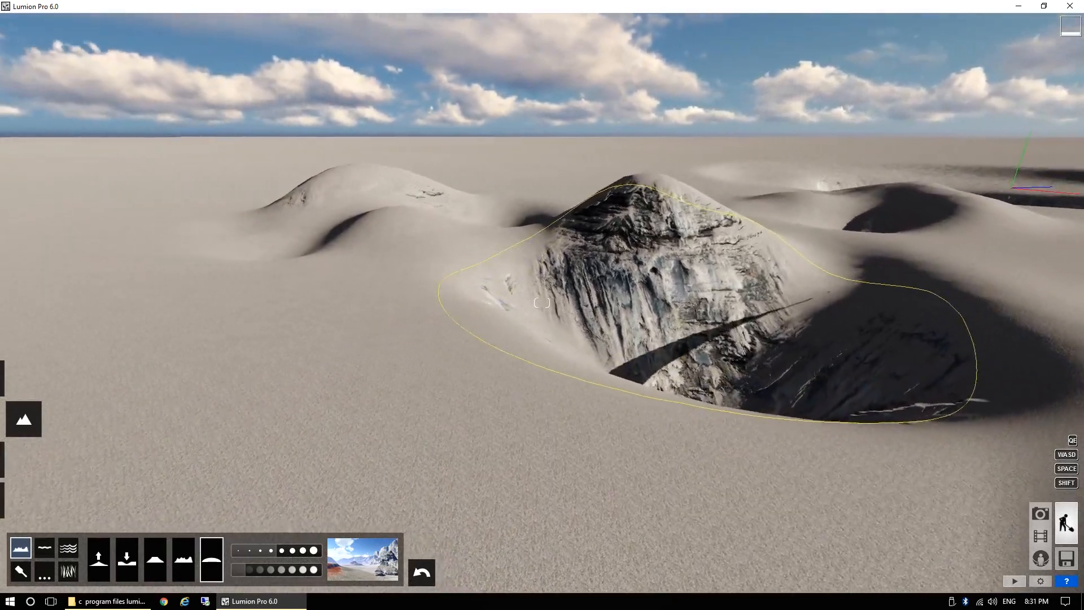
Change the landscape to the green farmland preset with brown rock and view the sculpted hills.
click(362, 559)
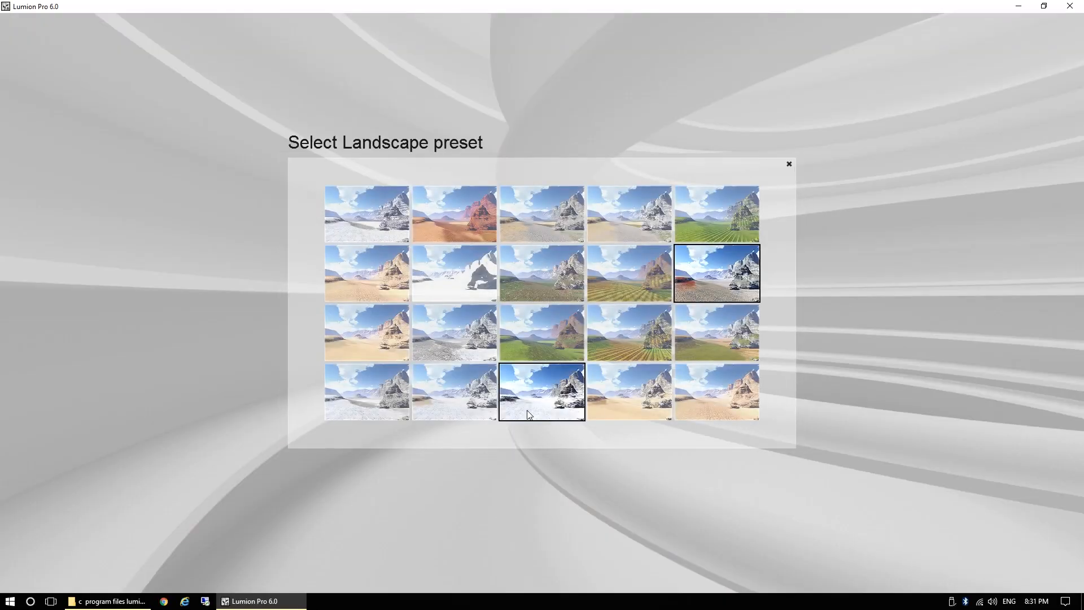
click(642, 286)
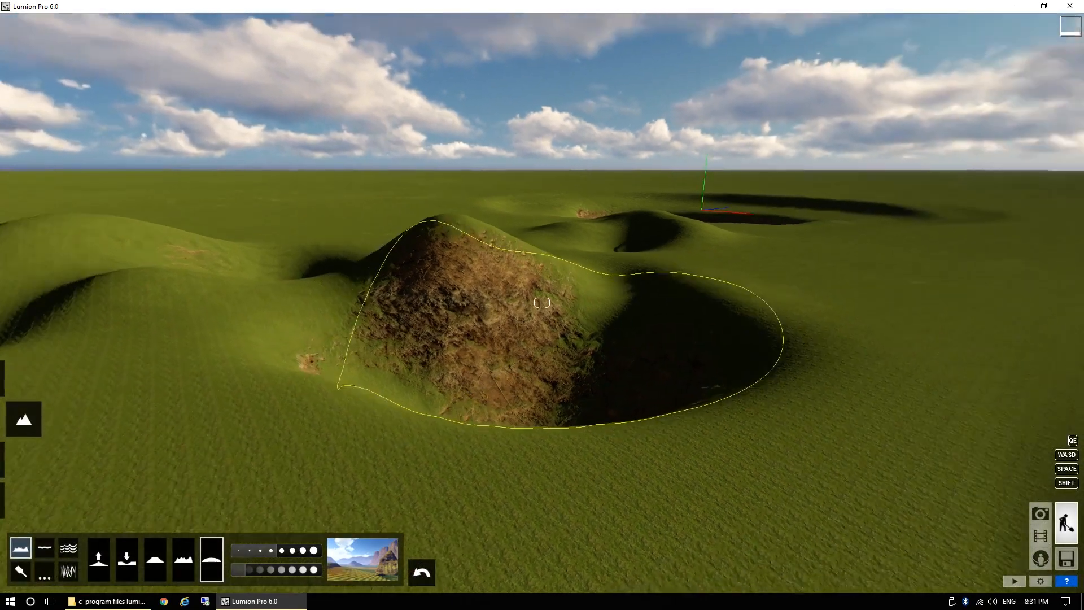
key(a)
right_drag(542, 303, 782, 274)
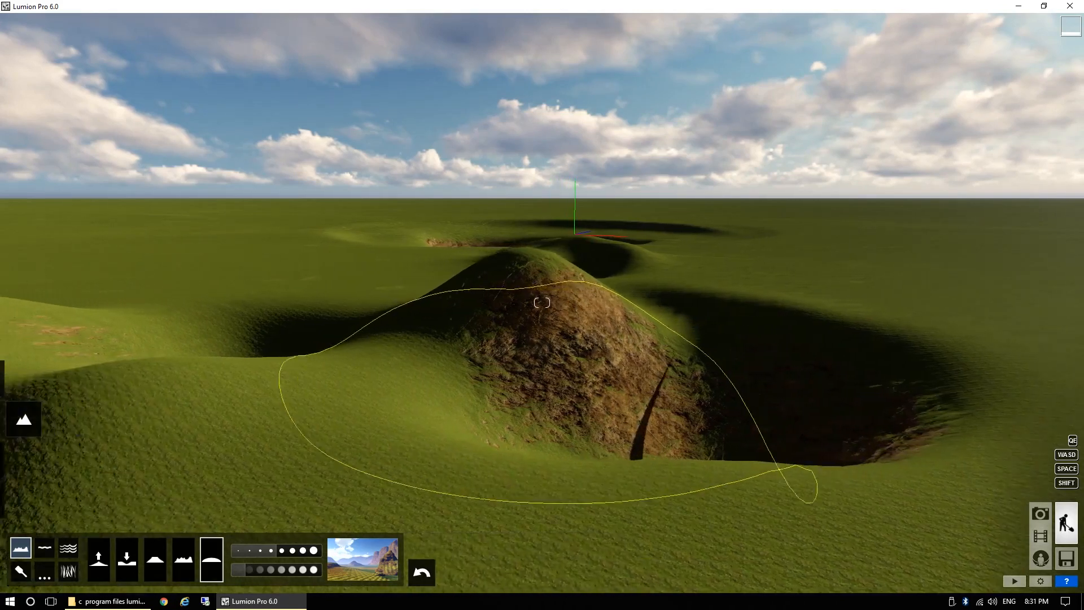
key(q)
right_drag(551, 378, 525, 502)
key(d)
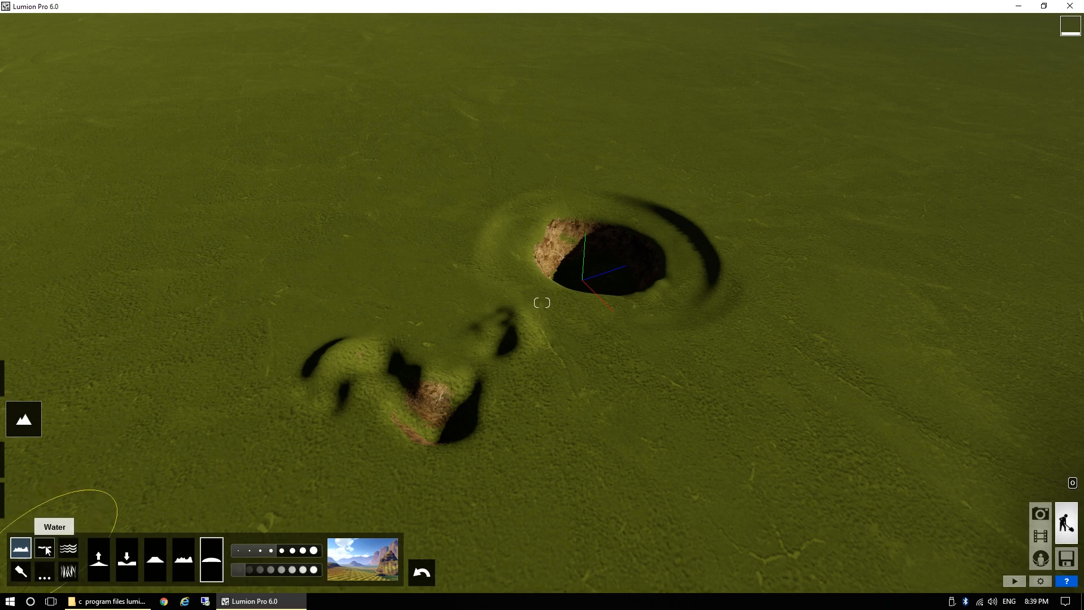
Place a rectangular water plane over the crescent-shaped hollow, reaching across part of the large deep pit.
key(w)
key(d)
mouse_move(493, 411)
right_down()
mouse_move(440, 361)
mouse_move(493, 418)
mouse_move(489, 443)
mouse_move(484, 377)
mouse_move(490, 432)
mouse_move(489, 402)
mouse_move(501, 403)
right_up()
key(e)
key(w)
key(d)
key(s)
key(d)
key(w)
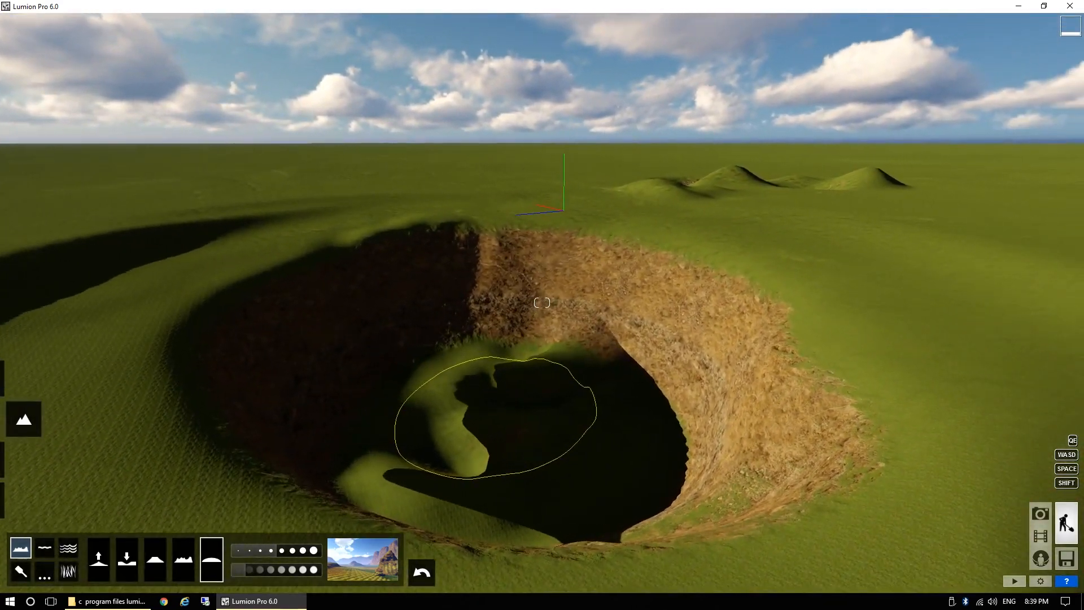
click(48, 551)
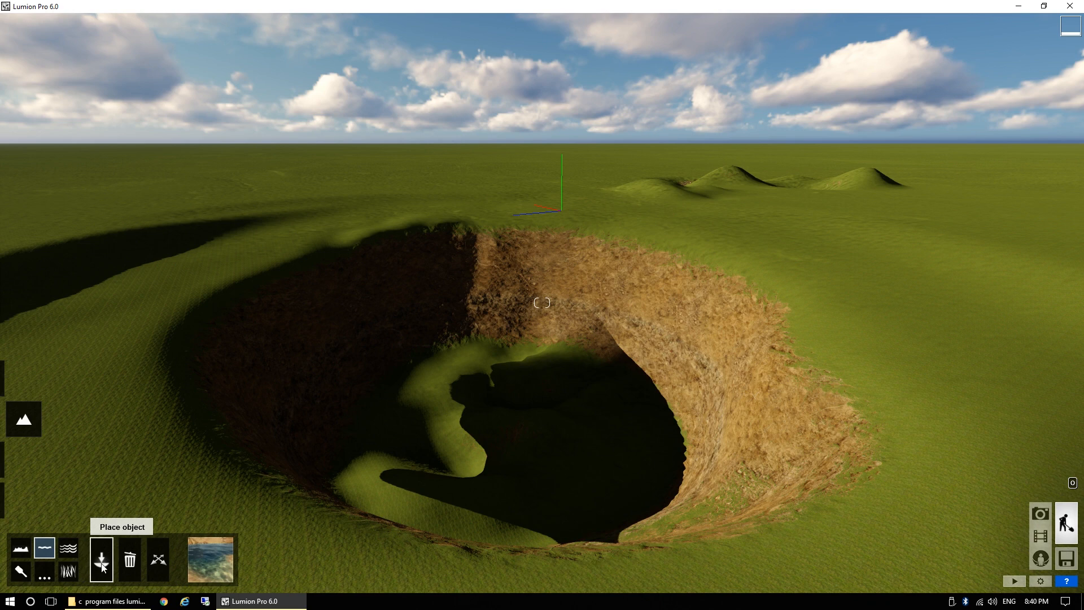
key(s)
right_drag(461, 415, 414, 289)
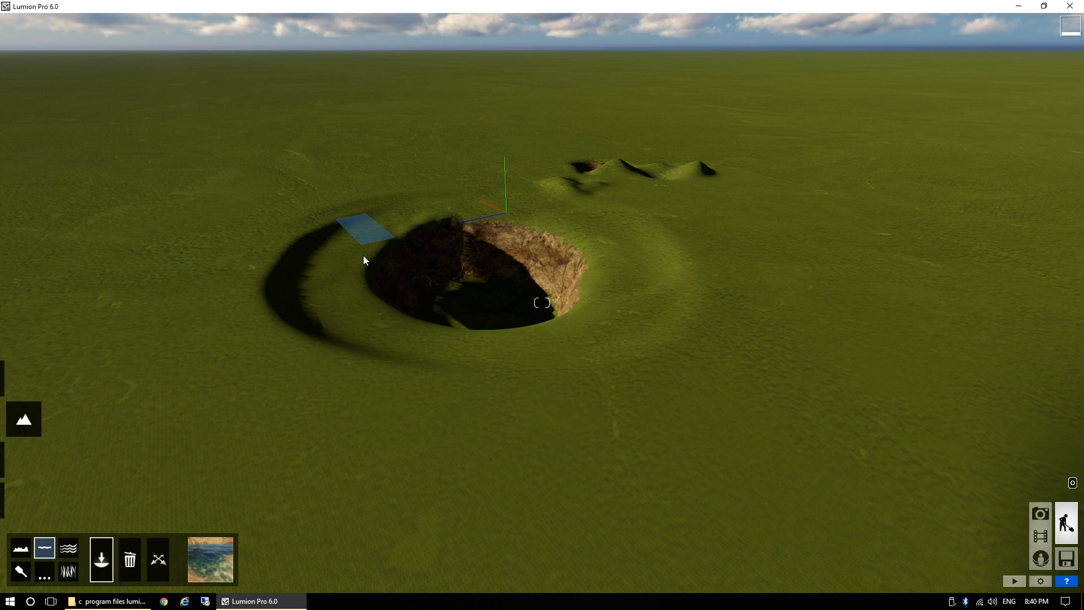
mouse_move(364, 255)
mouse_down()
mouse_move(294, 368)
mouse_move(159, 449)
mouse_move(141, 448)
mouse_move(182, 409)
mouse_up()
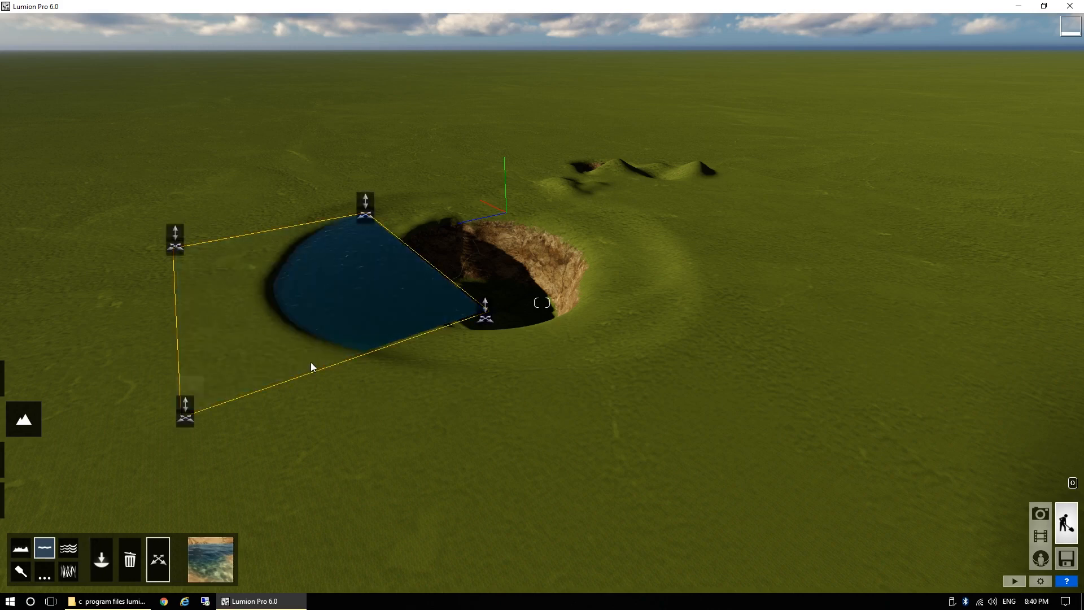
Examine the placed water plane and the adjoining deep pit up close from several angles.
key(w)
right_drag(390, 398, 214, 288)
key(w)
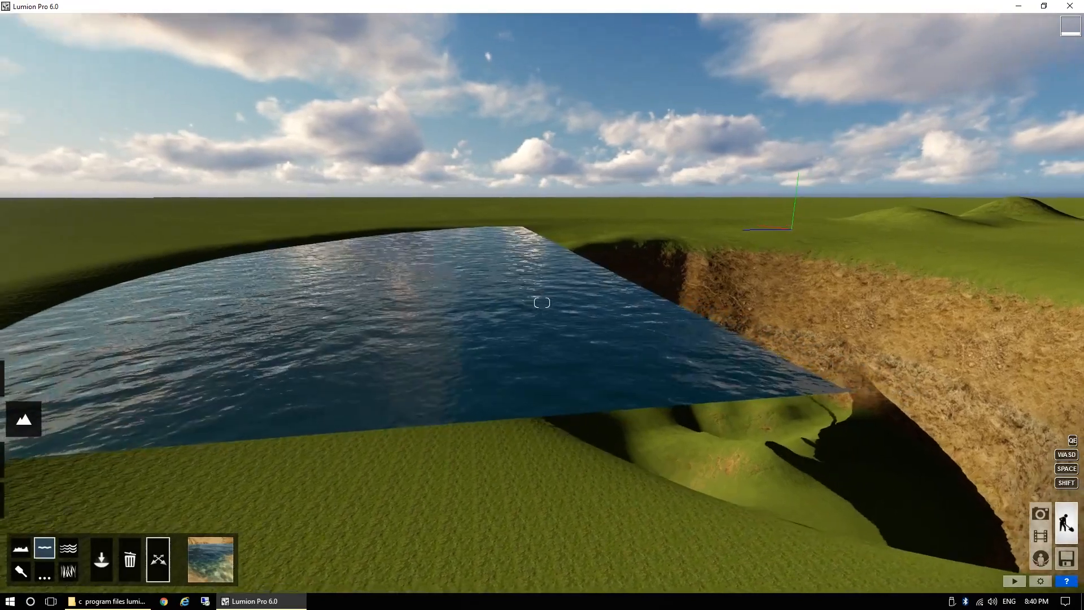
right_drag(543, 303, 441, 302)
key(d)
key(s)
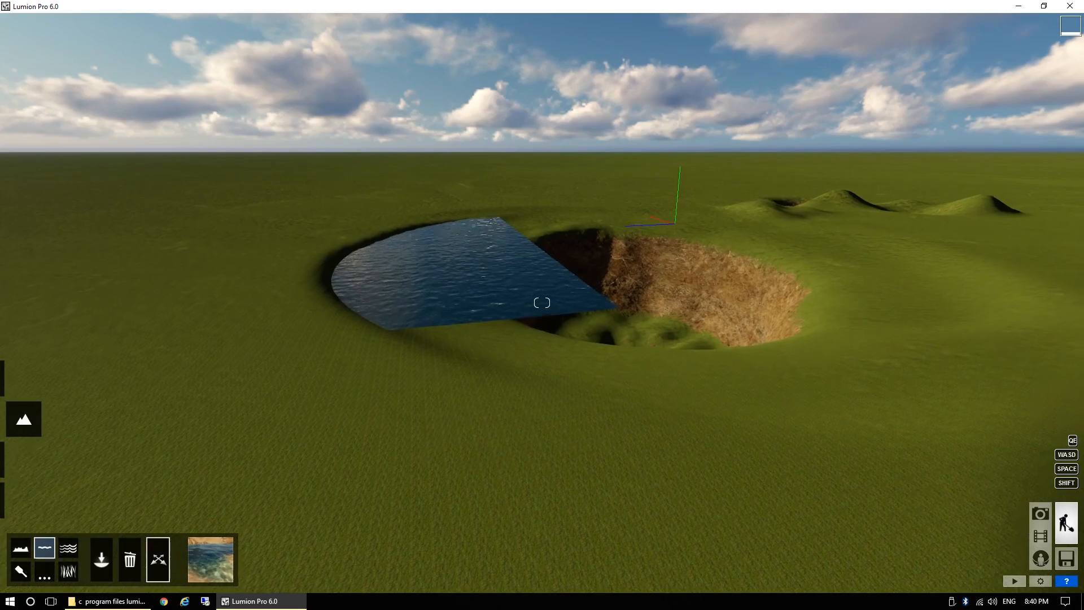
key(w)
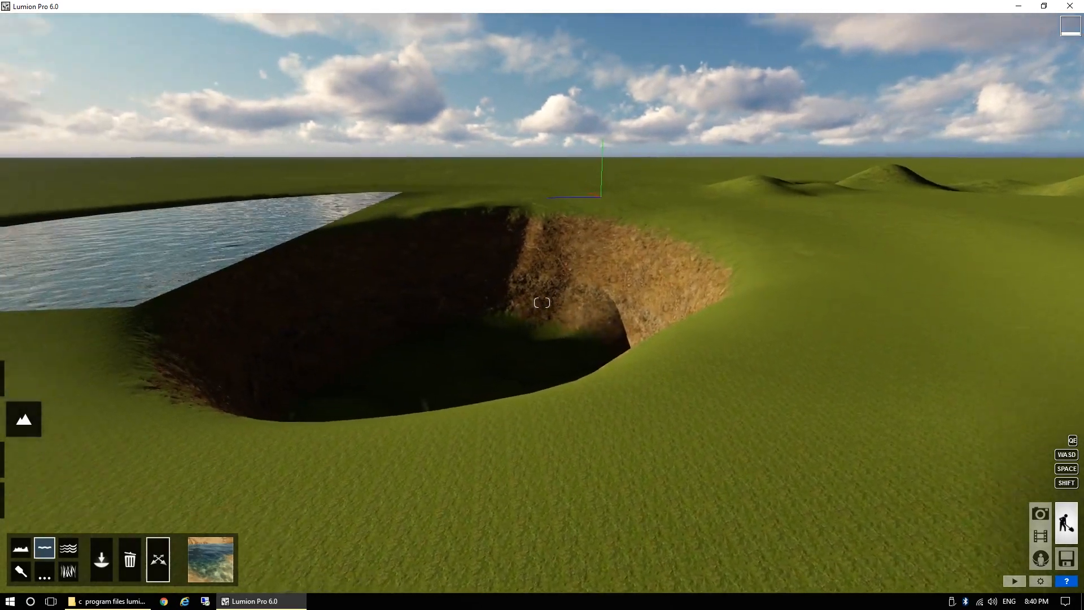
key(s)
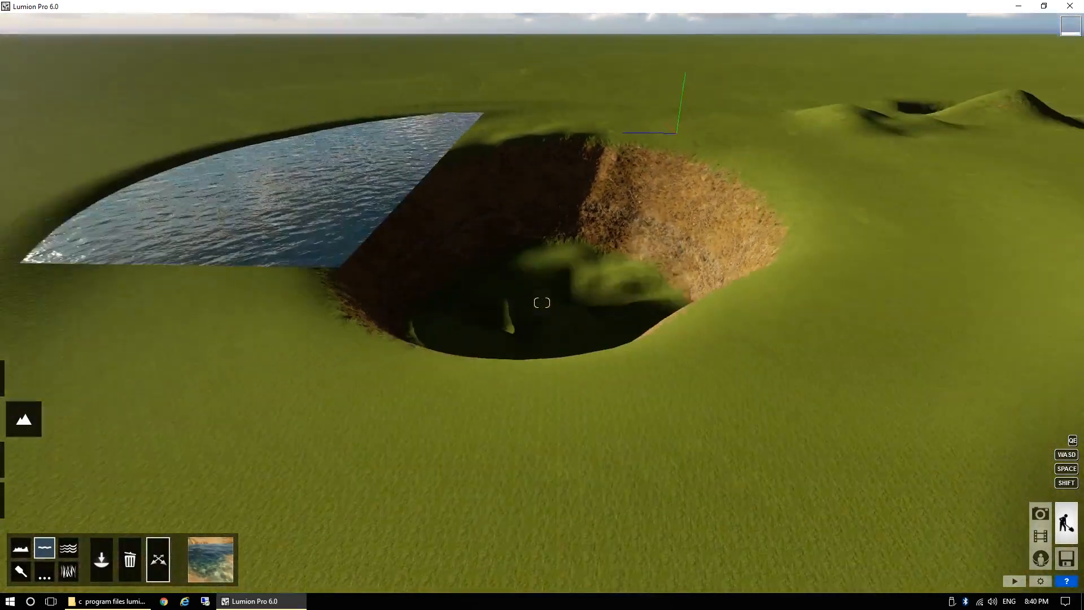
right_drag(221, 398, 230, 345)
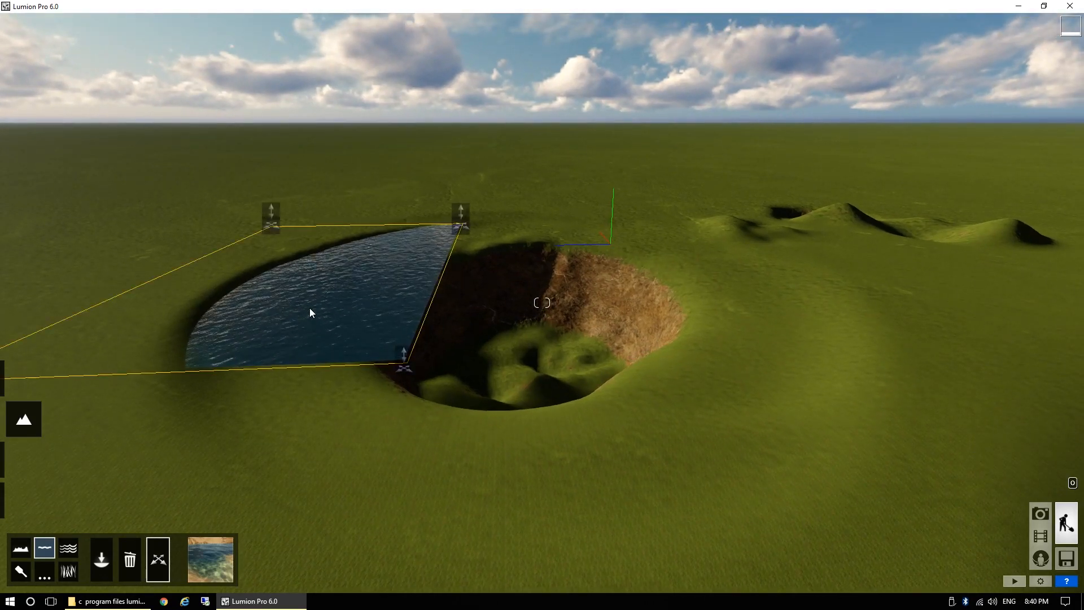
Resize the water plane by stretching its far corner and lower its water level.
right_drag(315, 299, 314, 300)
key(s)
key(a)
right_drag(491, 341, 512, 342)
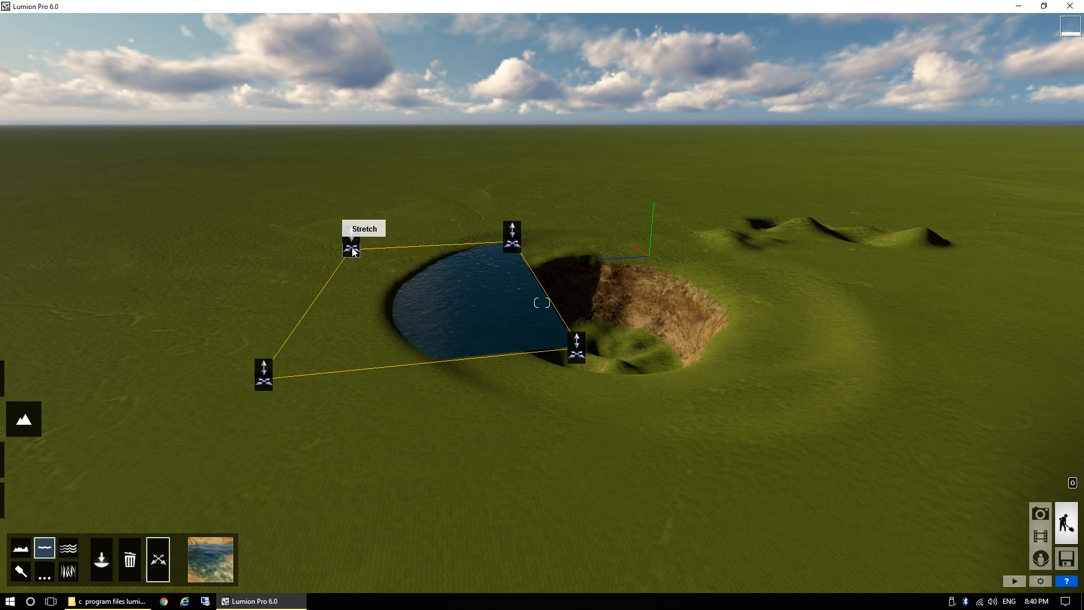
drag(211, 215, 301, 303)
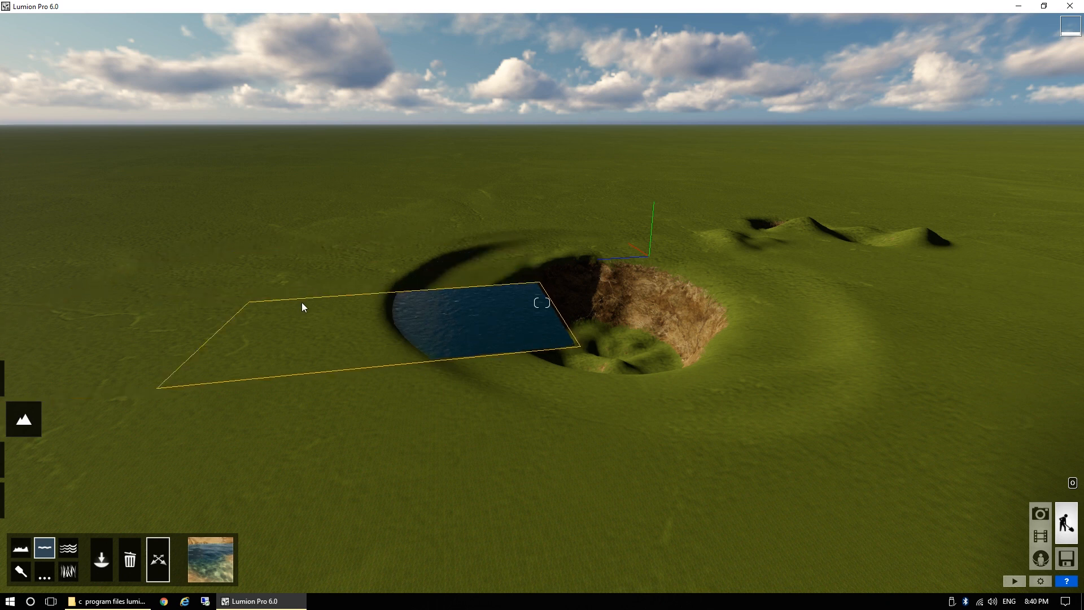
drag(255, 232, 356, 202)
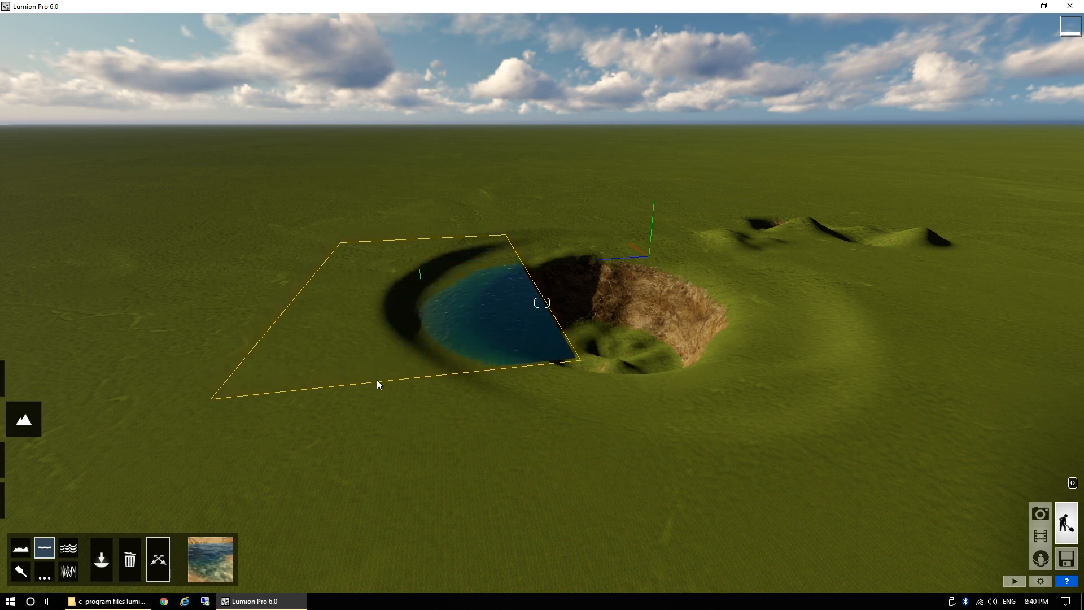
Move the water plane over the whole deep pit and adjust its height to sit within the rim.
drag(377, 380, 368, 327)
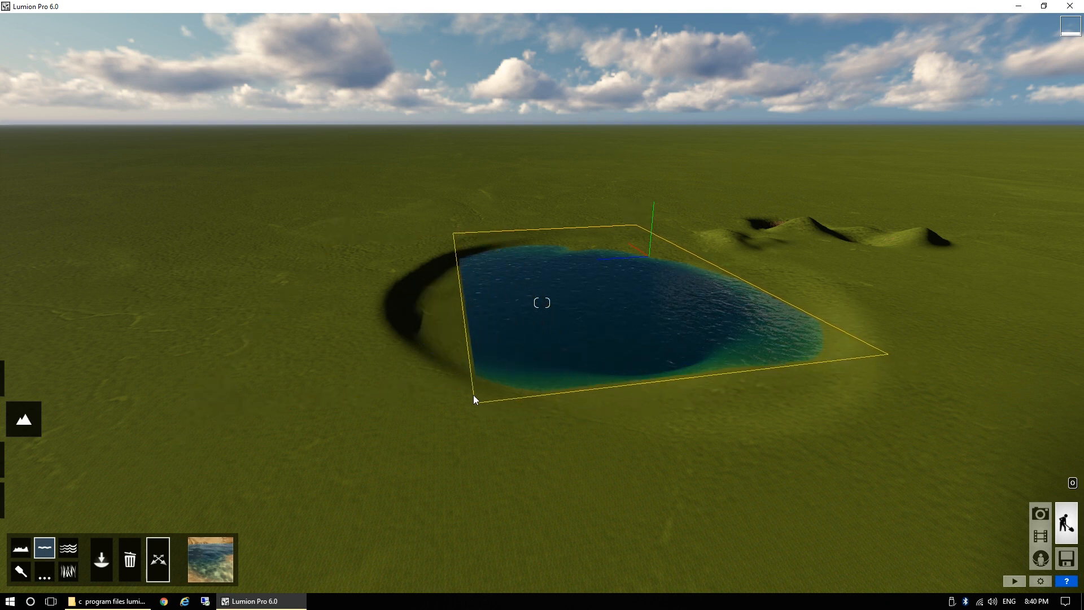
drag(435, 222, 433, 266)
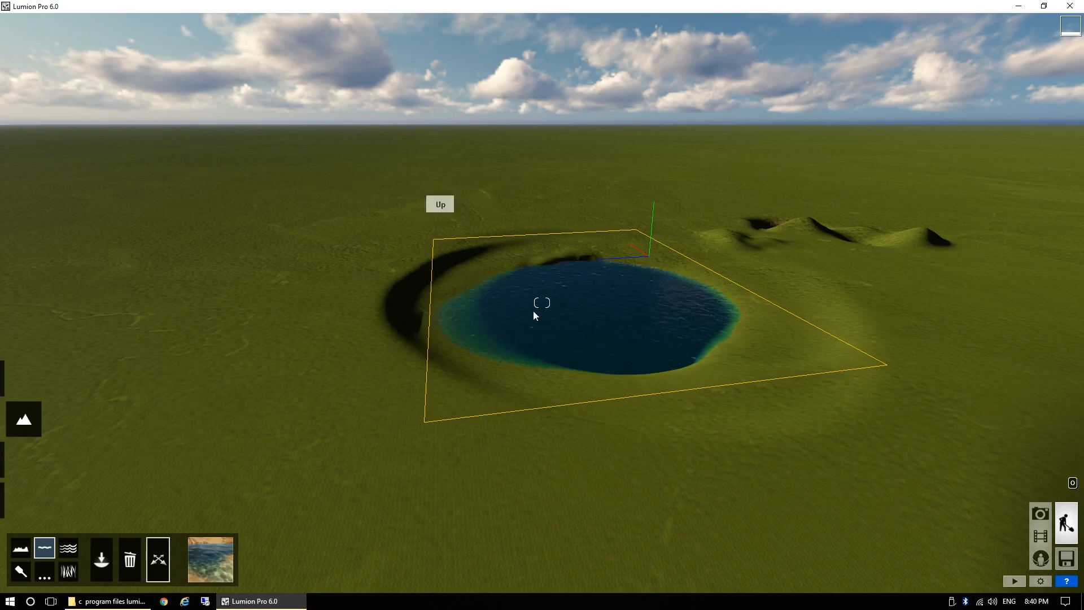
key(w)
right_drag(533, 311, 602, 293)
key(s)
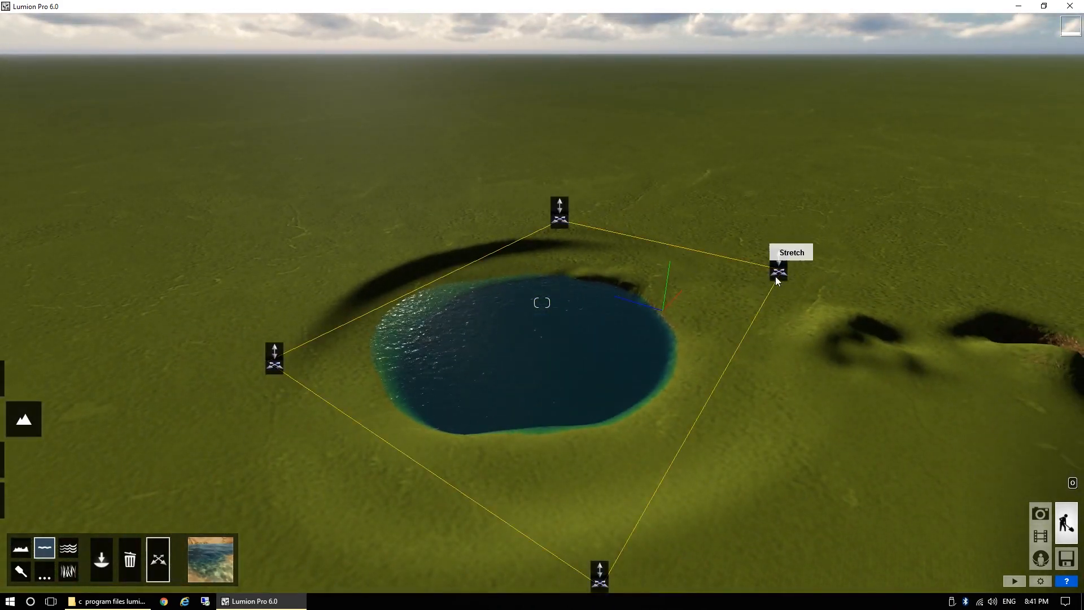
Stretch the water plane to fit more closely around the pit and adjust its height to fill it near the rim.
drag(727, 294, 727, 290)
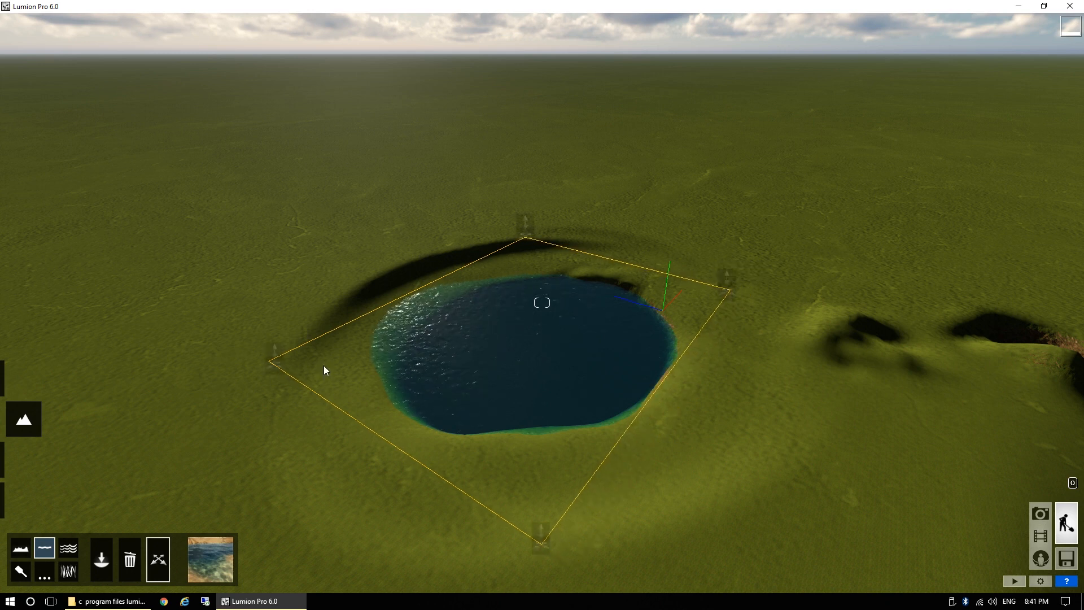
drag(279, 351, 273, 431)
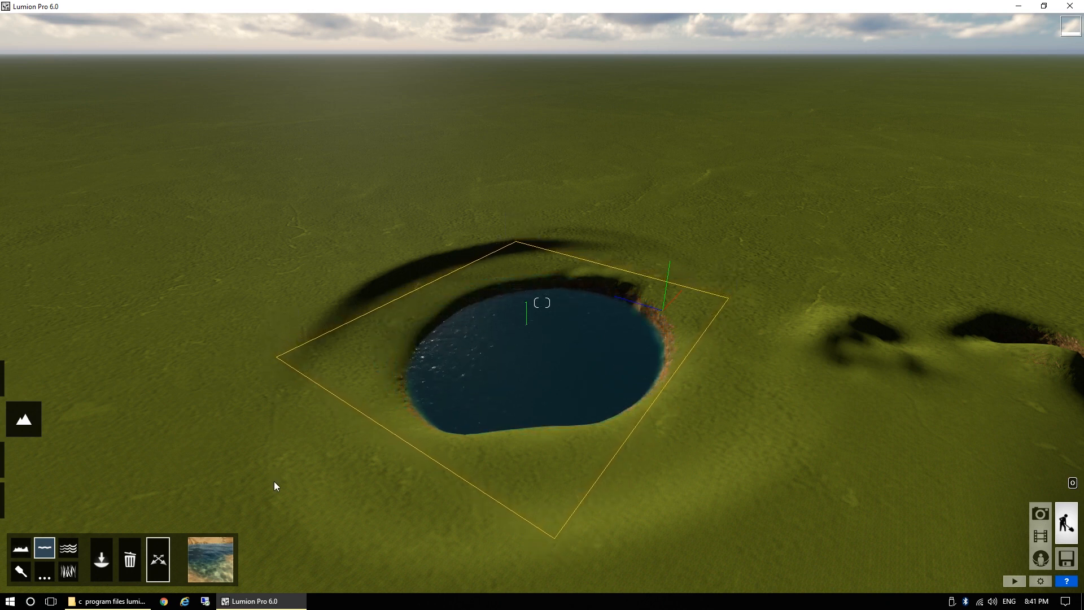
drag(275, 486, 297, 309)
key(w)
right_drag(408, 348, 325, 440)
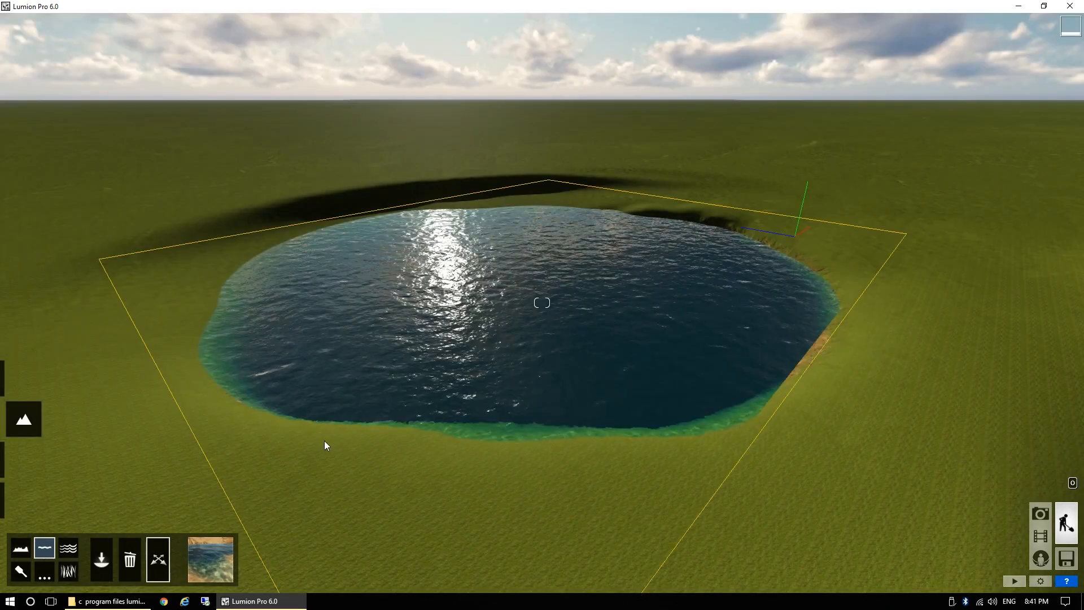
Change the water type to Pond.
click(208, 557)
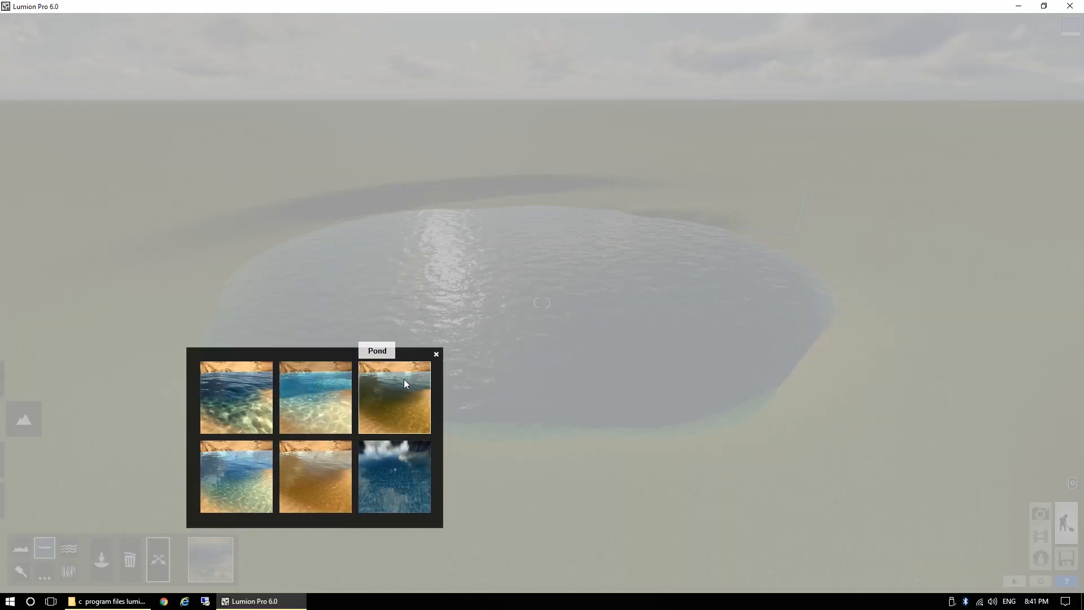
click(396, 398)
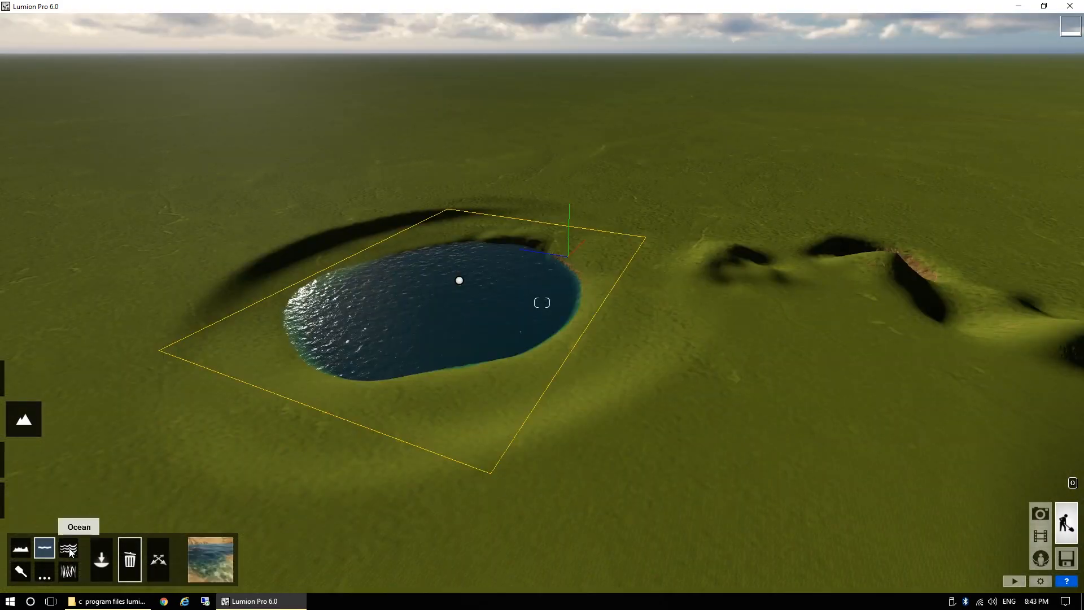
Open the ocean settings and examine the water-filled pit from the other side.
click(69, 550)
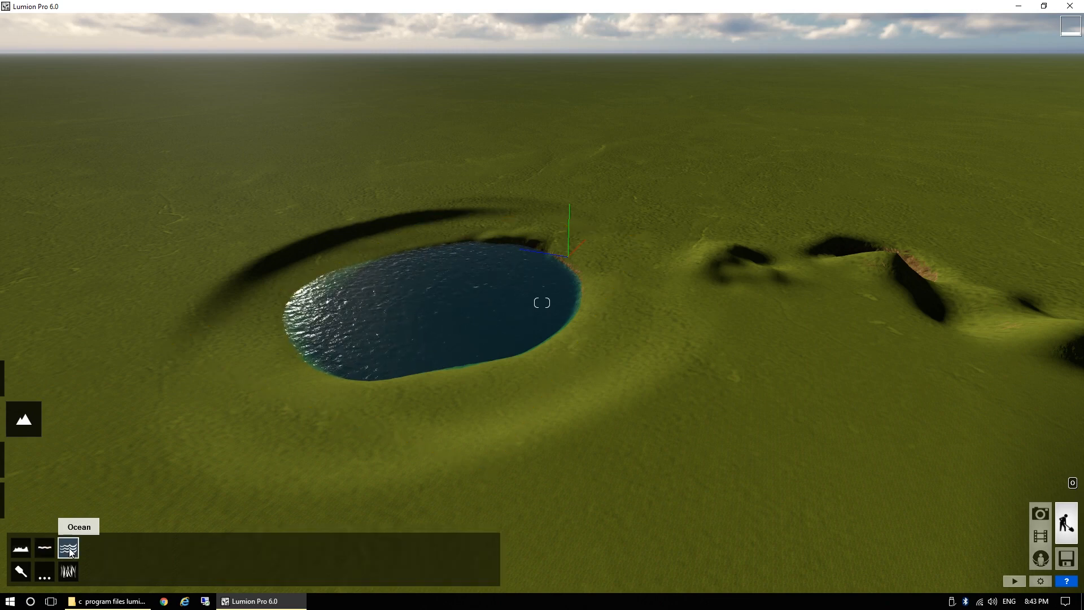
right_drag(531, 381, 621, 207)
key(a)
right_drag(542, 302, 272, 324)
key(s)
key(d)
key(w)
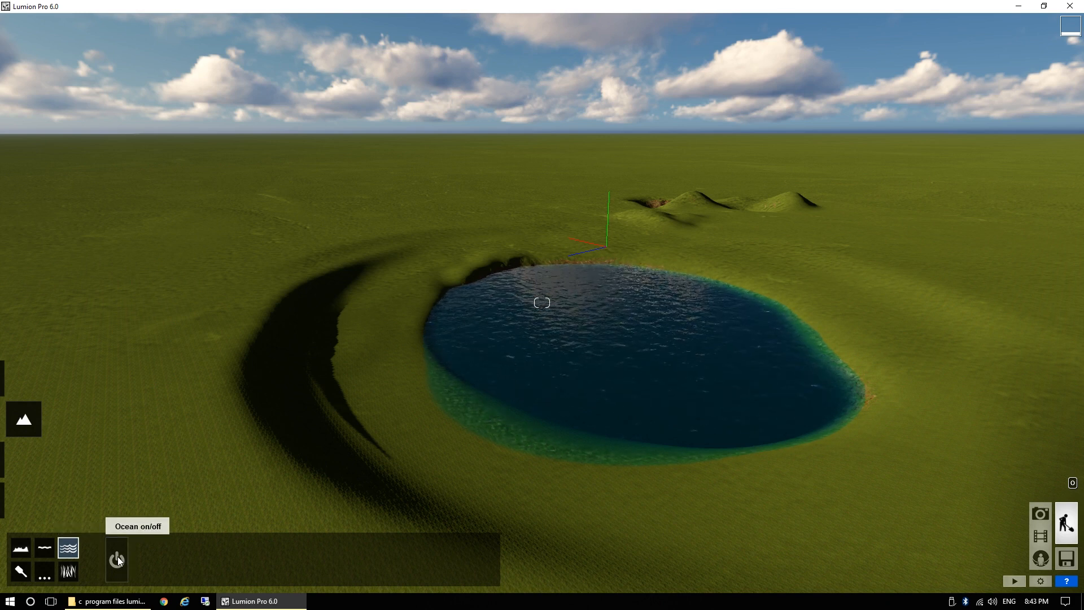
Delete the water plane from the deep pit and return to the ocean settings.
click(50, 550)
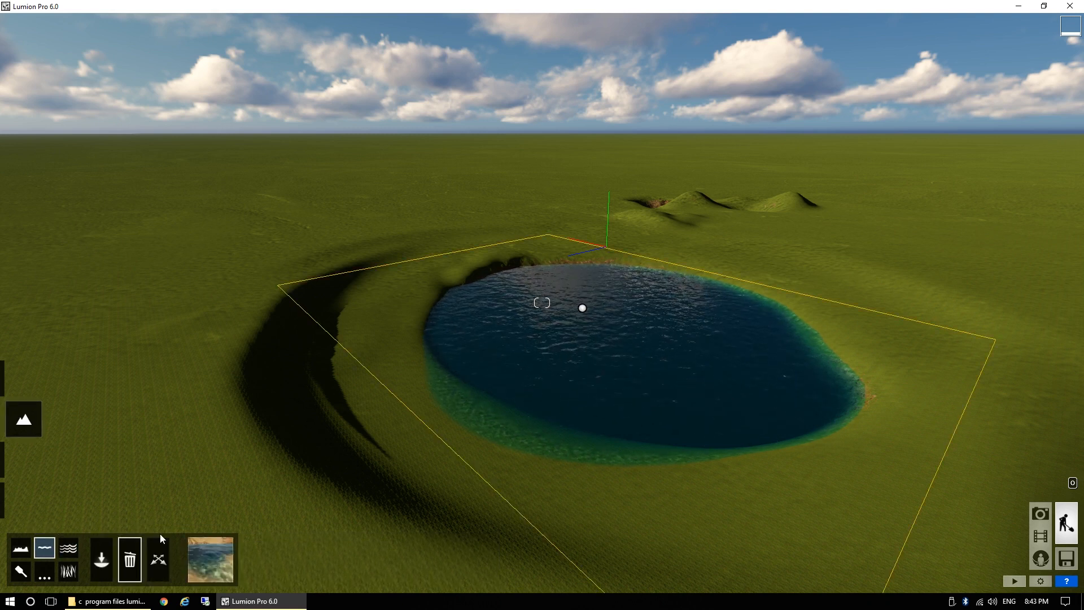
click(584, 308)
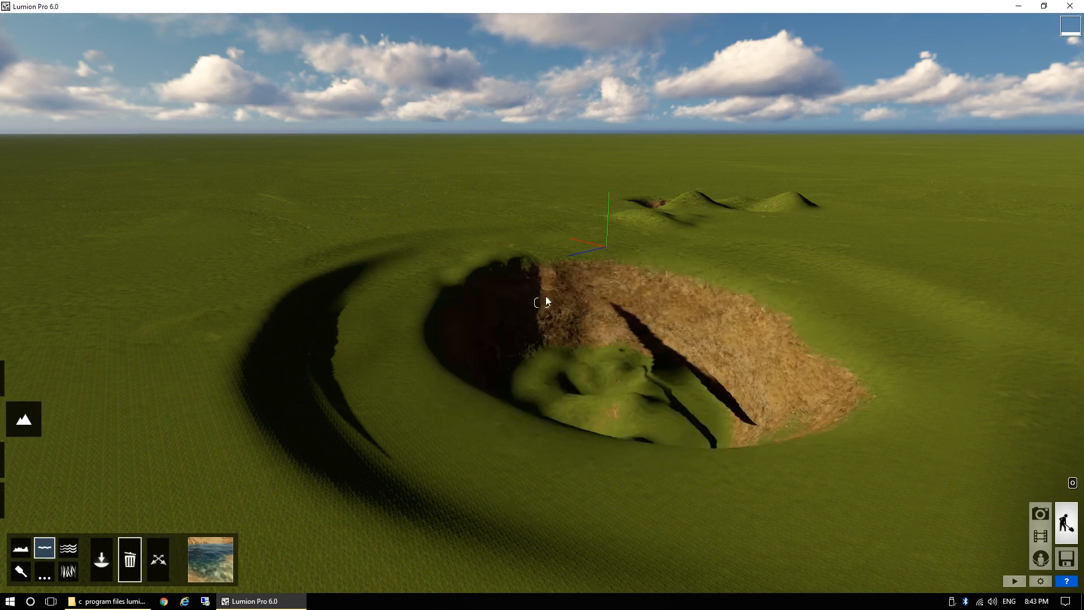
click(68, 549)
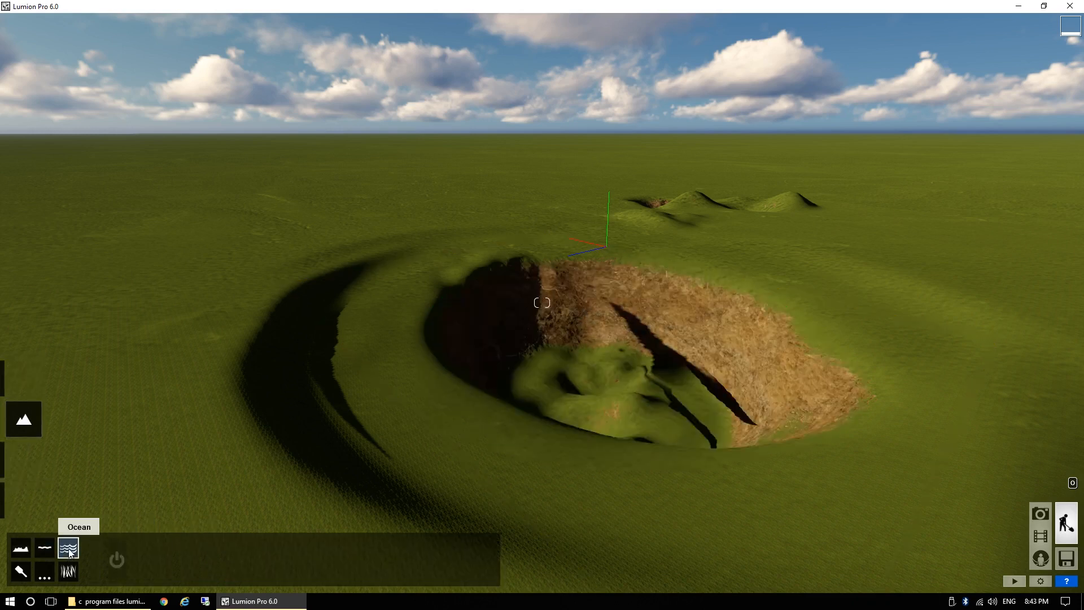
Turn on the ocean and fly down to the shoreline of a grassy hill.
click(118, 559)
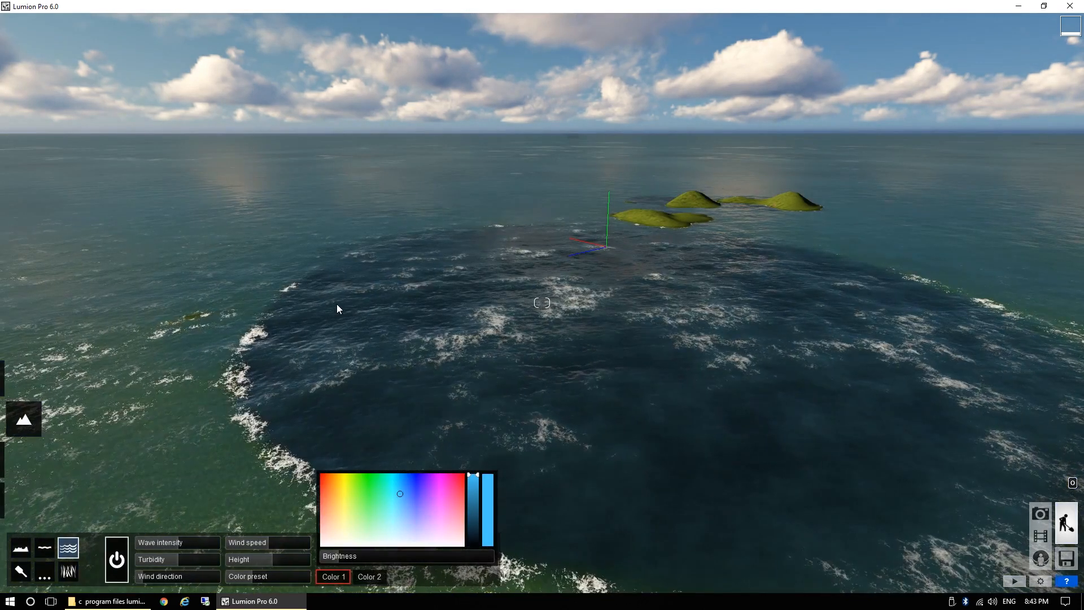
right_drag(404, 320, 489, 237)
right_drag(542, 302, 322, 286)
key(q)
key(s)
key(e)
key(w)
key(w)
key(d)
key(d)
right_drag(542, 303, 362, 298)
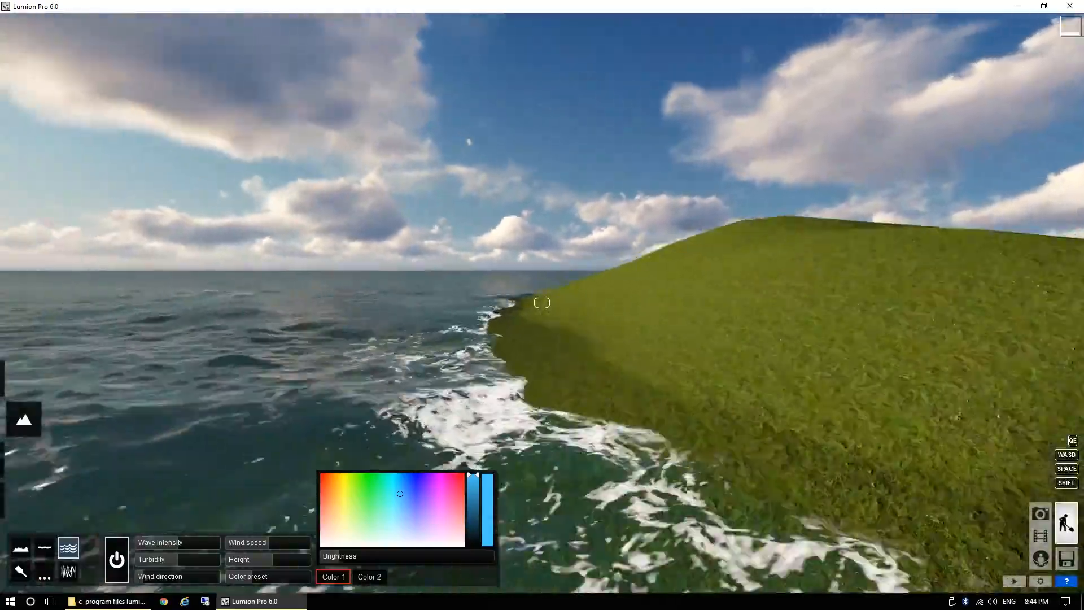
Examine the ocean surface and the surf around the islands from several positions.
key(w)
right_drag(542, 302, 90, 249)
key(w)
key(w)
key(w)
key(q)
key(s)
key(d)
key(a)
key(s)
right_drag(579, 339, 879, 196)
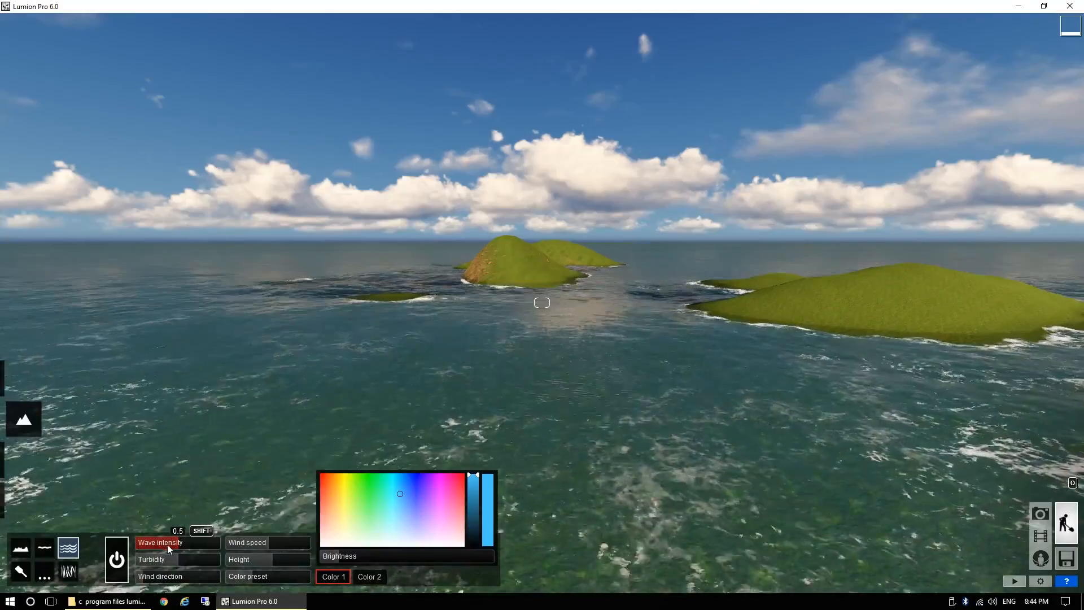
Raise the ocean's wave intensity, slightly reduce its turbidity and set the wind direction to 3.
drag(178, 547, 212, 544)
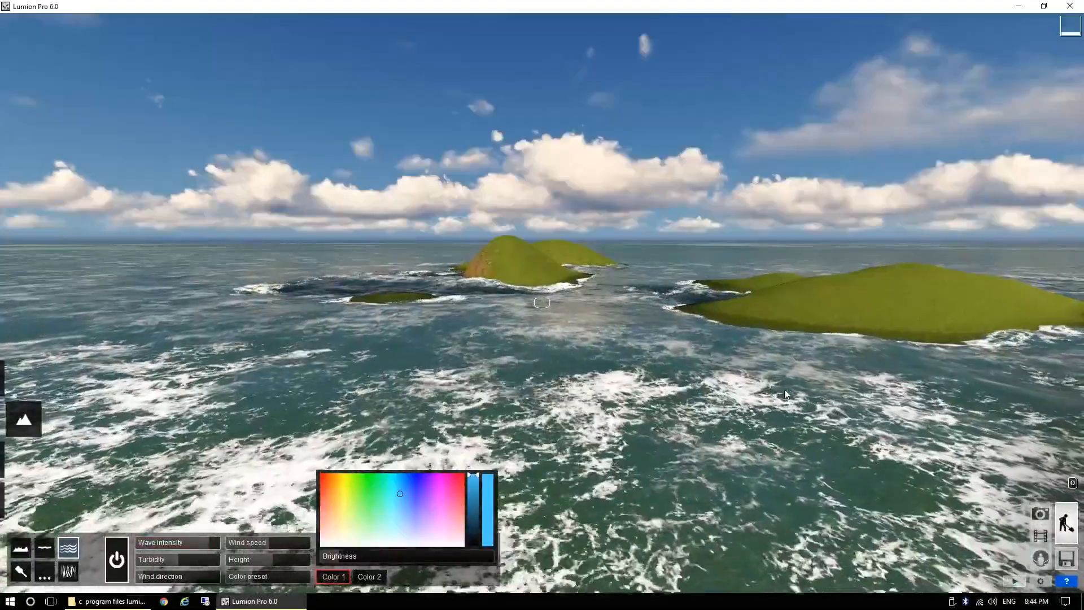
key(d)
right_drag(542, 303, 445, 587)
key(w)
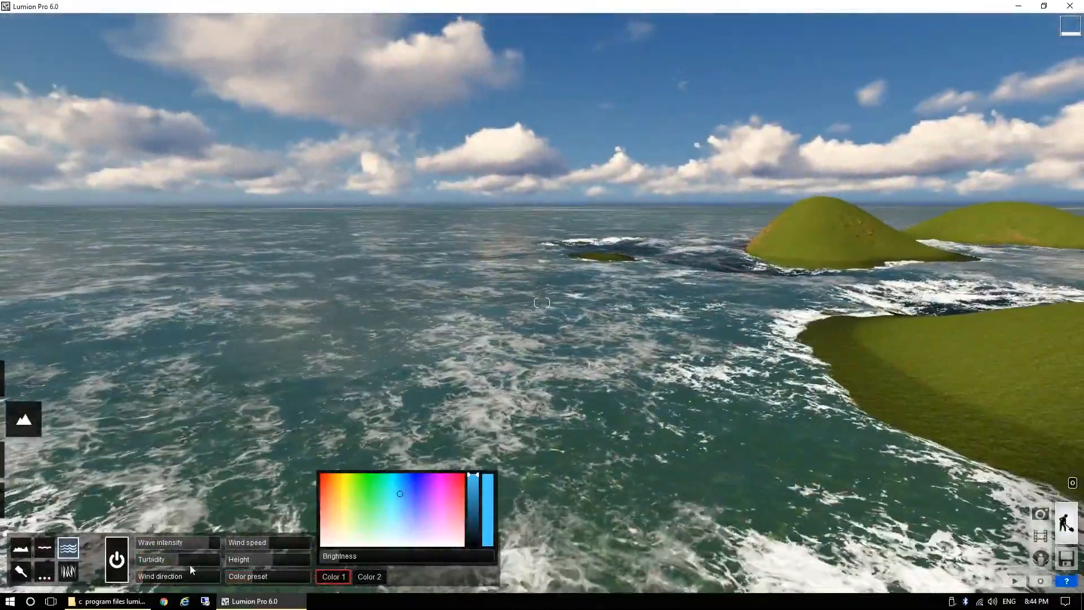
mouse_move(179, 561)
mouse_down()
mouse_move(206, 567)
mouse_move(155, 569)
mouse_move(179, 564)
mouse_move(180, 577)
mouse_move(200, 582)
mouse_move(177, 579)
mouse_up()
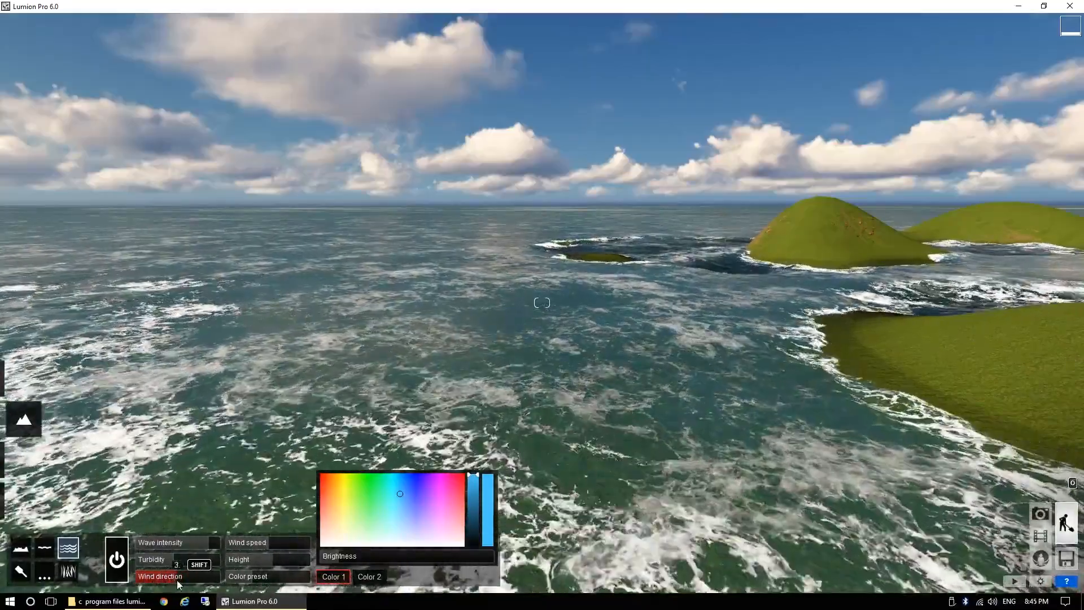
Slightly raise the ocean's wind speed and adjust its height, trying 5.4 and -2, until only the hilltops stand above the water.
mouse_move(272, 546)
mouse_down()
mouse_move(260, 548)
mouse_move(274, 561)
mouse_up()
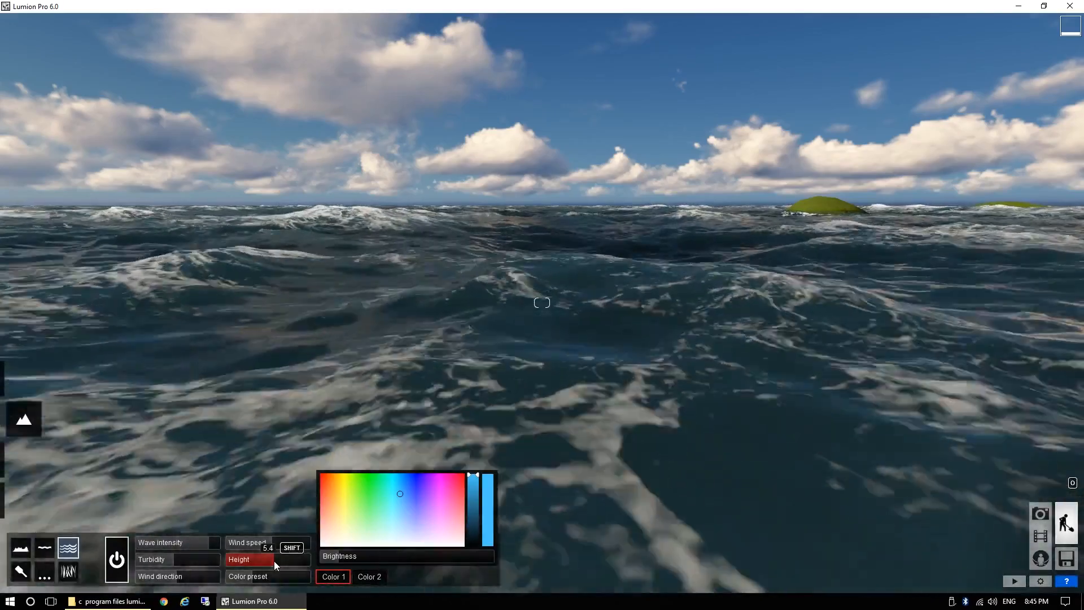
right_drag(499, 449, 500, 517)
key(q)
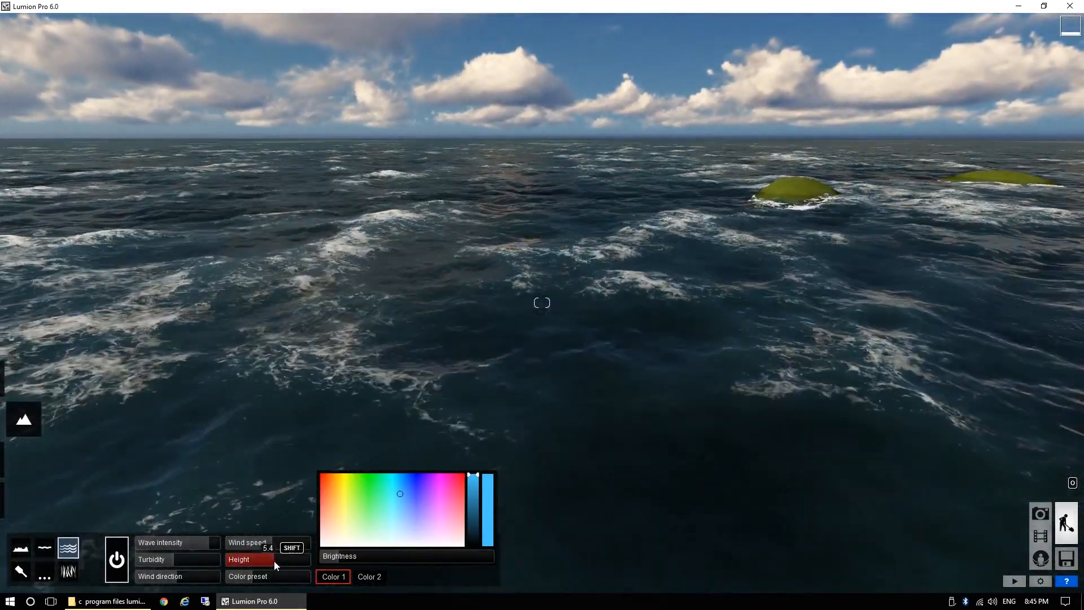
drag(274, 561, 272, 563)
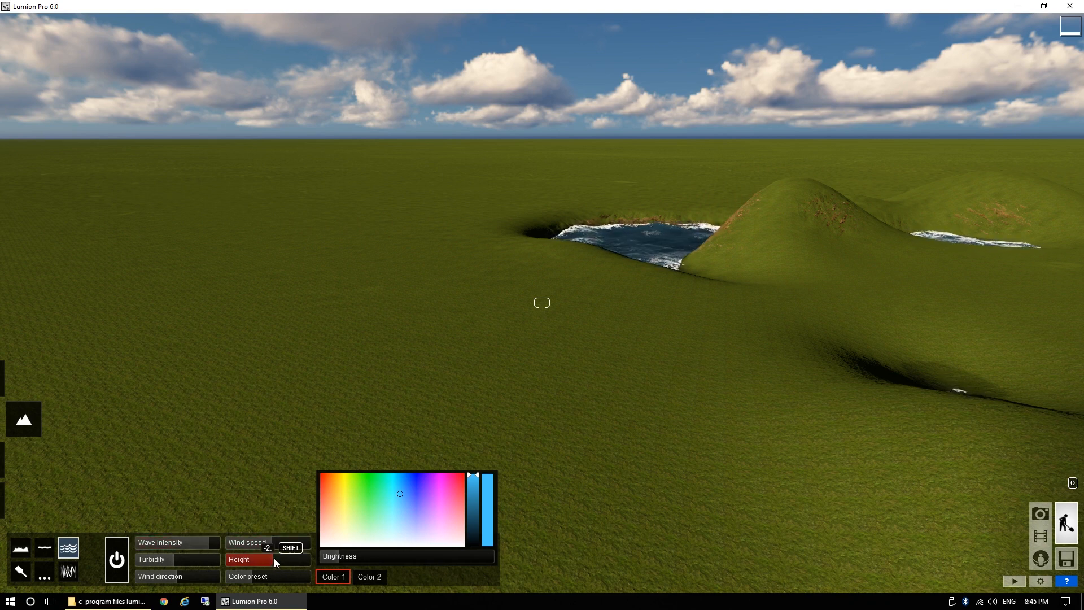
drag(272, 558, 273, 558)
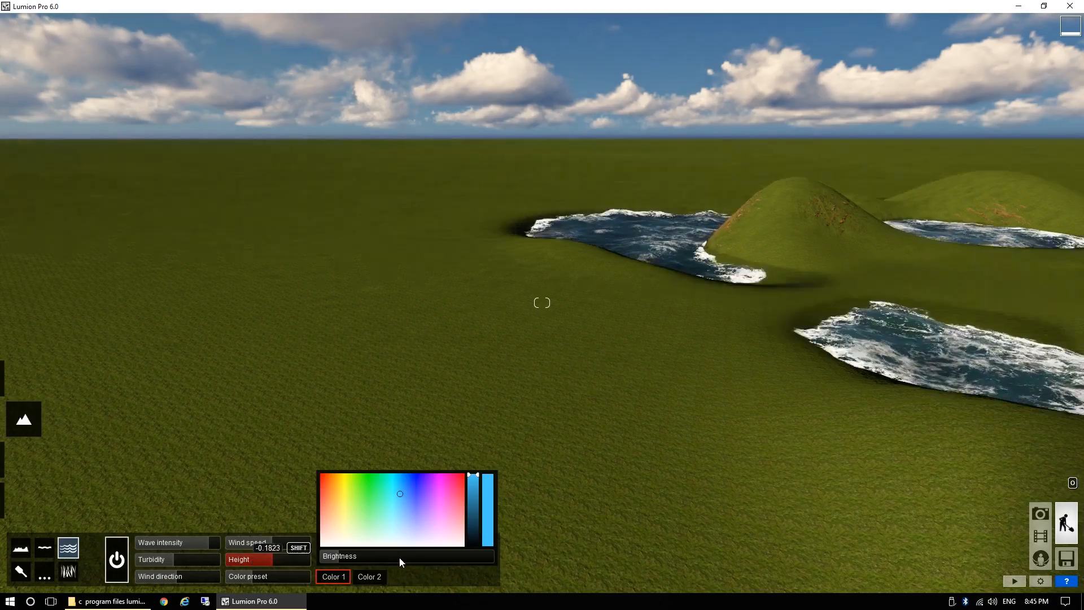
drag(401, 561, 808, 532)
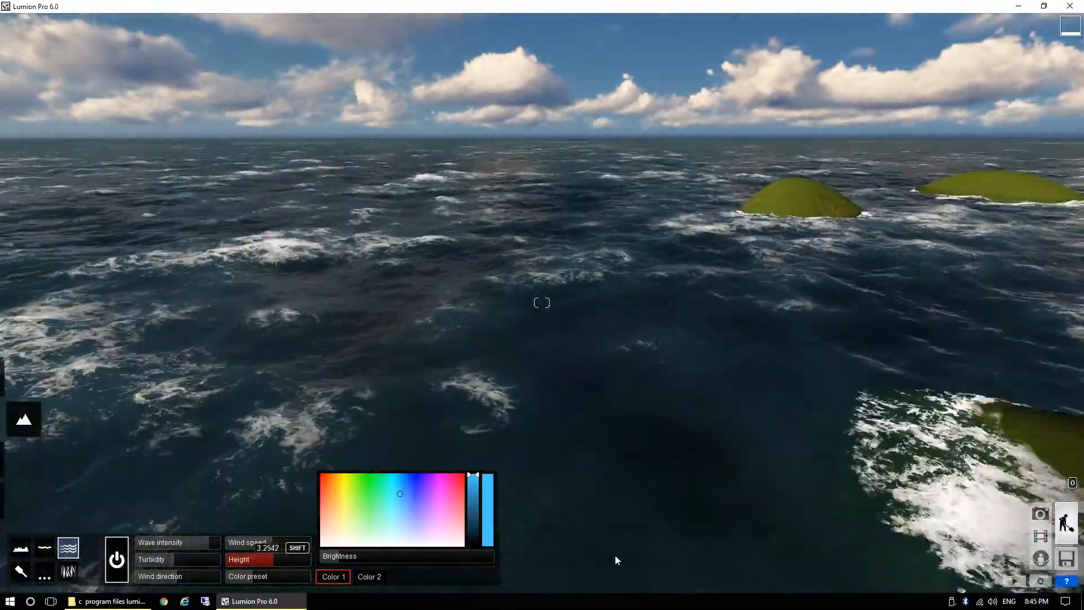
drag(615, 554, 584, 554)
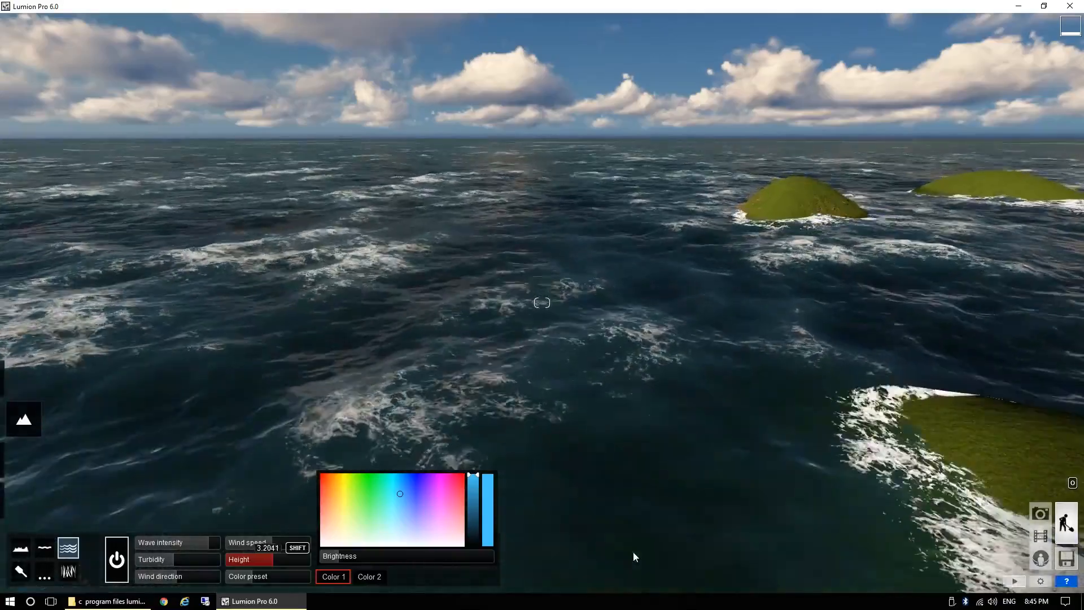
drag(649, 547, 395, 526)
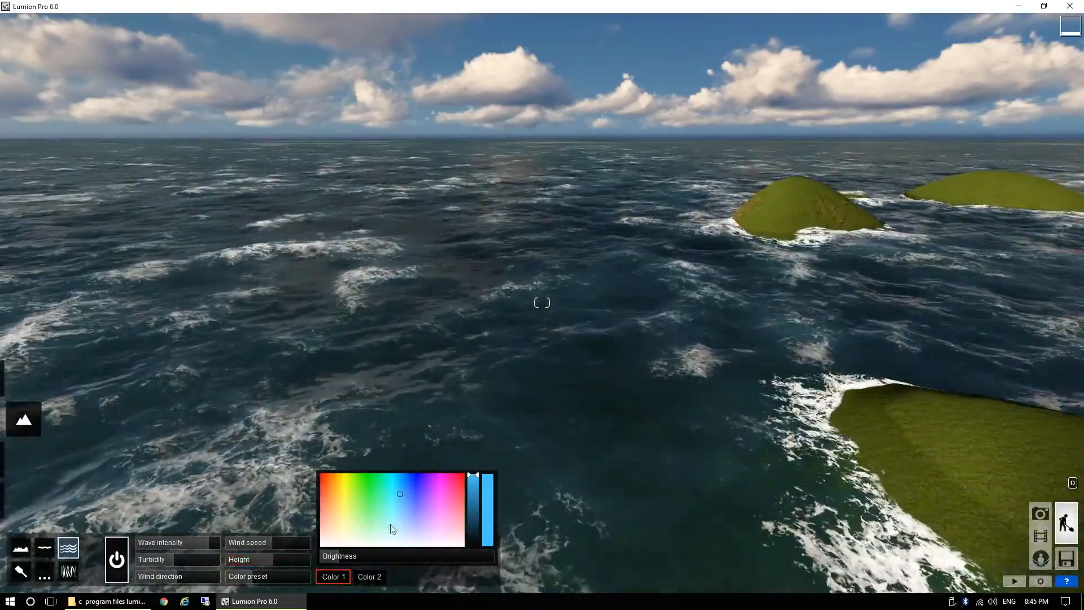
Set the ocean's color preset to 0.2 and its brightness to 1.7, and view the water toward the sun.
mouse_move(249, 579)
mouse_down()
mouse_move(239, 579)
mouse_move(273, 581)
mouse_move(241, 584)
mouse_up()
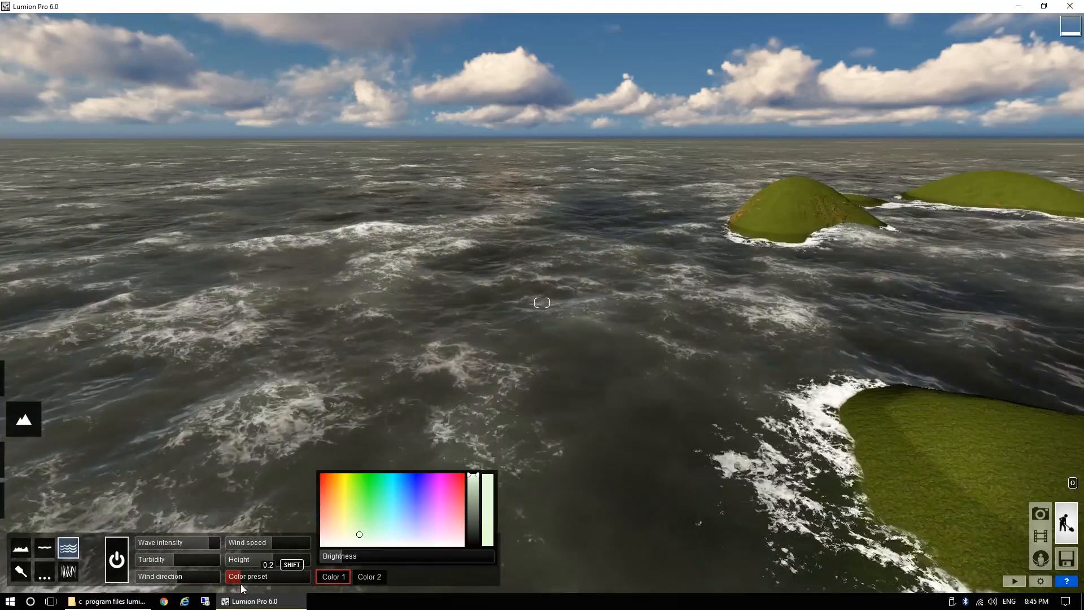
drag(348, 559, 325, 556)
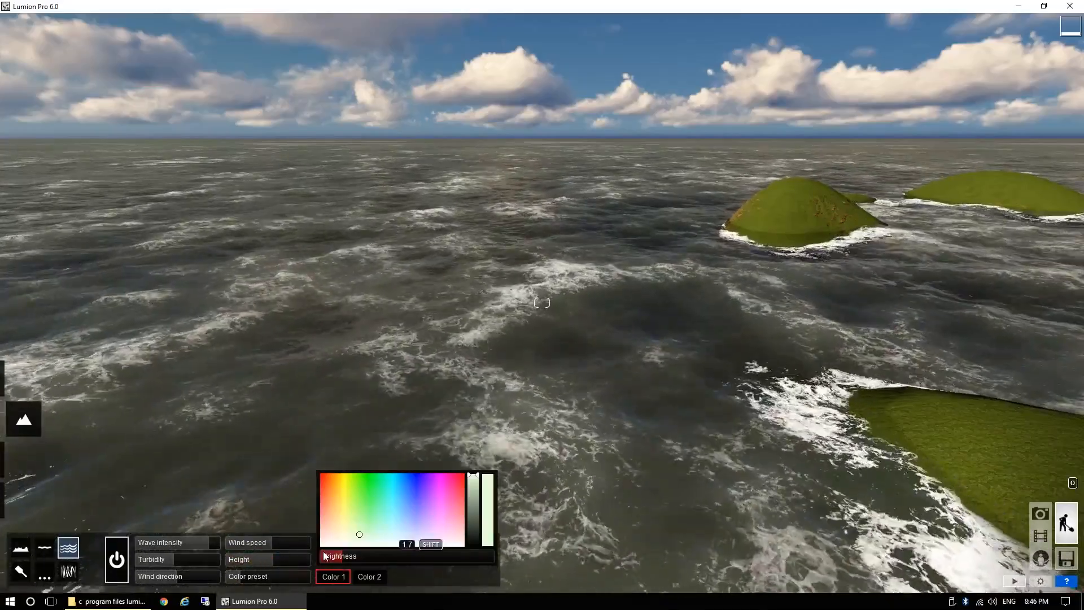
right_drag(731, 336, 347, 265)
key(w)
key(w)
key(a)
key(a)
key(w)
key(q)
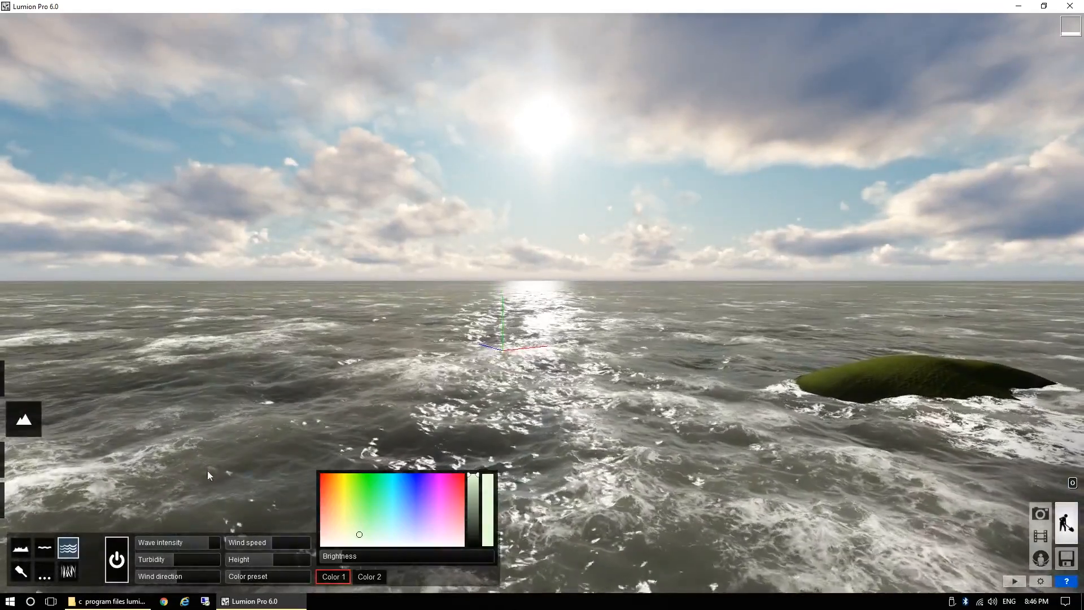
Lower the sun close to the horizon for a sunset and view it from just above the waves.
click(23, 379)
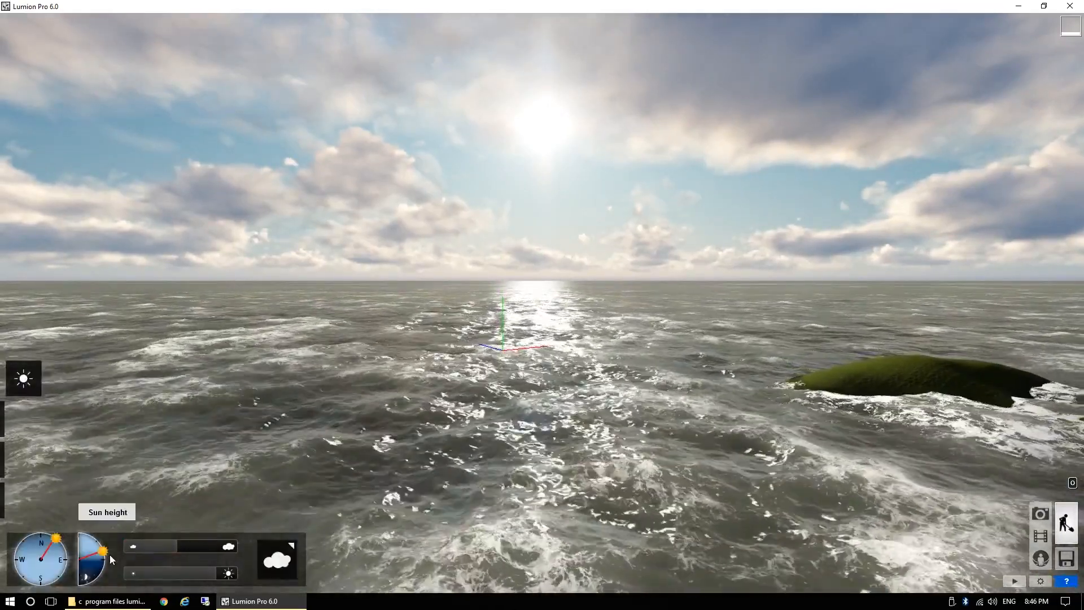
drag(107, 551, 109, 557)
right_drag(535, 442, 585, 387)
key(e)
key(a)
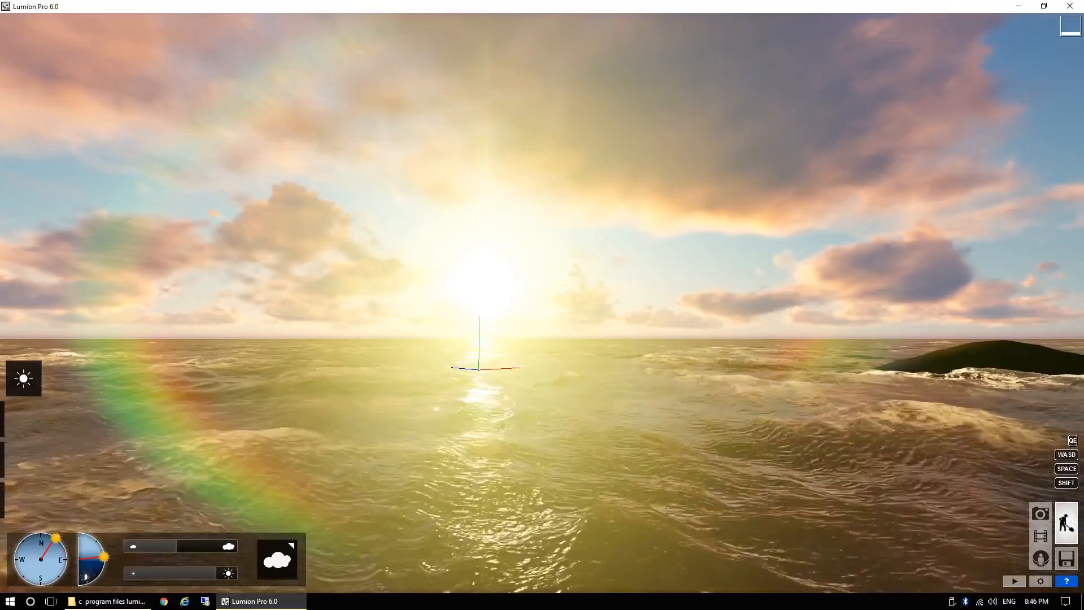
right_drag(478, 303, 562, 309)
Turn off the ocean and raise the sun height back to full daylight.
click(23, 419)
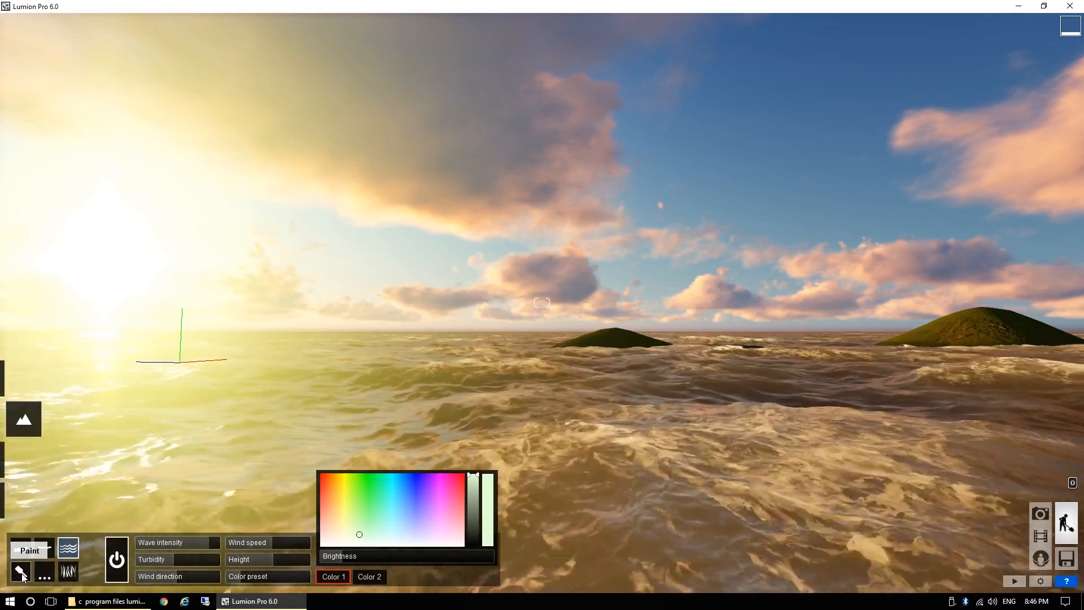
click(117, 560)
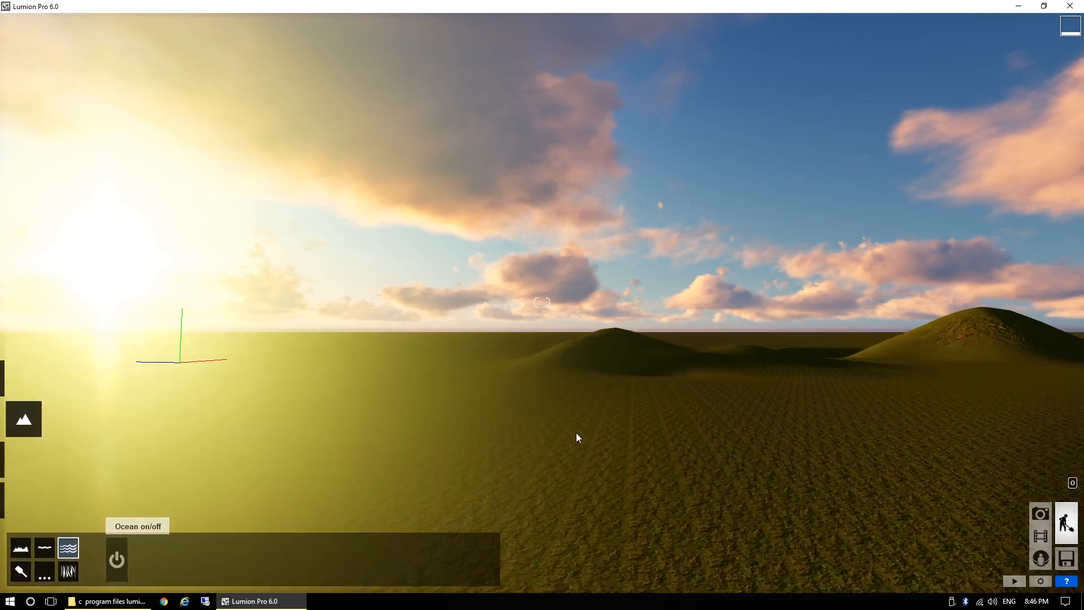
right_drag(576, 438, 565, 446)
key(w)
right_drag(826, 362, 713, 402)
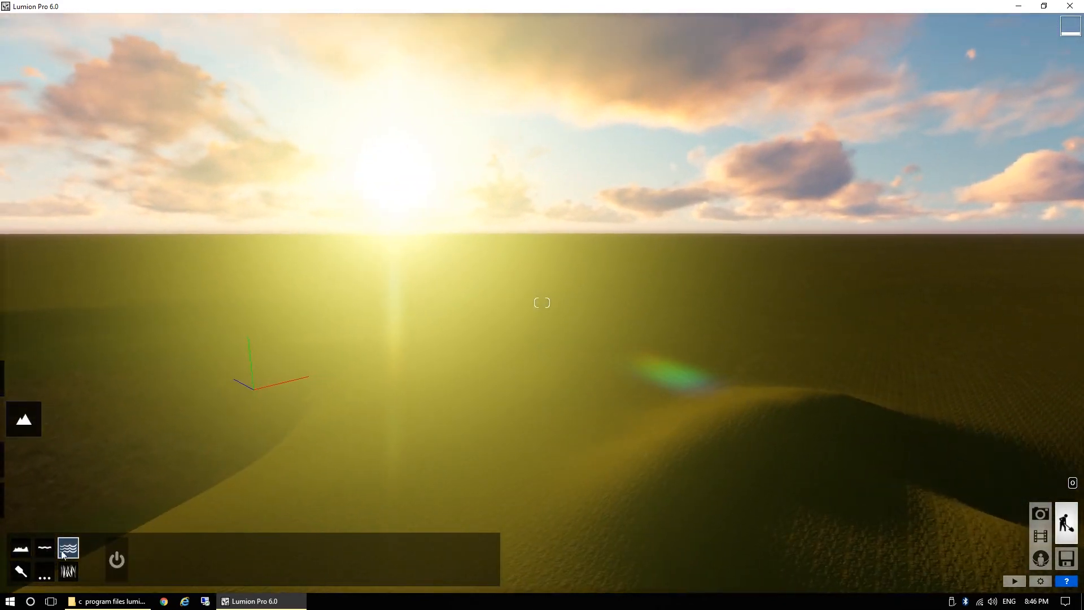
click(39, 389)
drag(97, 560, 95, 551)
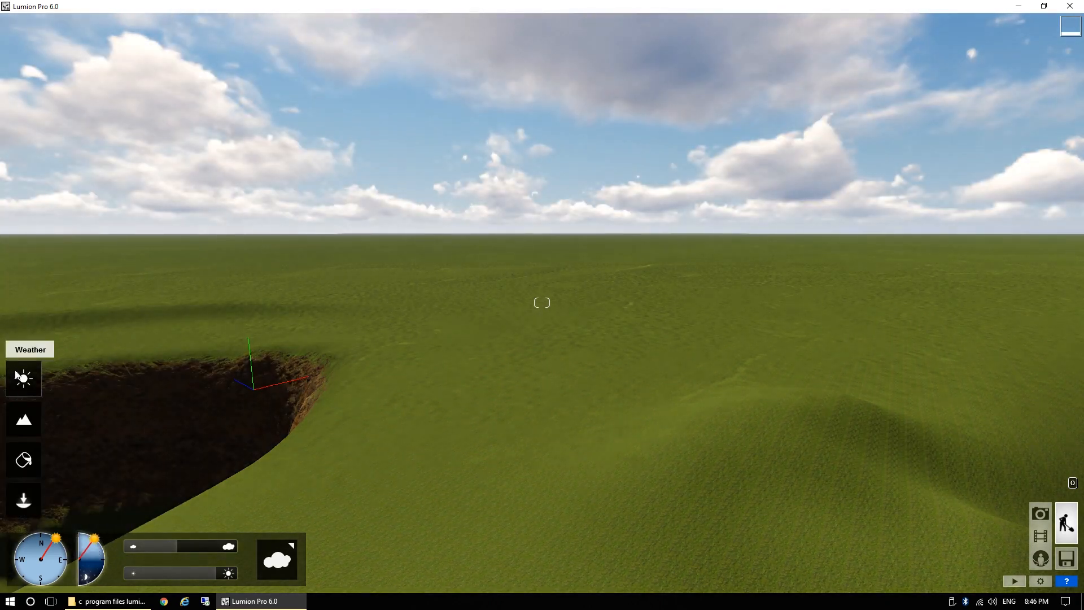
Open the terrain settings and flatten the whole landscape, removing the pits and hills.
click(23, 419)
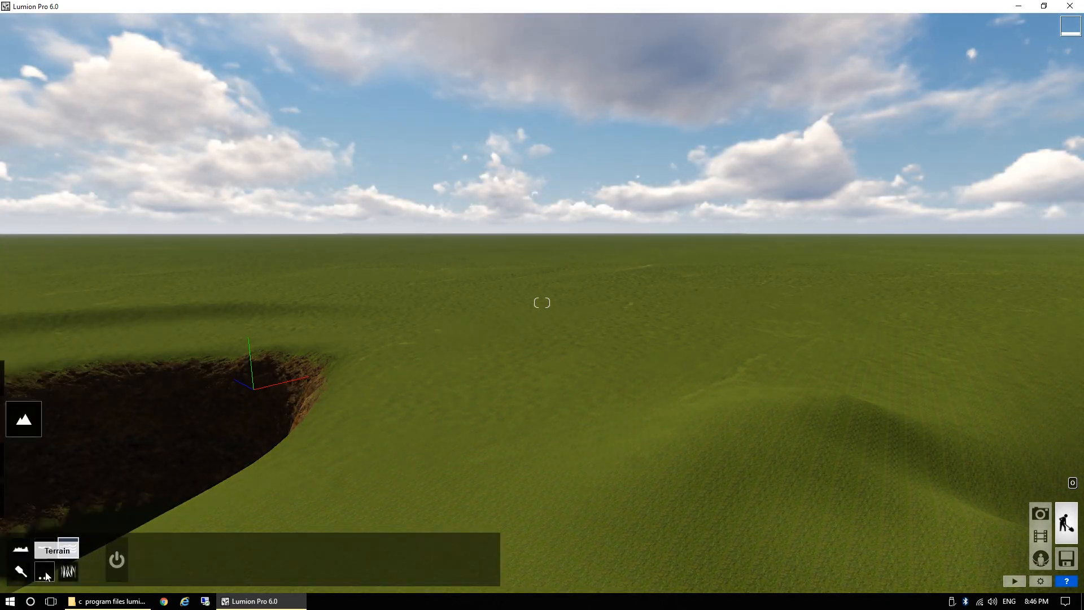
right_drag(455, 448, 558, 407)
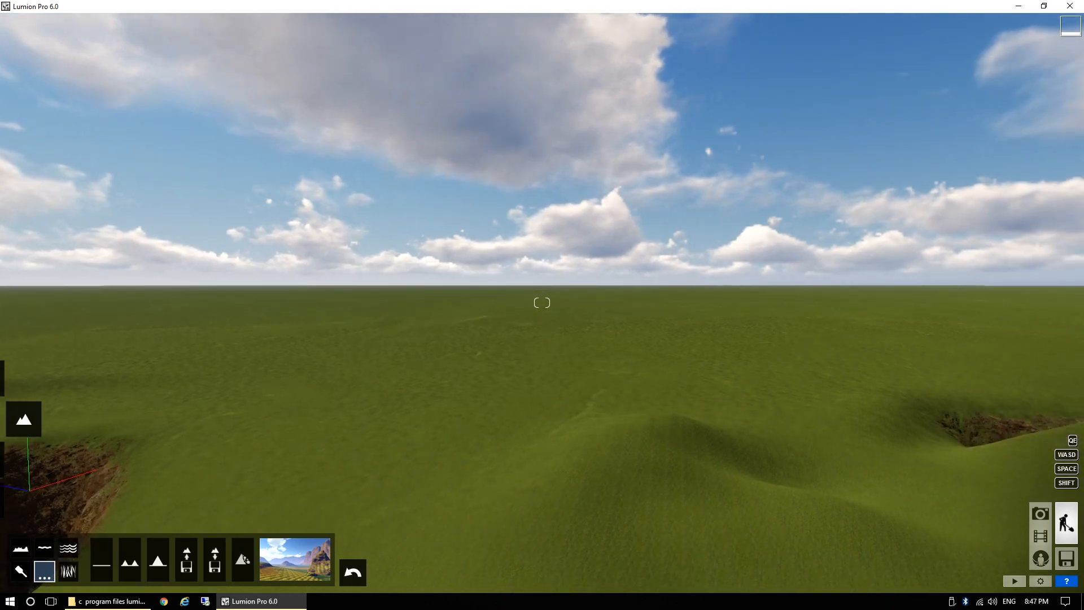
right_drag(543, 303, 875, 324)
key(w)
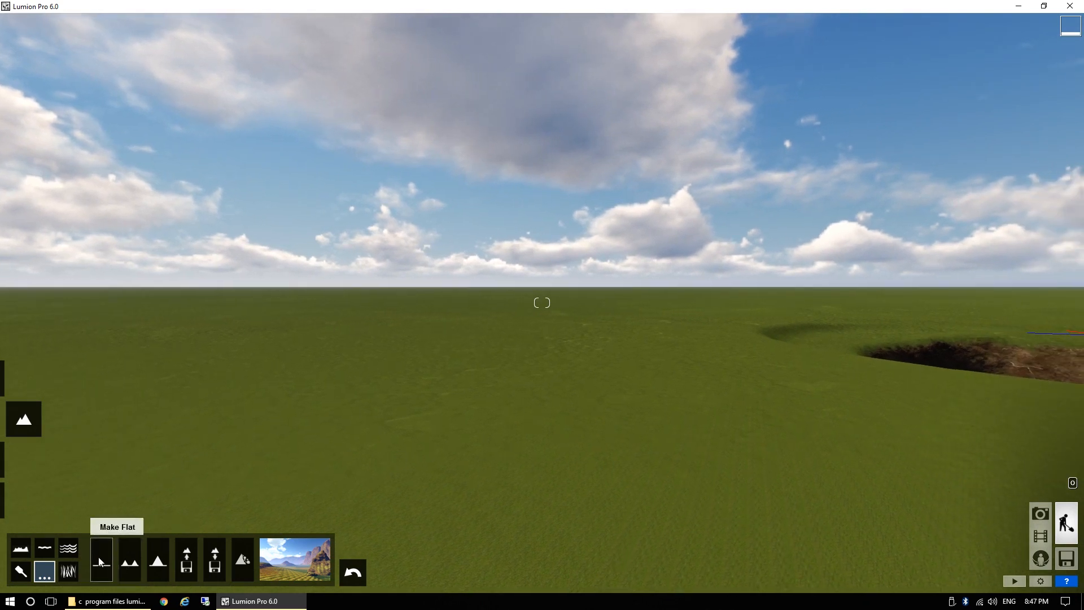
right_drag(140, 530, 791, 523)
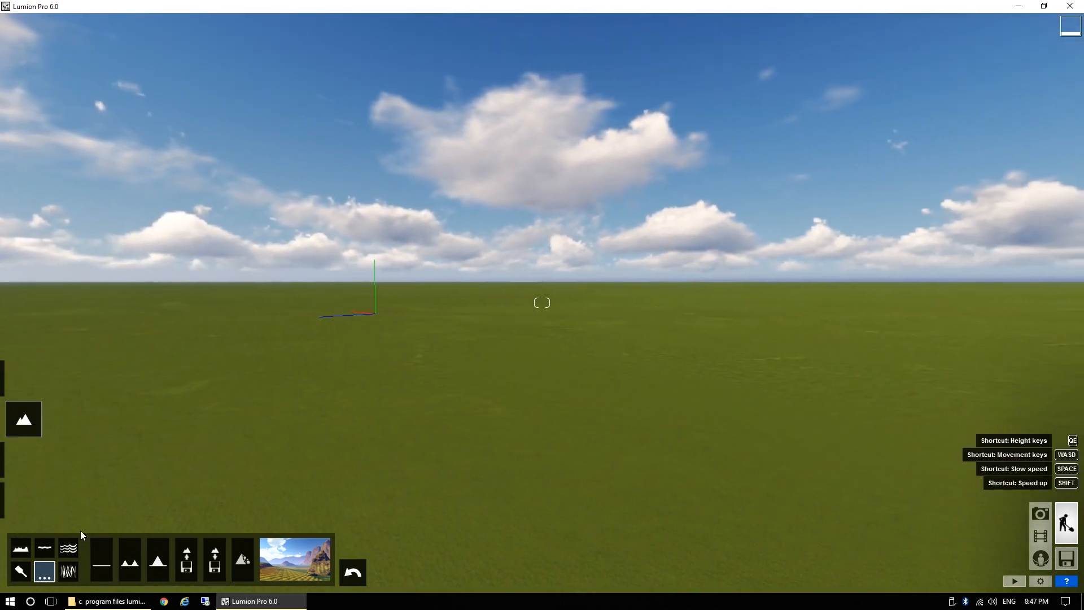
Generate a ring of mountains around the flat terrain and inspect it from above and at ground level.
click(134, 566)
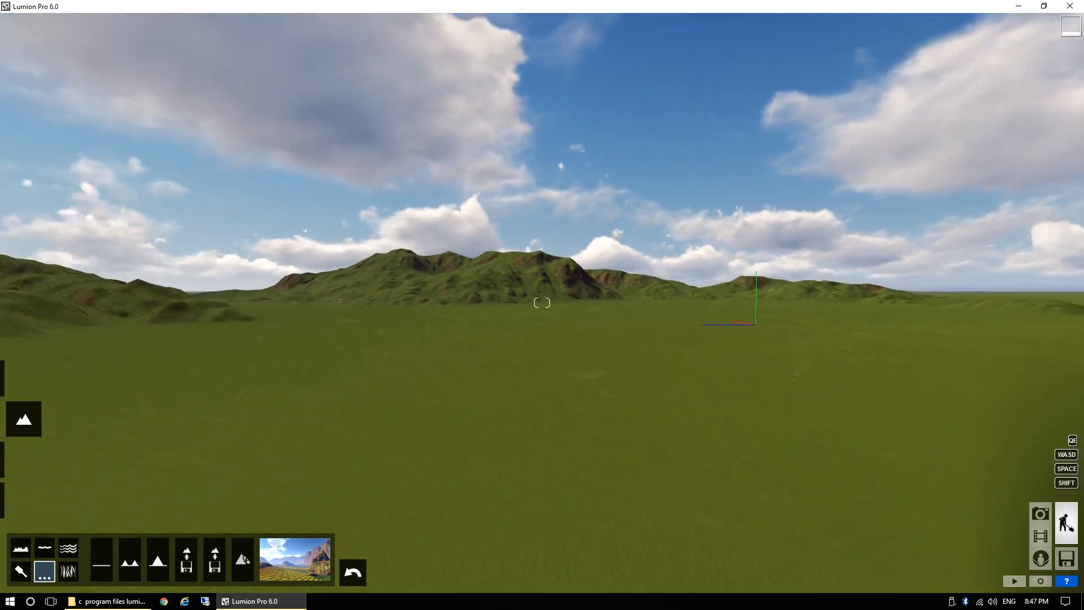
right_drag(542, 302, 396, 303)
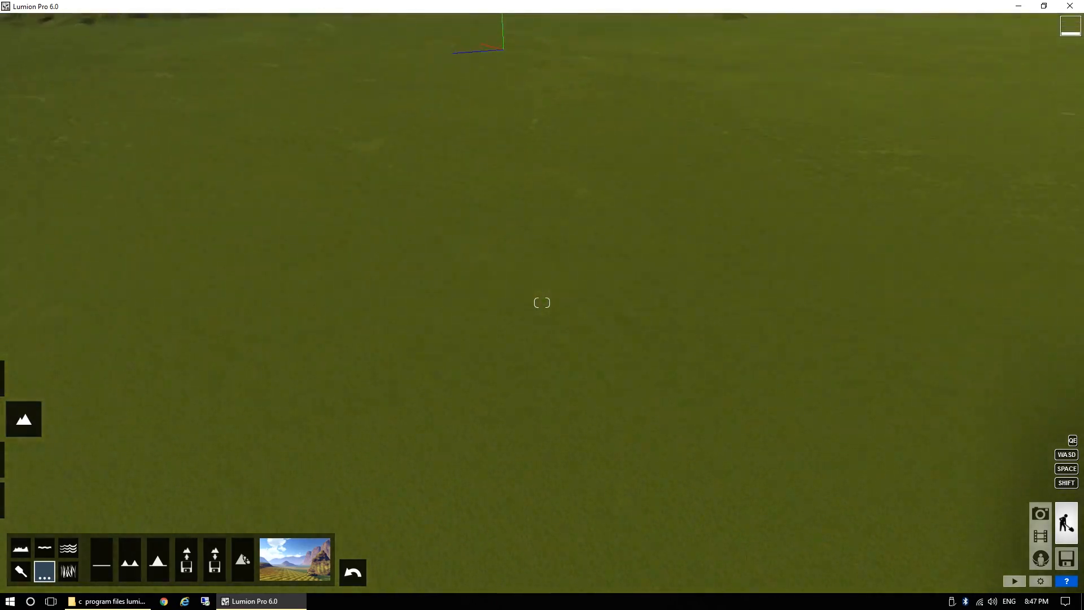
key(s)
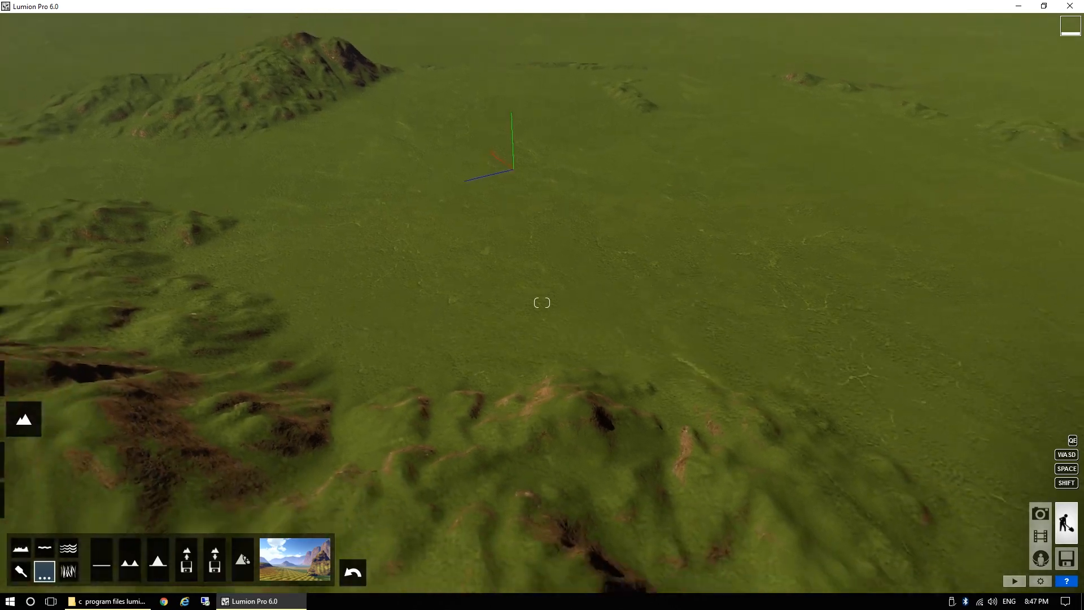
right_drag(543, 303, 430, 231)
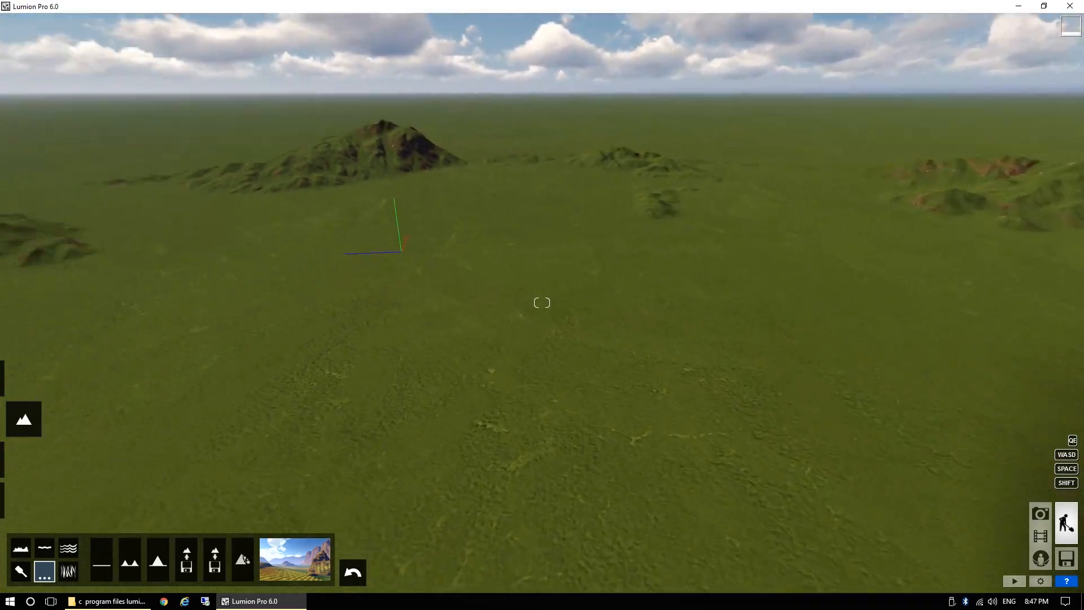
right_drag(542, 302, 441, 226)
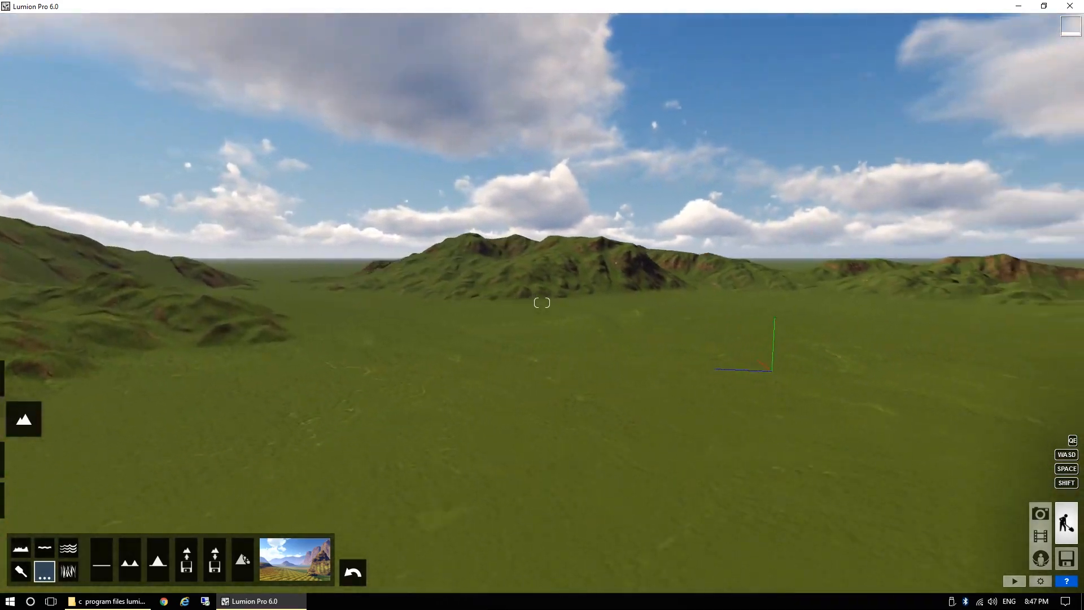
right_drag(542, 303, 585, 382)
right_drag(462, 416, 328, 444)
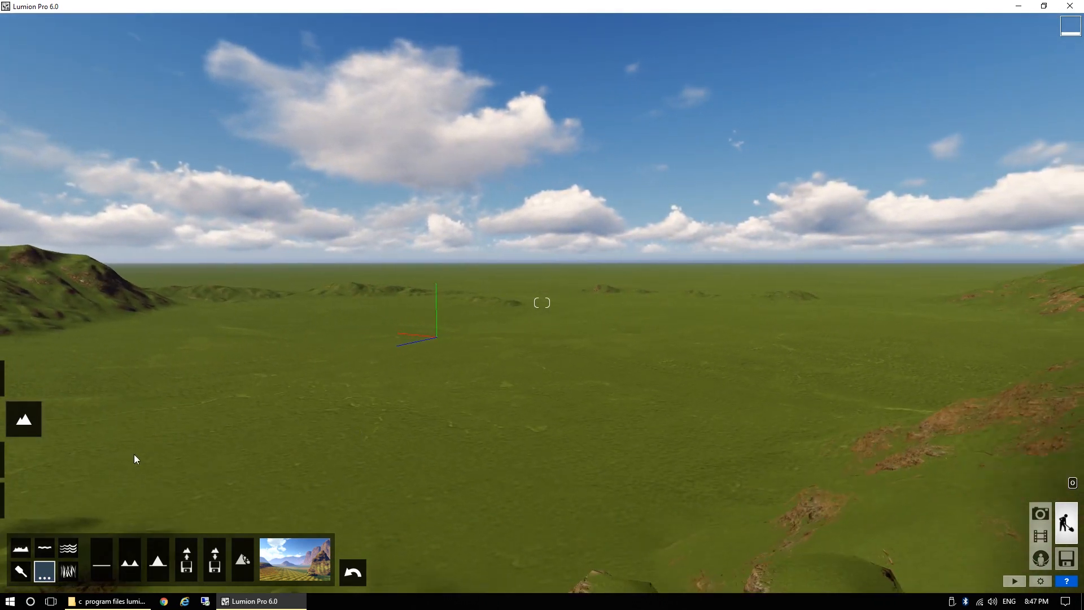
Generate a large mountain with Make large mountain and back away to see it whole.
click(158, 564)
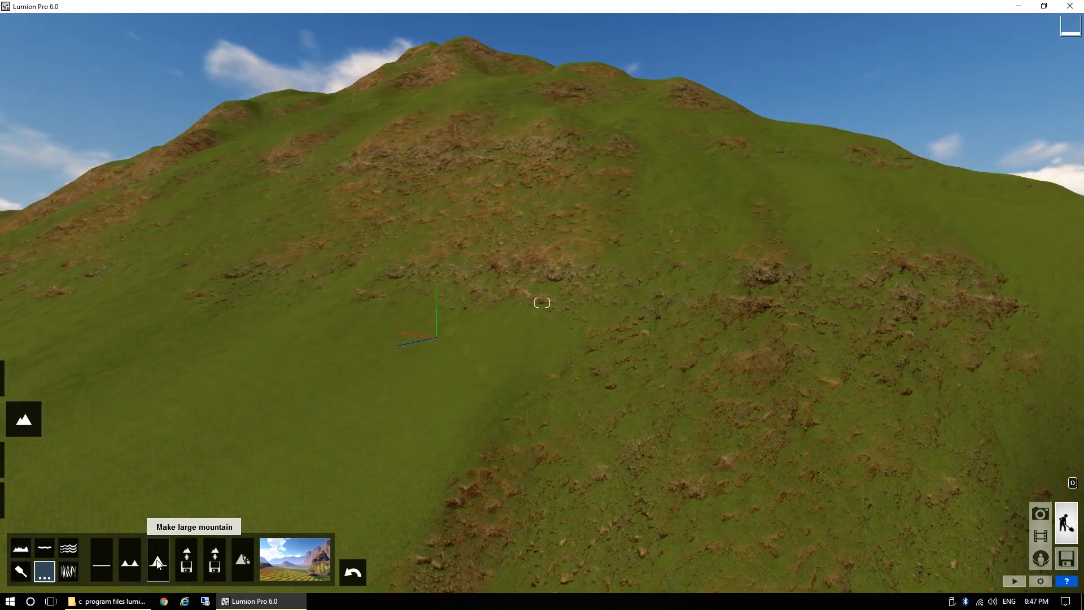
key(s)
right_drag(436, 389, 322, 393)
key(a)
right_drag(542, 303, 985, 305)
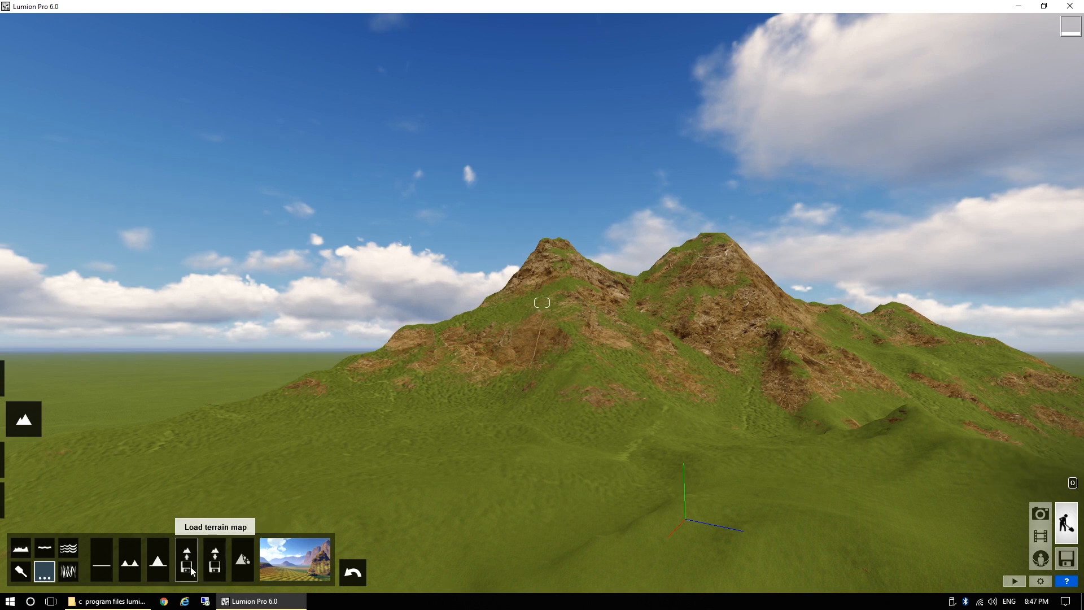
Toggle the terrain's rock off and on, leaving the mountain covered only in grass.
click(249, 558)
click(249, 558)
click(248, 558)
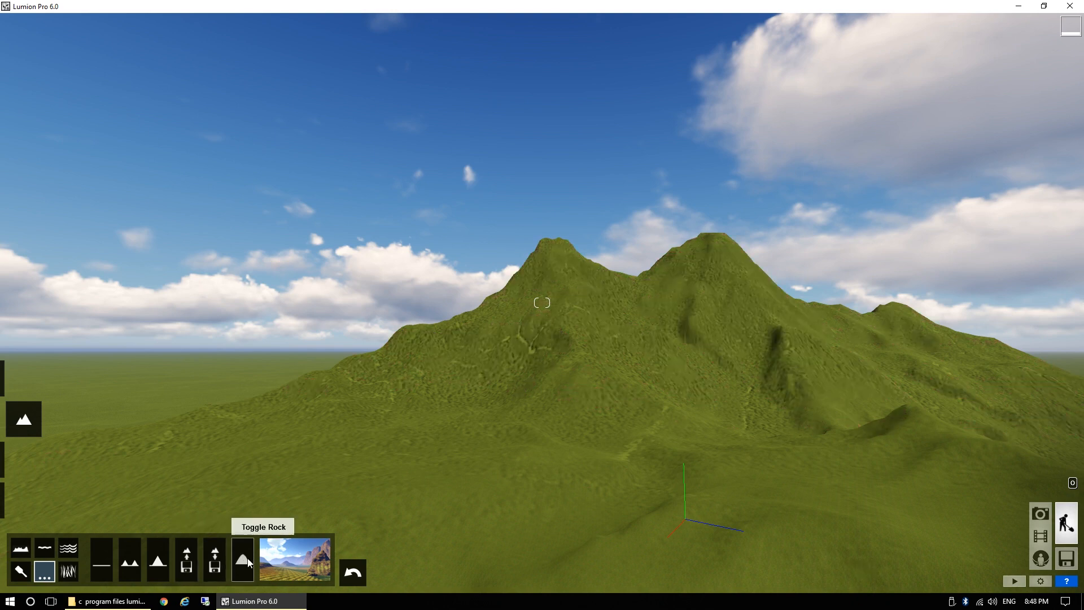
Turn the terrain's rock back on, toggling it off and on once more to compare the mountain's appearance.
click(247, 562)
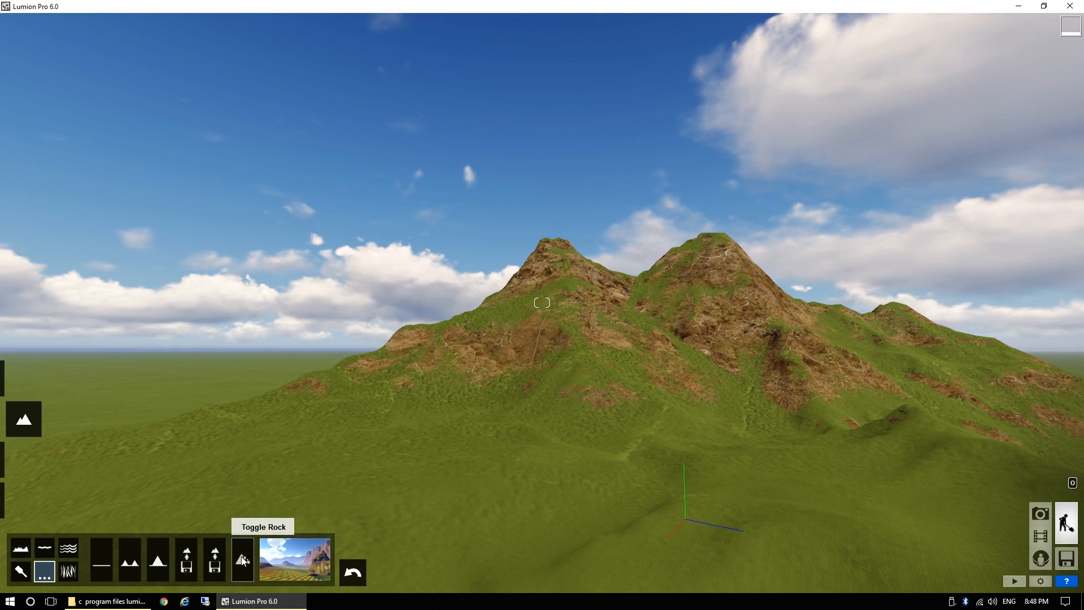
click(243, 559)
click(242, 559)
Try the grey gravel and the red desert landscape presets on the terrain, and inspect the mountain from above.
click(296, 569)
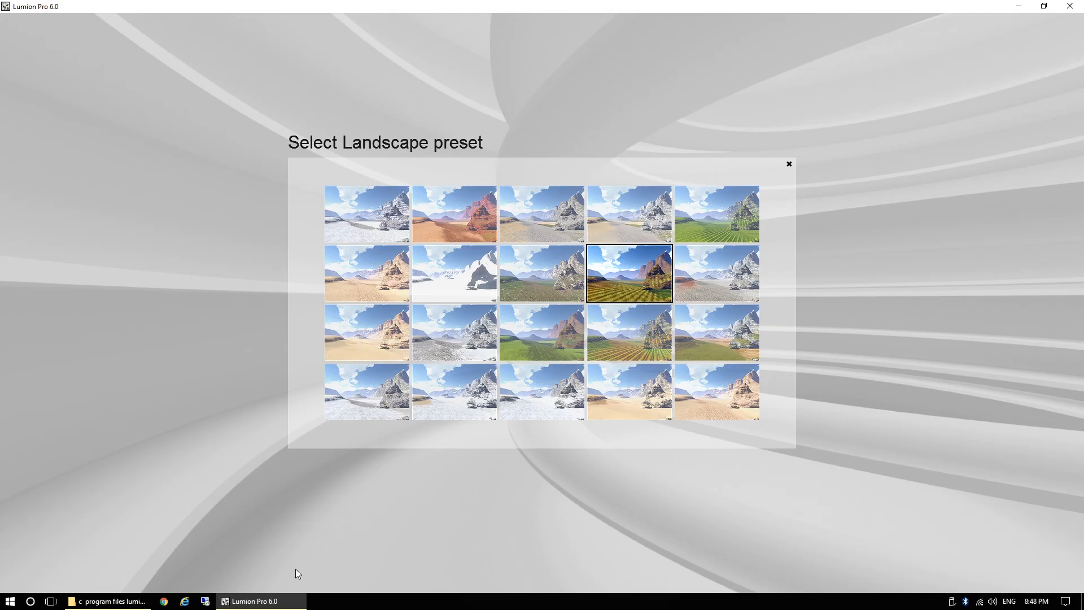
click(465, 335)
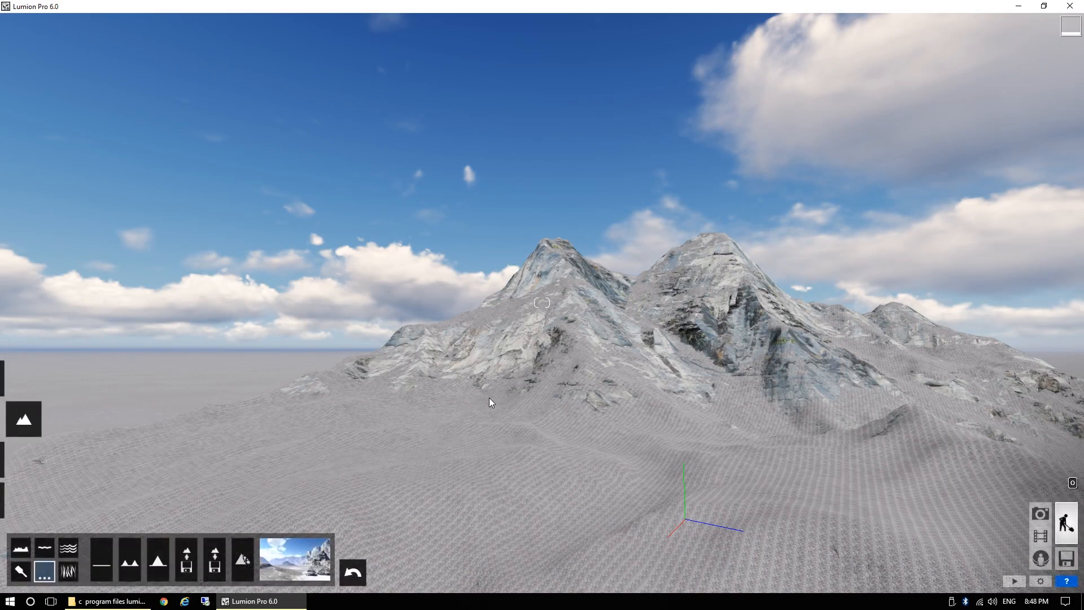
click(293, 551)
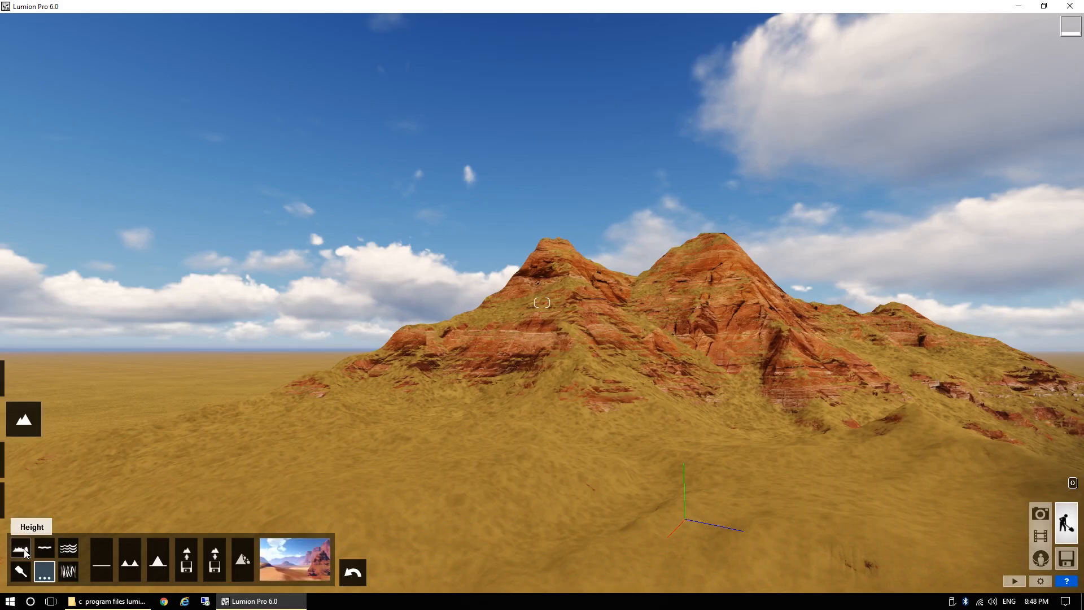
right_drag(339, 508, 118, 565)
key(w)
key(w)
key(q)
key(d)
right_drag(542, 303, 294, 511)
key(d)
right_drag(444, 443, 360, 431)
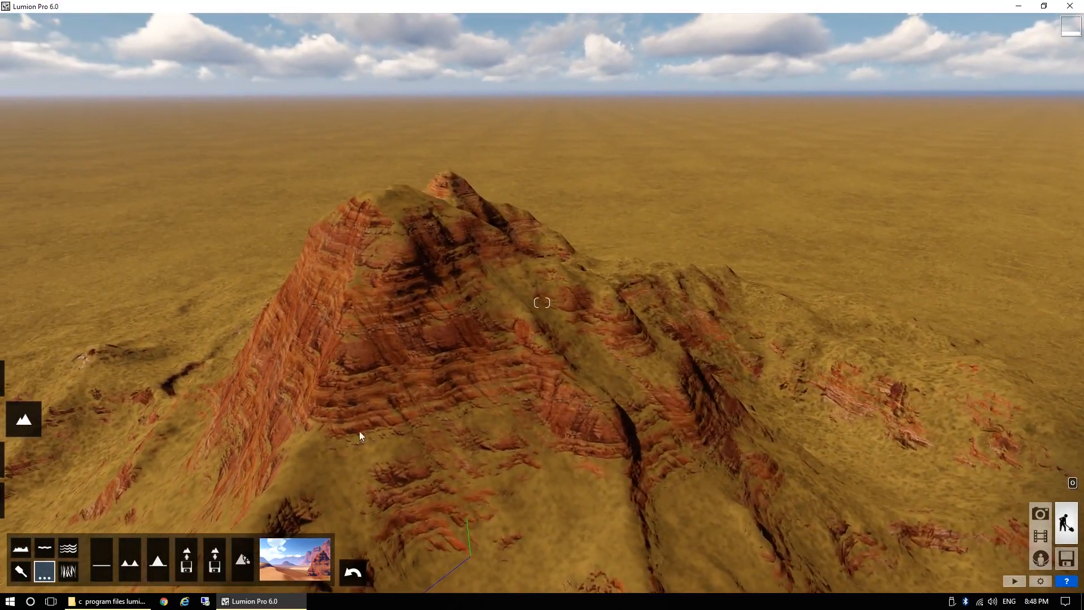
Apply the green landscape preset with brown rock and descend to the foot of the mountain.
click(308, 562)
click(542, 330)
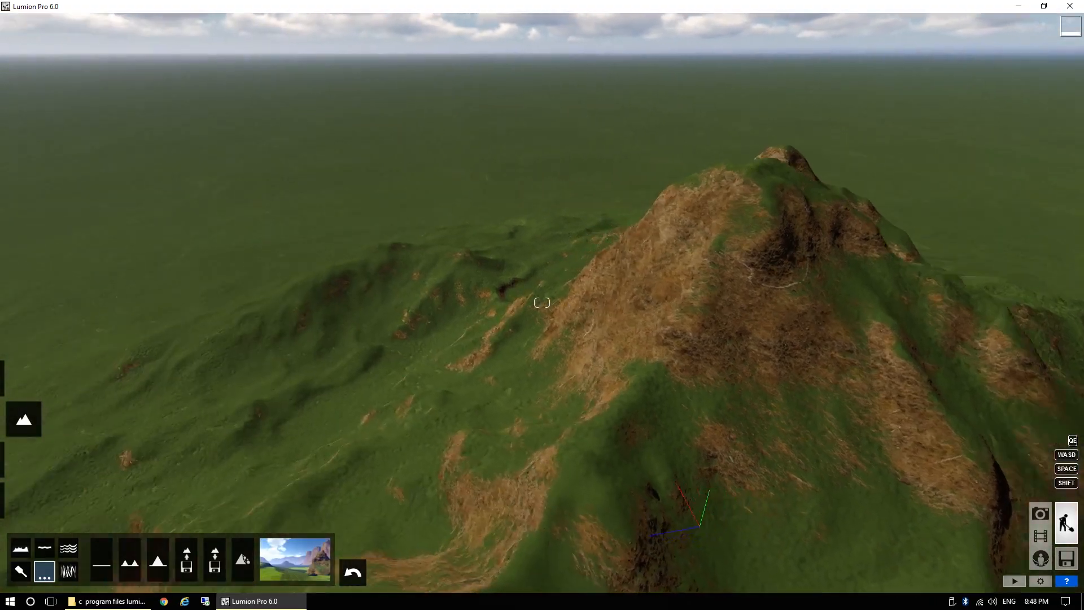
key(a)
key(w)
right_drag(542, 302, 859, 231)
key(w)
key(a)
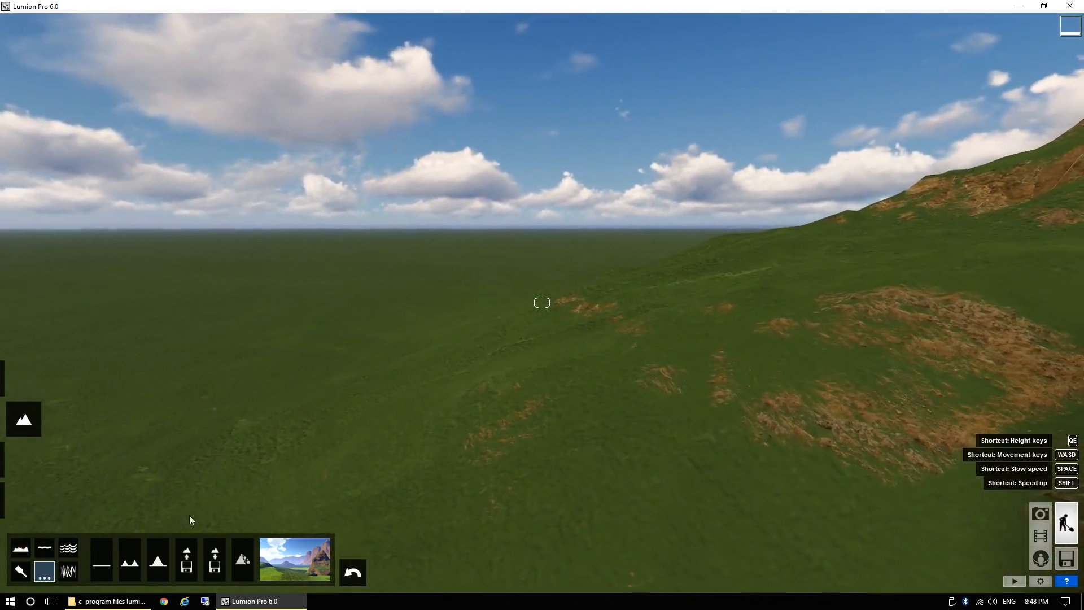
Open the grass settings and turn on 3D grass over the green ground beside the mountain.
click(68, 572)
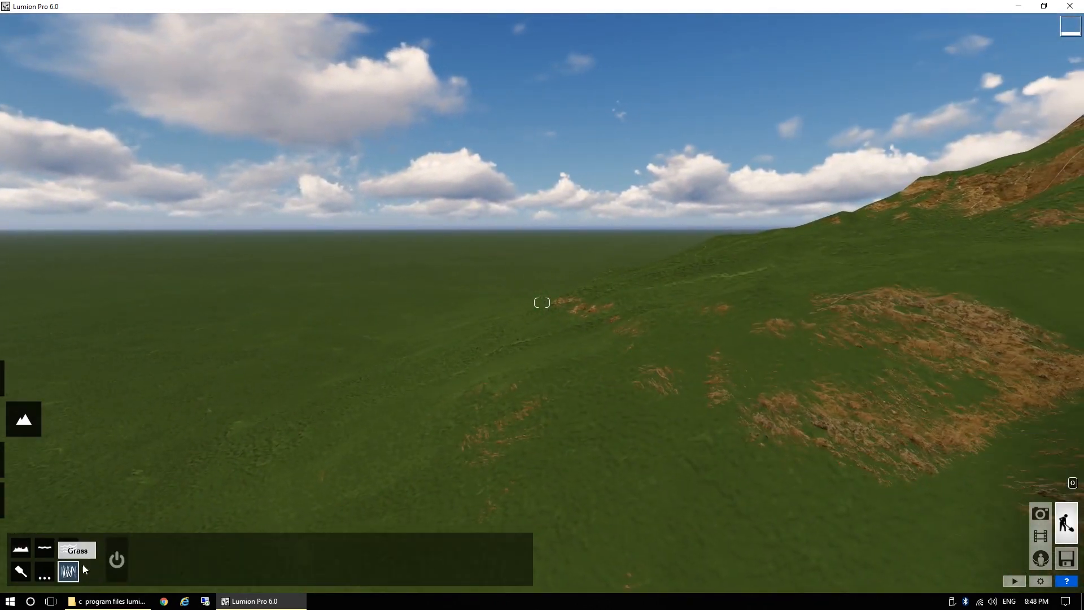
right_drag(357, 444, 612, 422)
key(w)
key(a)
right_drag(542, 303, 463, 361)
key(w)
right_drag(237, 565, 324, 439)
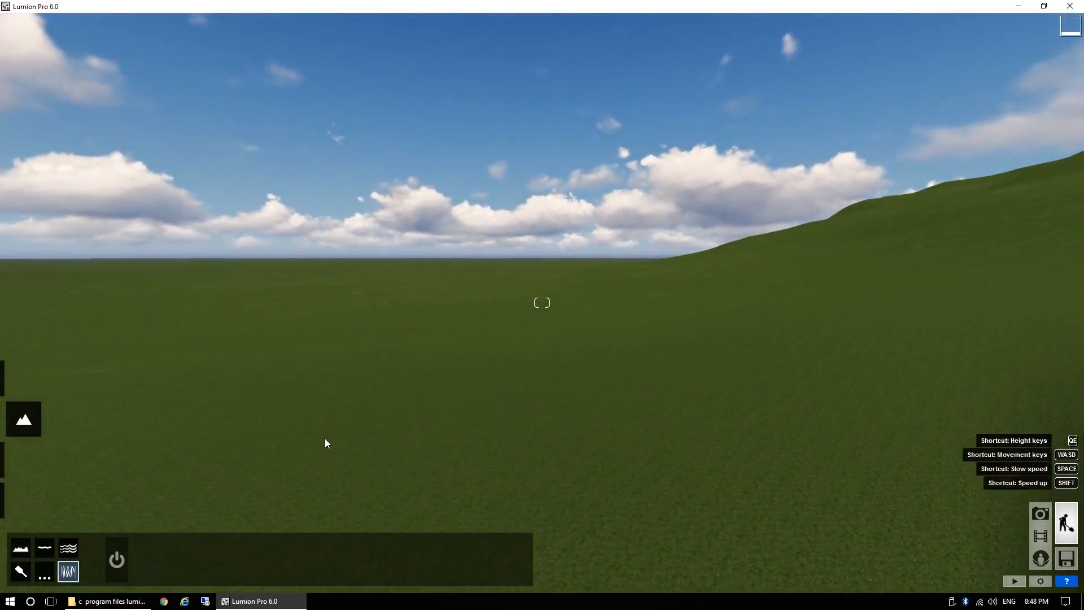
click(118, 559)
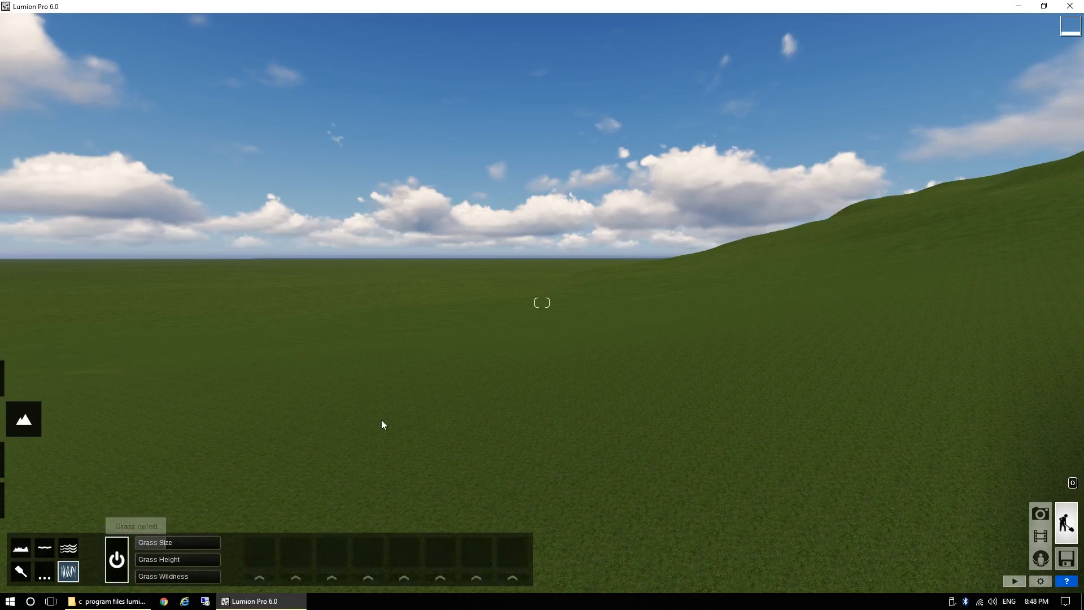
Look at the ground up close and toggle the grass off and on to compare it with the flat texture.
right_drag(433, 434, 446, 452)
right_drag(542, 303, 406, 274)
key(w)
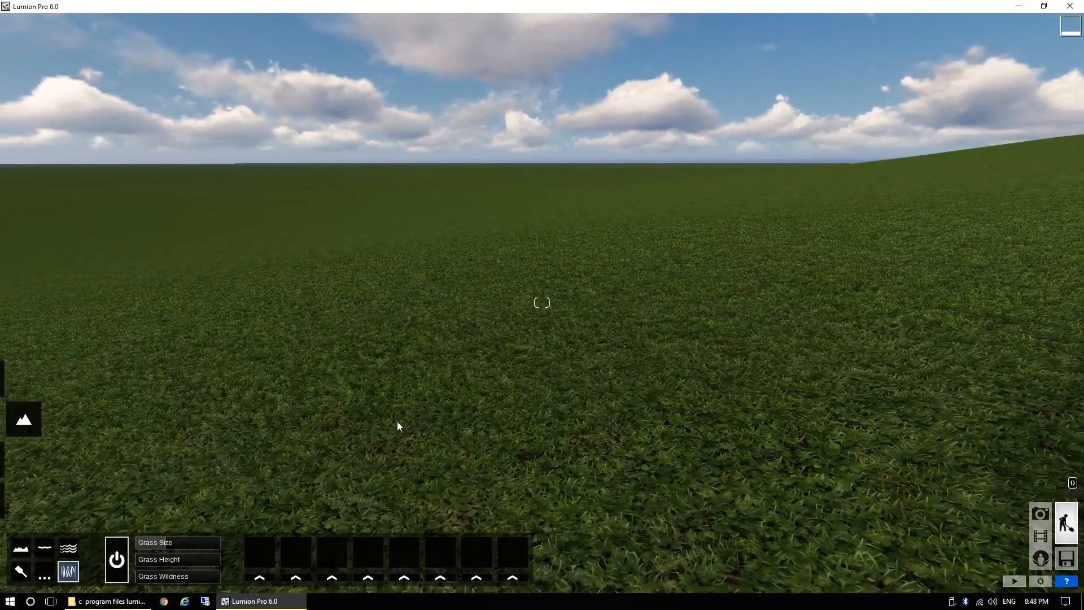
click(117, 559)
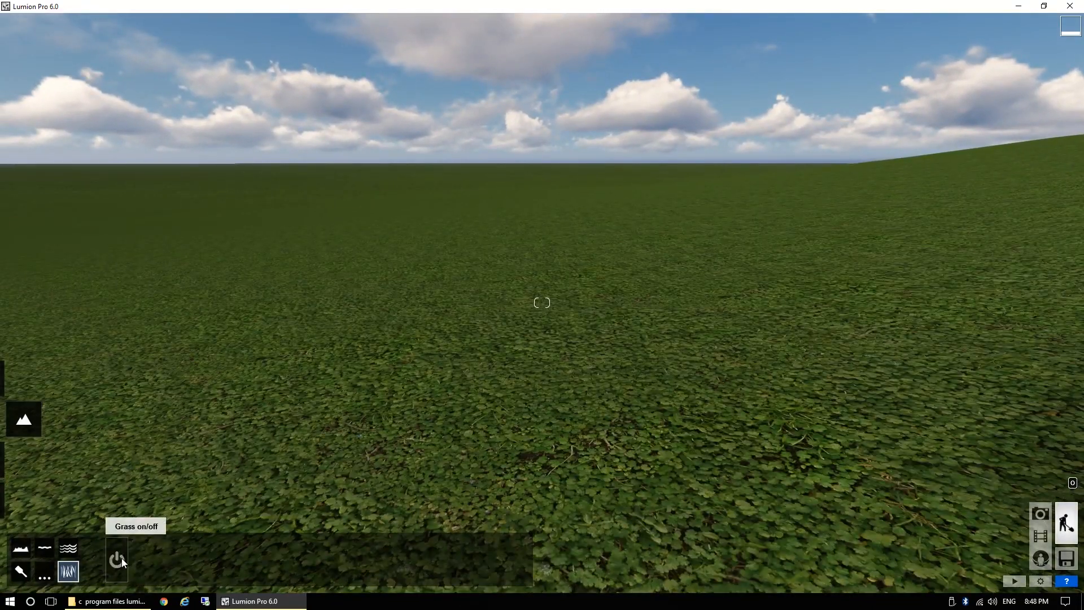
click(121, 558)
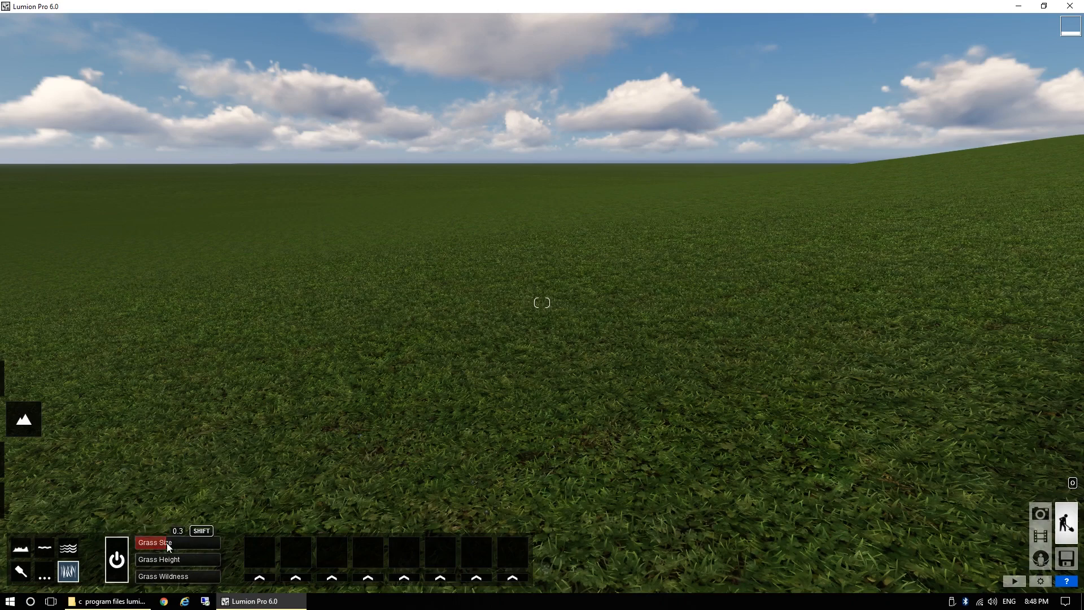
Raise the grass size to about 0.6 and the grass height to about 3.7, and approach the tall grass.
drag(167, 543, 217, 557)
key(w)
right_drag(507, 315, 638, 339)
key(w)
right_drag(542, 303, 455, 245)
key(w)
key(w)
key(w)
Increase the grass wildness and inspect the uneven tufts on the hillside.
right_drag(542, 303, 966, 305)
key(w)
key(w)
right_drag(542, 303, 376, 343)
key(q)
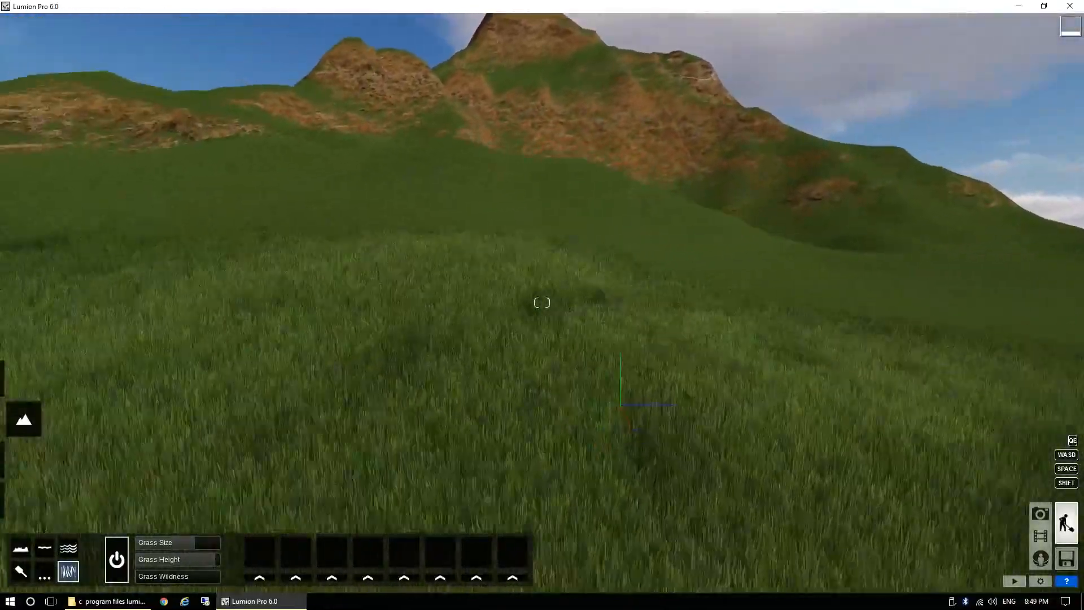
right_drag(542, 303, 539, 221)
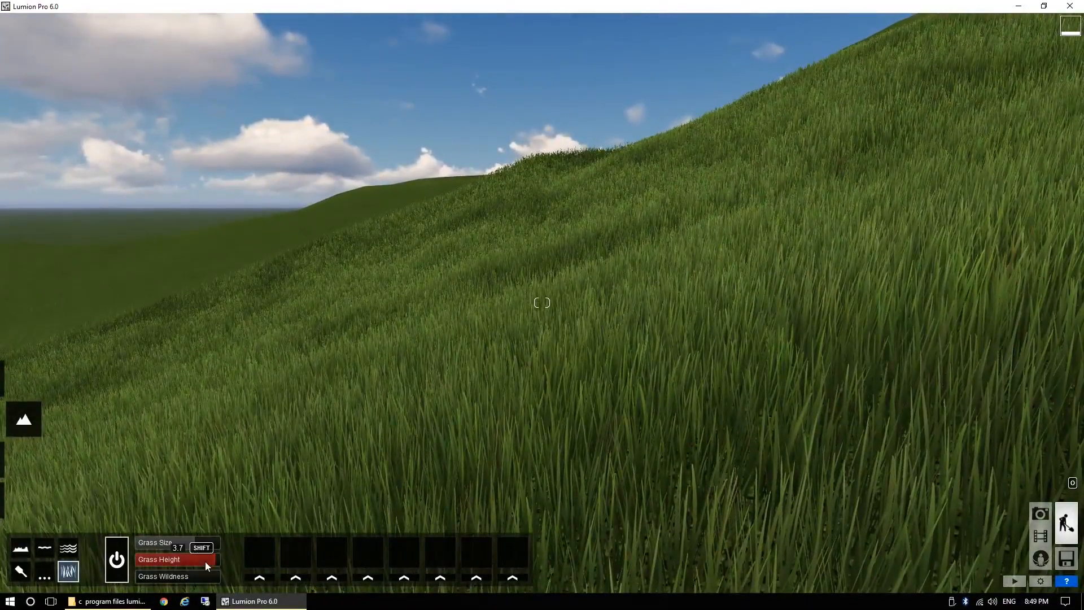
drag(212, 561, 195, 577)
right_drag(466, 358, 542, 356)
key(q)
mouse_move(543, 302)
right_down()
mouse_move(802, 303)
mouse_move(587, 300)
mouse_move(723, 294)
mouse_move(288, 377)
mouse_move(119, 378)
right_up()
right_drag(345, 457, 284, 446)
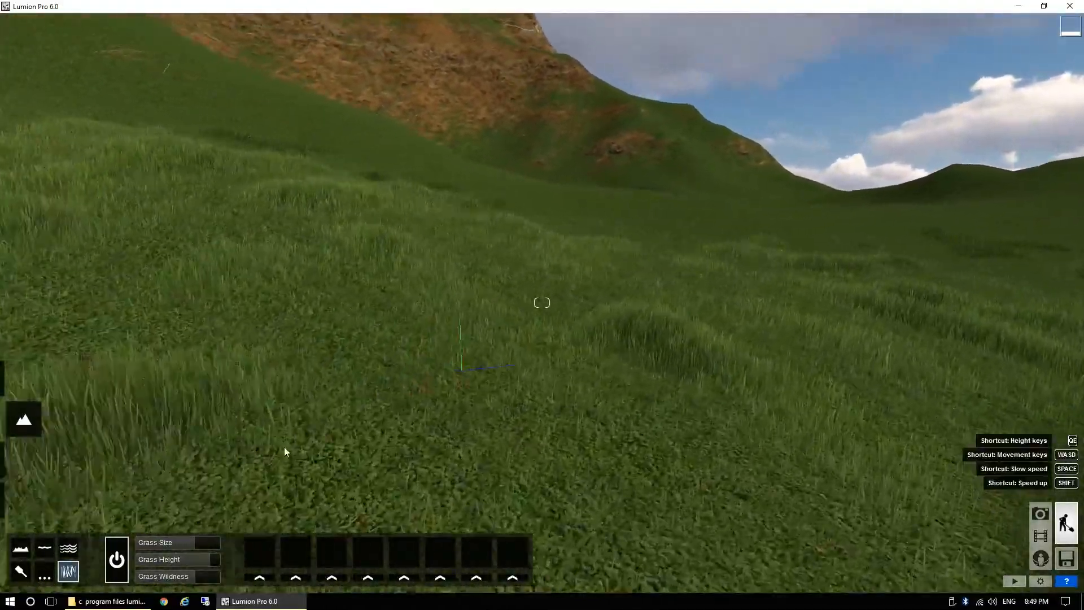
Lower the grass wildness for an even meadow and view the field from several directions.
drag(187, 575, 157, 581)
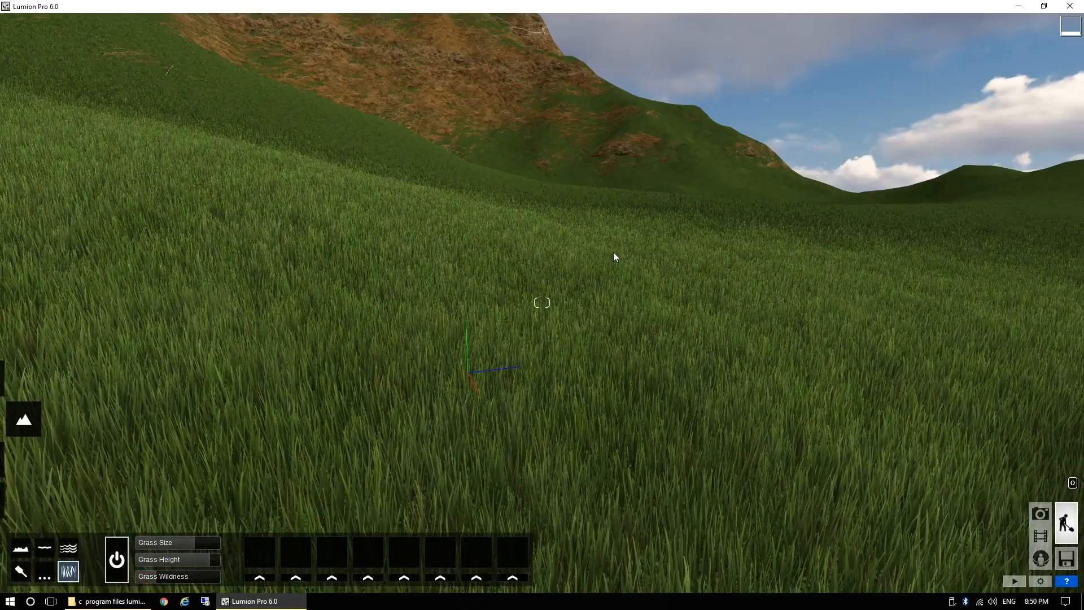
right_drag(542, 303, 204, 342)
key(s)
right_drag(751, 316, 594, 320)
key(w)
key(s)
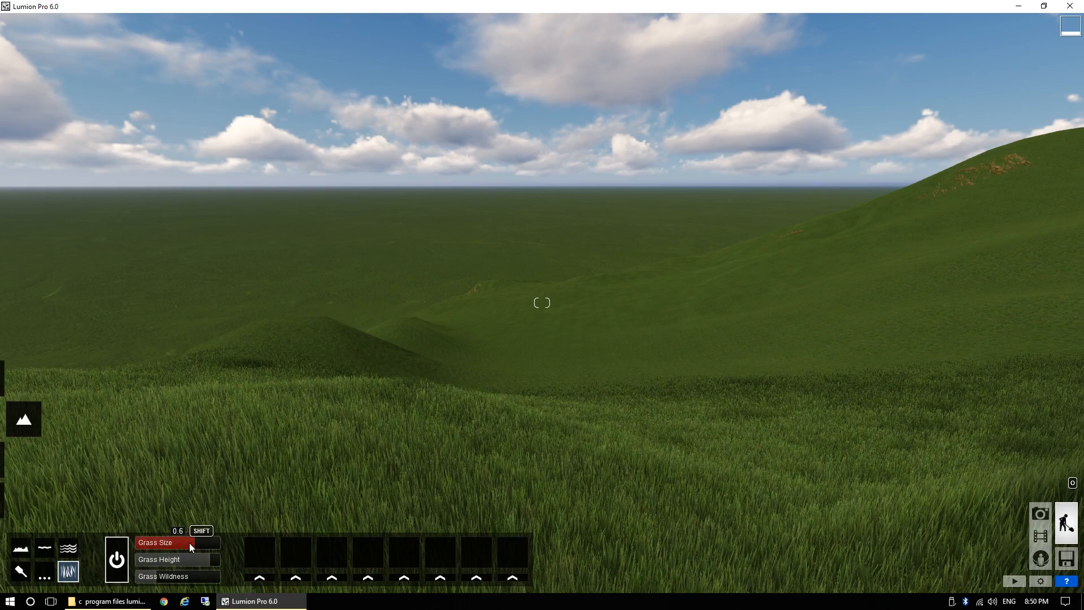
key(w)
mouse_move(542, 303)
right_down()
mouse_move(497, 333)
mouse_move(475, 317)
mouse_move(520, 350)
mouse_move(542, 429)
mouse_move(536, 283)
mouse_move(525, 291)
right_up()
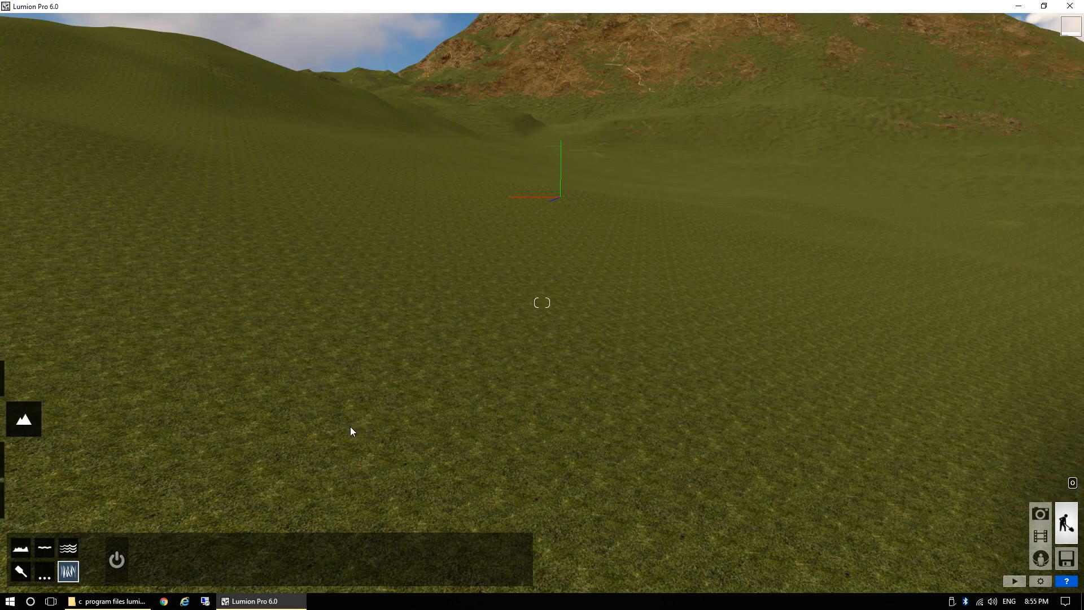
Switch to landscape painting, adjust the brush and texture scale, and assign the red rock texture to the second slot.
click(21, 572)
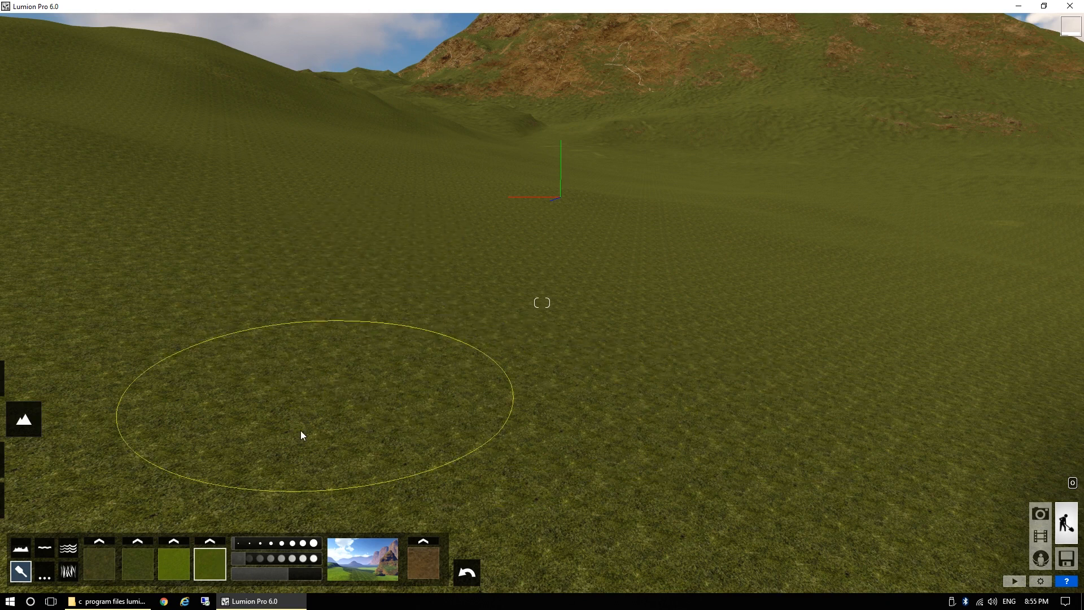
mouse_move(249, 541)
mouse_down()
mouse_move(263, 545)
mouse_move(244, 547)
mouse_move(268, 574)
mouse_up()
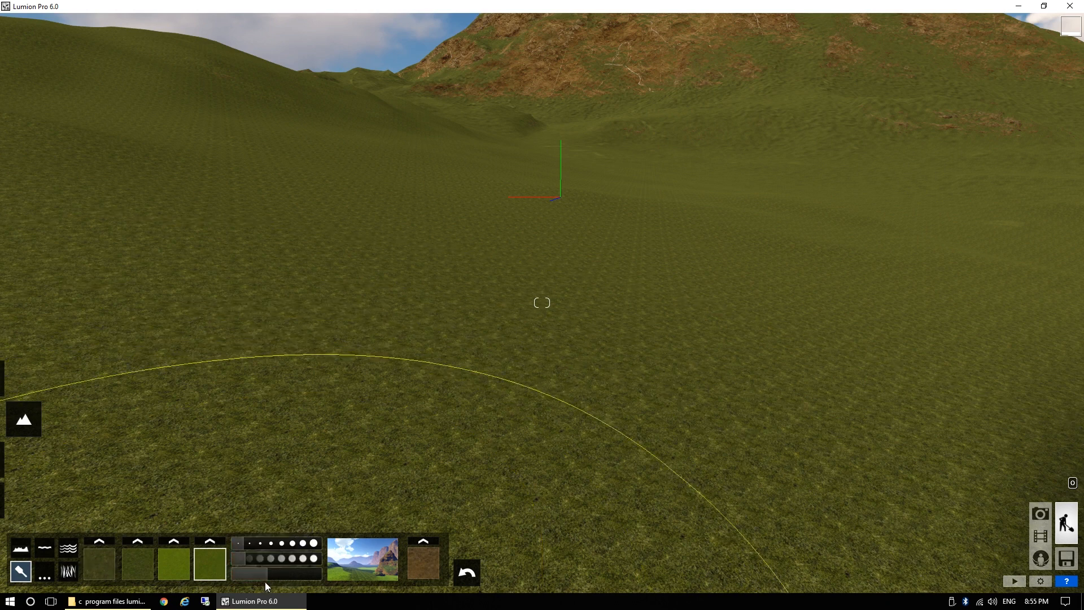
click(138, 541)
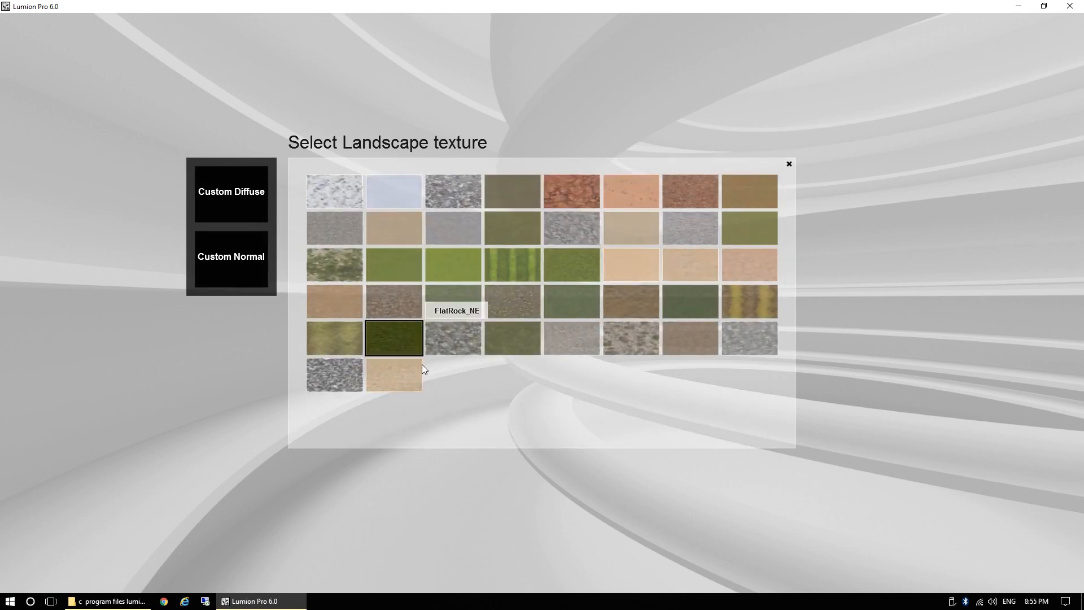
click(582, 198)
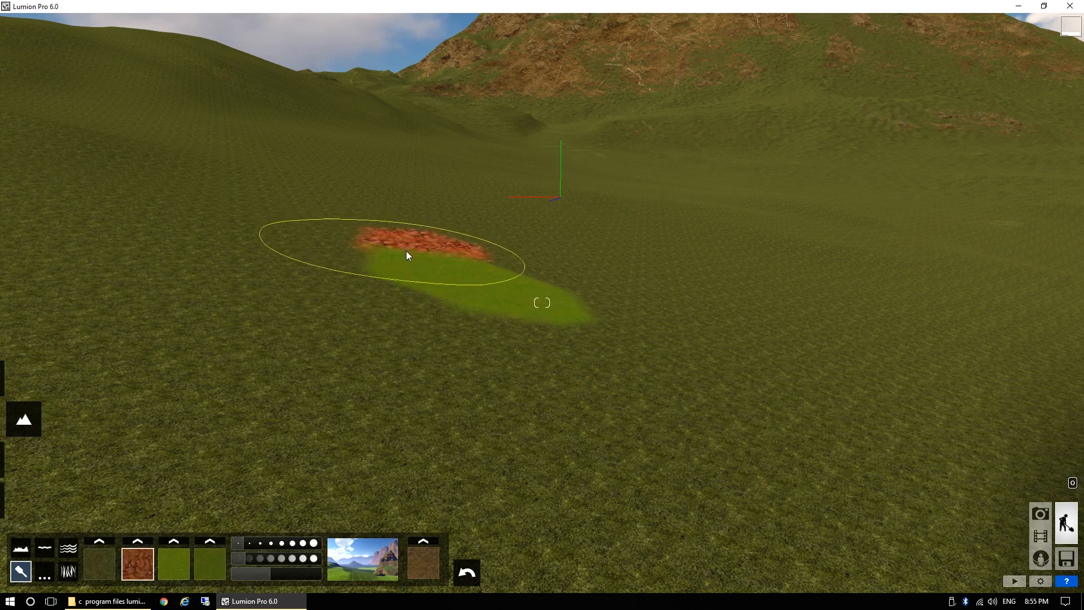
Paint a winding red rock path across the grass, filling in its bend and extending both ends.
mouse_move(423, 266)
mouse_down()
mouse_move(581, 330)
mouse_move(710, 362)
mouse_move(830, 357)
mouse_move(888, 314)
mouse_move(918, 265)
mouse_move(900, 313)
mouse_up()
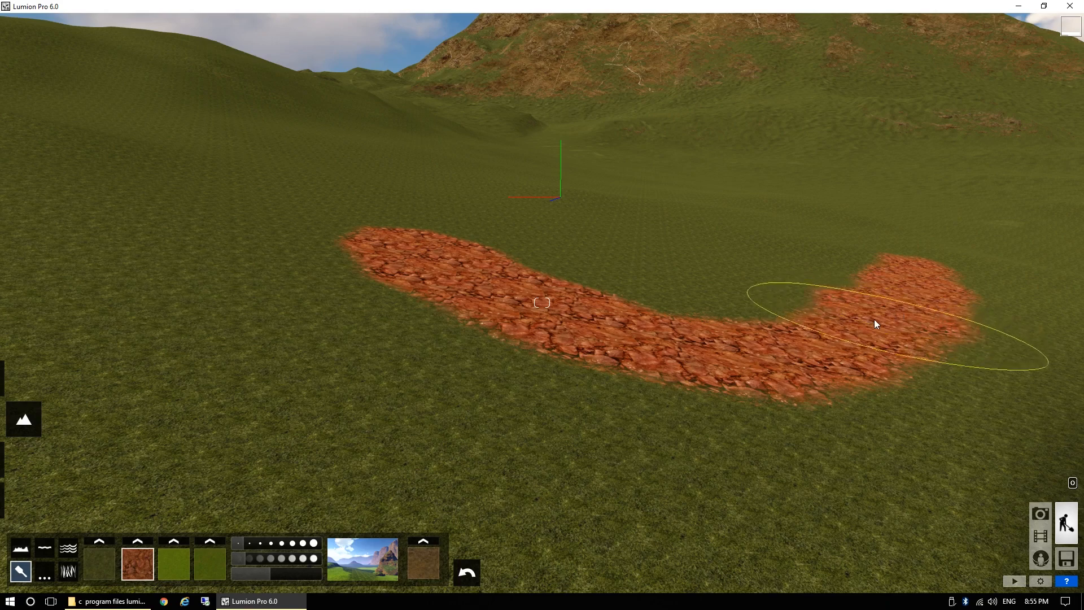
right_drag(697, 429, 673, 394)
key(w)
key(s)
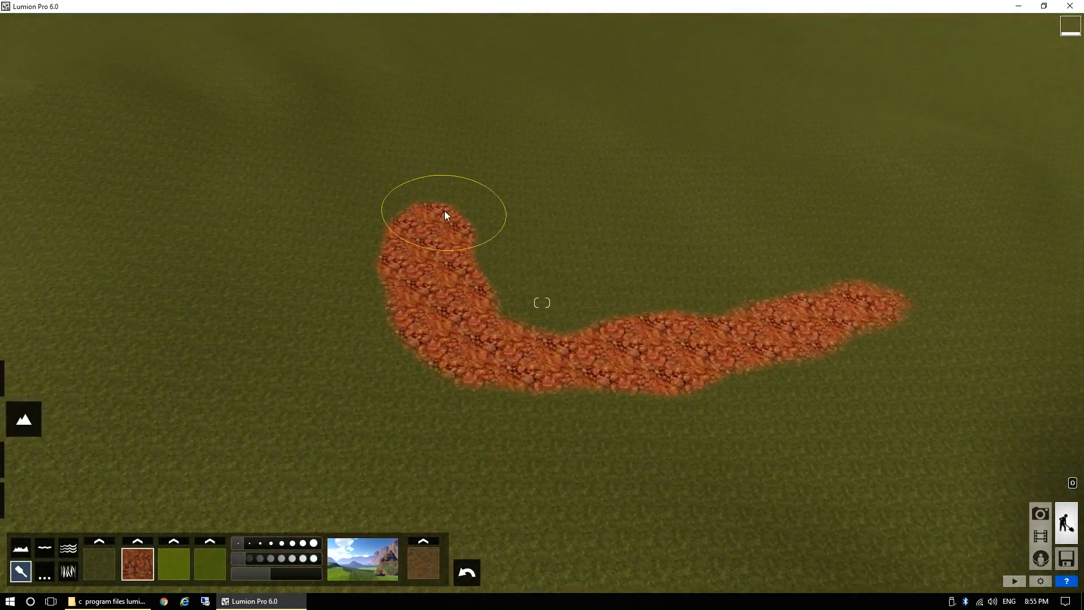
drag(298, 152, 376, 179)
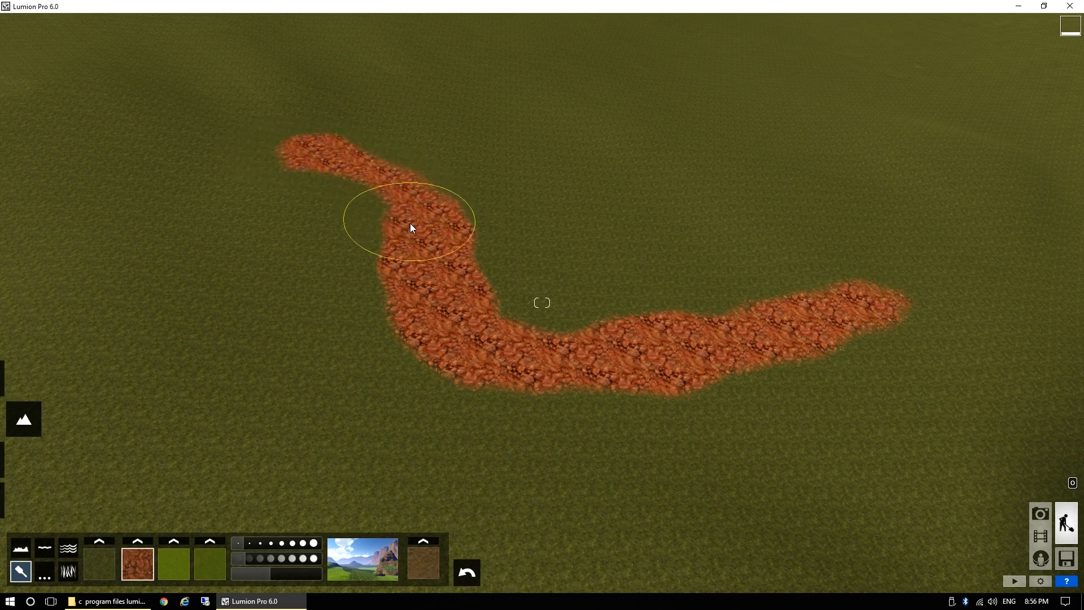
mouse_move(410, 222)
mouse_down()
mouse_move(395, 194)
mouse_move(342, 164)
mouse_up()
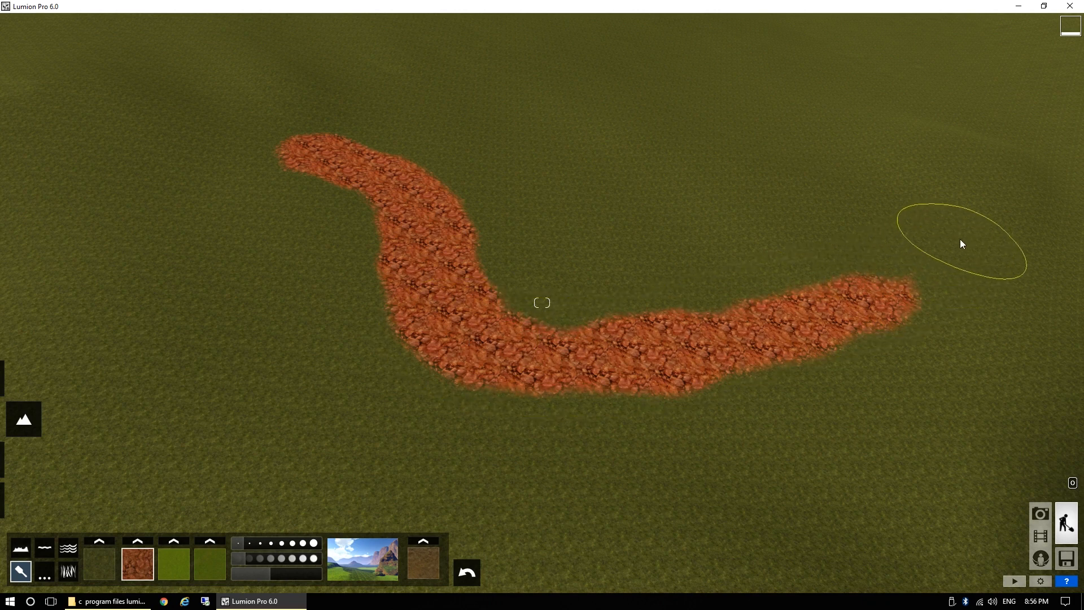
drag(962, 244, 930, 281)
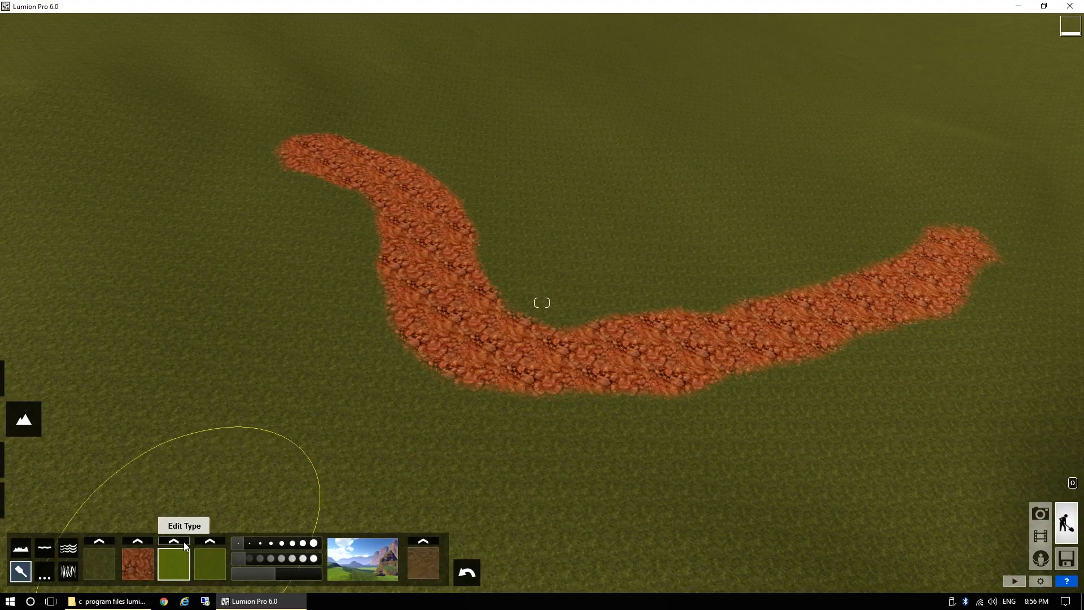
Assign the yellow-and-brown striped field texture to the third slot and paint a short patch beside the red path.
click(178, 565)
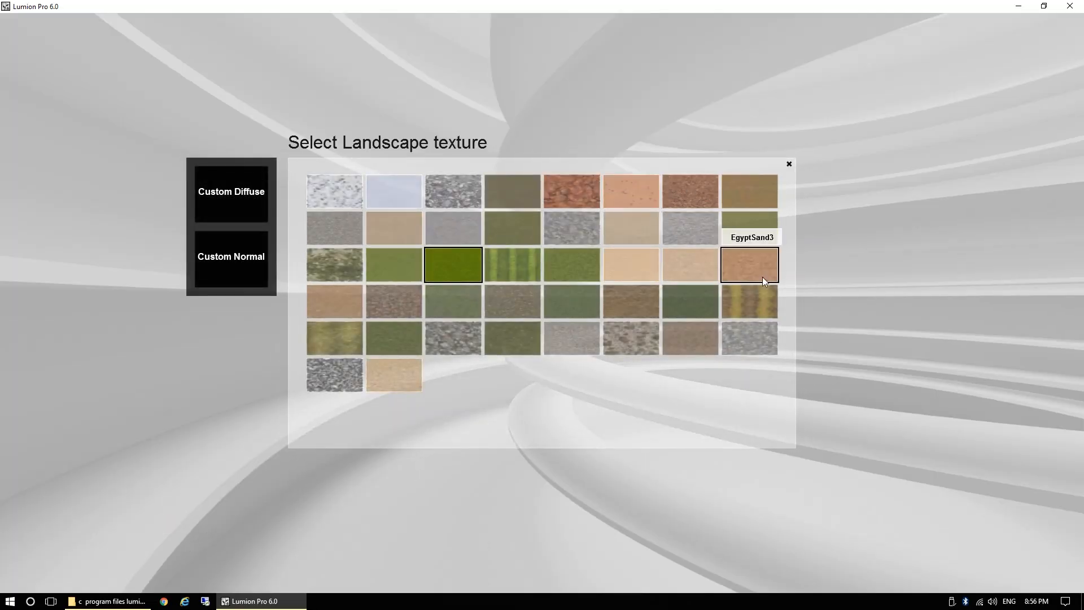
click(754, 310)
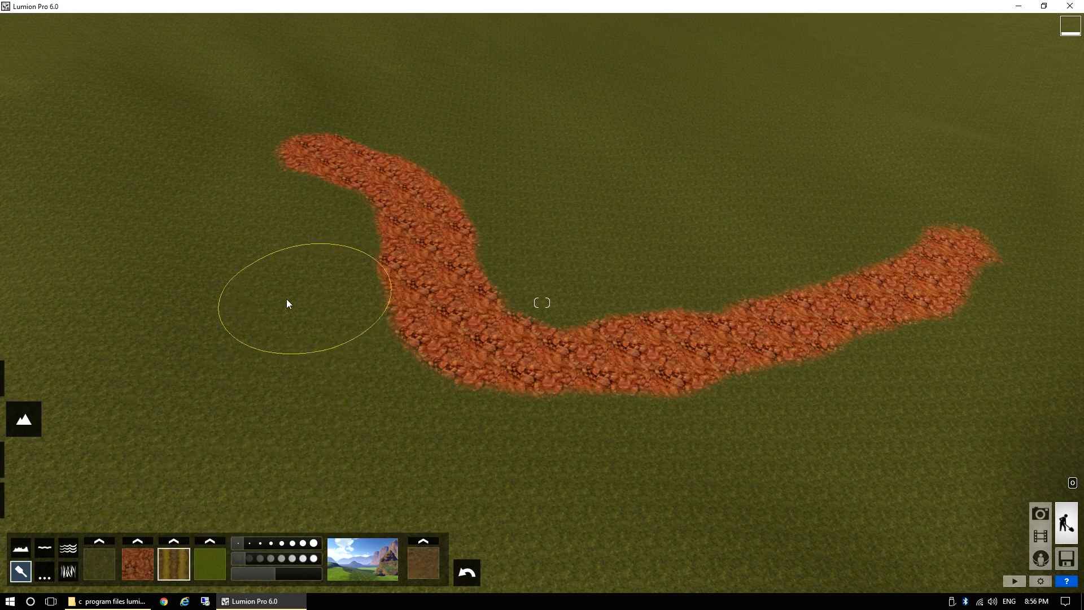
drag(270, 336, 323, 293)
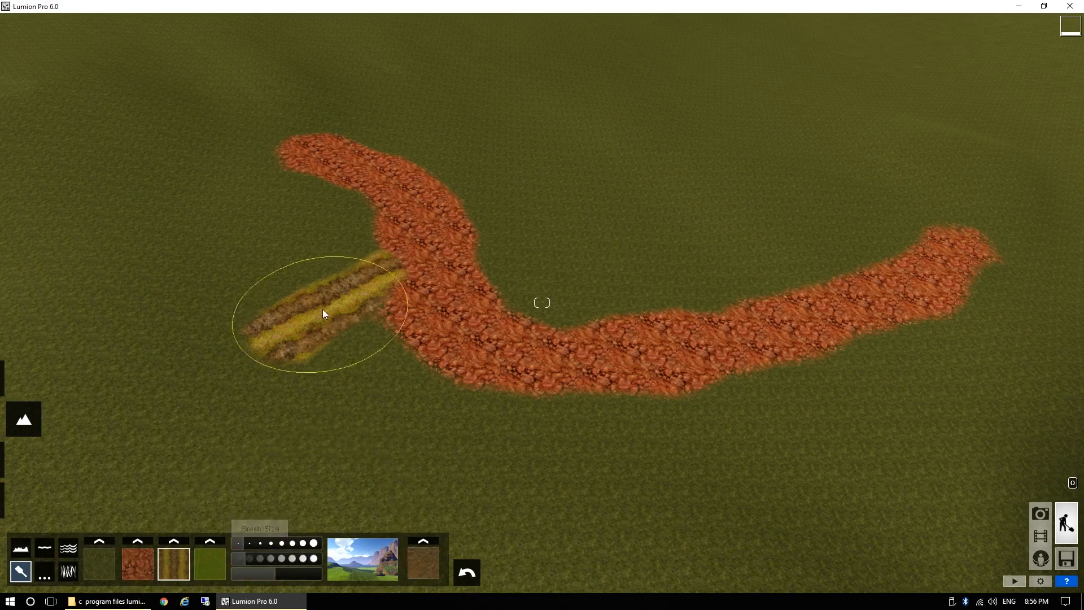
Reduce the striped texture's scale to get narrower crop rows and inspect the patch up close.
key(w)
key(w)
right_drag(307, 321, 333, 287)
key(s)
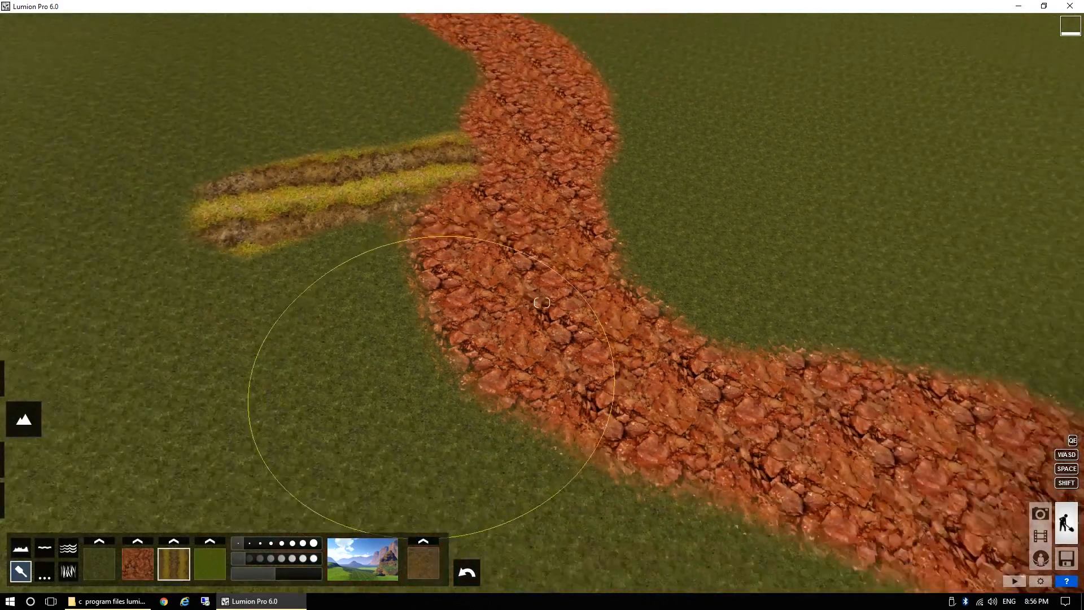
drag(273, 575, 245, 576)
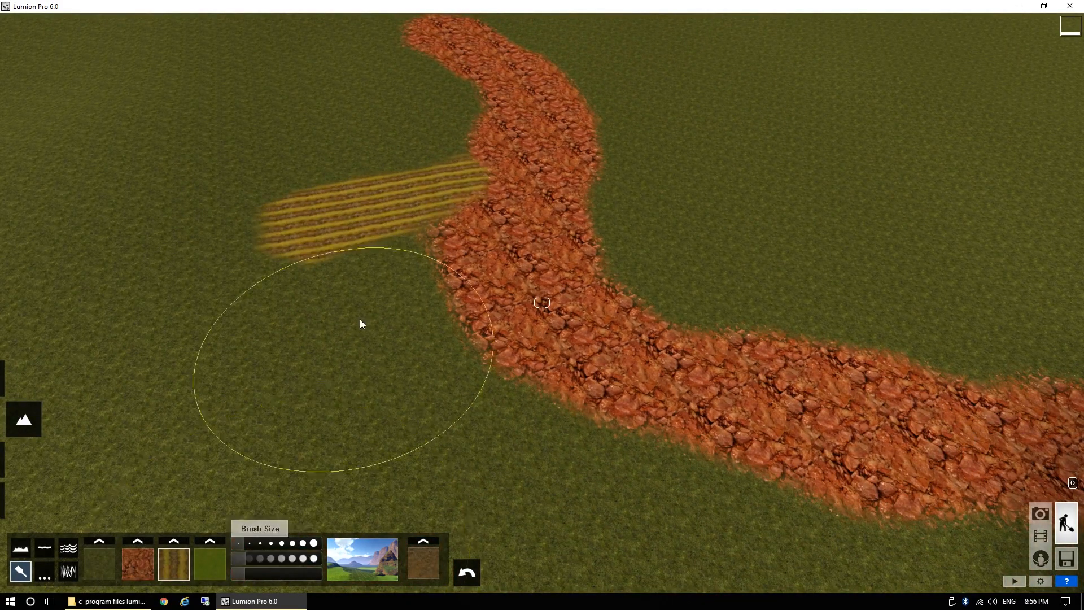
key(w)
right_drag(360, 319, 338, 310)
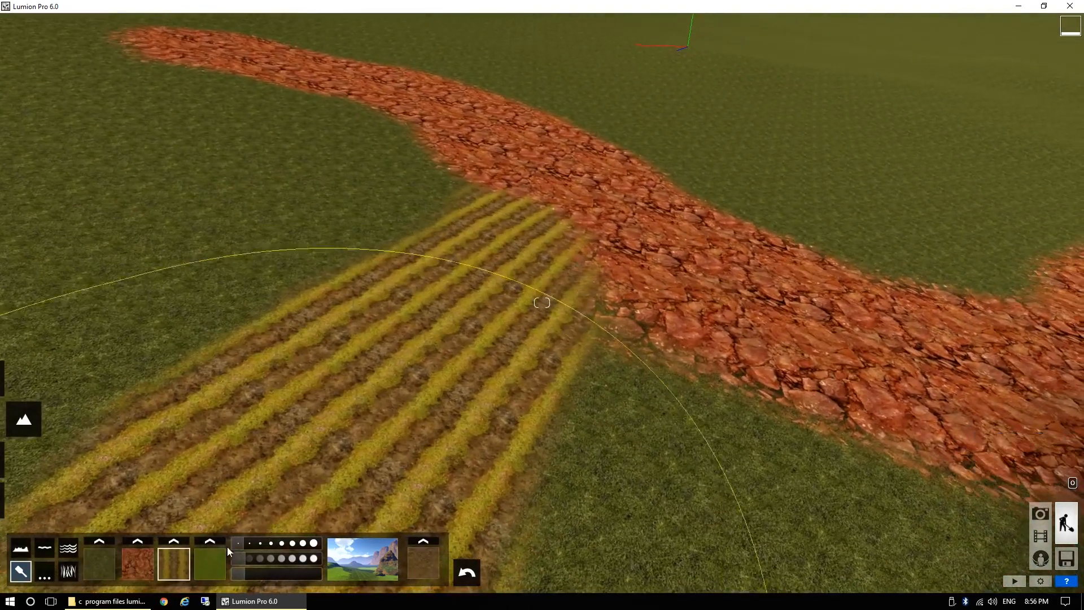
Increase the striped texture's scale, review the red rock path, and select the green texture in the fourth slot for painting.
mouse_move(241, 577)
mouse_down()
mouse_move(288, 574)
mouse_move(251, 572)
mouse_move(279, 575)
mouse_move(263, 575)
mouse_up()
click(138, 564)
key(d)
right_drag(610, 395, 673, 374)
click(220, 574)
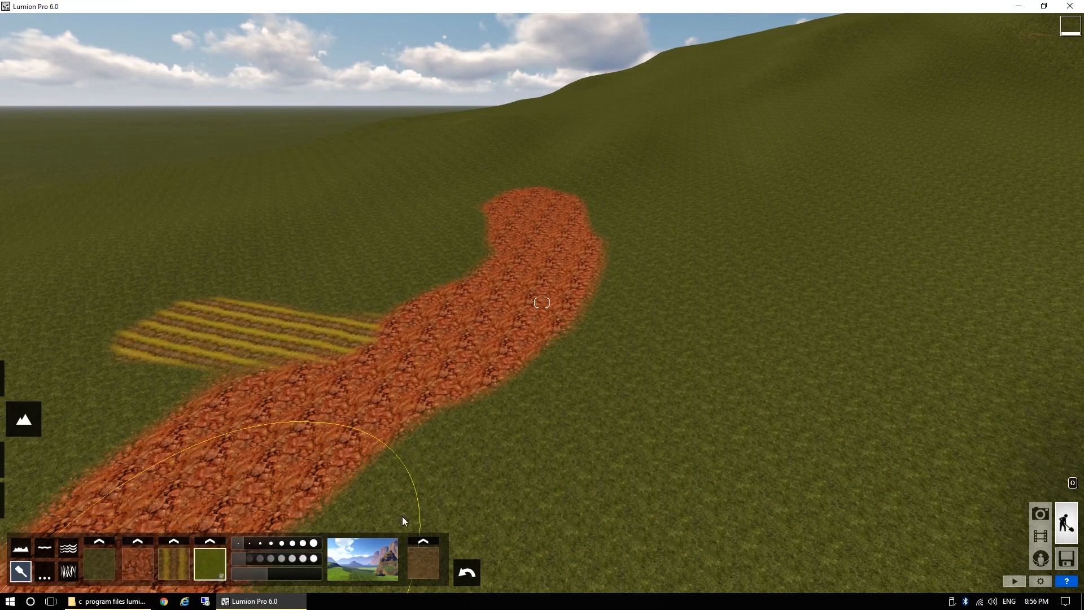
Paint a curved bright green patch on the grass running outward from the red rock path.
mouse_move(582, 382)
mouse_down()
mouse_move(680, 383)
mouse_move(758, 358)
mouse_move(828, 276)
mouse_move(819, 306)
mouse_move(895, 314)
mouse_up()
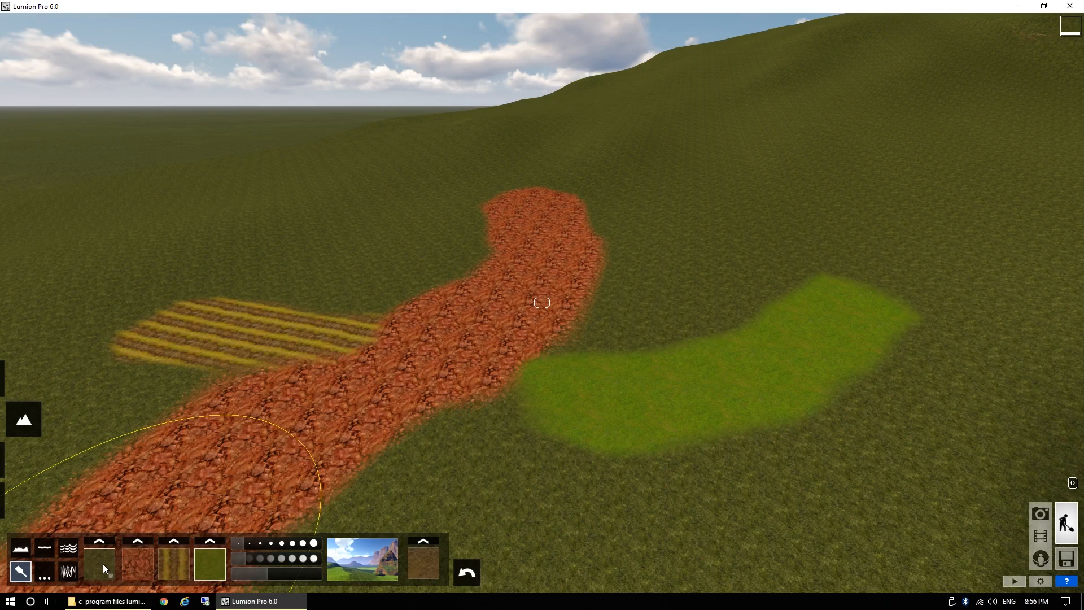
key(s)
right_drag(546, 364, 735, 293)
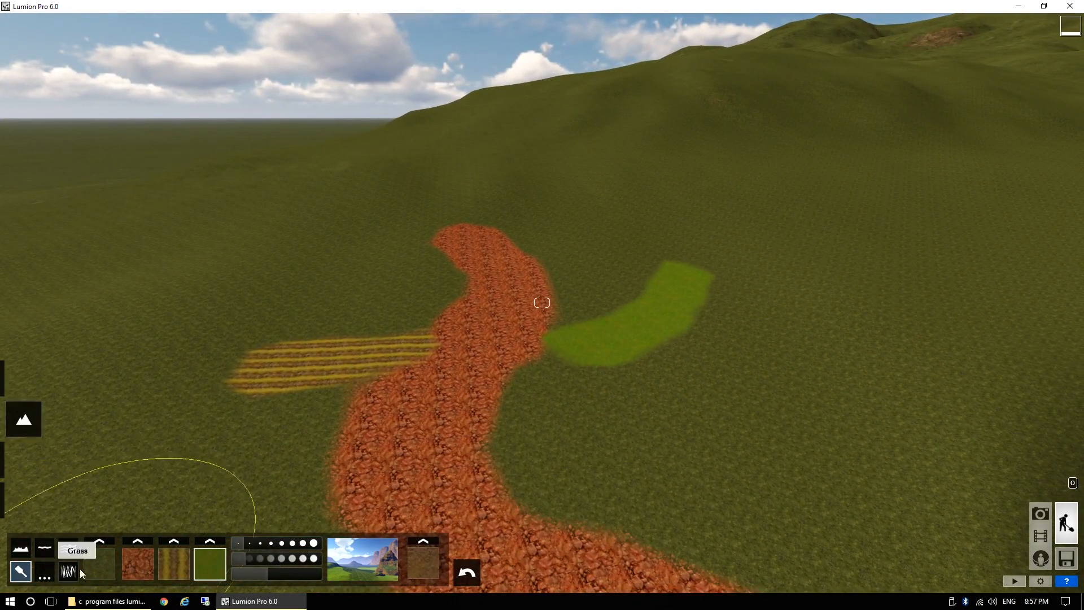
Try the white speckled texture in the first slot as the base landscape, and replace it with the green FarmlandEastField2 texture.
click(97, 563)
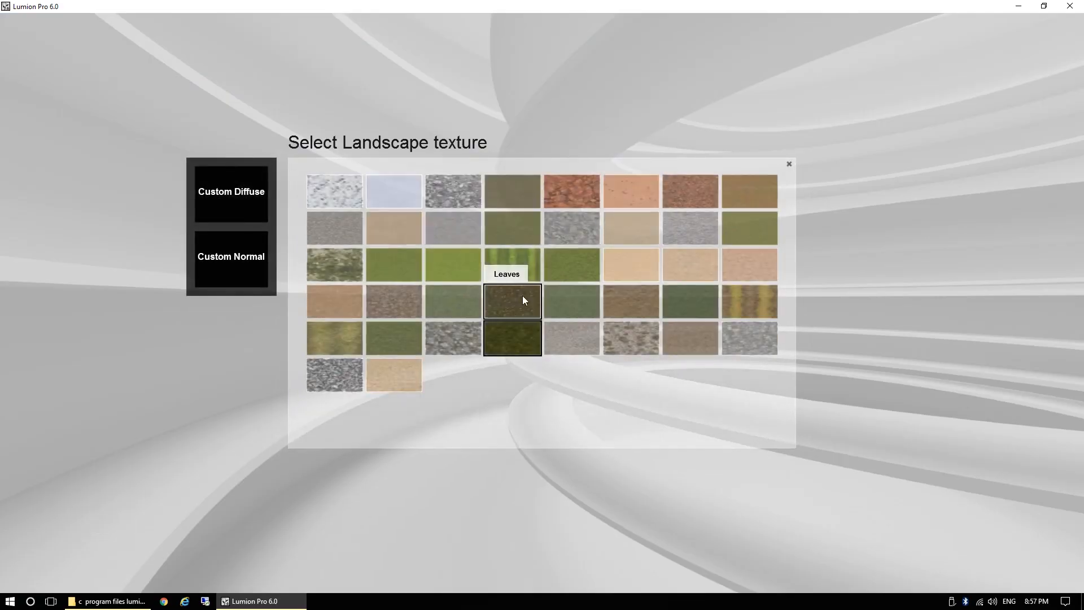
click(347, 194)
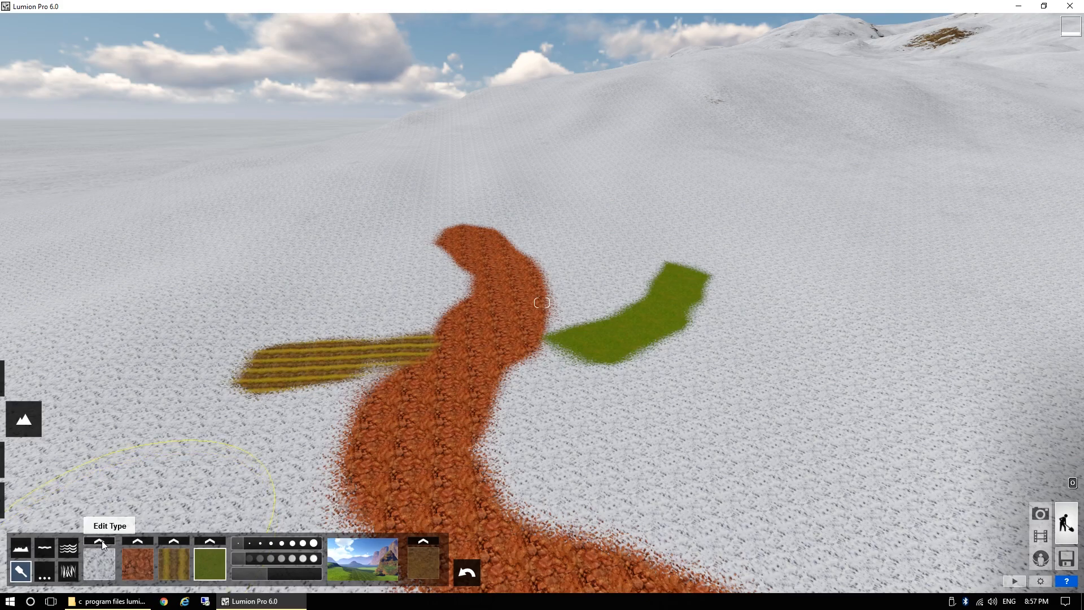
click(99, 562)
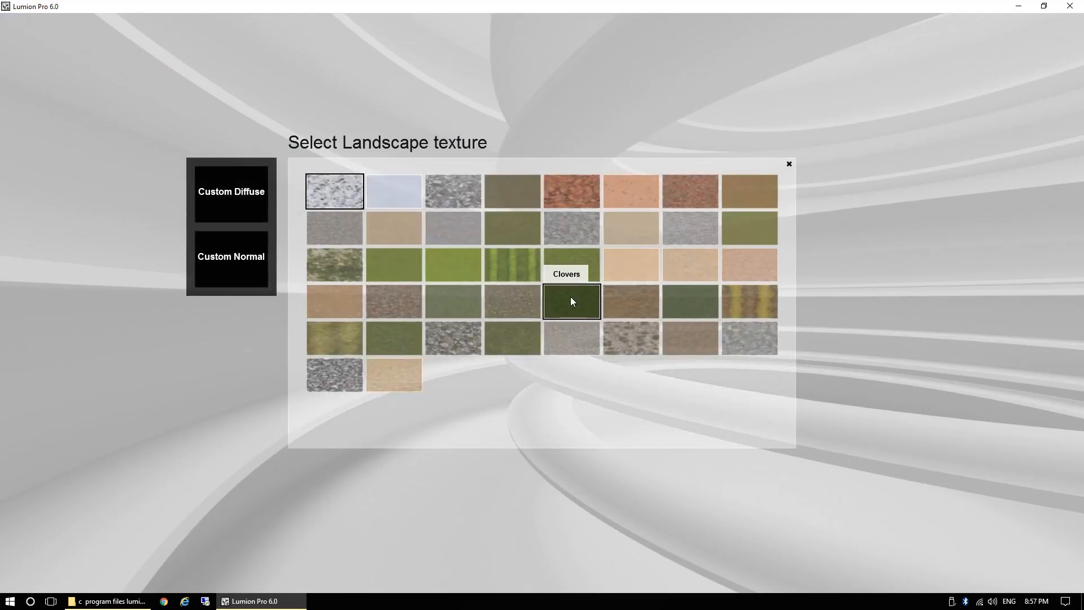
click(570, 263)
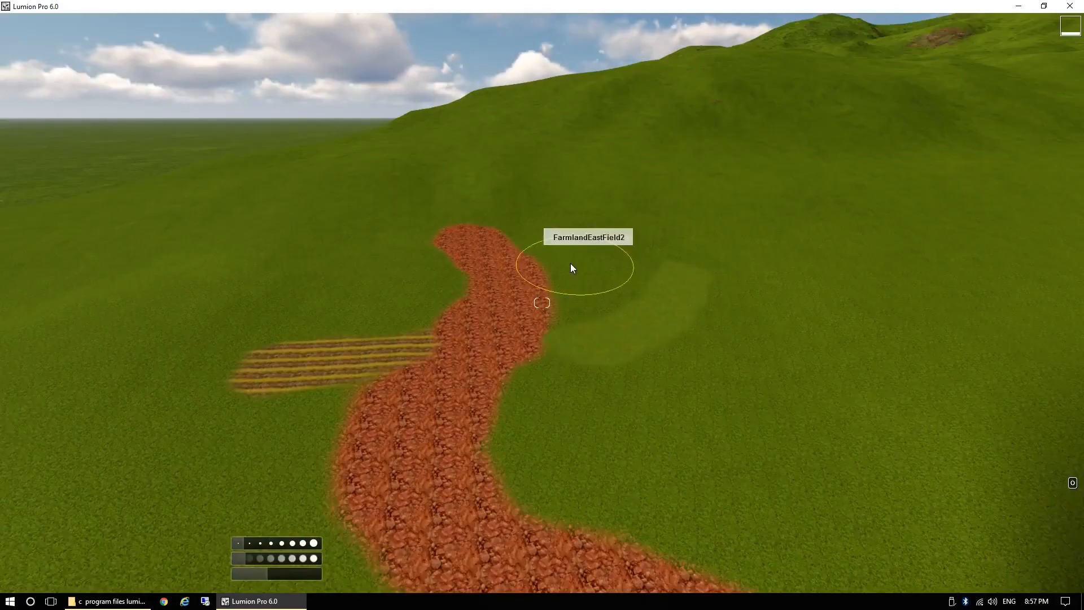
Examine up close how the green base texture blends with the striped field and the red rock path.
key(w)
key(a)
right_drag(542, 302, 361, 303)
key(d)
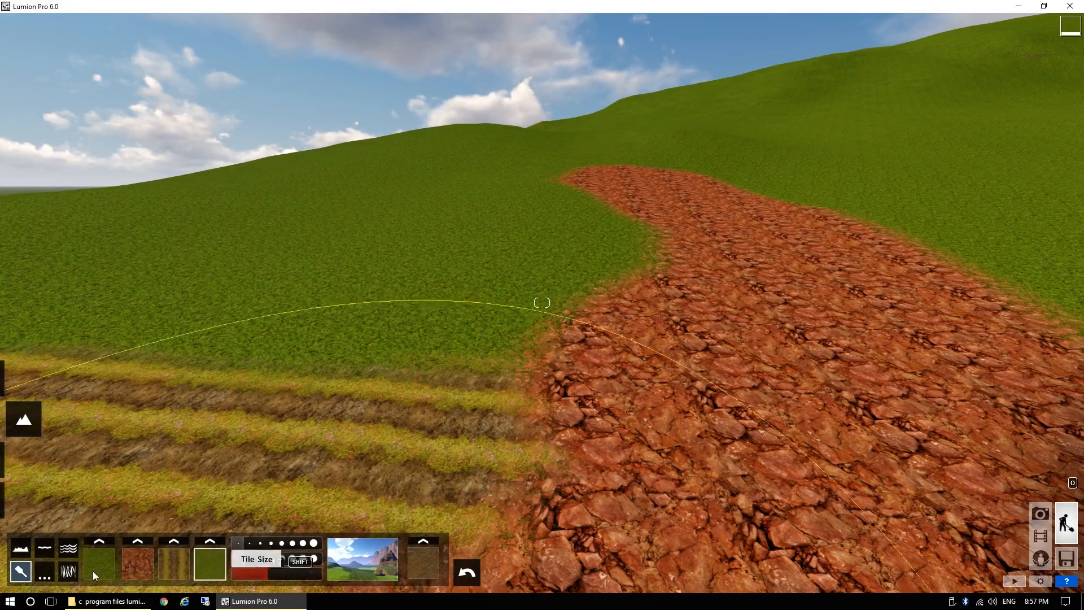
key(a)
right_drag(393, 456, 254, 448)
key(s)
key(w)
key(d)
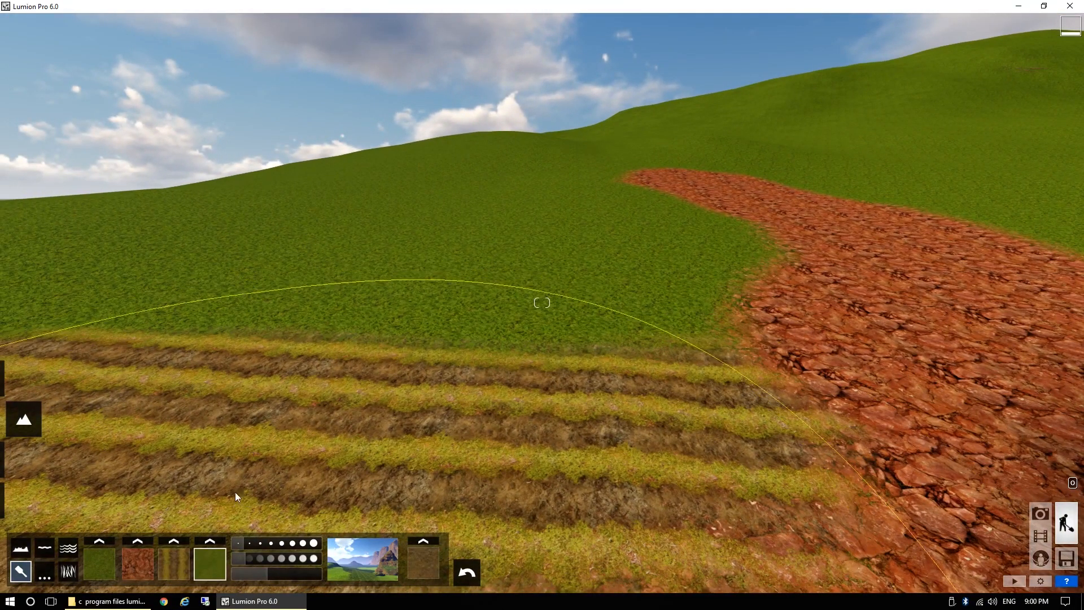
Open the Material Editor mode and survey the terrain, moving from the painted area to open grassland near the hills.
click(59, 458)
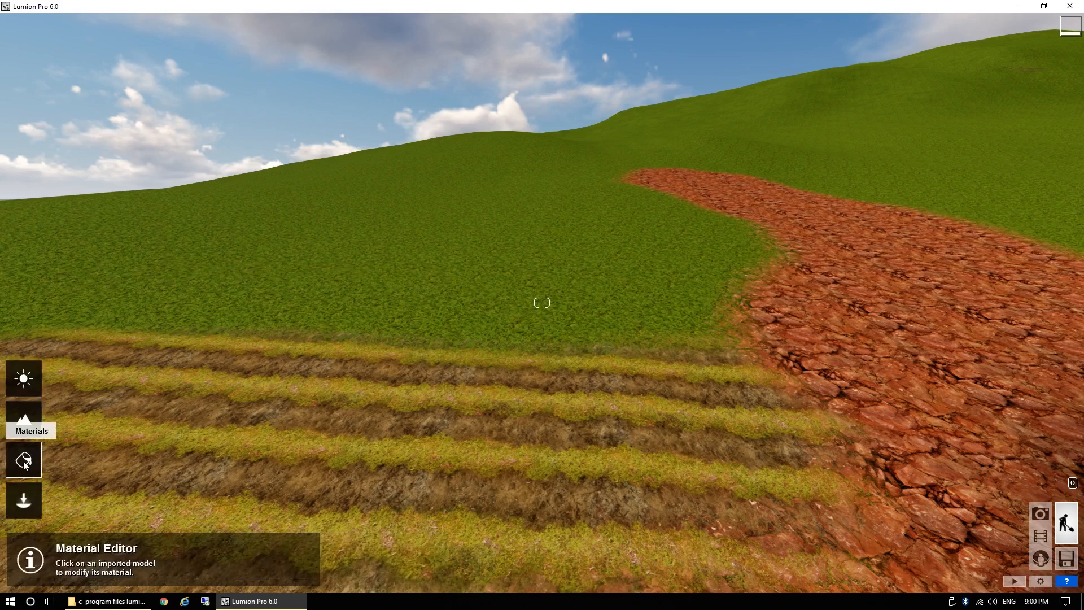
key(a)
right_drag(59, 457, 1017, 407)
key(w)
key(w)
right_drag(542, 303, 471, 299)
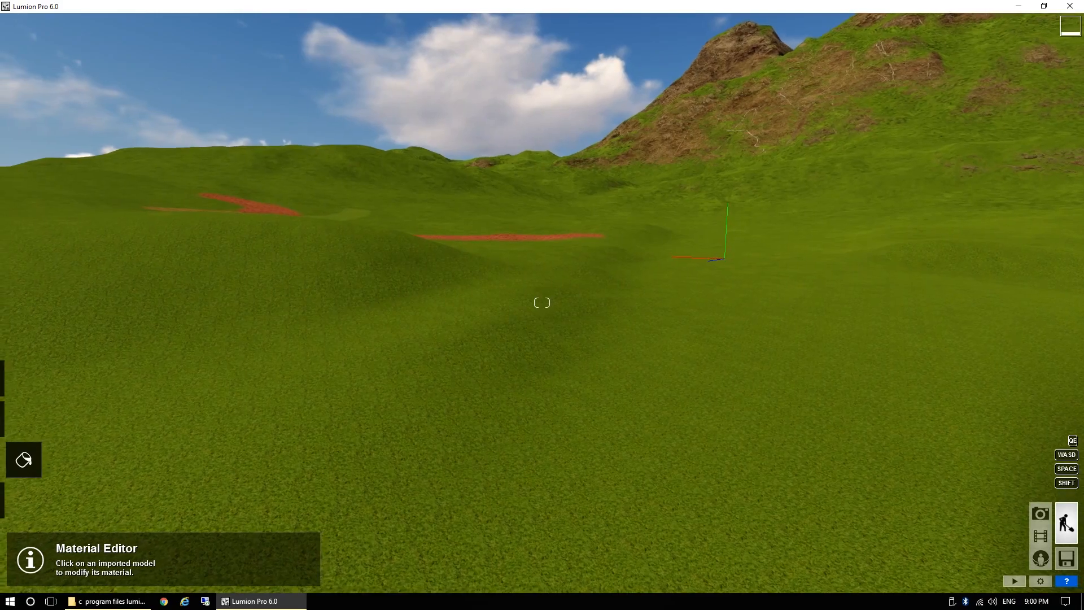
right_drag(542, 302, 813, 344)
key(a)
key(a)
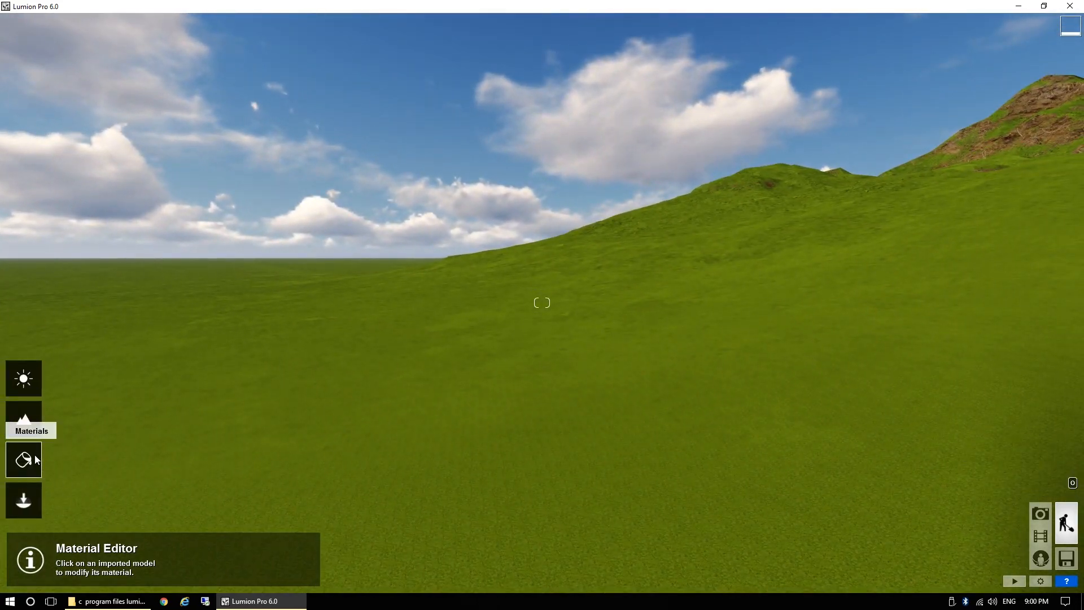
Switch to placing nature objects and browse the Nature Library's small leaf tree pages and its cactus category.
click(24, 508)
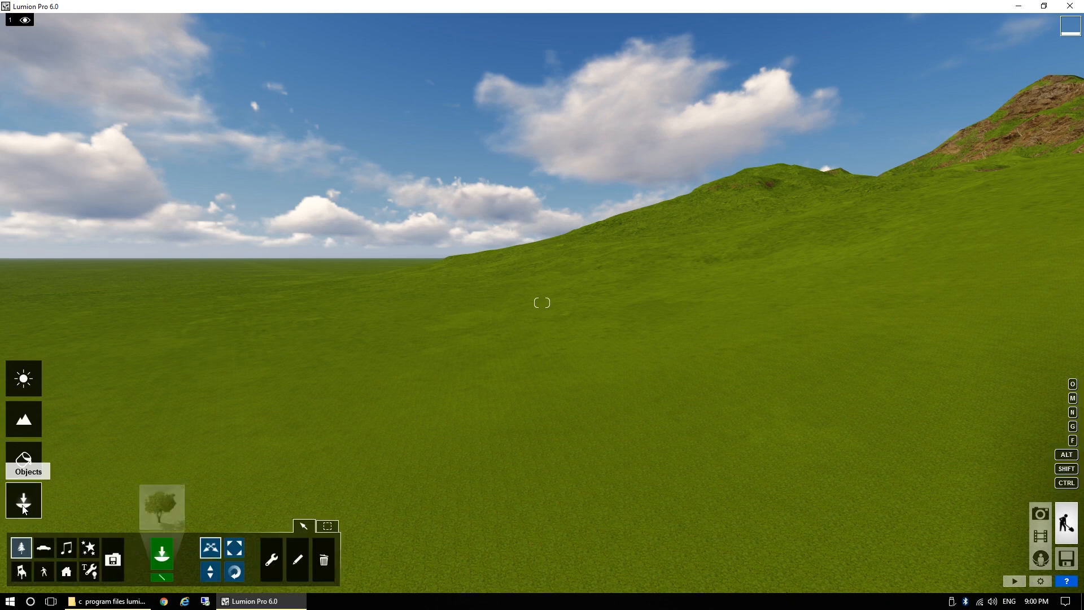
right_drag(196, 462, 324, 457)
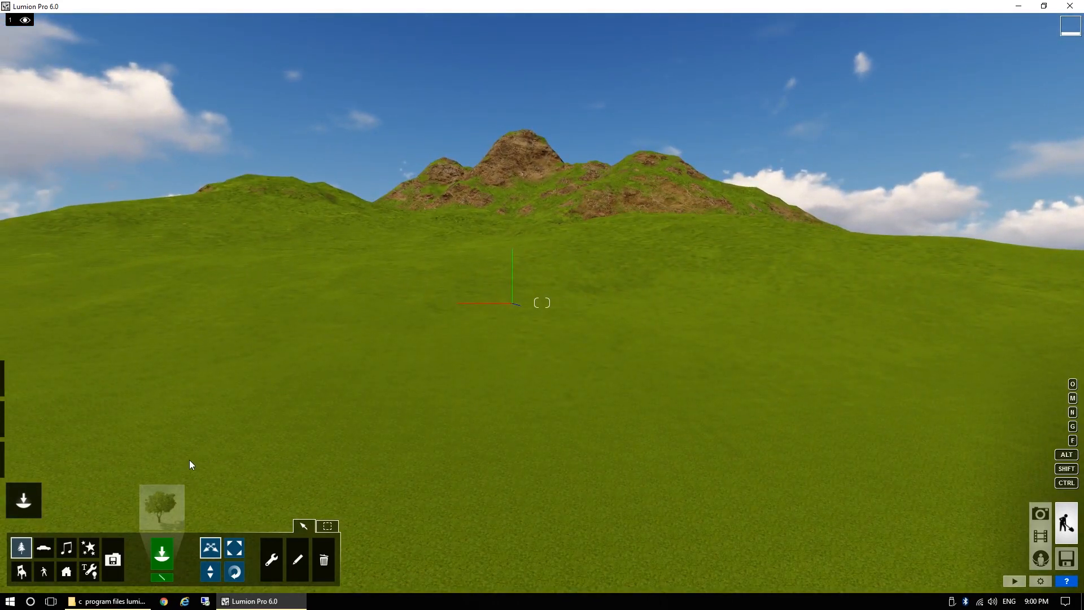
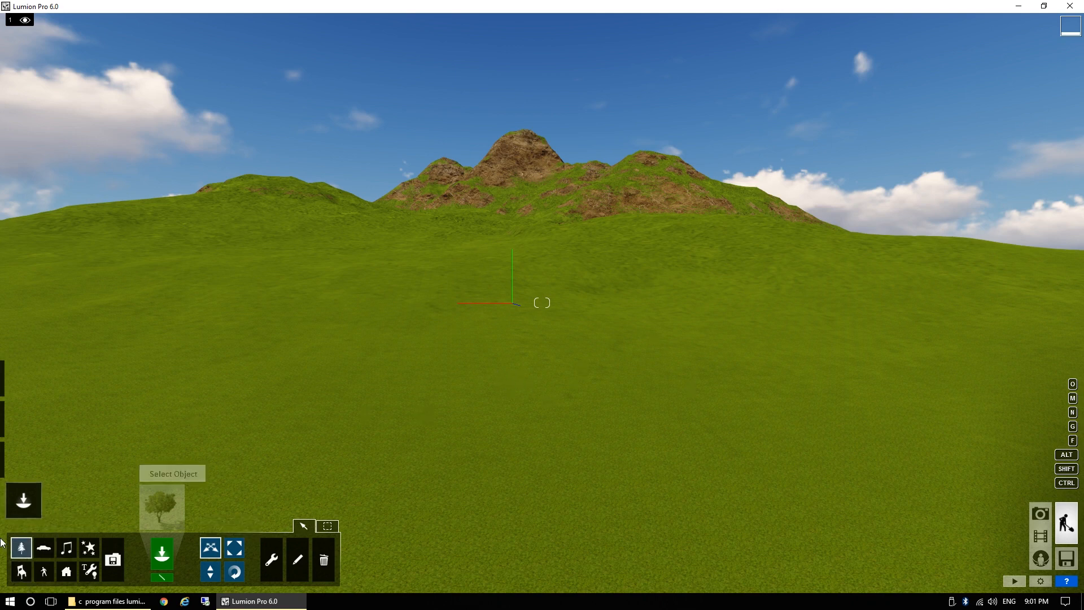
click(164, 515)
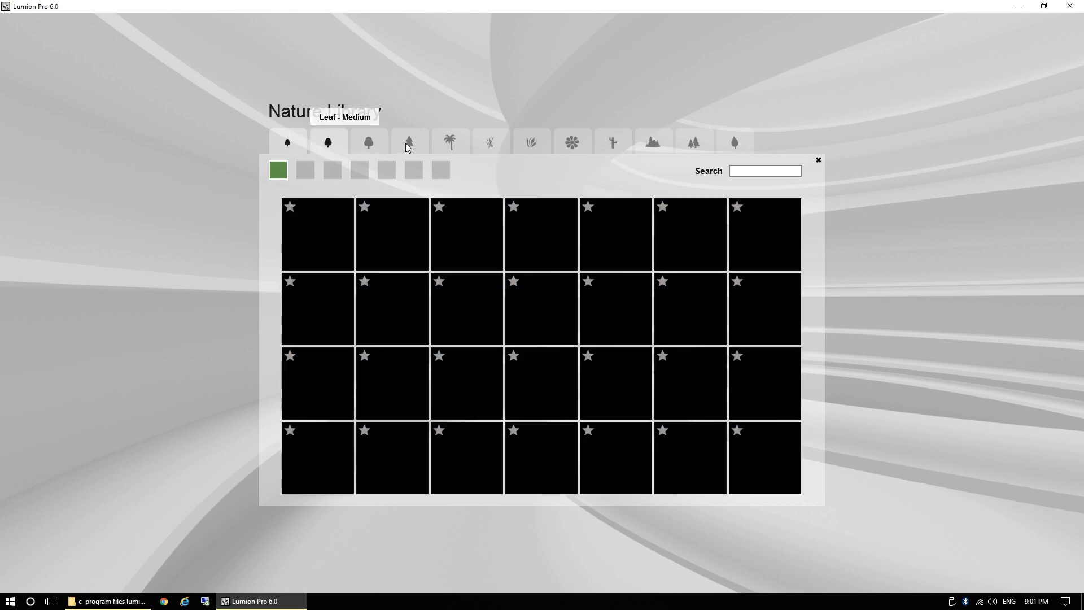
click(298, 146)
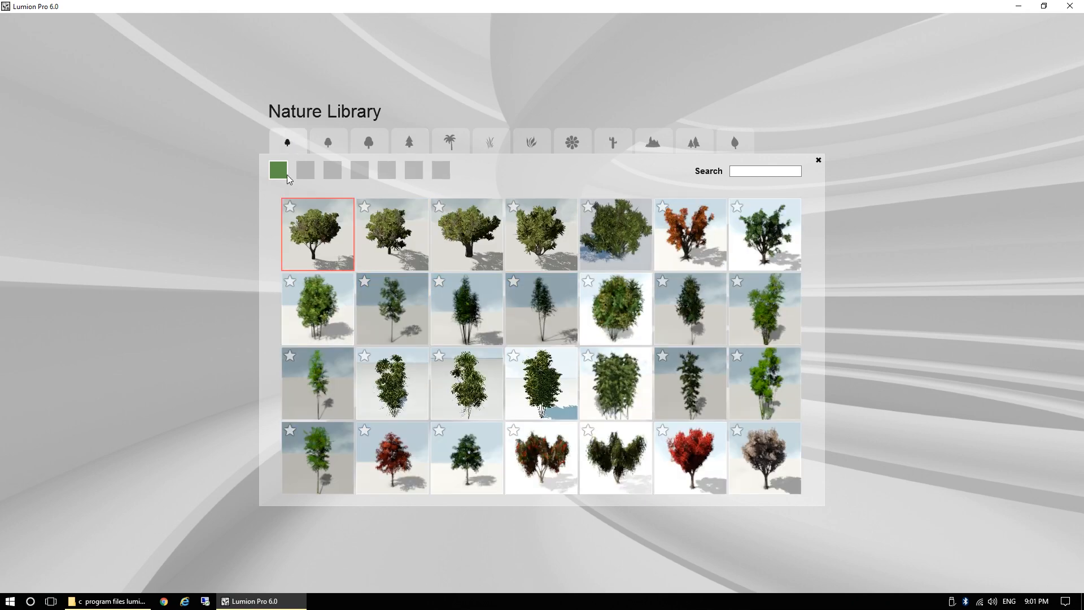
click(305, 171)
click(334, 173)
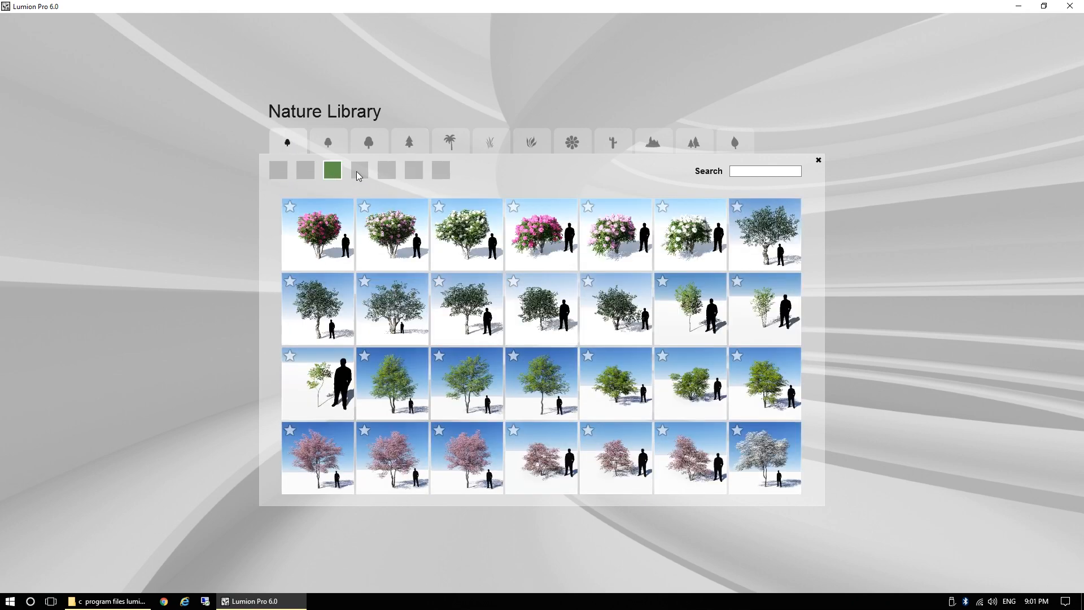
click(360, 171)
click(386, 171)
click(414, 171)
click(441, 171)
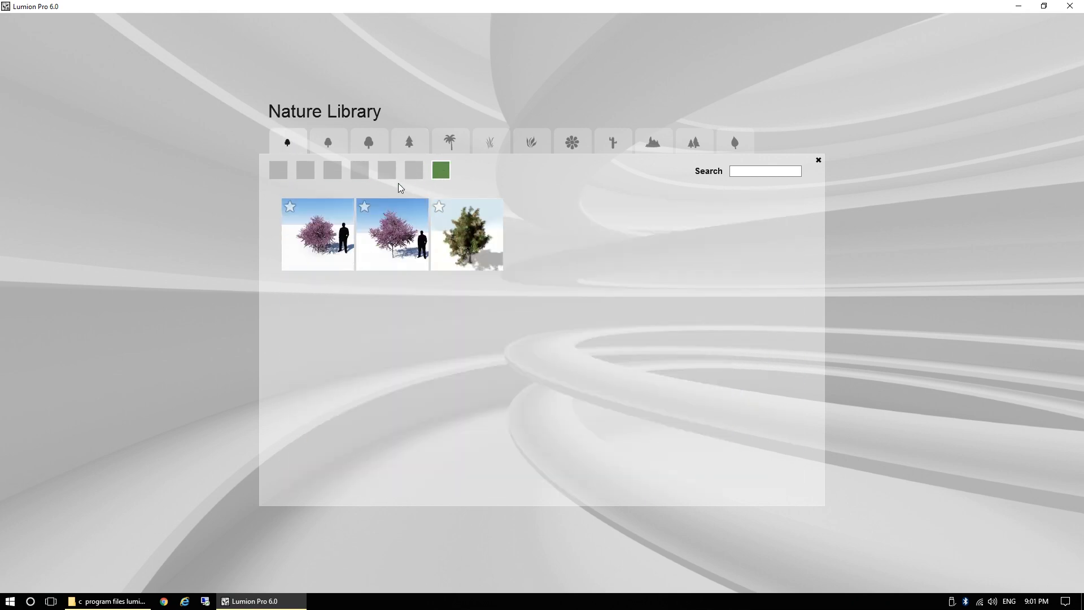
click(278, 173)
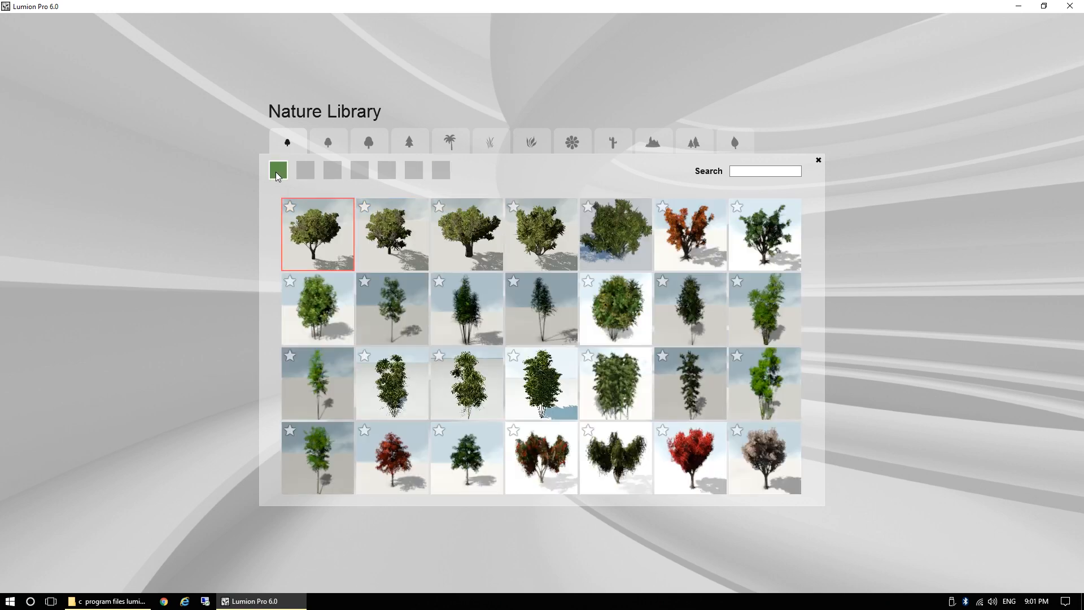
click(615, 144)
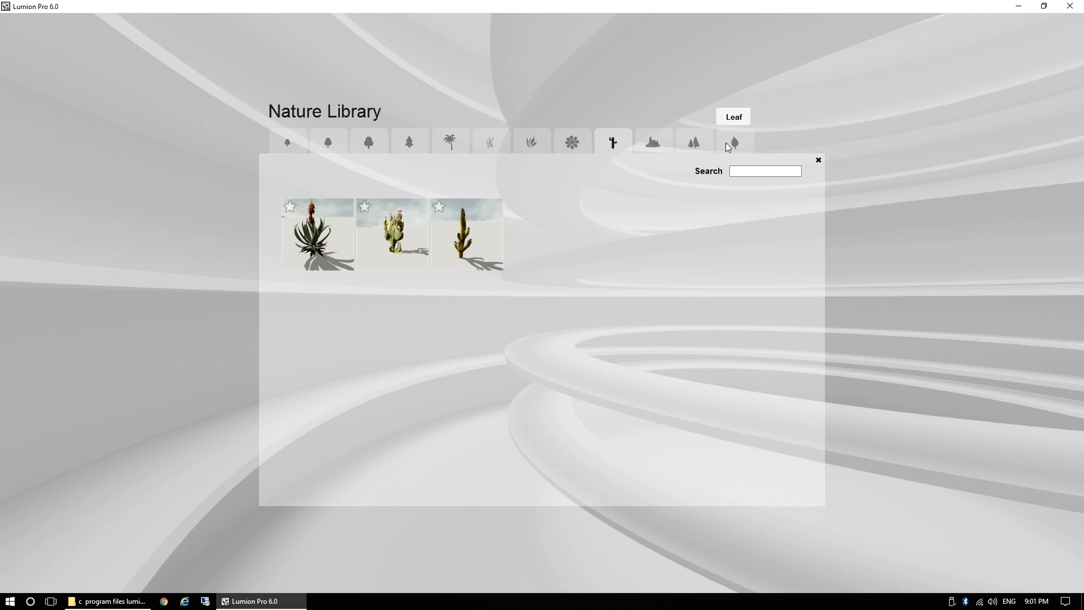
Choose the third tree in the first row of the small leaf trees and place one on the grass.
click(305, 148)
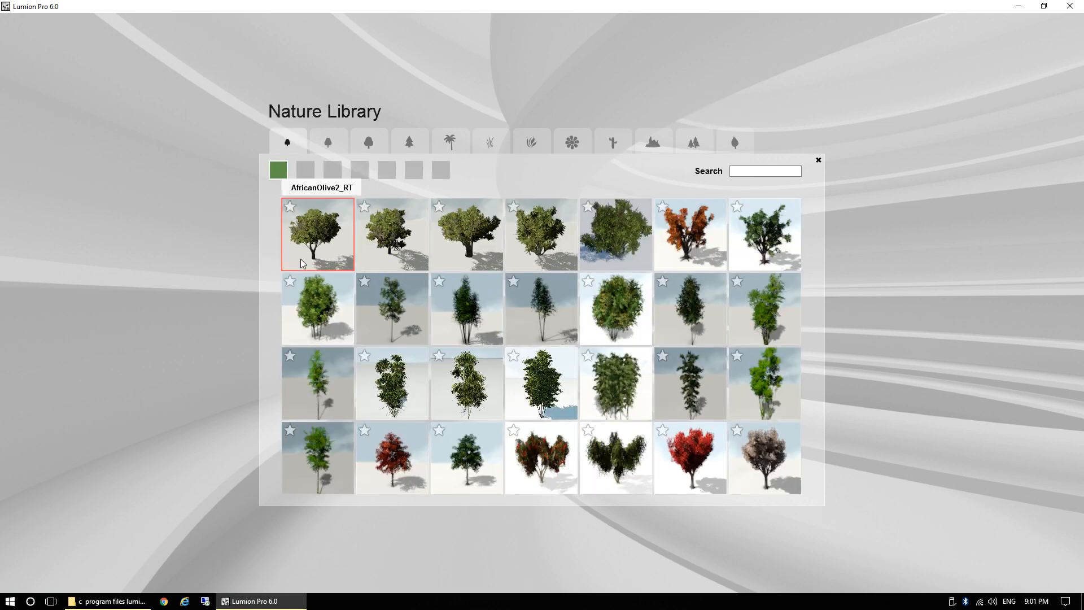
click(470, 244)
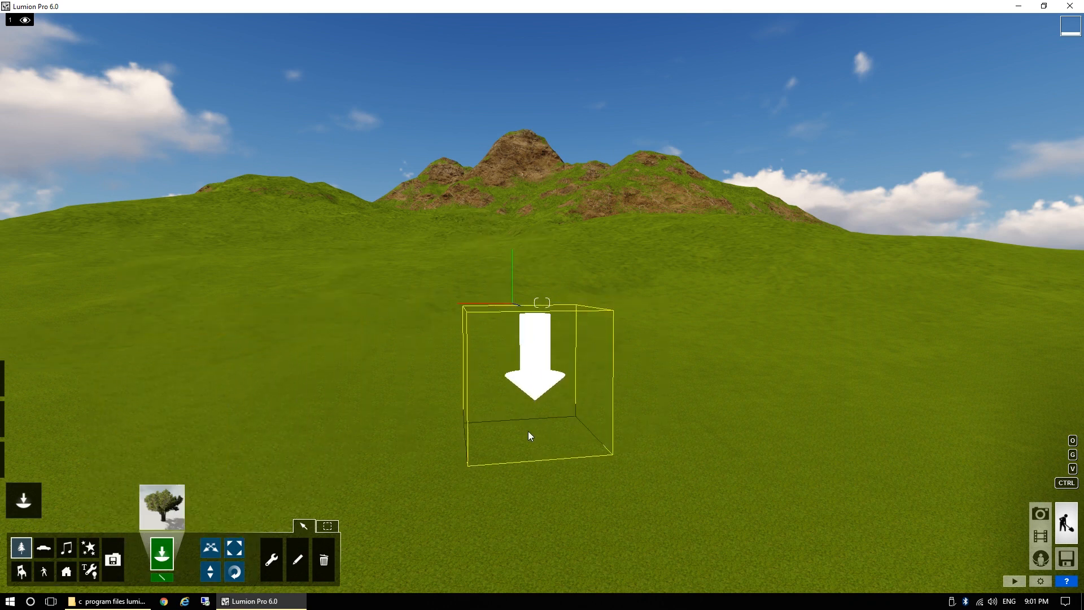
click(382, 375)
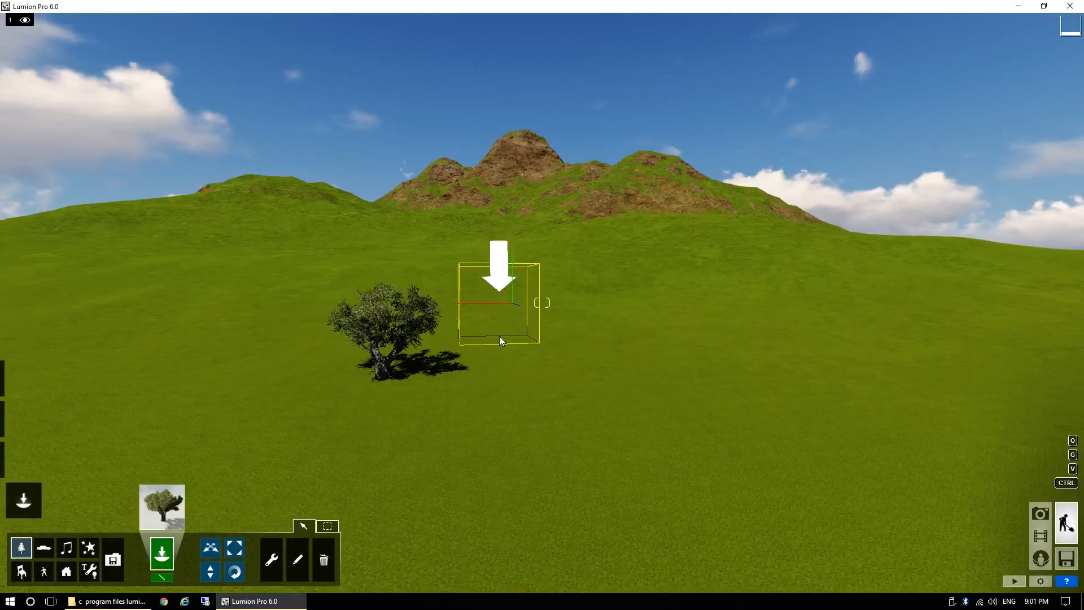
Place ten more copies of the olive tree, scattered near and far across the grass in front of the hills.
mouse_move(500, 336)
right_down()
mouse_move(471, 444)
mouse_move(588, 302)
mouse_move(477, 268)
mouse_move(361, 298)
mouse_move(85, 295)
mouse_move(181, 288)
mouse_move(491, 319)
right_up()
key(w)
key(e)
key(w)
key(d)
key(s)
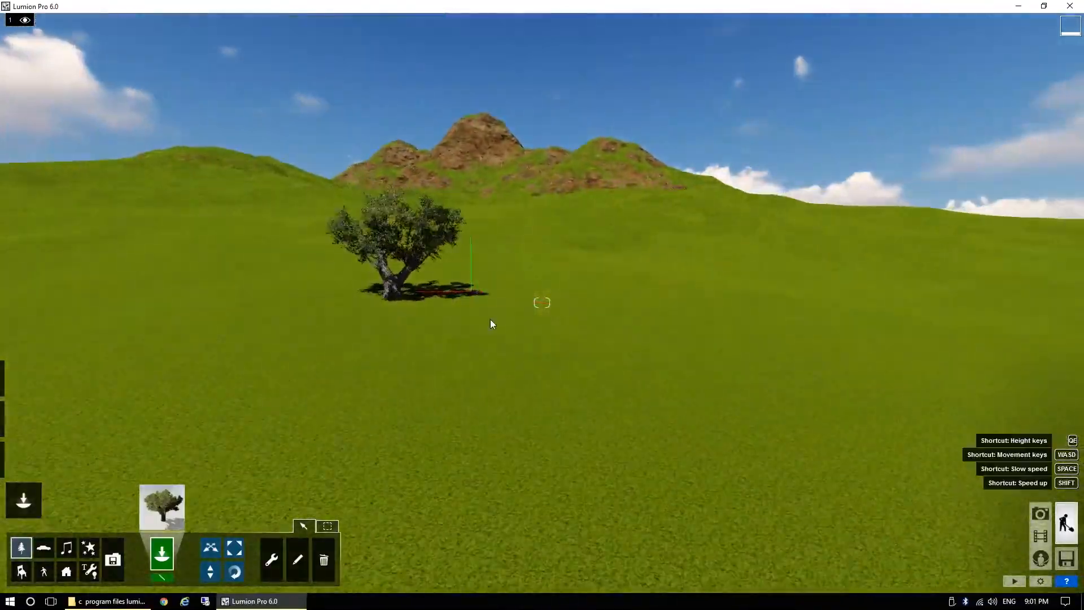
click(487, 269)
click(616, 257)
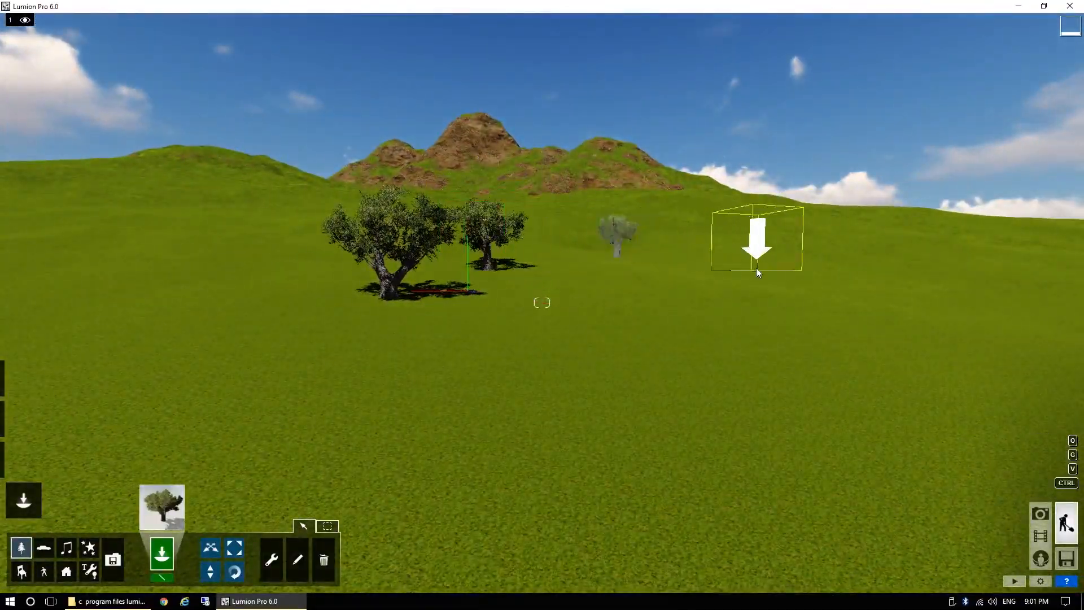
click(757, 268)
click(620, 314)
click(480, 375)
click(294, 373)
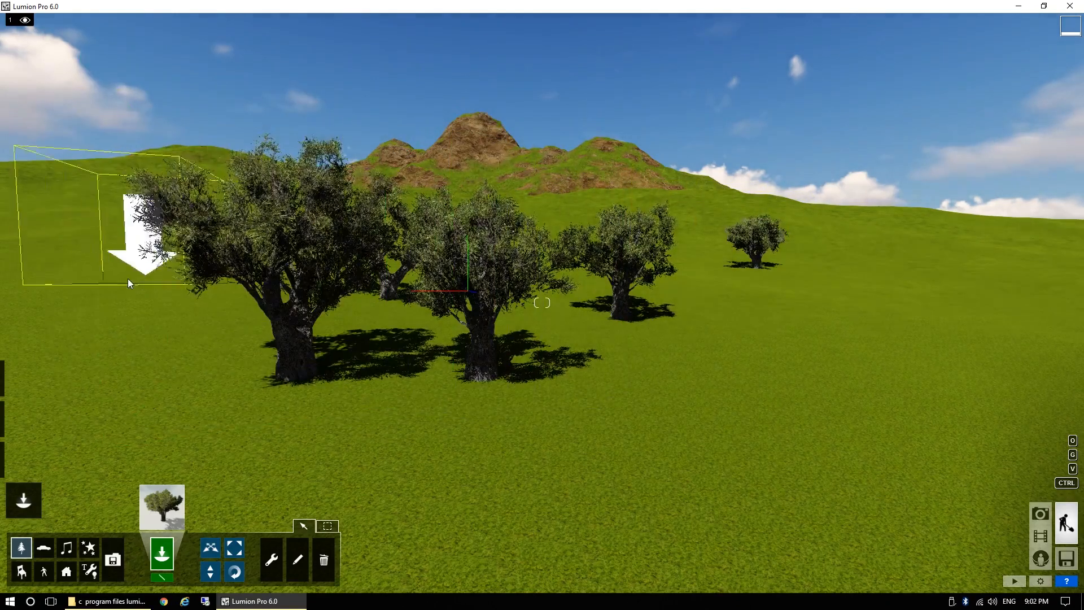
click(95, 394)
click(880, 351)
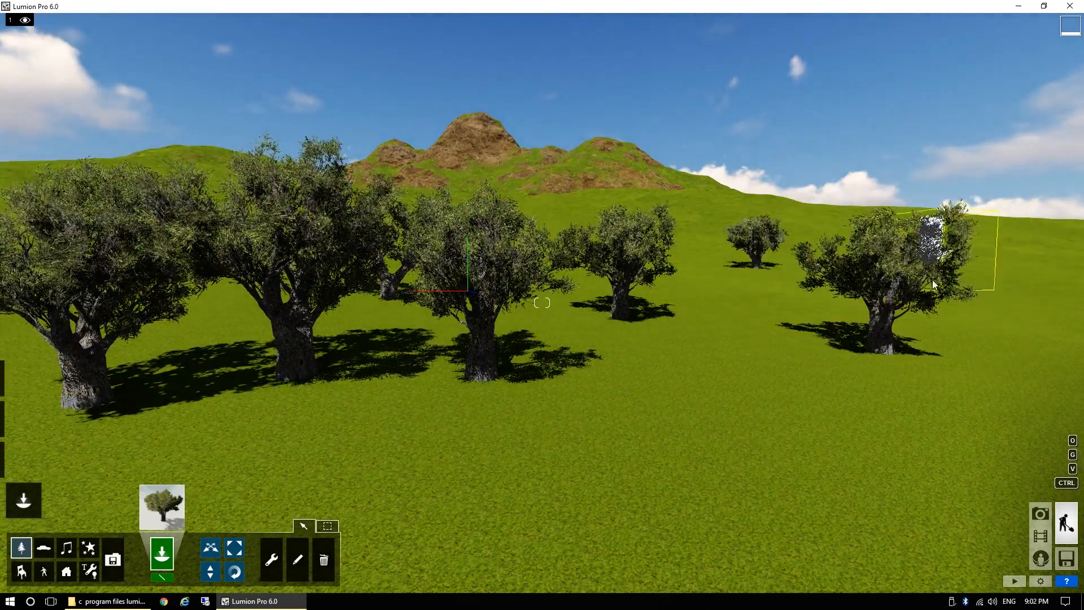
click(992, 291)
click(733, 306)
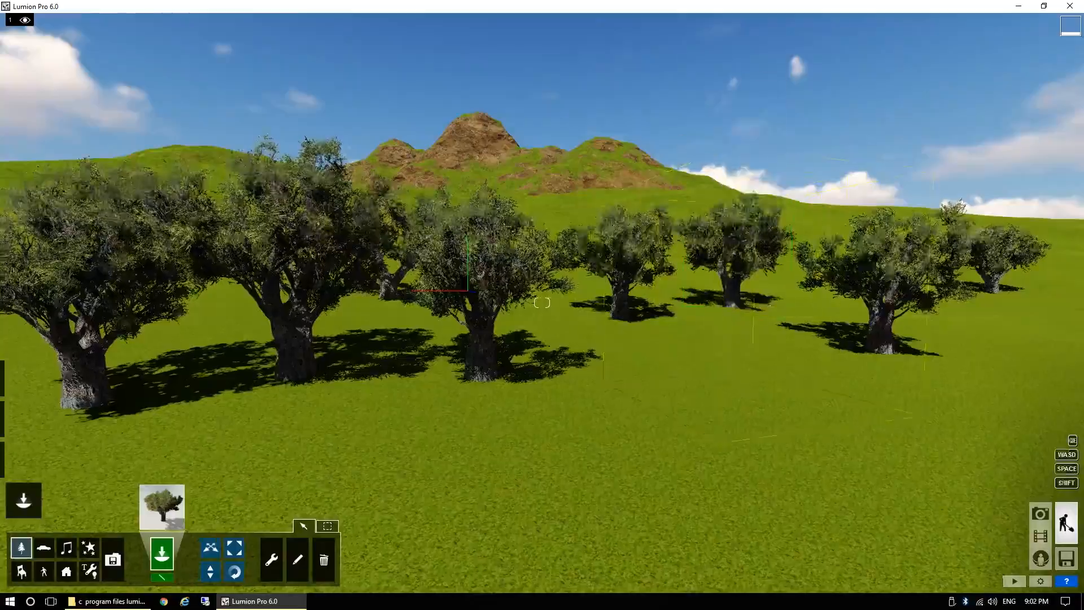
Place two more olive trees in the open gap between the existing ones and inspect a tree up close.
key(d)
right_drag(733, 306, 748, 388)
key(d)
key(w)
key(a)
key(w)
key(s)
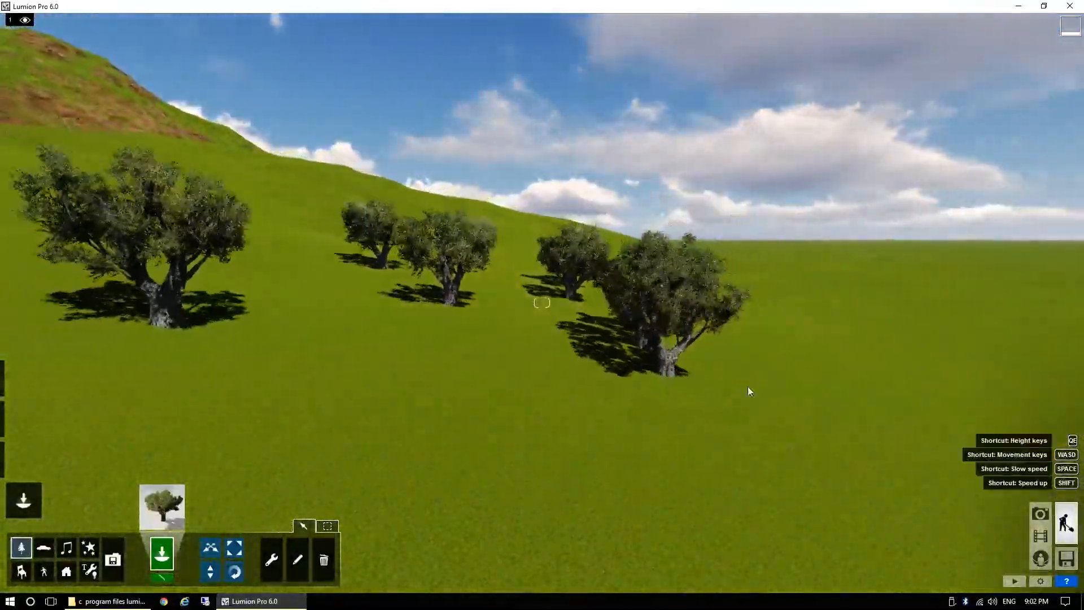
click(469, 372)
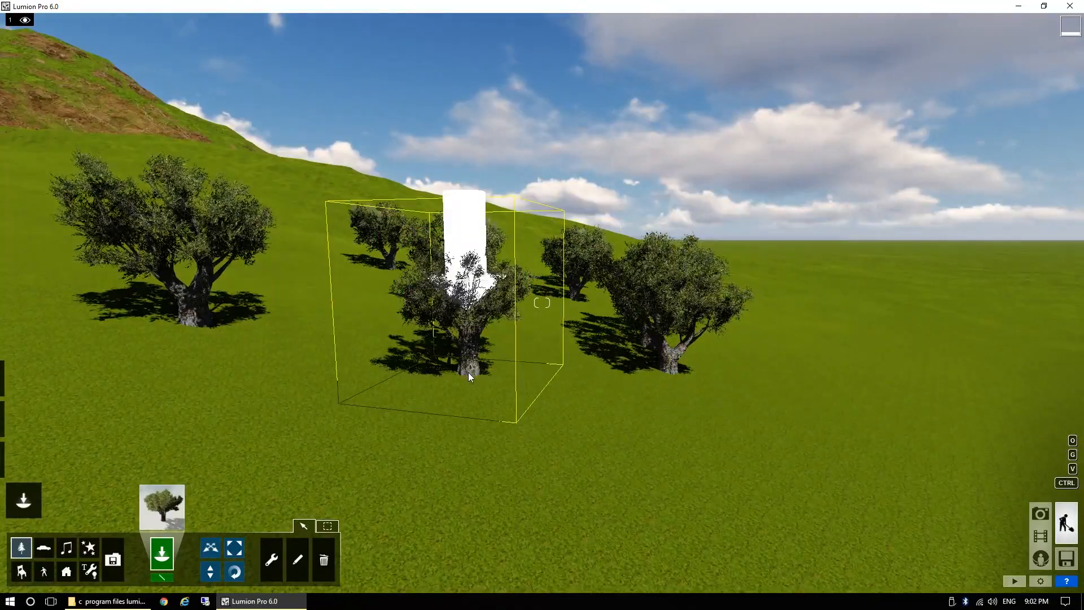
click(362, 381)
key(w)
right_drag(493, 404, 457, 362)
key(w)
key(w)
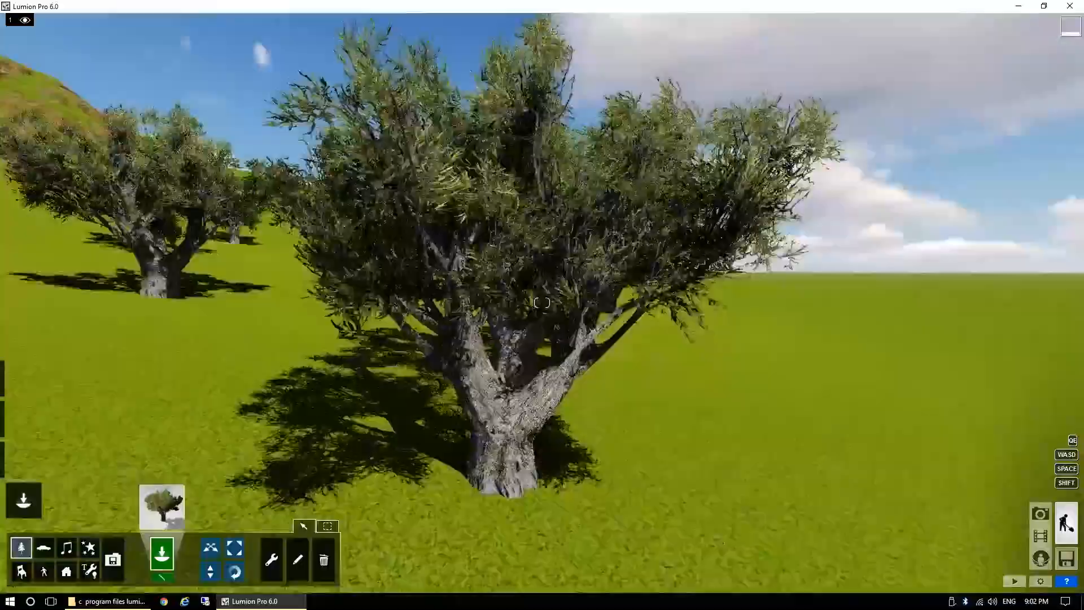
key(s)
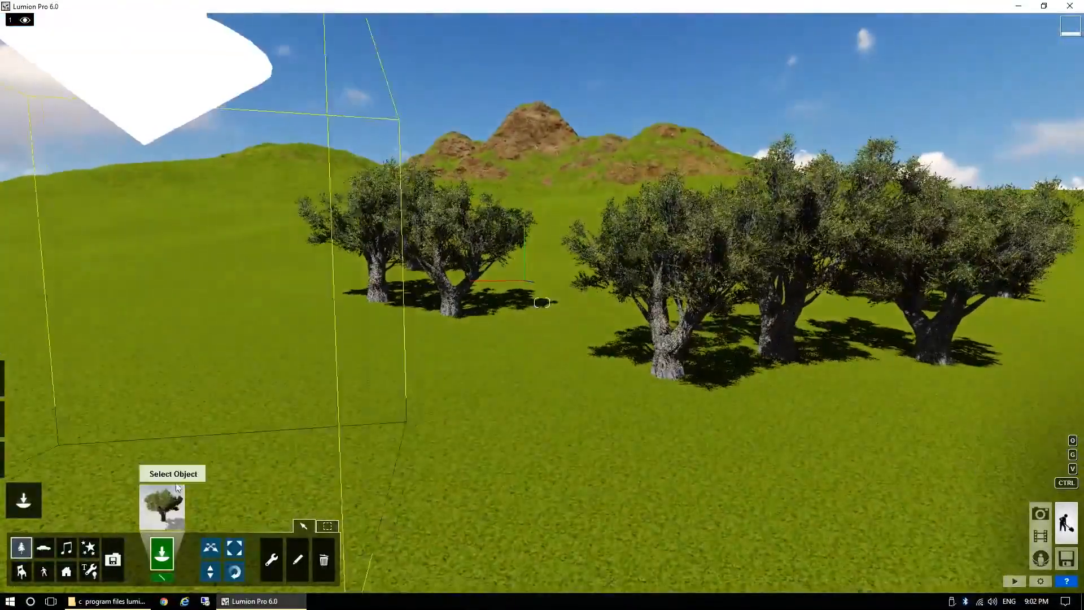
Choose a bamboo plant from the small leaf trees and place five of them on the grass in front of the olive trees.
click(163, 506)
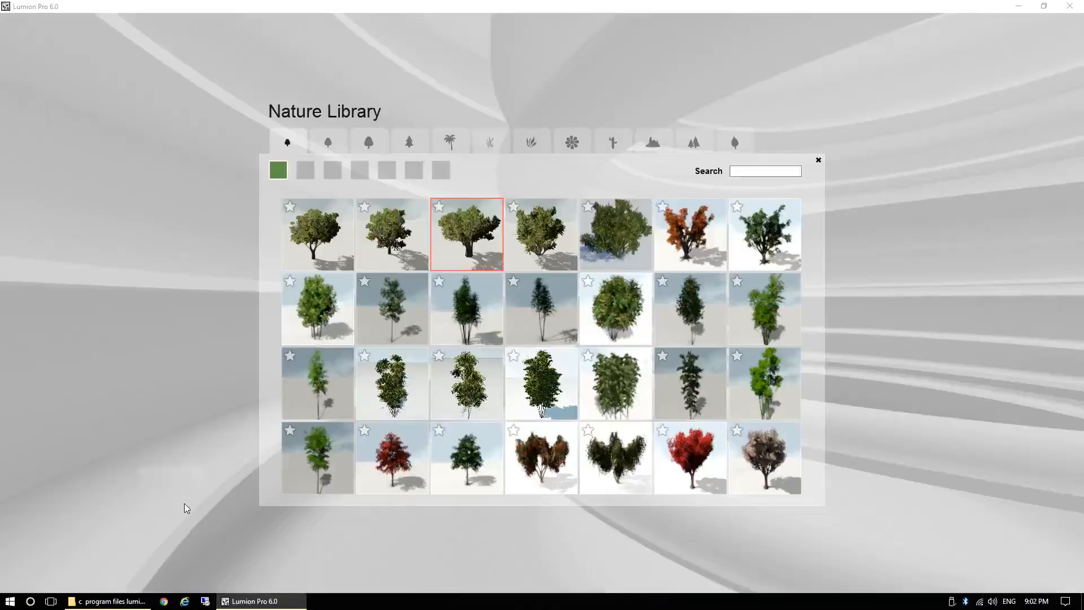
click(535, 321)
click(373, 356)
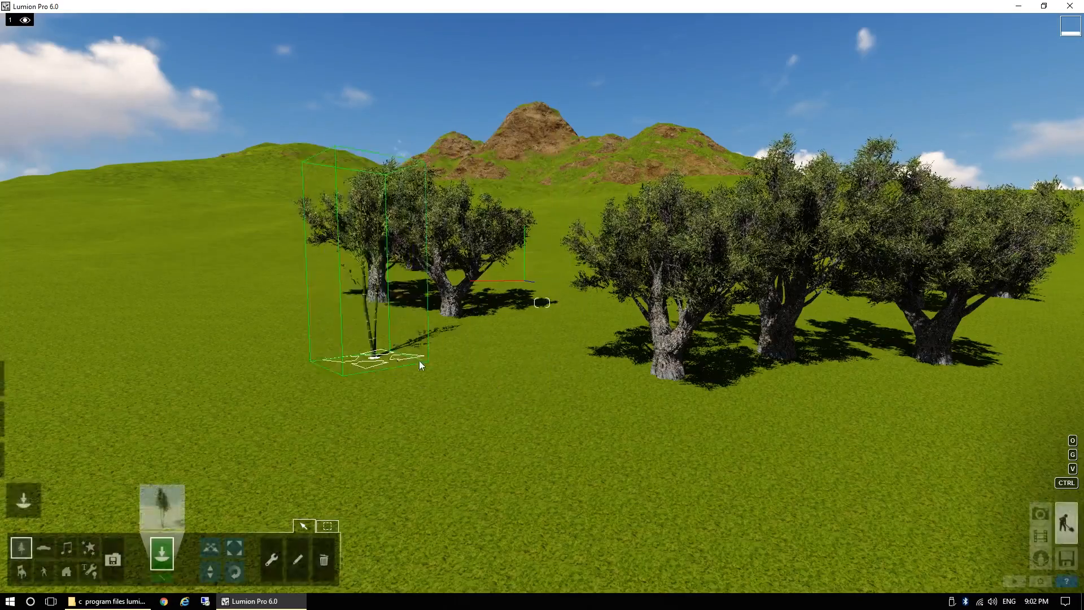
click(535, 329)
click(509, 417)
click(278, 407)
click(146, 357)
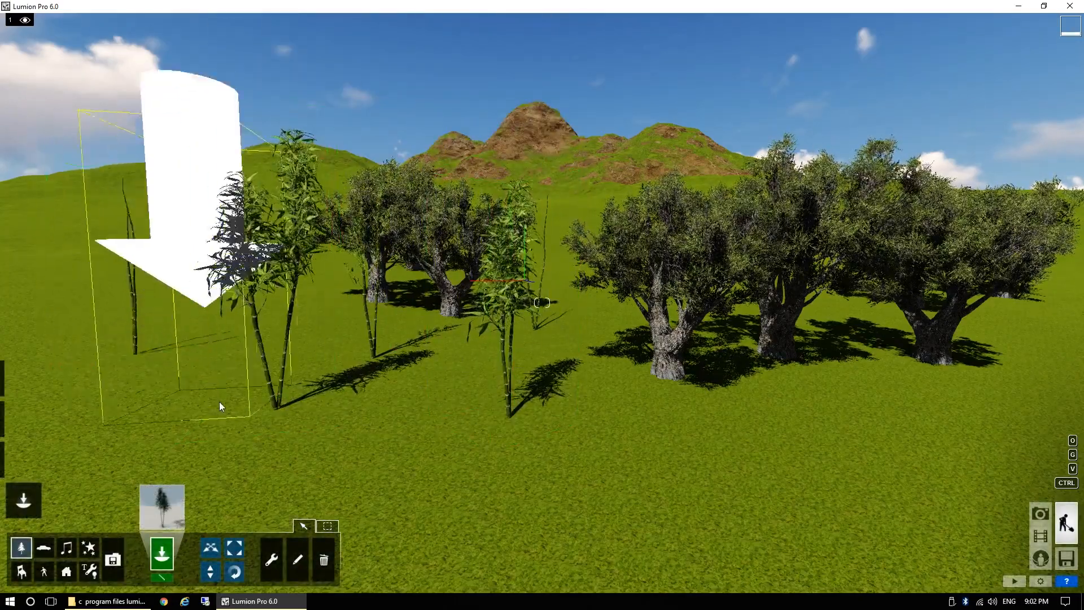
Place five more bamboo plants in a loose row on the grass in front of the existing bamboo and olive trees.
key(s)
right_drag(219, 401, 373, 389)
key(w)
key(a)
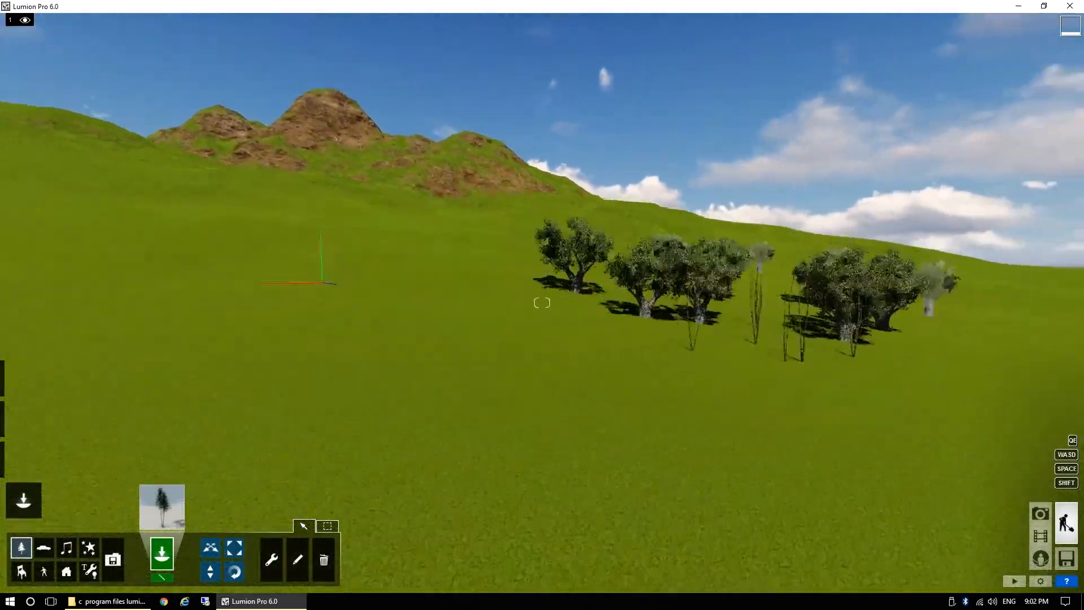
right_drag(542, 302, 677, 319)
key(w)
key(d)
right_drag(543, 302, 406, 303)
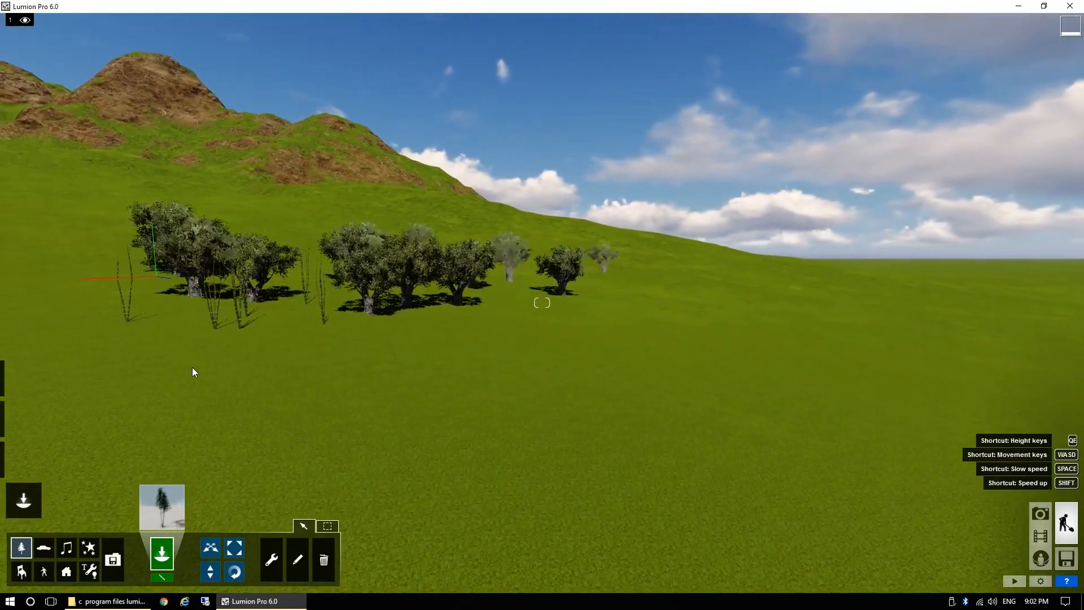
click(192, 368)
click(348, 371)
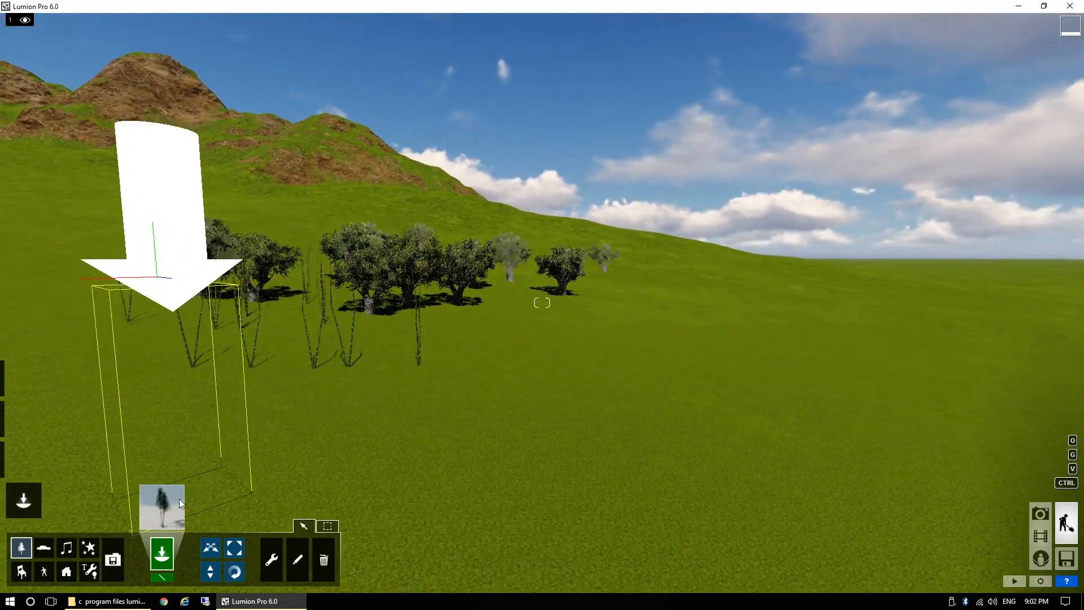
Choose the third palm in the third row of the palm trees and place three of them on the open grass beside the bamboo.
click(164, 506)
click(450, 143)
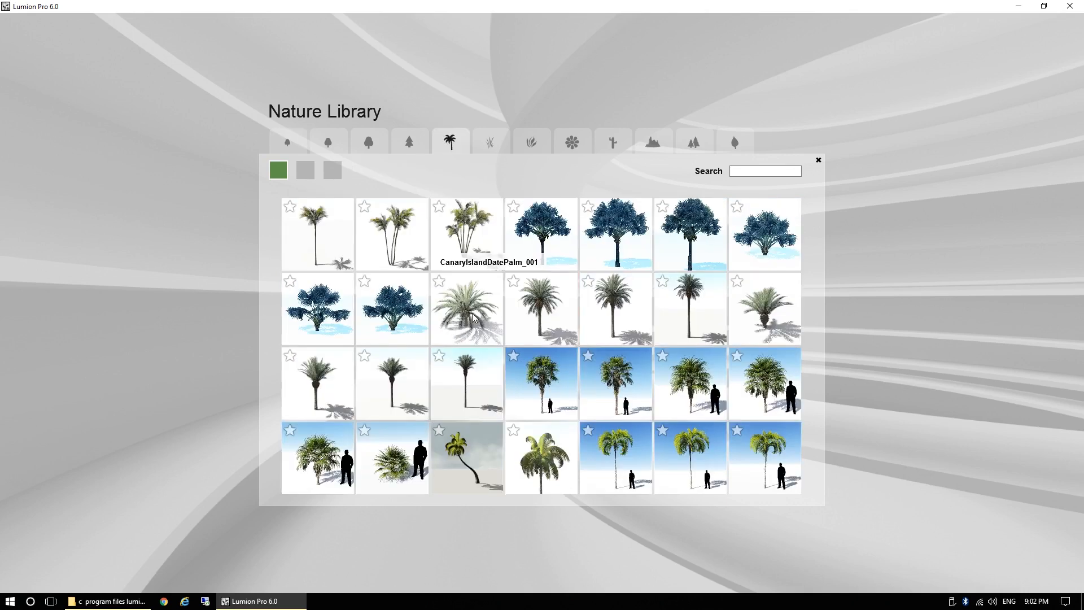
click(463, 395)
click(545, 427)
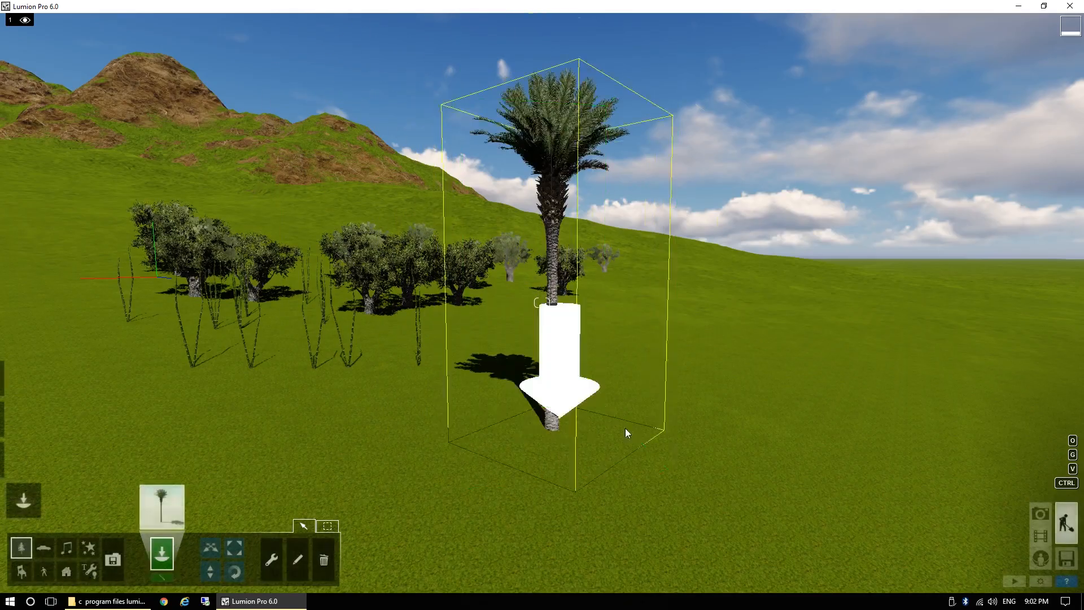
click(697, 414)
click(364, 498)
key(d)
right_drag(540, 510, 508, 528)
key(d)
right_drag(542, 302, 353, 303)
key(s)
right_drag(418, 526, 451, 513)
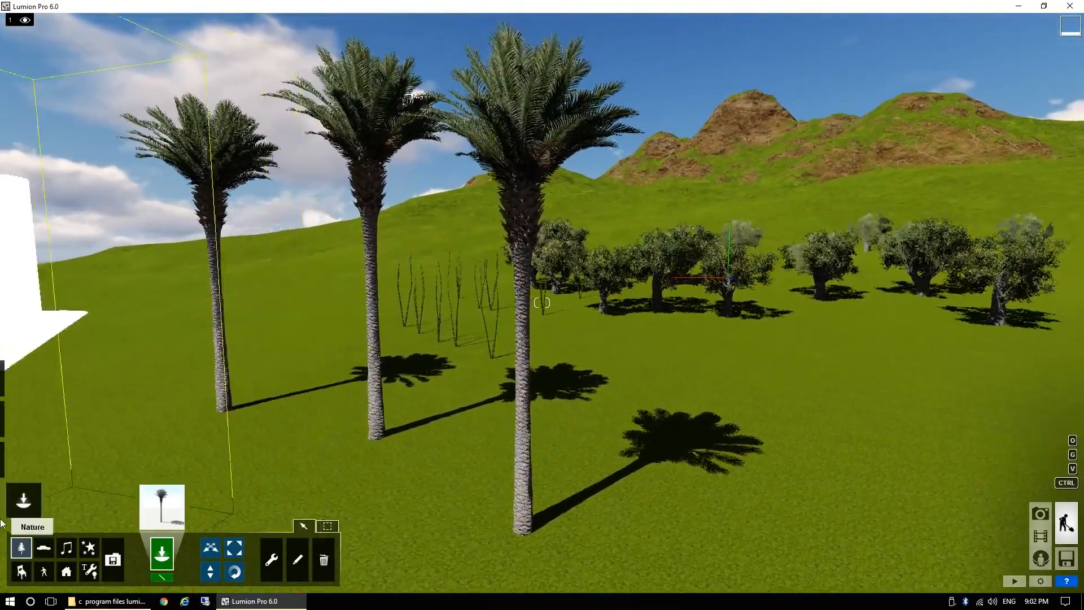
Turn the sun direction to the west-southwest and lower the sun height to just above the horizon.
mouse_move(24, 501)
click(23, 385)
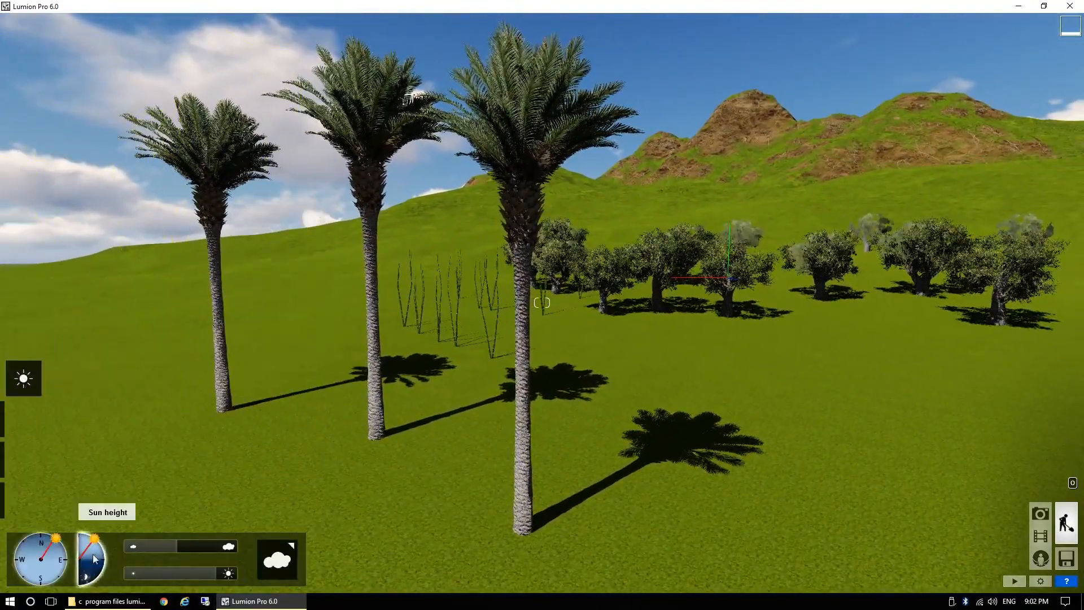
drag(96, 541, 20, 570)
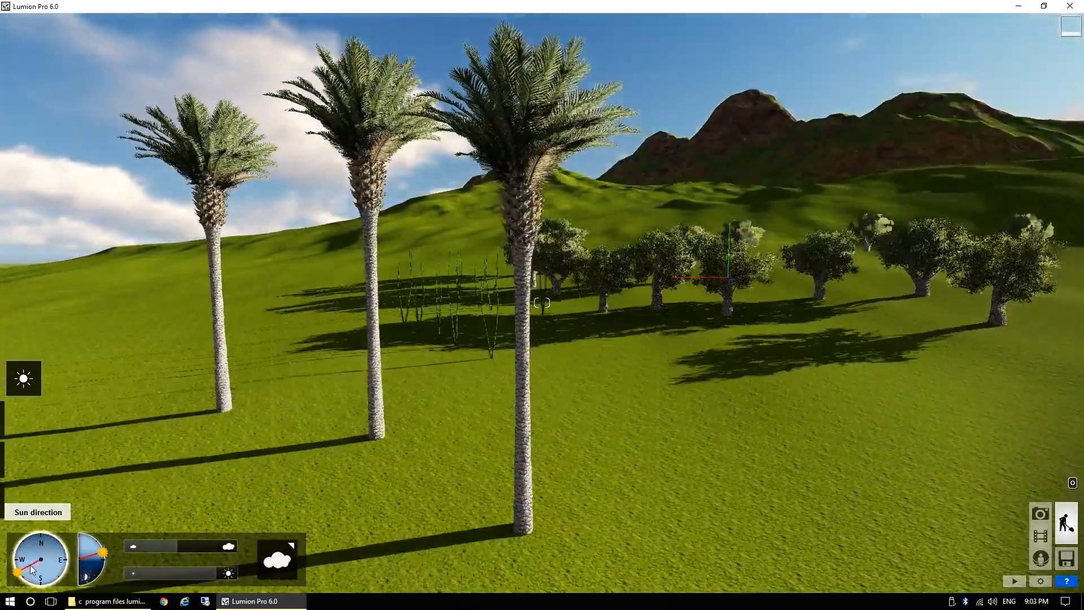
drag(103, 550, 107, 557)
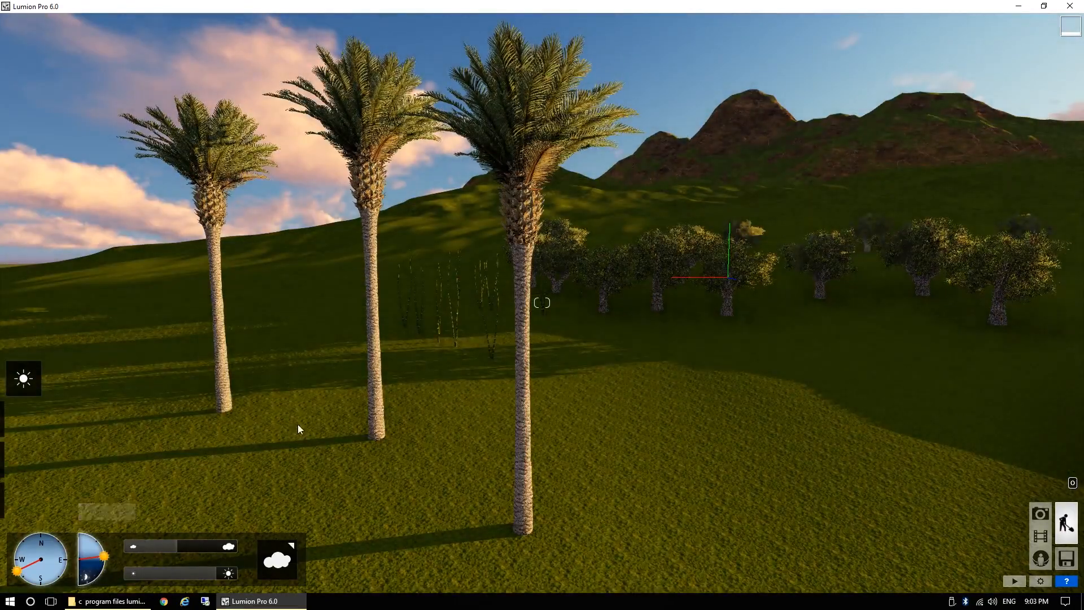
Examine the low sunlight and long shadows around the palm trees, looking towards the sun.
key(a)
right_drag(298, 429, 497, 353)
key(a)
mouse_move(542, 302)
right_down()
mouse_move(734, 292)
mouse_move(593, 306)
mouse_move(615, 326)
mouse_move(616, 353)
mouse_move(568, 362)
mouse_move(526, 302)
right_up()
key(s)
key(a)
key(s)
key(a)
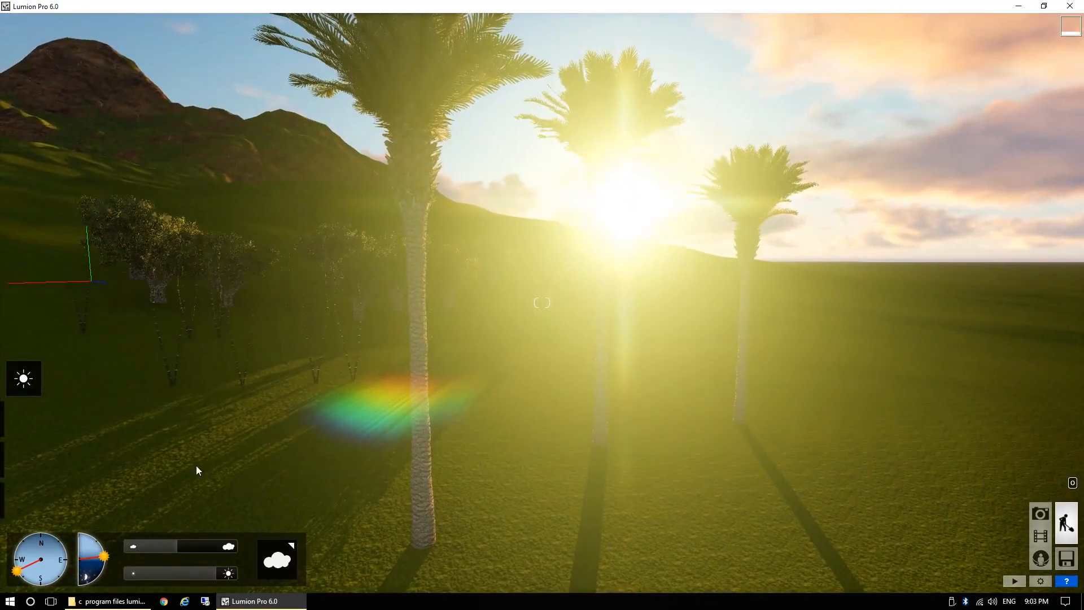
Choose Car_002 from the Transport Library and place one on the grass in front of the palm trees.
click(30, 502)
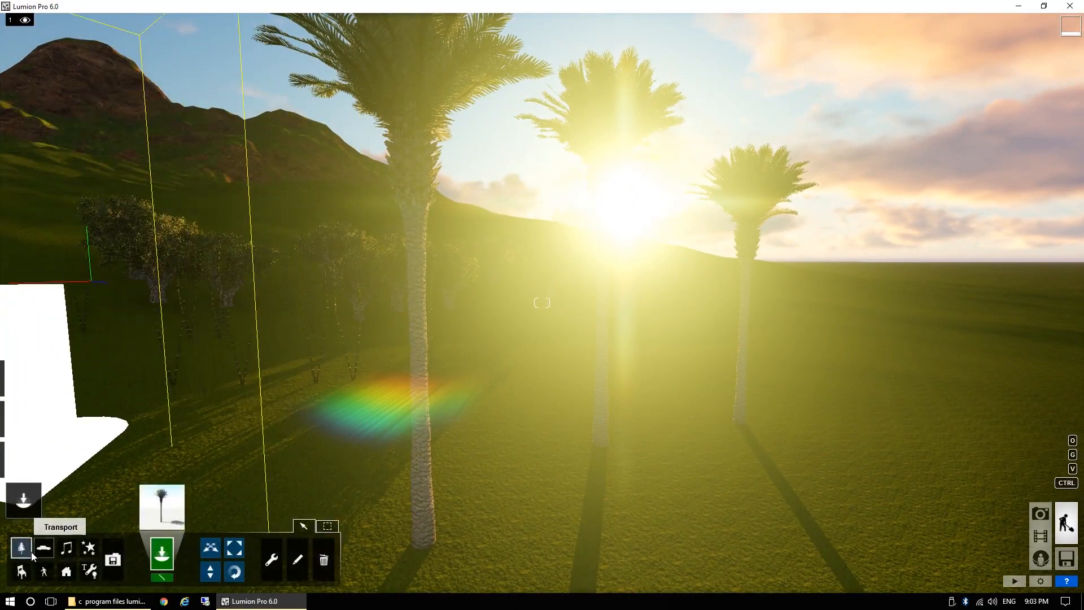
right_drag(605, 411, 570, 418)
key(d)
key(d)
right_drag(802, 377, 697, 378)
key(s)
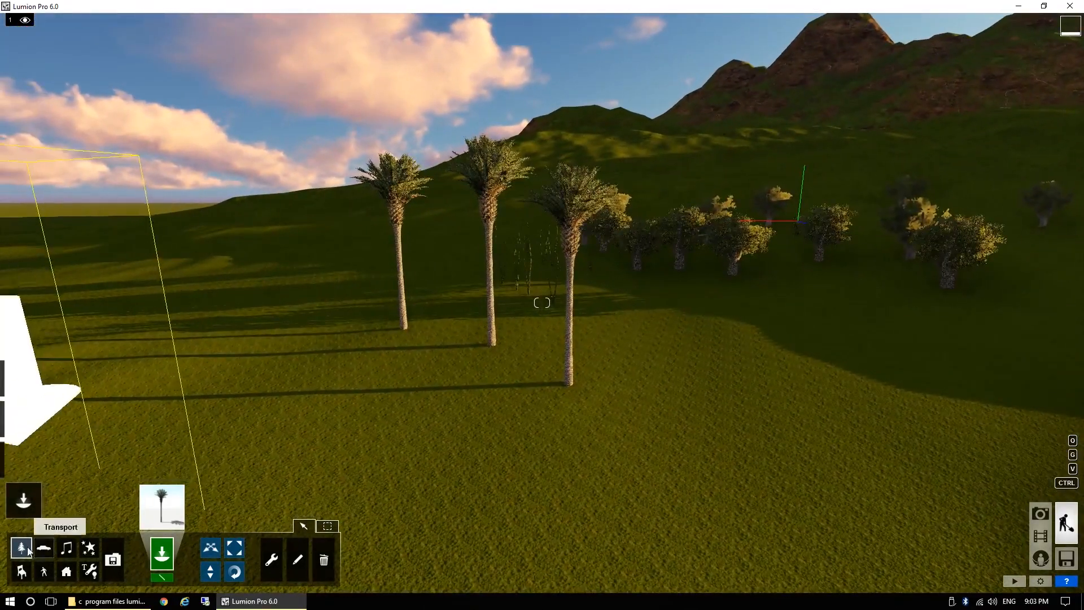
click(44, 549)
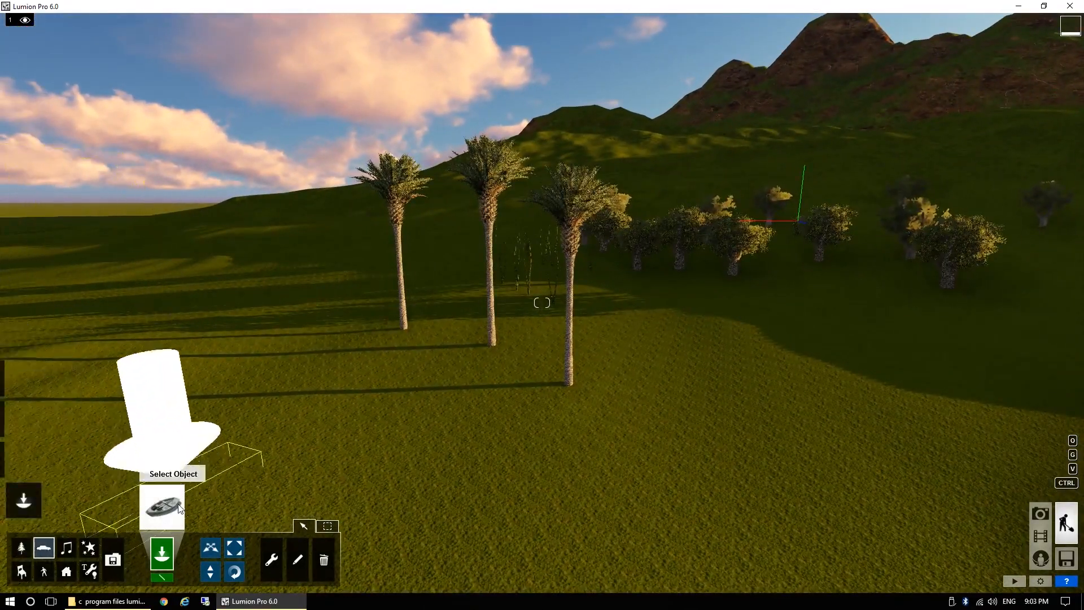
click(163, 506)
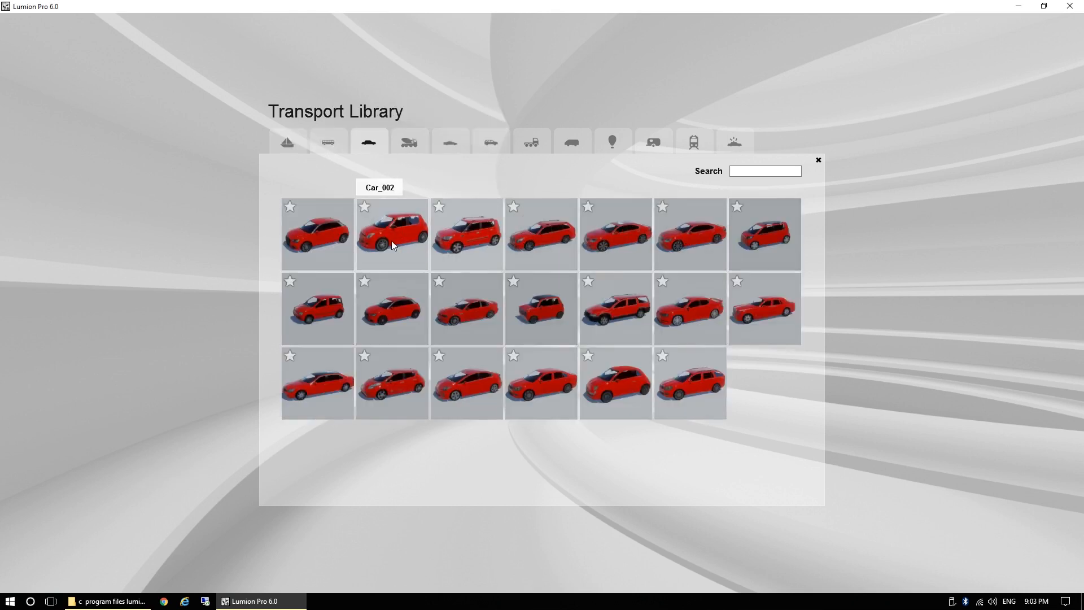
click(376, 223)
click(445, 431)
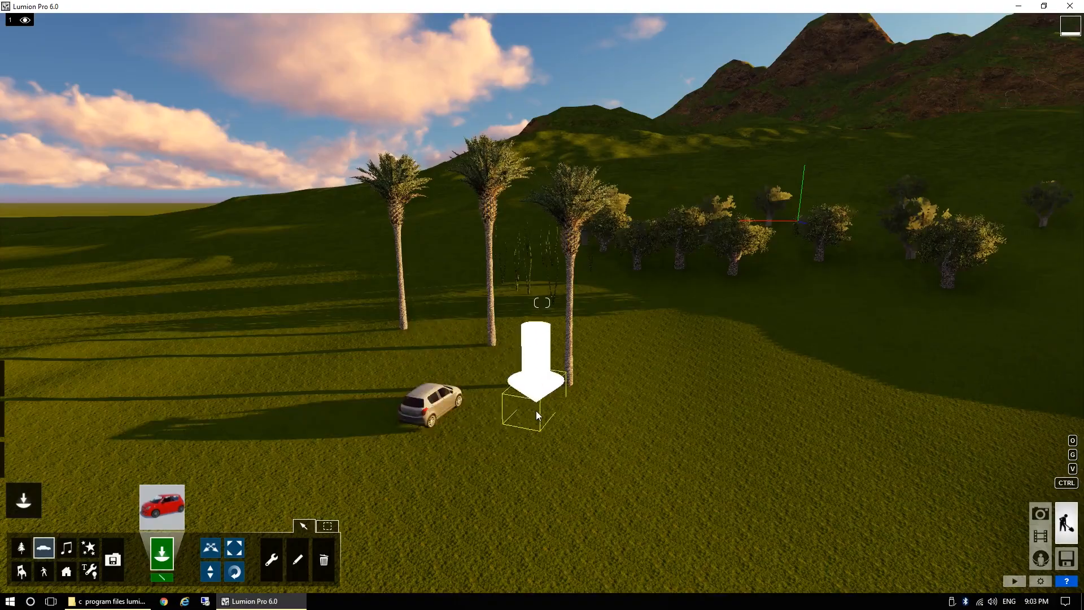
Place two more copies of the car on either side of the first one and inspect the cars up close.
click(536, 411)
click(341, 357)
key(w)
right_drag(384, 452, 706, 407)
key(d)
right_drag(542, 303, 181, 299)
key(d)
right_drag(542, 429, 305, 466)
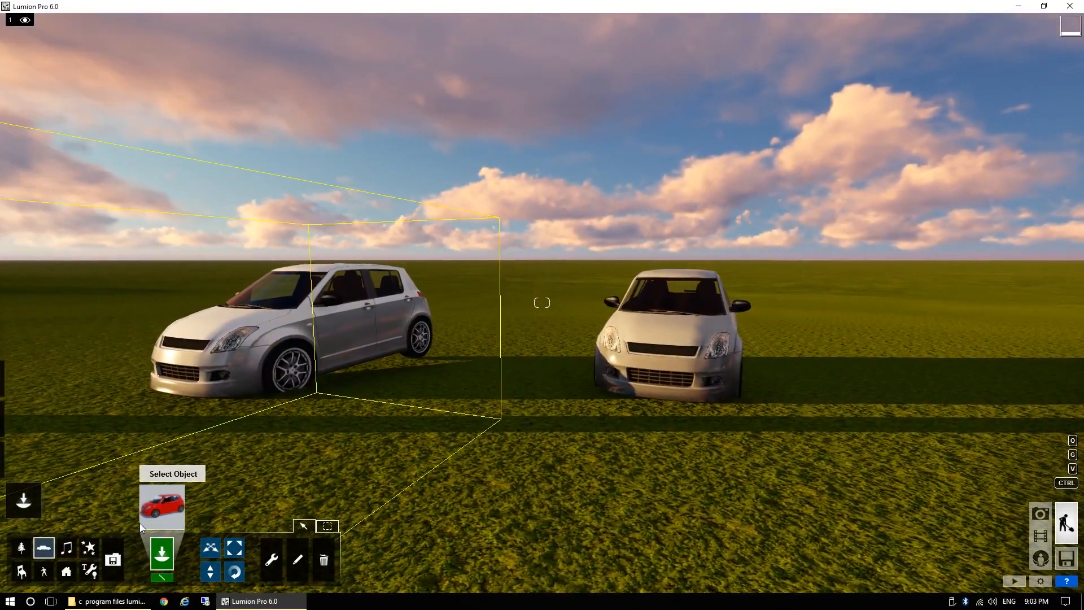
Browse the Indoor Library categories and choose the row of blue theatre seats from Seating.
click(22, 571)
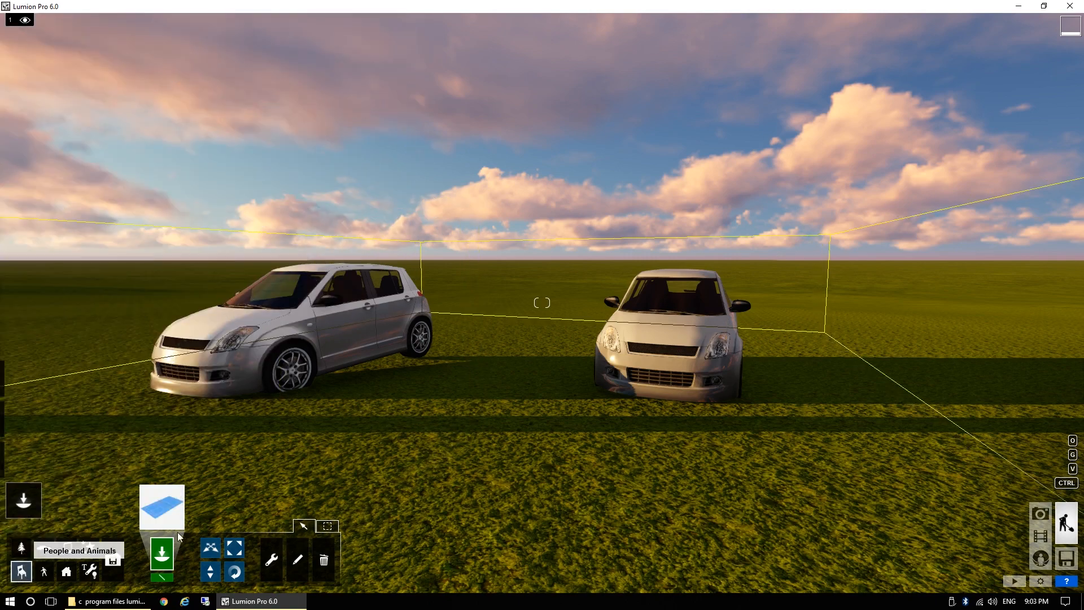
click(162, 507)
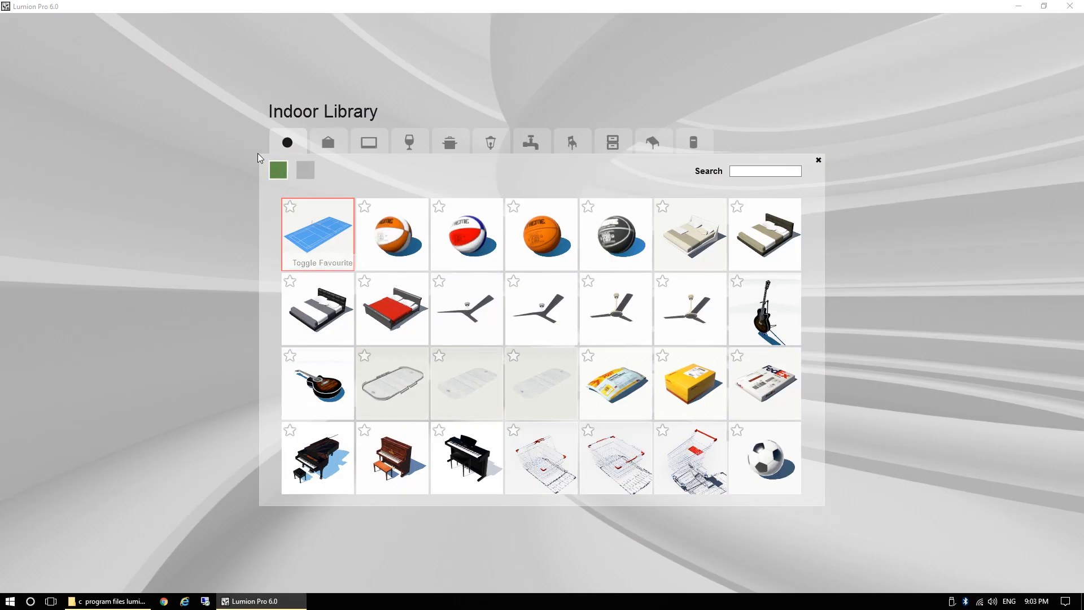
click(380, 145)
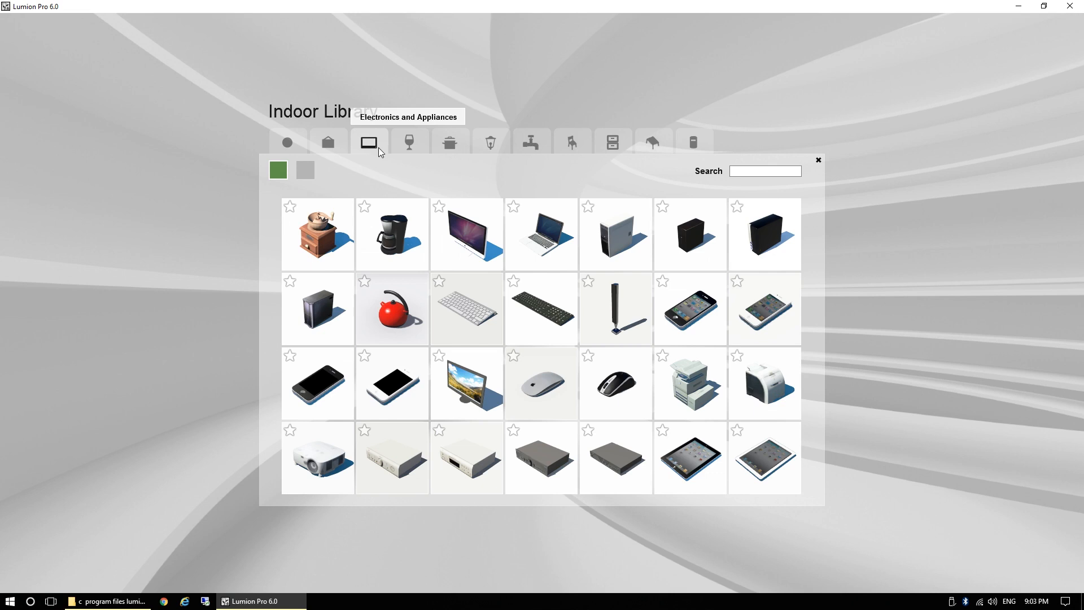
click(405, 147)
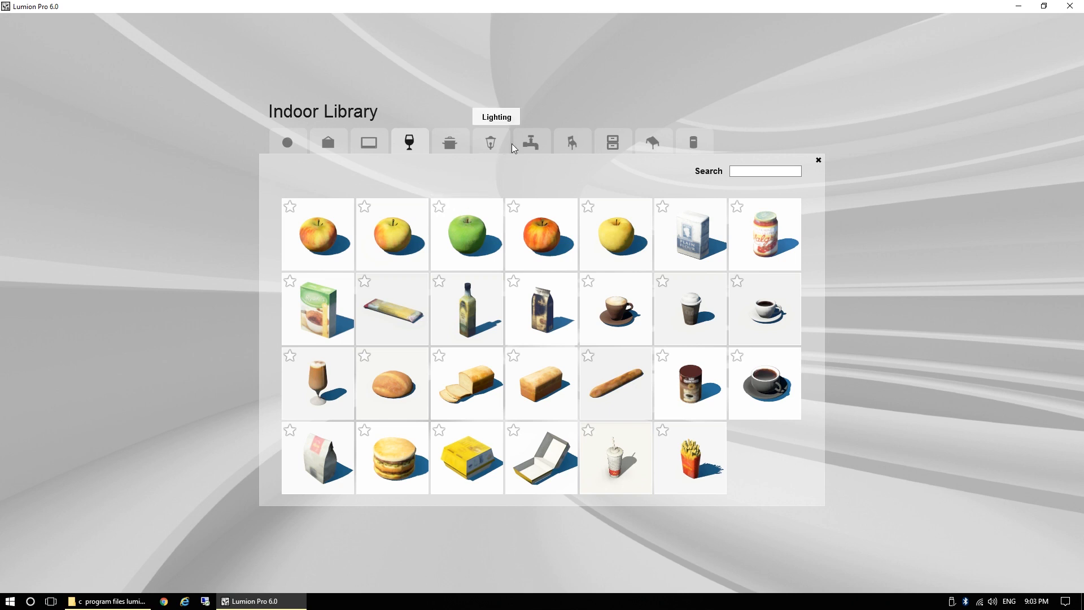
click(542, 147)
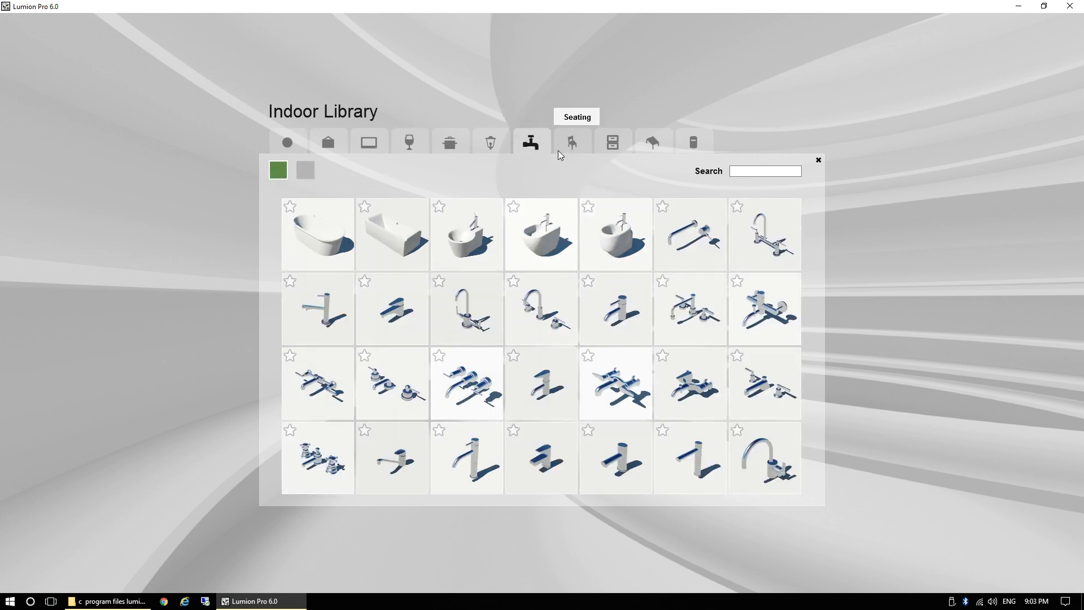
click(583, 138)
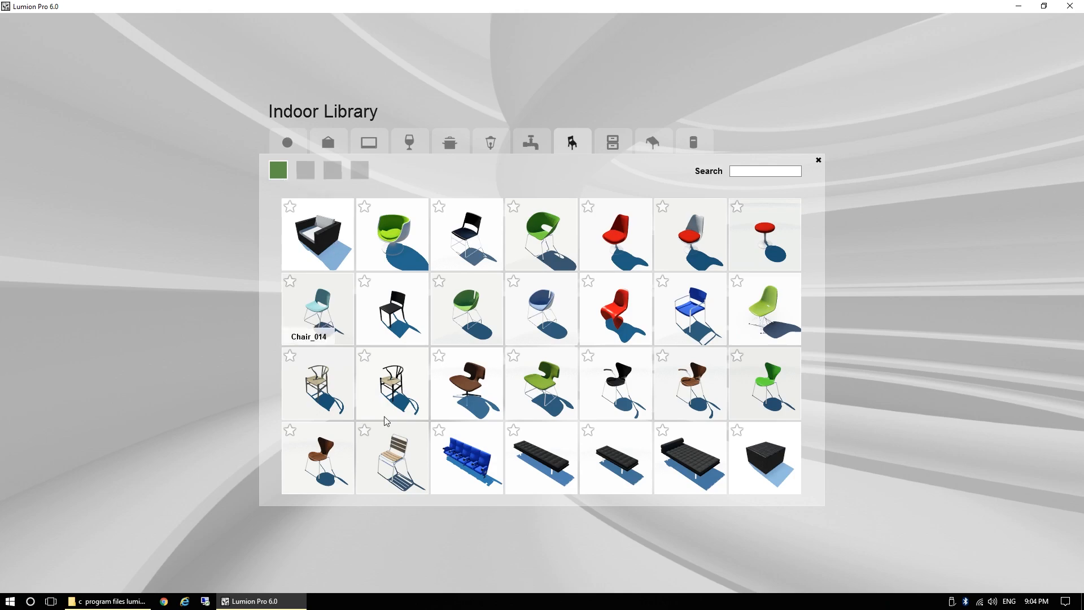
click(438, 487)
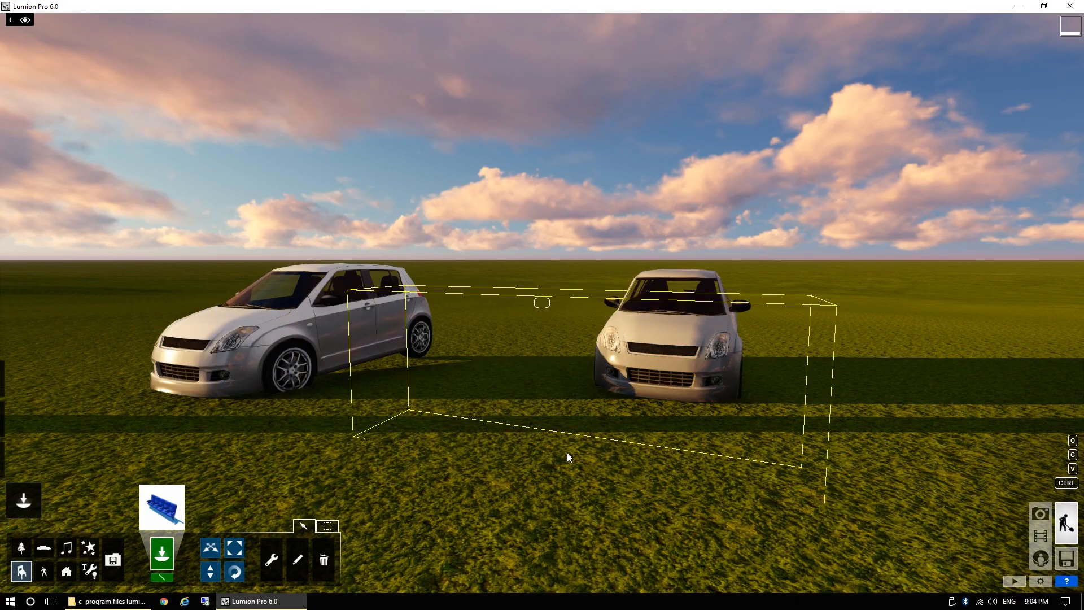
Place three rows of the theatre seats on the grass, in front of and beside the two nearby cars.
click(568, 453)
click(62, 436)
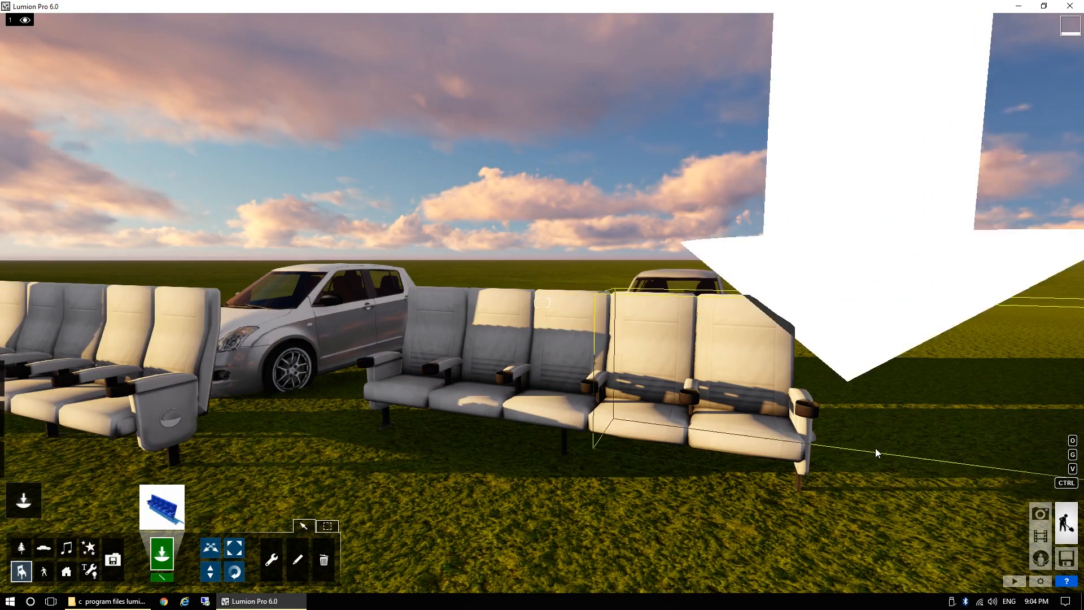
click(948, 390)
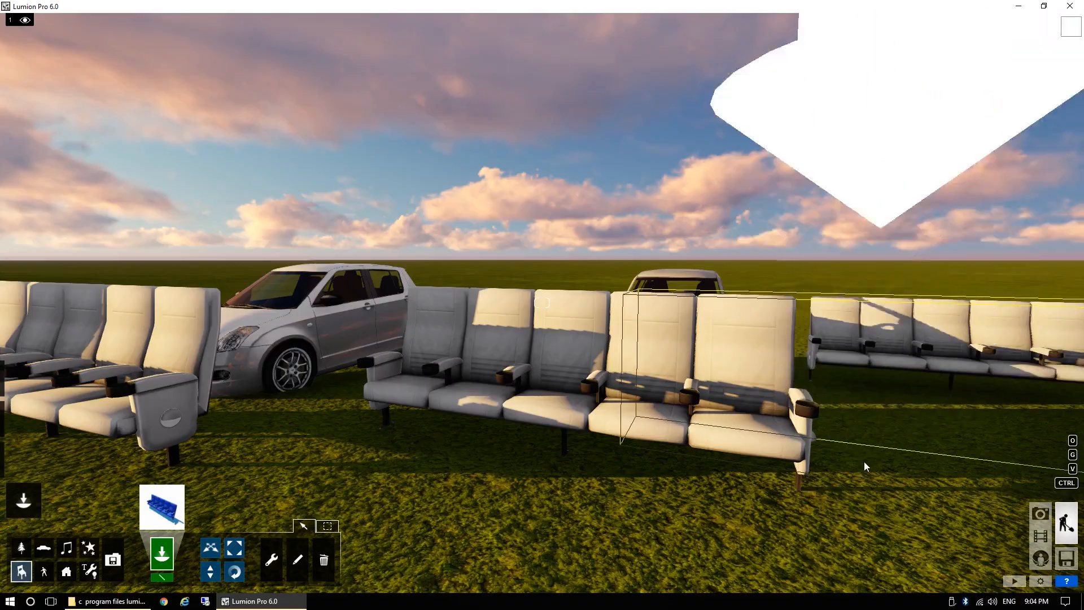
Choose the standing man in tank top and shorts from the Character Library and place him near the seats and palm trunks.
key(s)
right_drag(864, 462, 903, 495)
key(s)
key(w)
key(a)
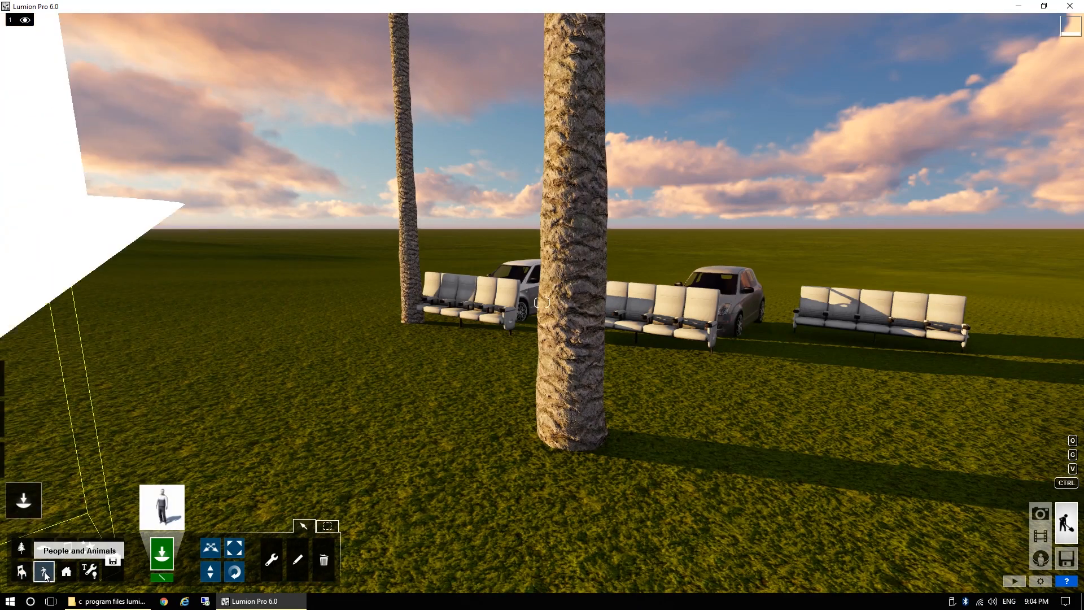
click(151, 520)
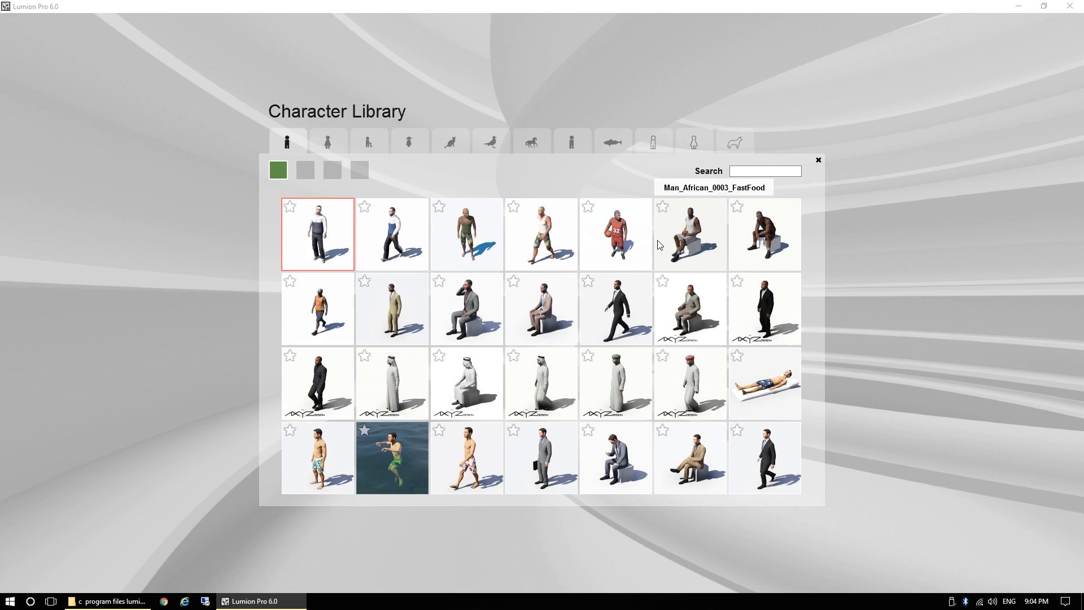
click(468, 238)
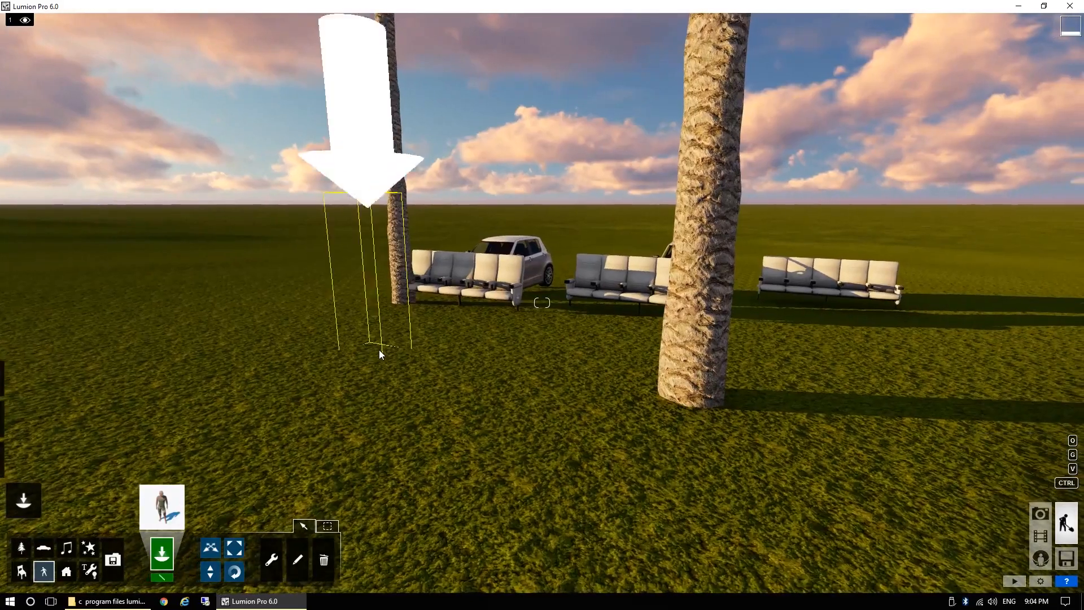
click(385, 354)
key(a)
right_drag(384, 354, 355, 379)
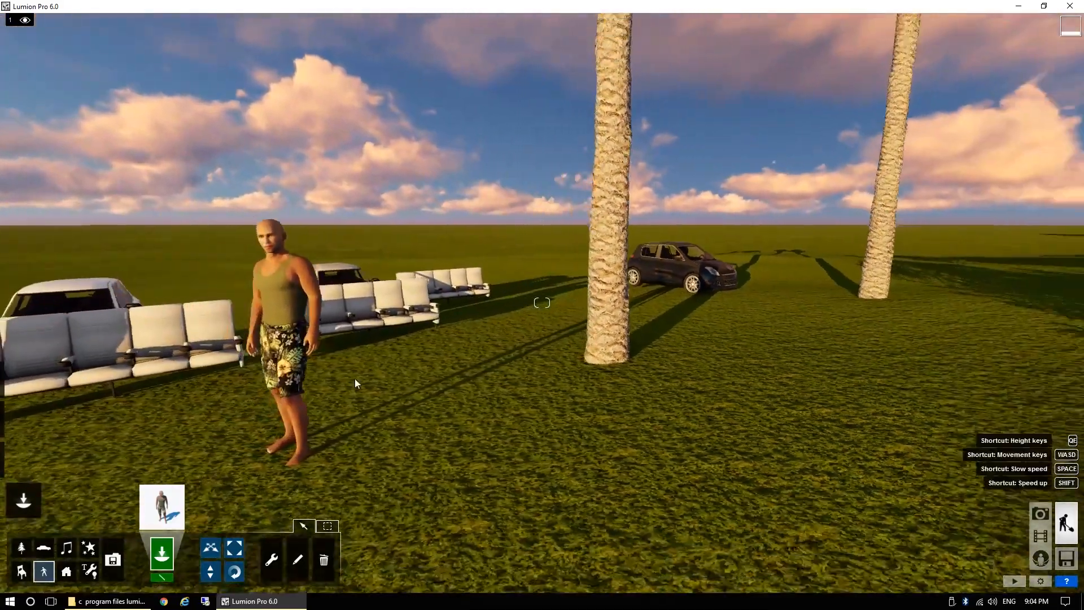
Examine the standing man in shorts up close and from a short distance.
click(22, 547)
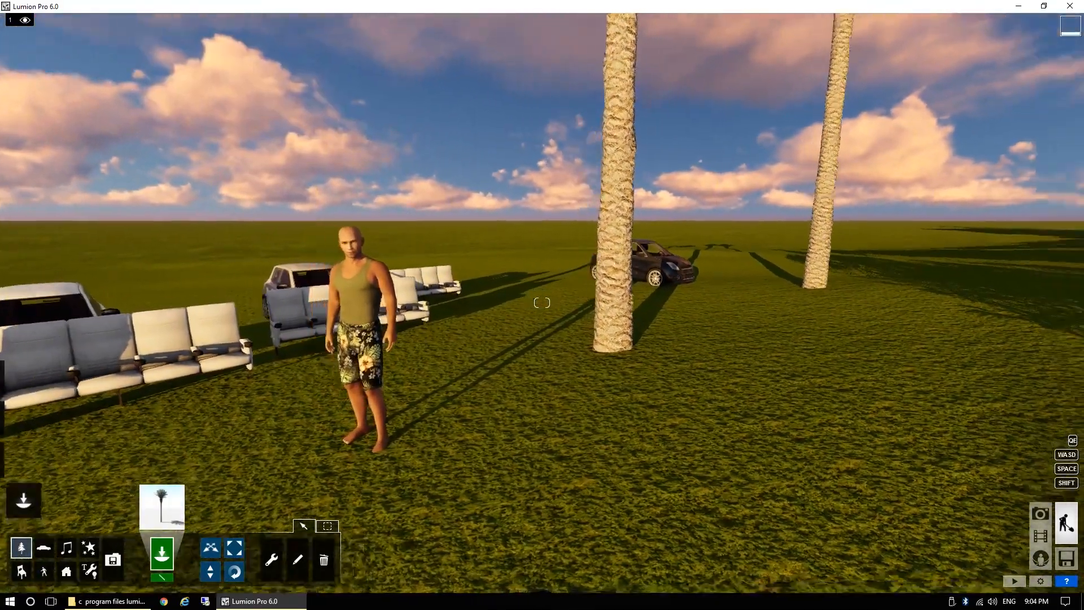
key(a)
right_drag(542, 302, 544, 339)
key(w)
key(s)
key(w)
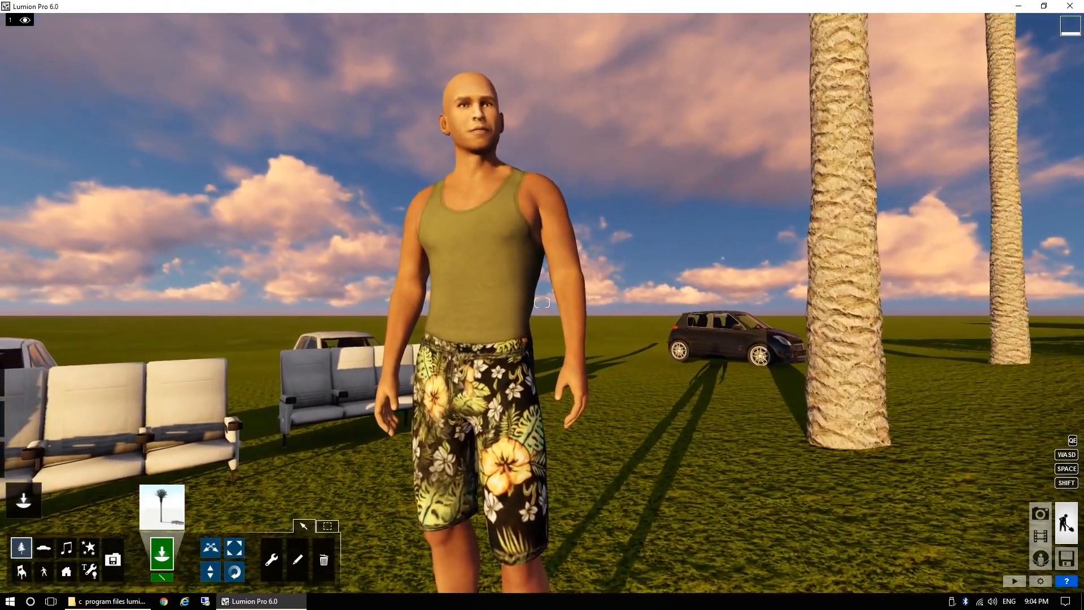
key(q)
key(w)
key(e)
key(s)
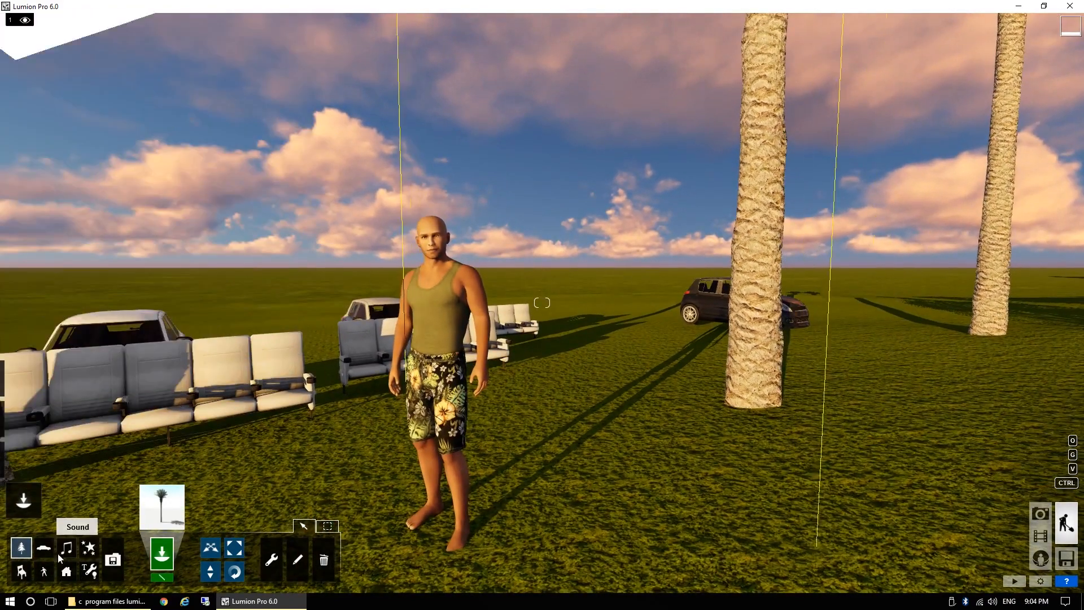
Choose the walking man in a dark suit from the last spot of the fourth row of men and place him on the grass near the seats.
click(42, 574)
click(161, 505)
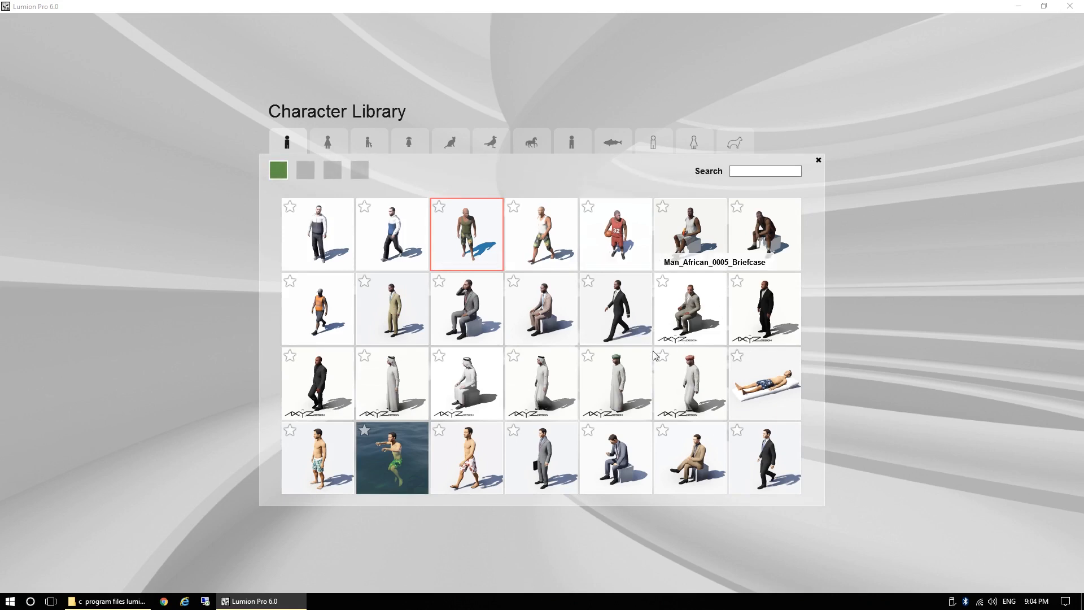
click(774, 469)
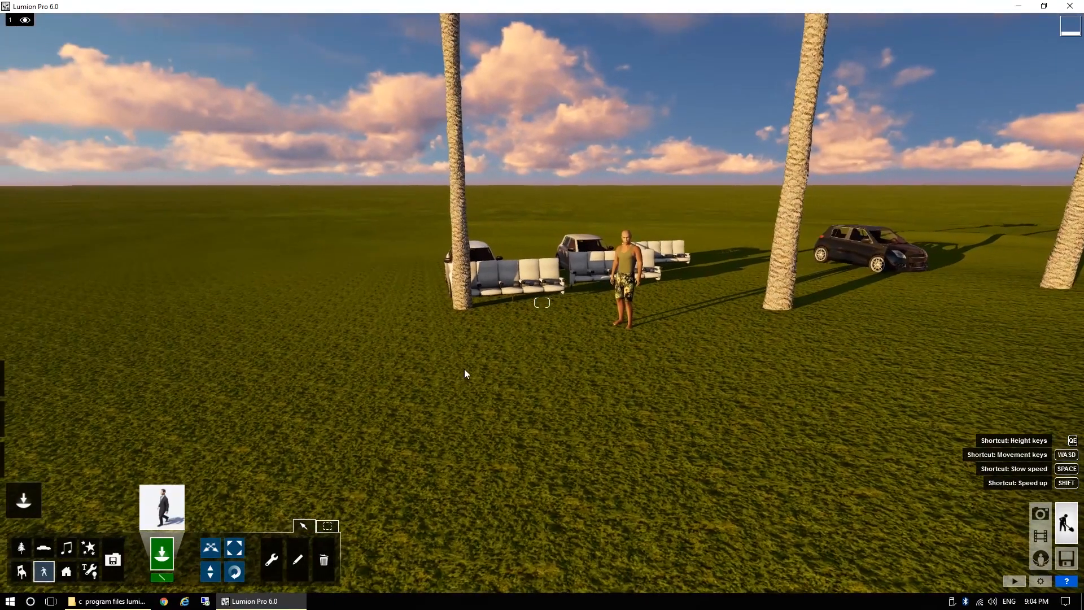
click(464, 370)
key(w)
right_drag(464, 369, 689, 337)
key(a)
right_drag(508, 384, 574, 405)
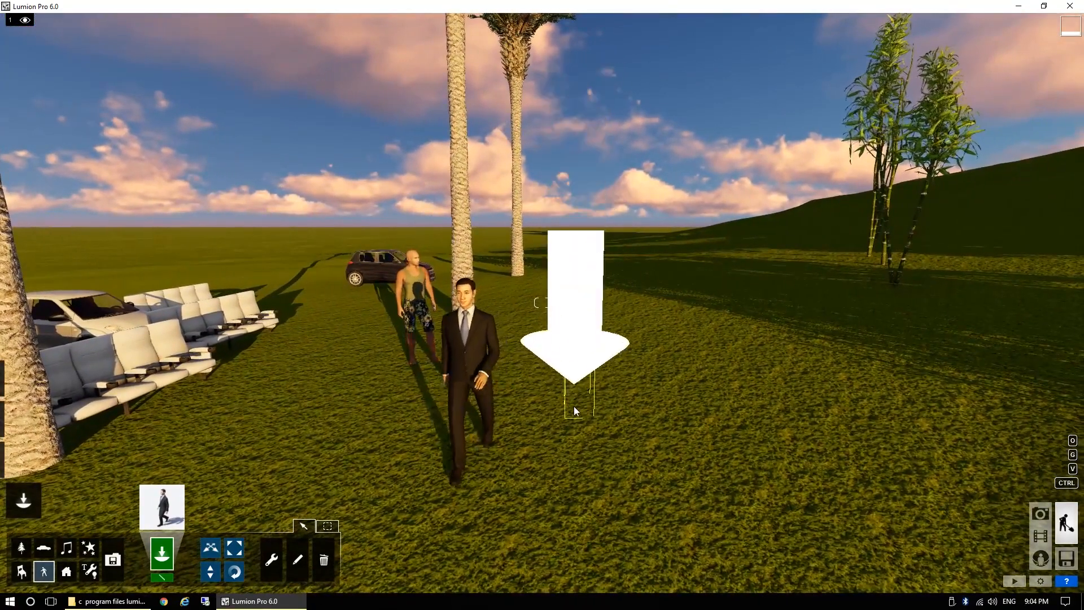
Choose Woman_Arab_0001_Idle from the Women - 3D characters and place her on the grass beside the nearest white car.
key(d)
key(d)
right_drag(521, 434, 436, 409)
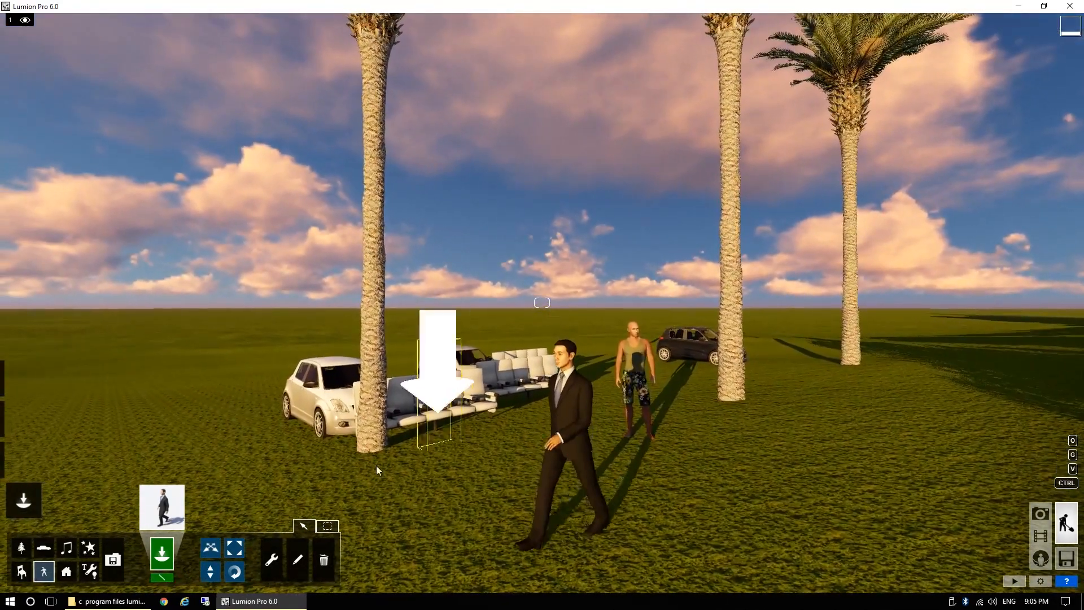
click(152, 514)
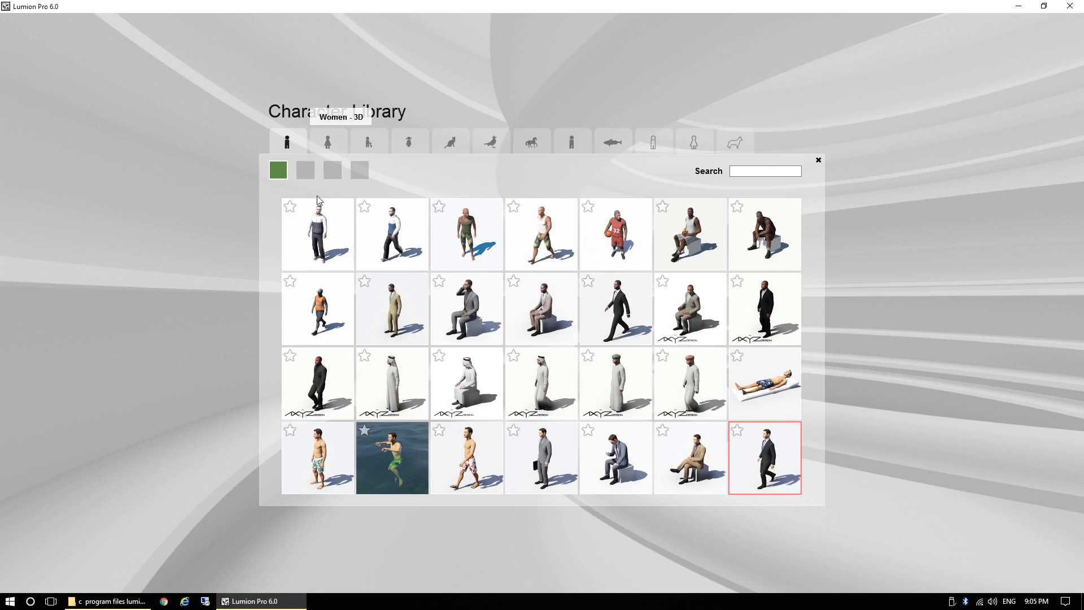
click(328, 142)
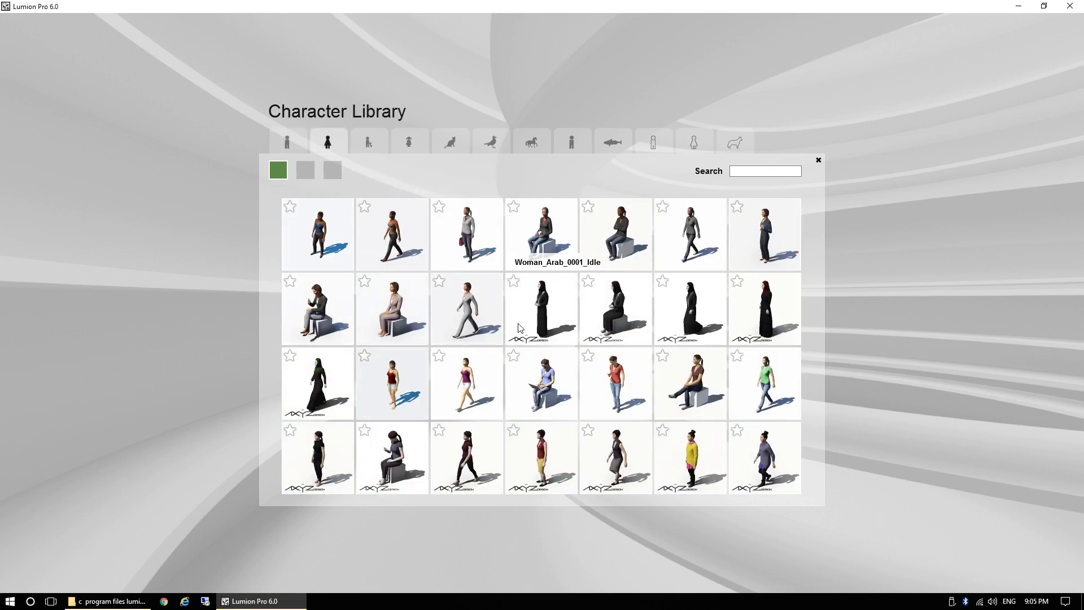
click(550, 329)
click(291, 483)
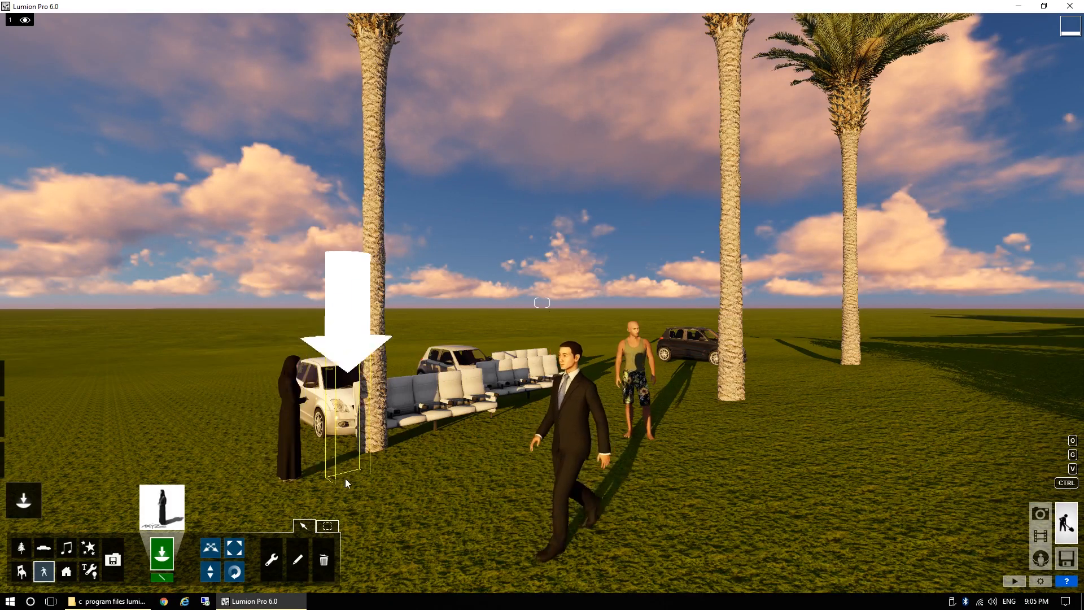
Place more copies of the woman in black on the grass around the walking man in the dark suit.
key(w)
right_drag(349, 487, 395, 486)
key(w)
right_drag(542, 302, 260, 308)
key(d)
key(s)
key(q)
key(d)
right_drag(678, 303, 595, 347)
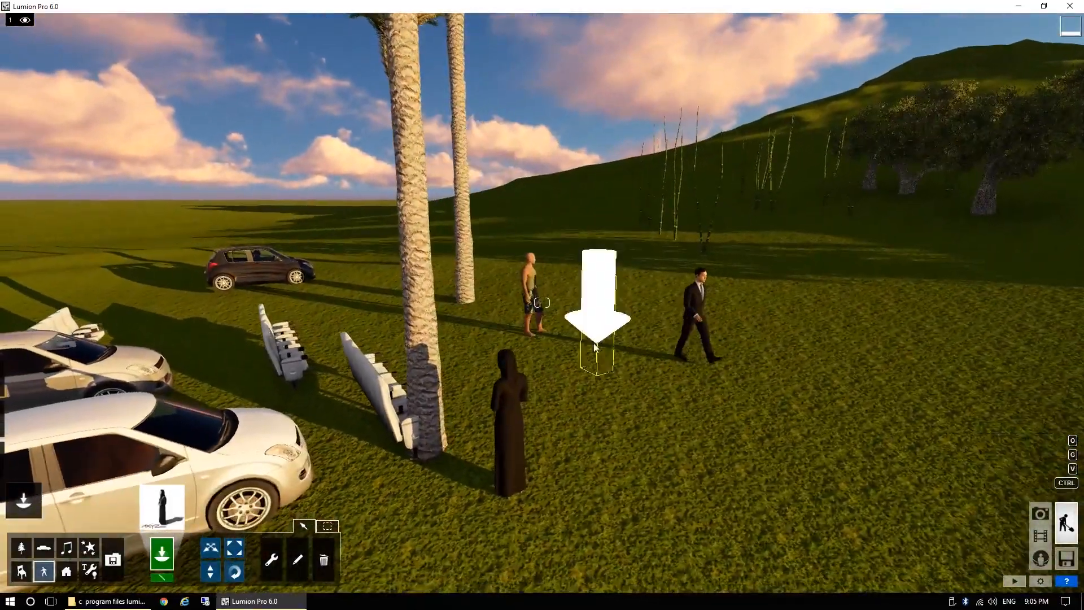
click(627, 301)
click(840, 364)
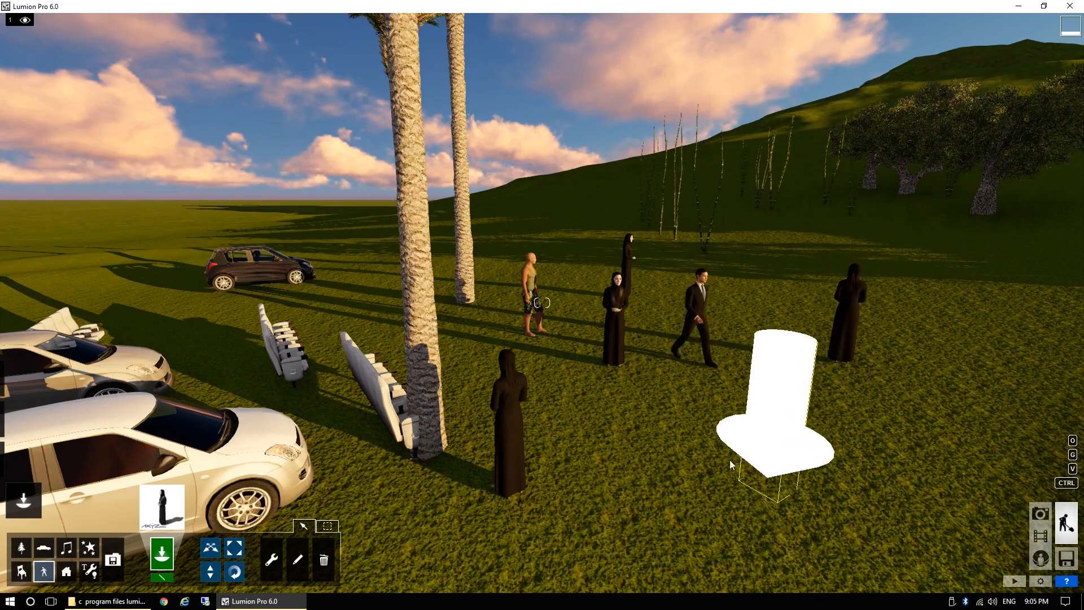
click(773, 491)
Choose the black-and-white cow from the Farm Animals and place it on the grass between the two nearest women in black.
click(162, 507)
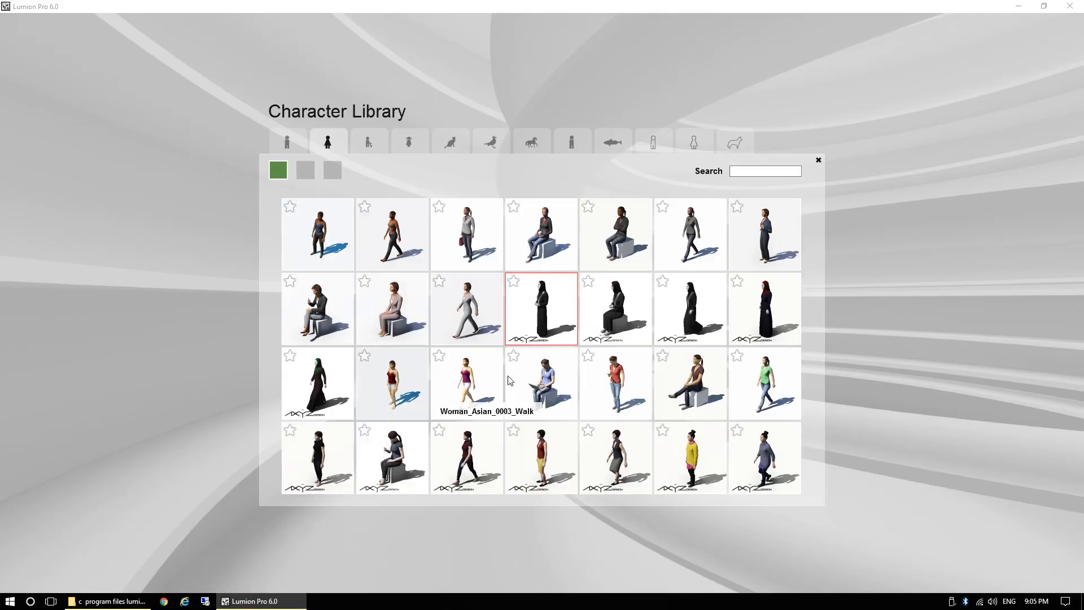
click(411, 148)
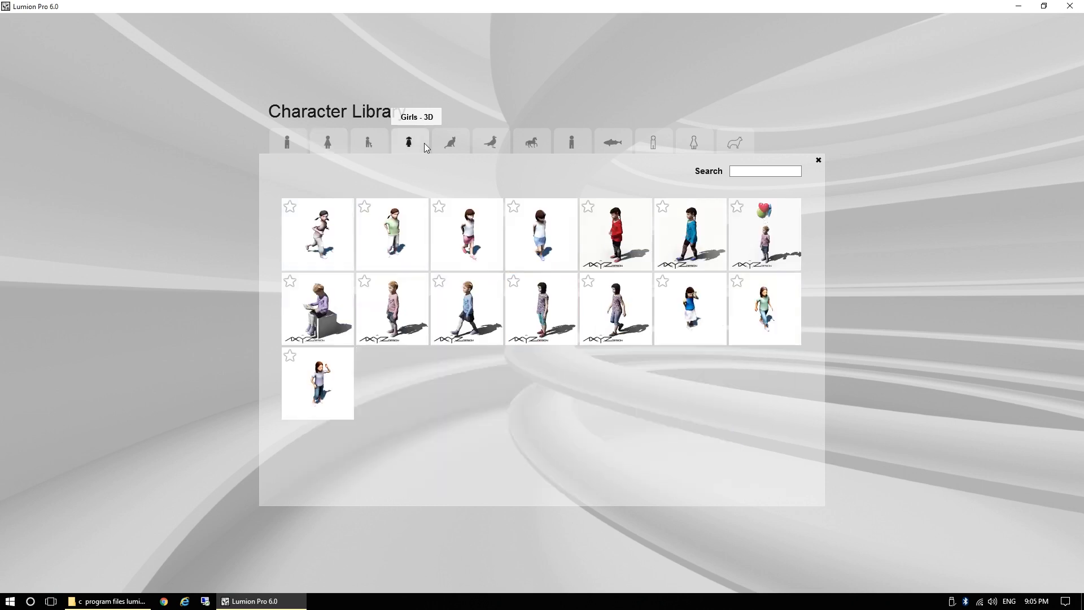
click(450, 145)
click(489, 146)
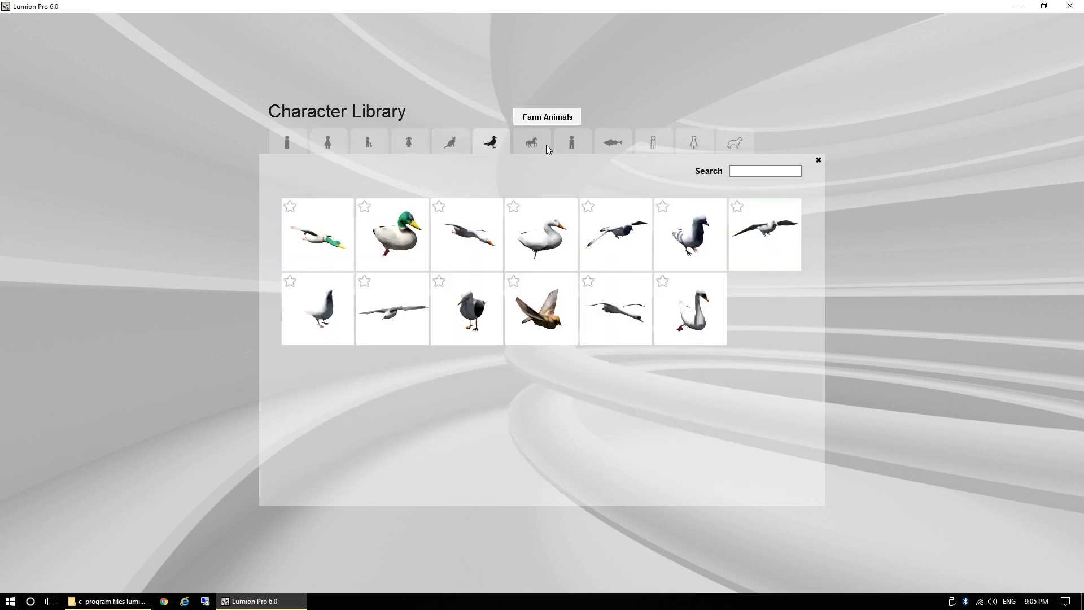
click(547, 144)
click(401, 239)
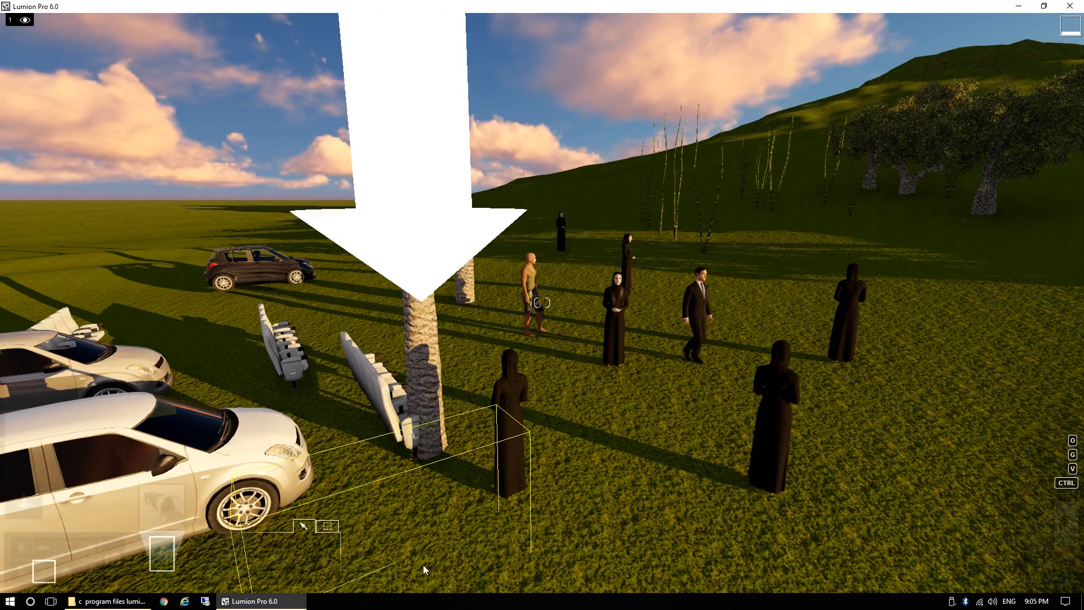
click(664, 451)
Examine the cow, the people and the parked cars from the side and from a raised, more distant viewpoint.
key(d)
right_drag(663, 451, 463, 492)
key(w)
key(d)
right_drag(542, 302, 492, 303)
key(s)
key(s)
key(d)
key(s)
key(d)
key(s)
key(d)
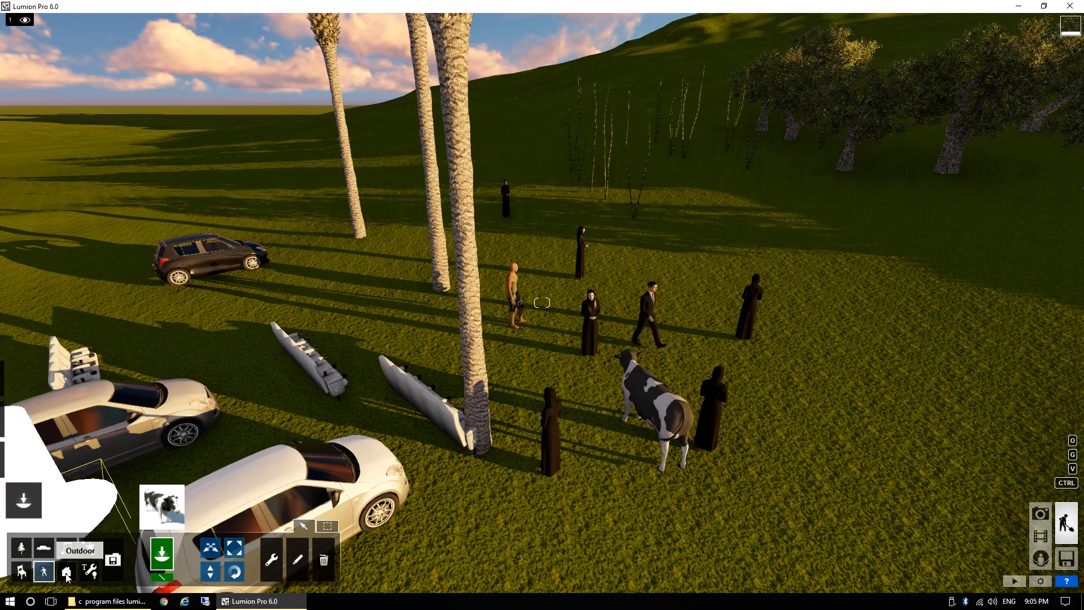
Choose the two-storey white house with a pitched roof from the Outdoor Library and place it on the open grass beyond the cars.
click(164, 505)
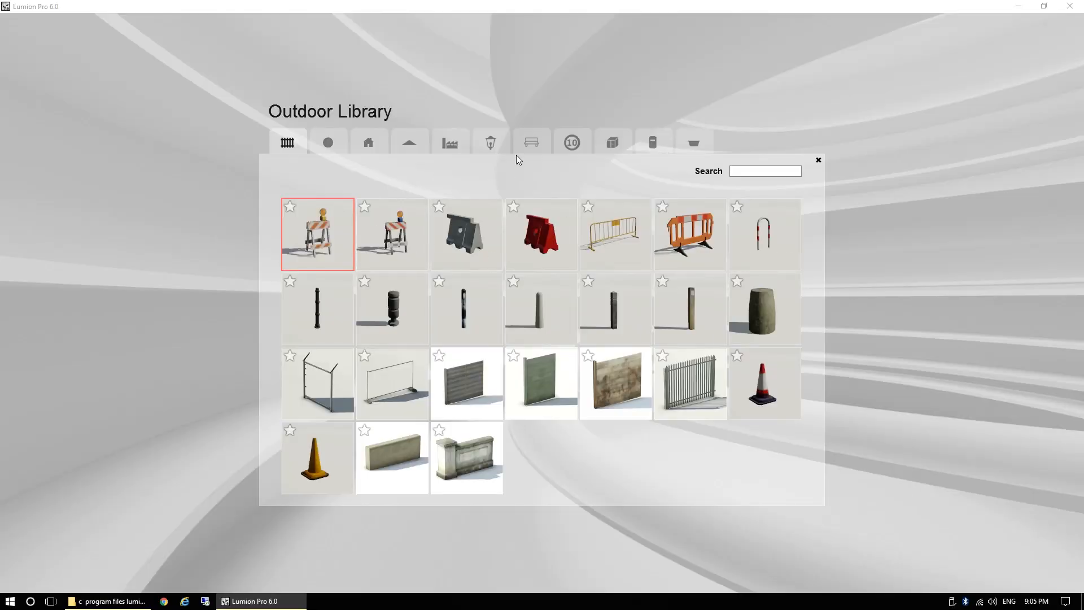
click(442, 144)
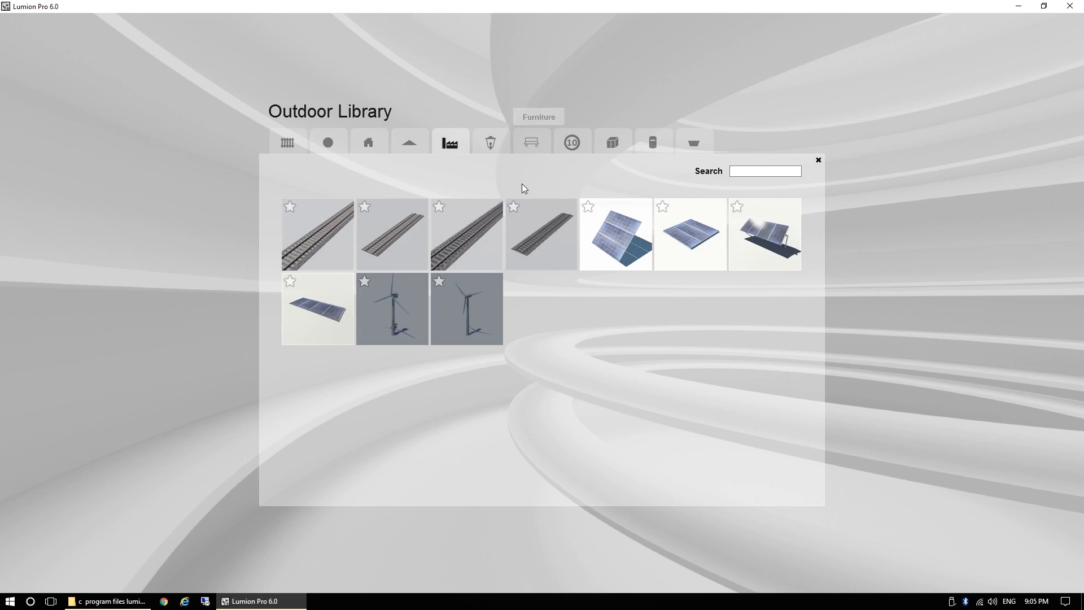
click(368, 144)
click(475, 324)
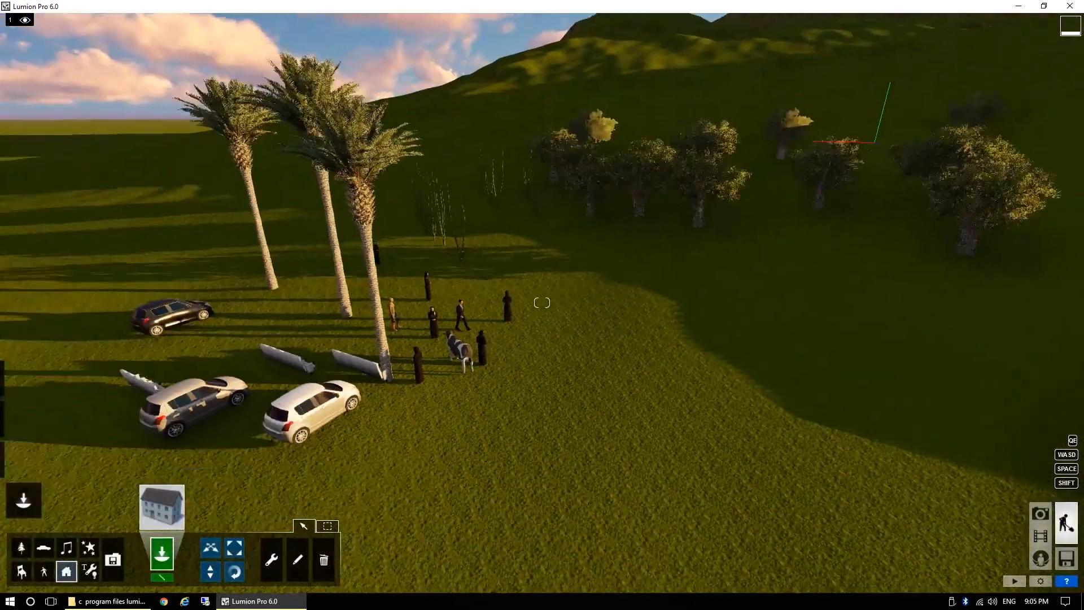
right_drag(271, 265, 114, 293)
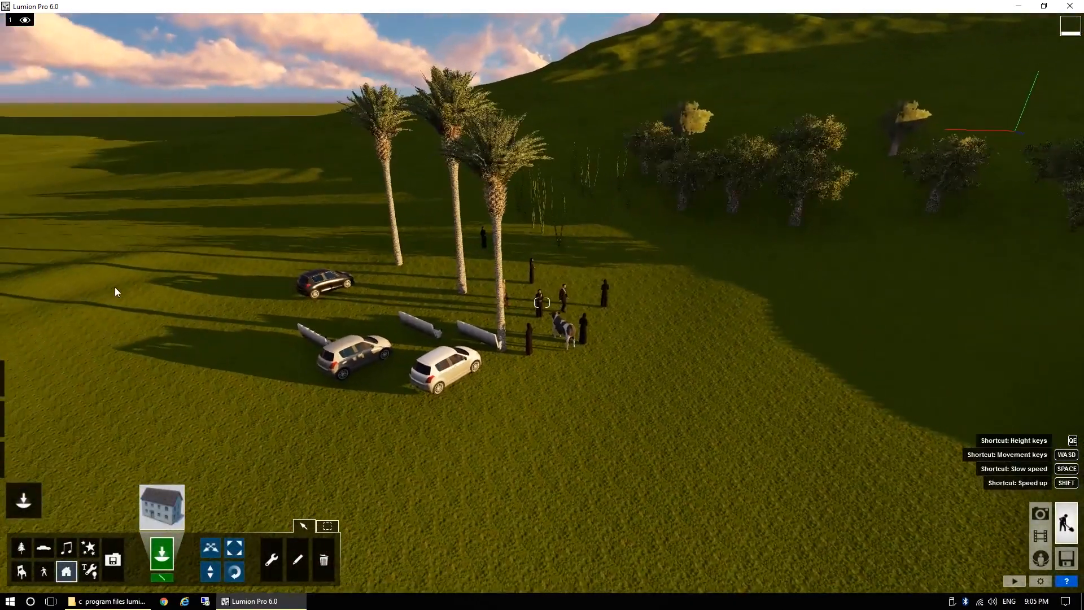
right_drag(475, 350, 317, 300)
key(w)
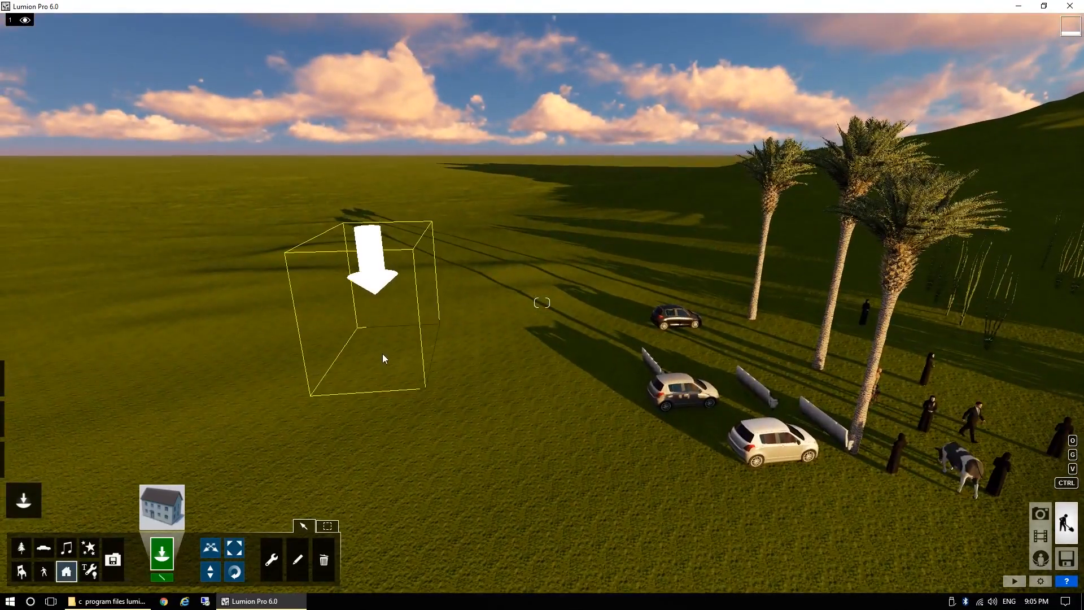
click(382, 356)
Choose the brick house with two chimneys from the Outdoor Library and place one copy on each side of the white house.
key(a)
right_drag(448, 397, 559, 452)
key(w)
right_drag(542, 303, 453, 408)
key(d)
key(s)
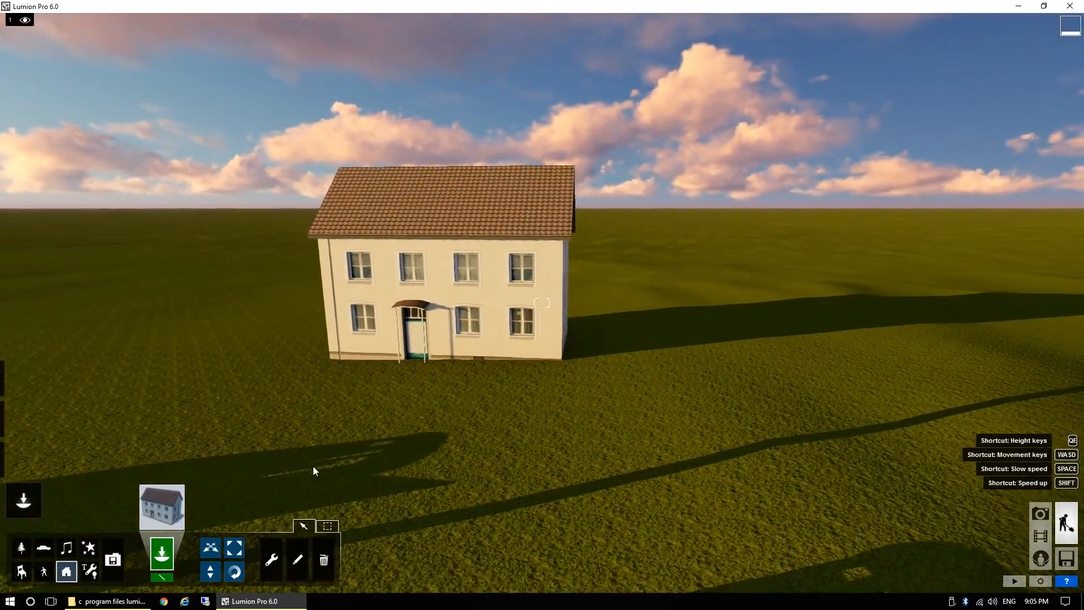
click(162, 506)
click(545, 308)
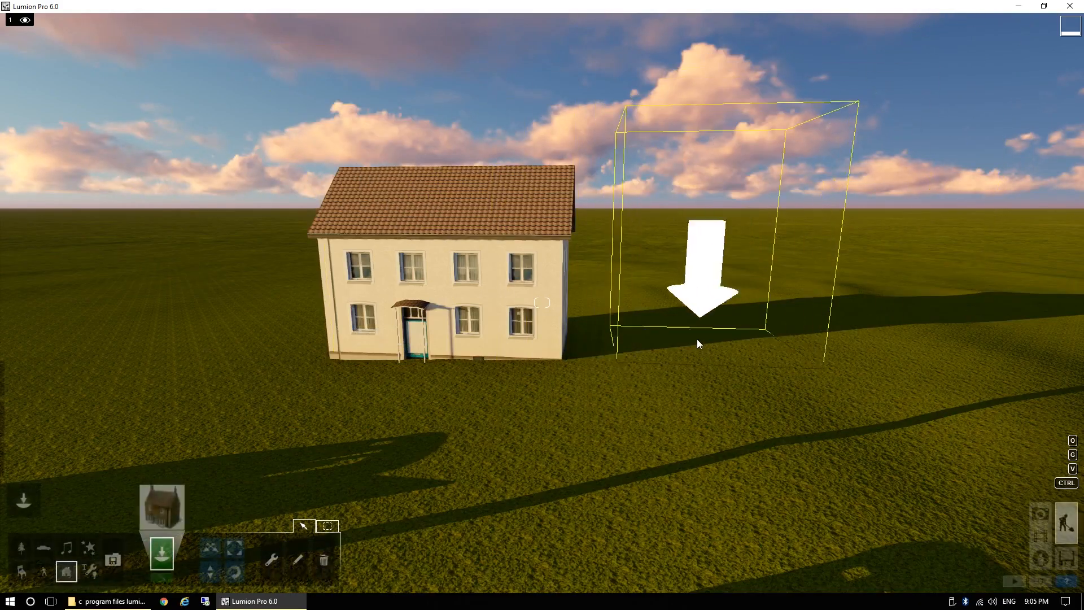
click(679, 344)
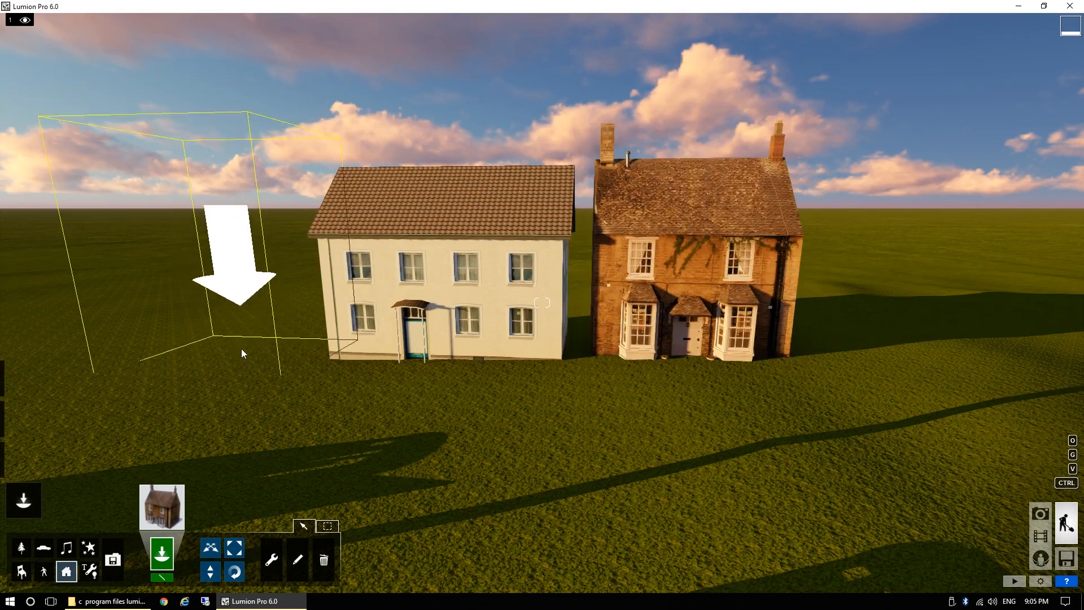
click(262, 339)
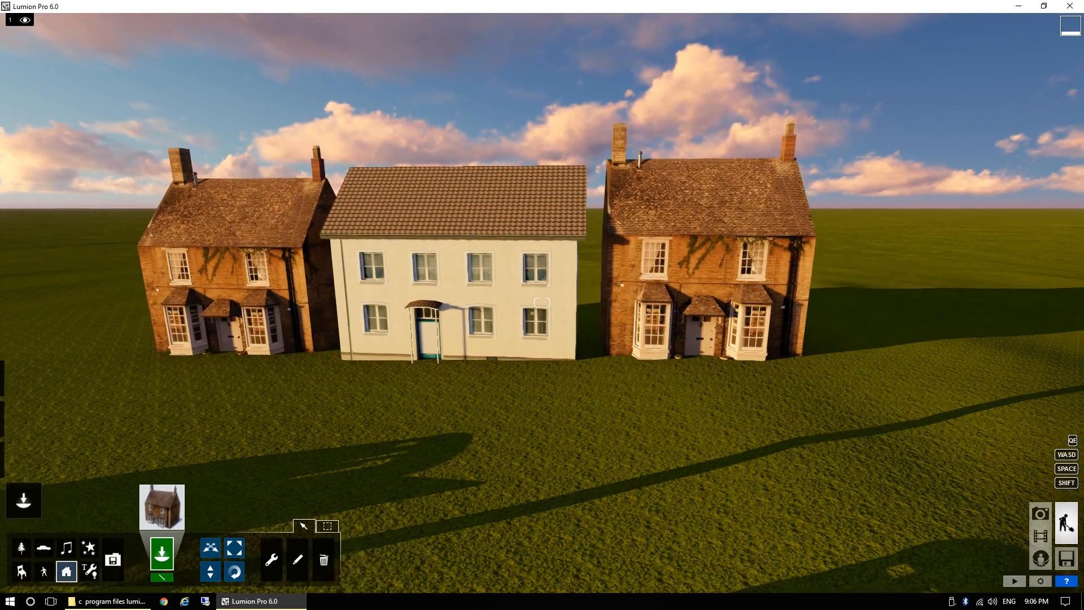
Examine the brick house and the neighbouring white house up close.
right_drag(542, 303, 403, 408)
key(w)
key(a)
key(e)
key(a)
key(w)
key(d)
Raise the sun to bright daylight and turn its direction to the southeast in the weather settings.
mouse_move(32, 499)
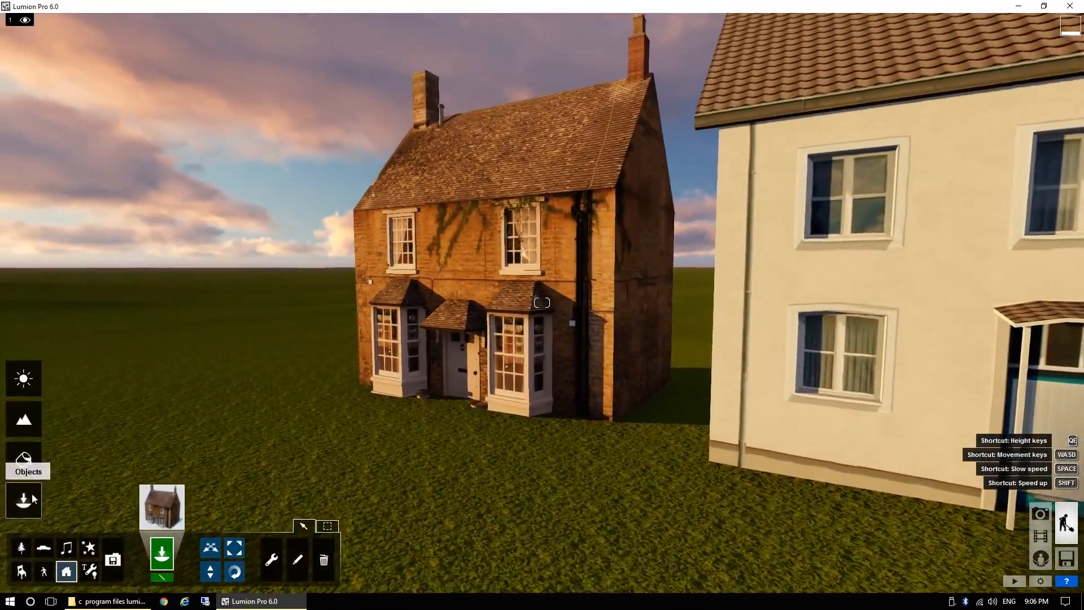
click(26, 384)
drag(103, 559, 101, 547)
drag(18, 567, 61, 578)
Examine the daylit scene with the houses, cars, seats and palm trees from beside the black car.
key(s)
right_drag(399, 415, 576, 399)
key(a)
key(d)
right_drag(542, 303, 791, 274)
key(s)
key(a)
key(w)
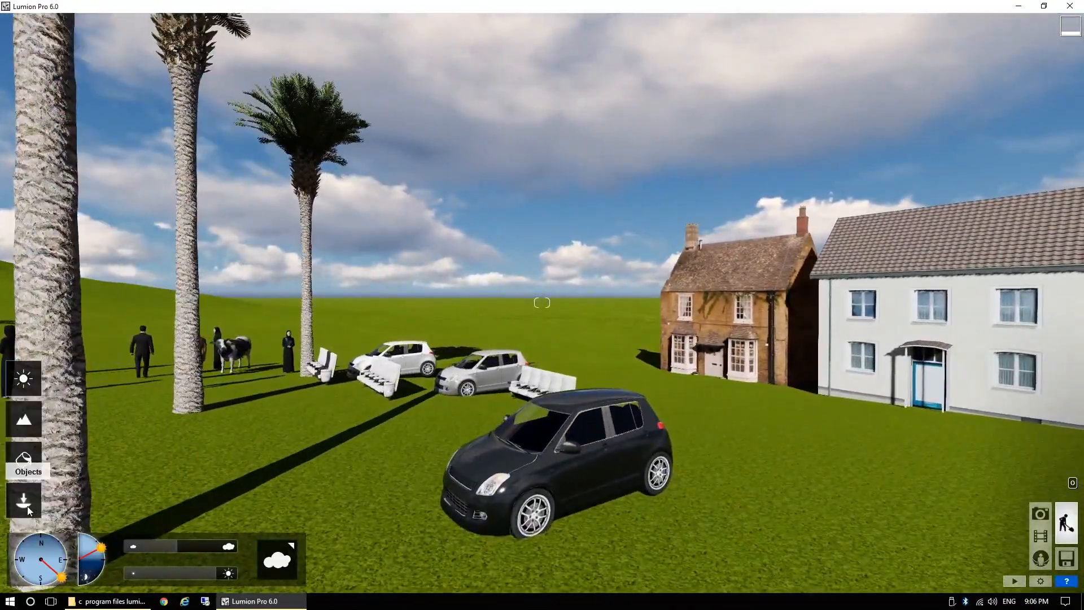
Choose the first spotlight from the Lights And Utilities Library and place it on the grass in front of the black car.
click(25, 503)
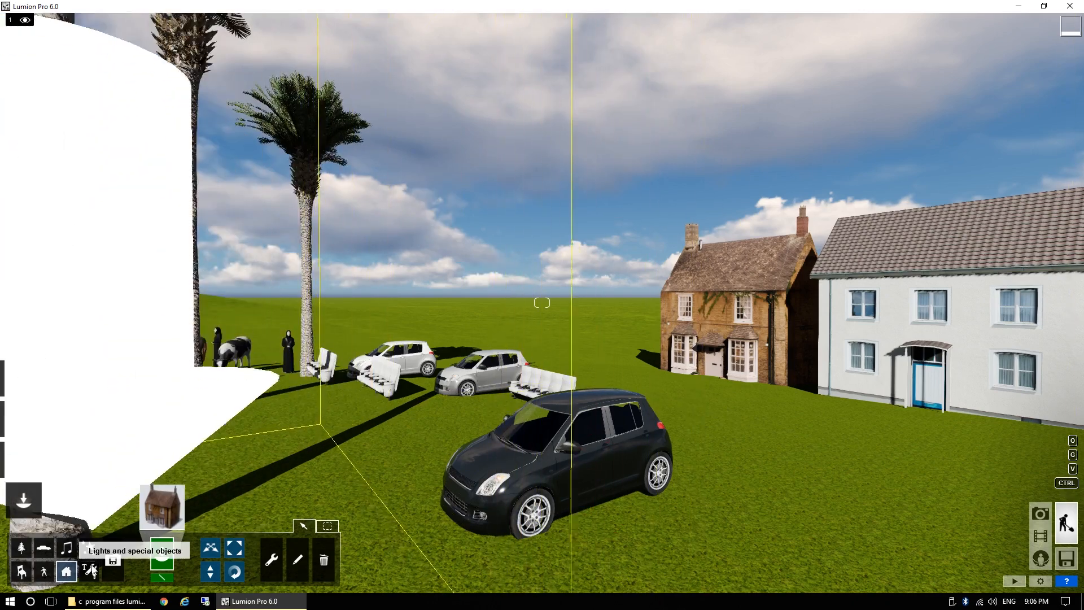
click(159, 507)
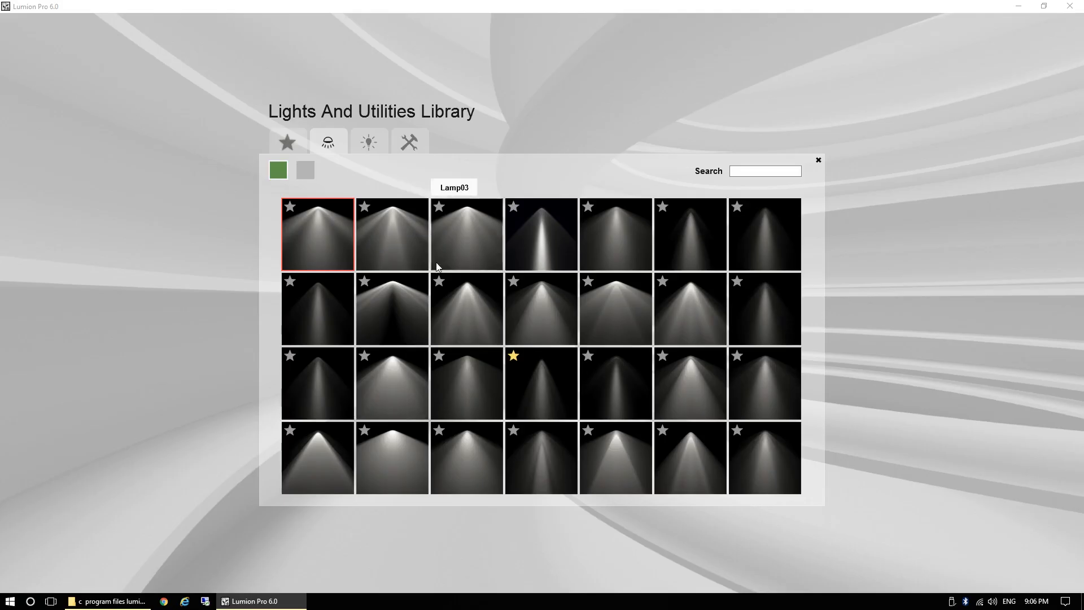
click(370, 141)
click(329, 142)
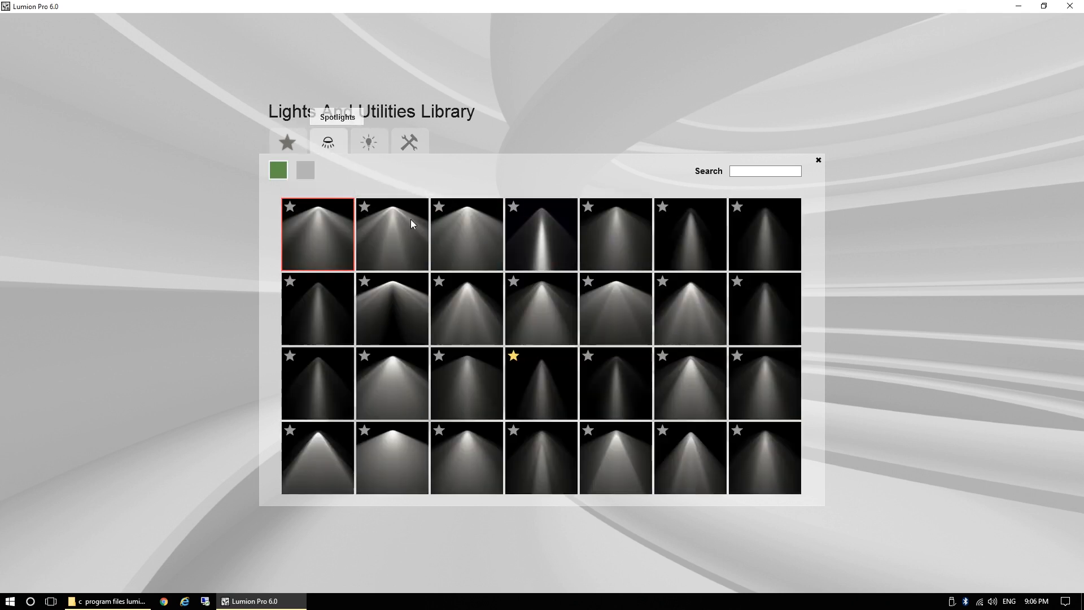
click(320, 218)
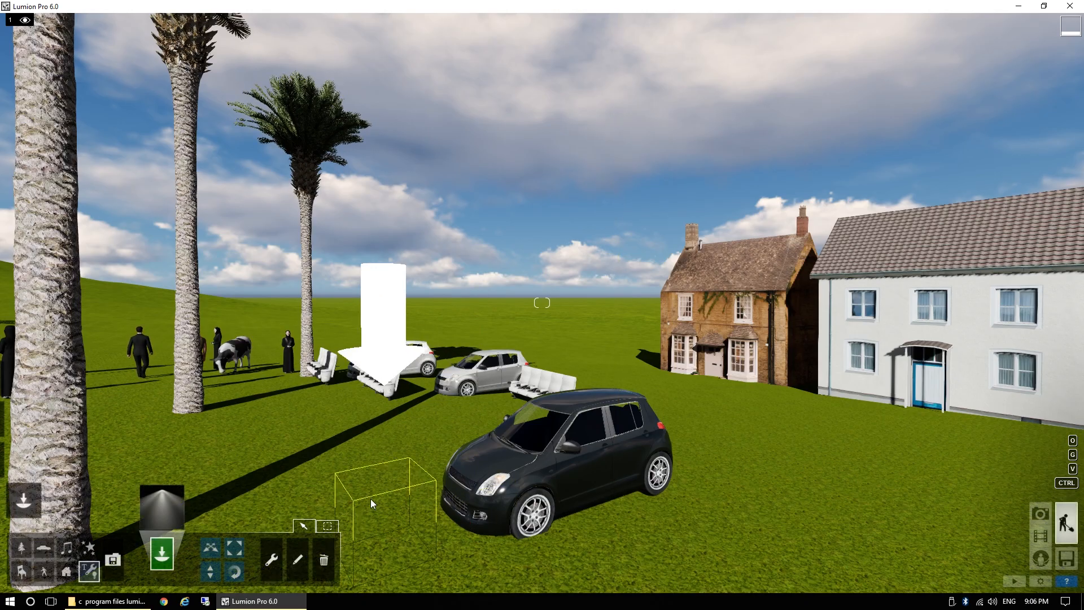
click(350, 459)
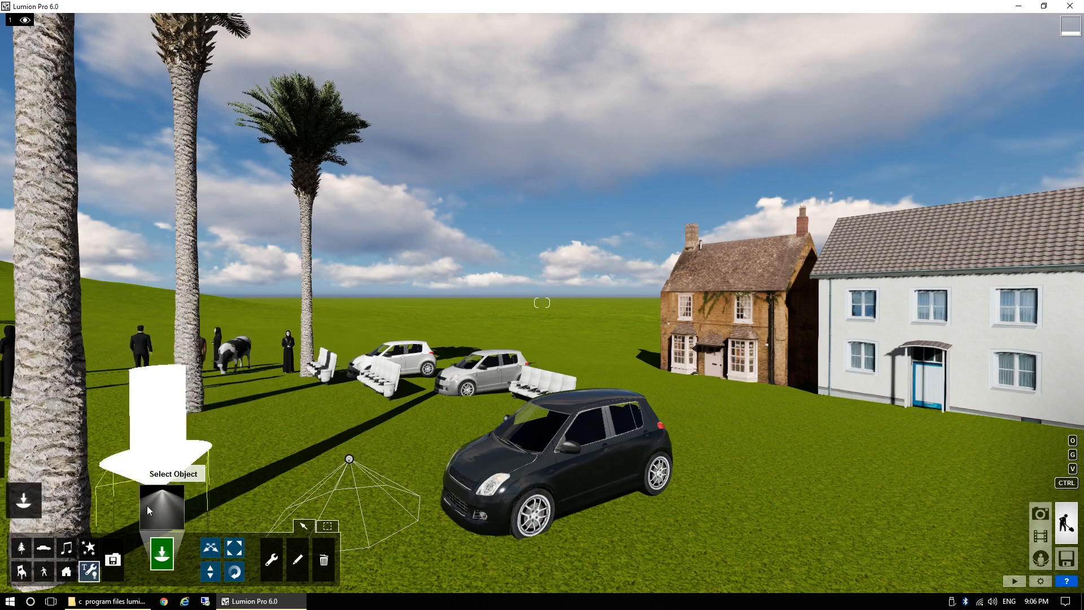
Lower the sun below the horizon in the weather settings to turn the scene to night.
mouse_move(6, 474)
click(22, 392)
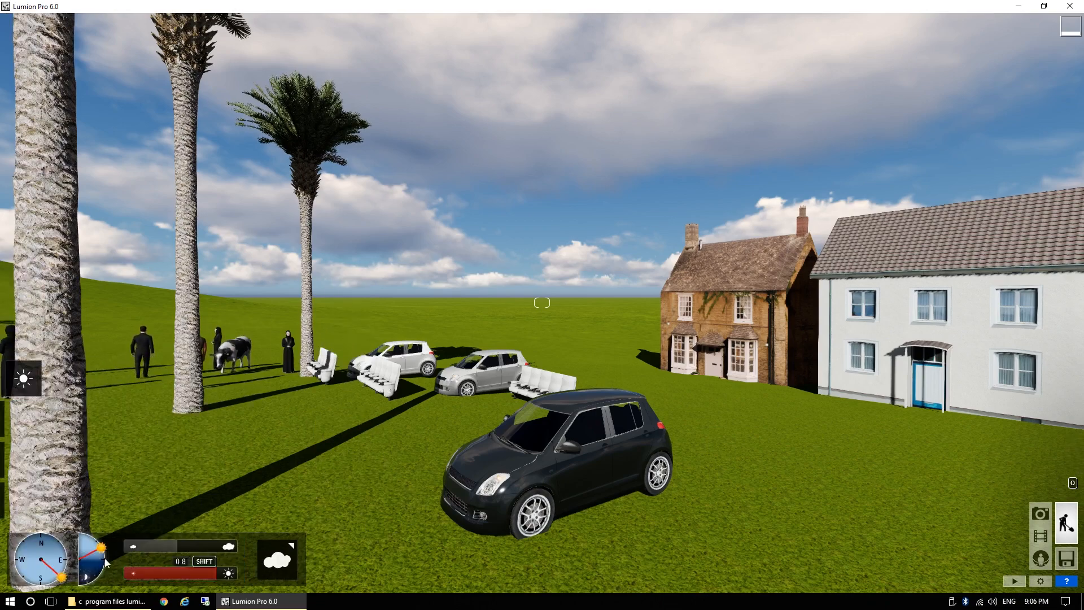
drag(104, 552, 87, 581)
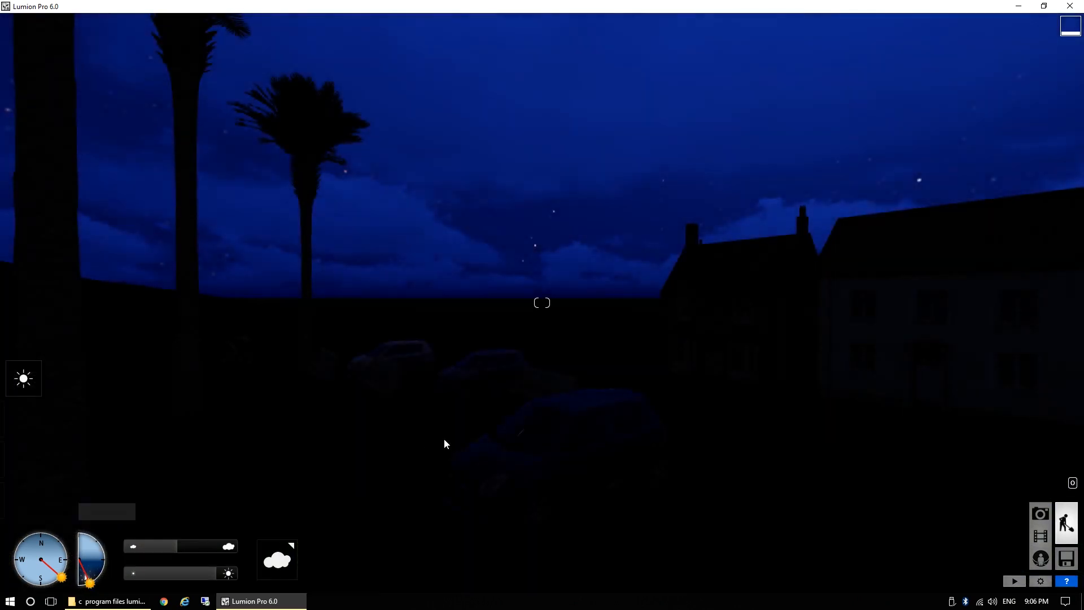
key(s)
right_drag(542, 463, 349, 492)
key(d)
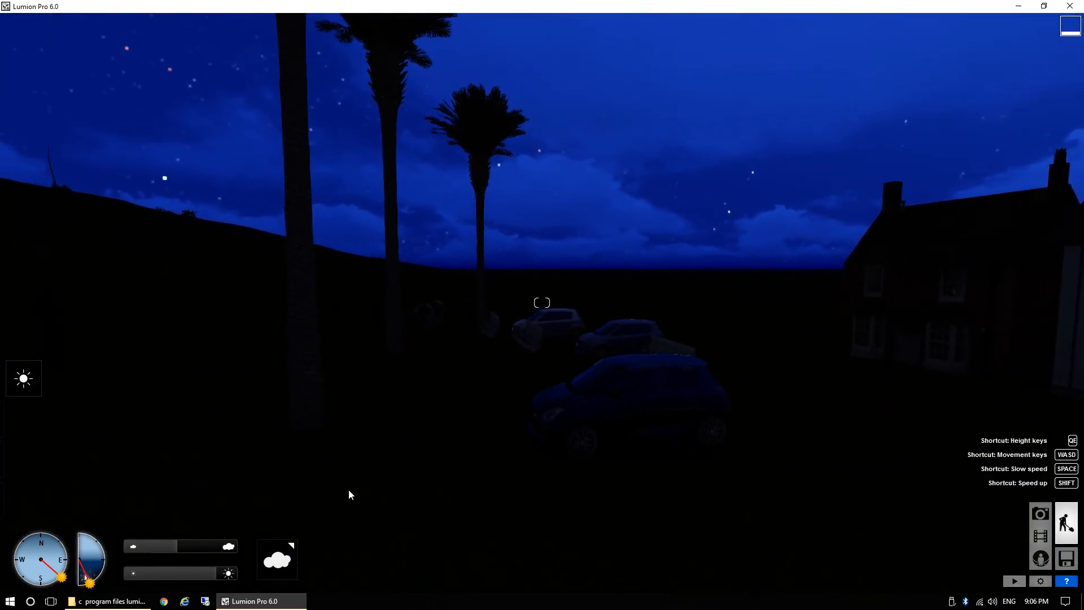
Raise the spotlight vertically to about the height of the palm crowns so that it lights the ground around the cars.
click(23, 500)
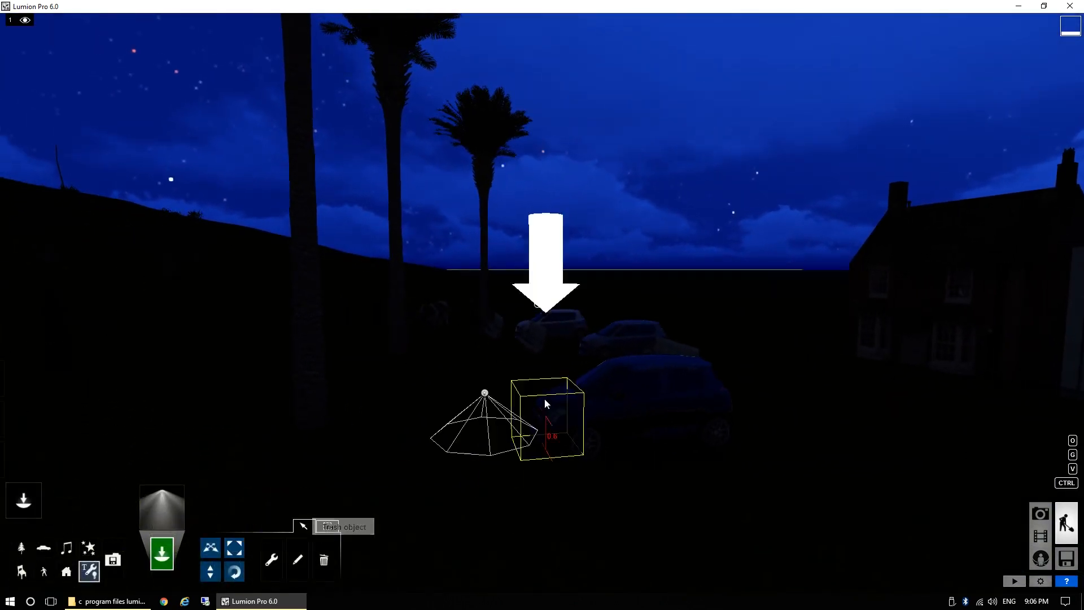
click(219, 579)
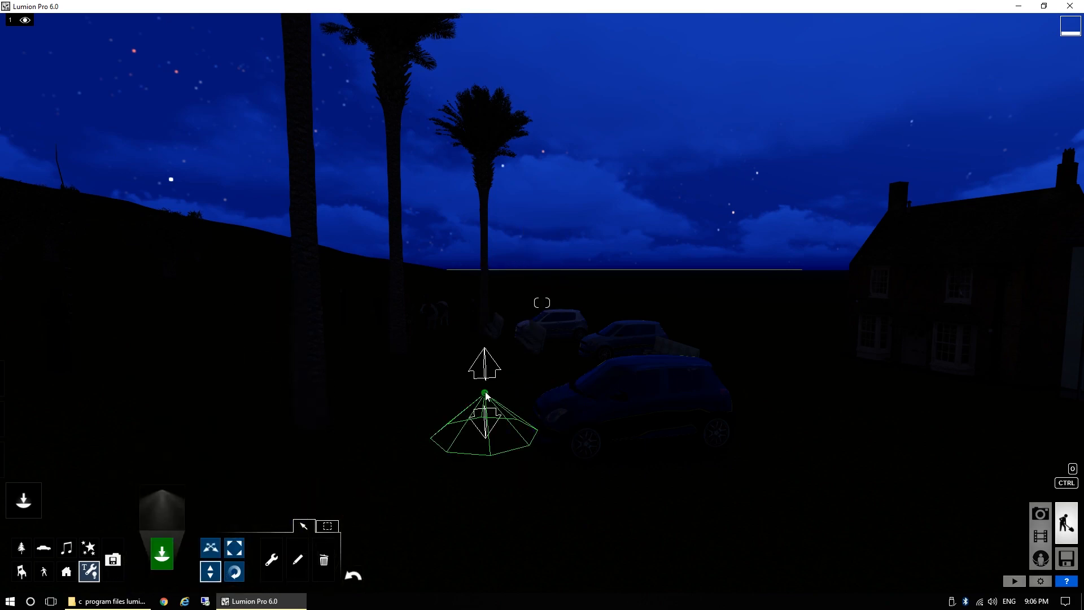
drag(484, 362, 505, 35)
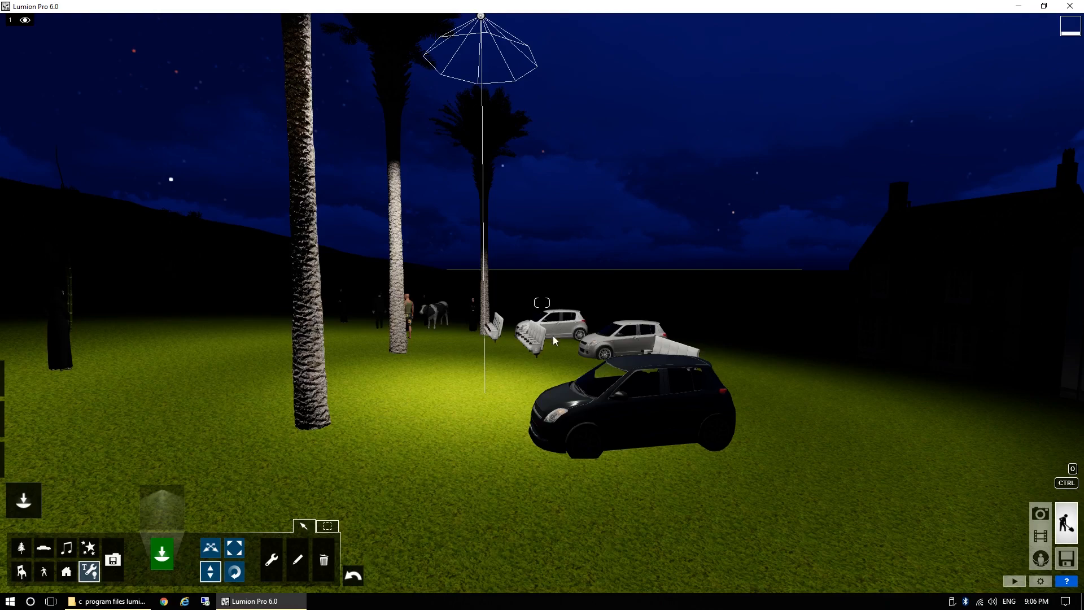
Examine the spotlight's effect on the grass, cars and palm trunks from farther back and higher up.
key(s)
key(a)
right_drag(554, 336, 677, 336)
key(s)
key(a)
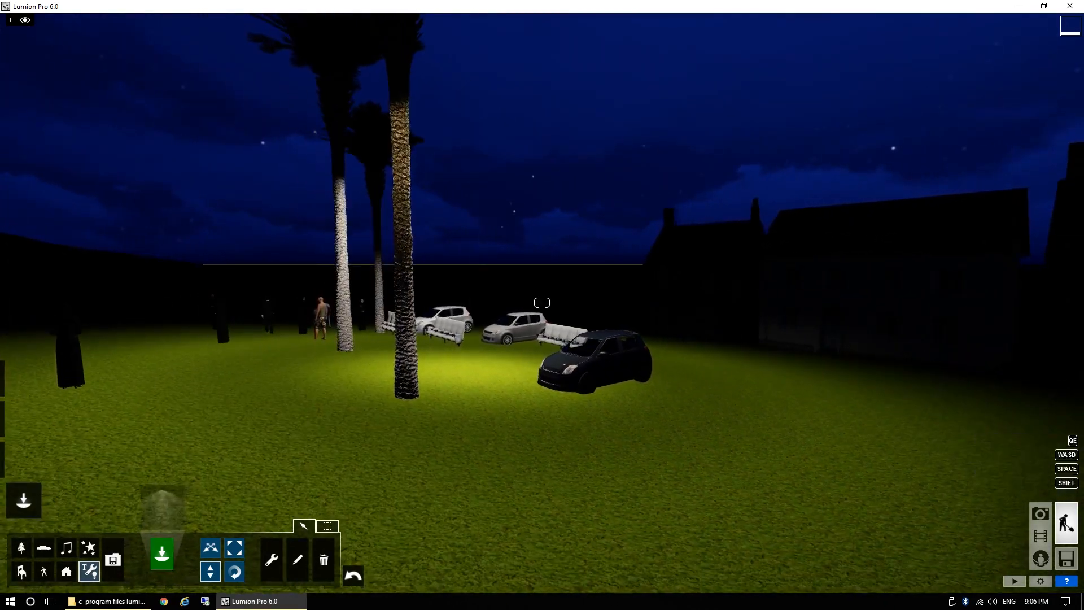
key(q)
right_drag(553, 340, 553, 266)
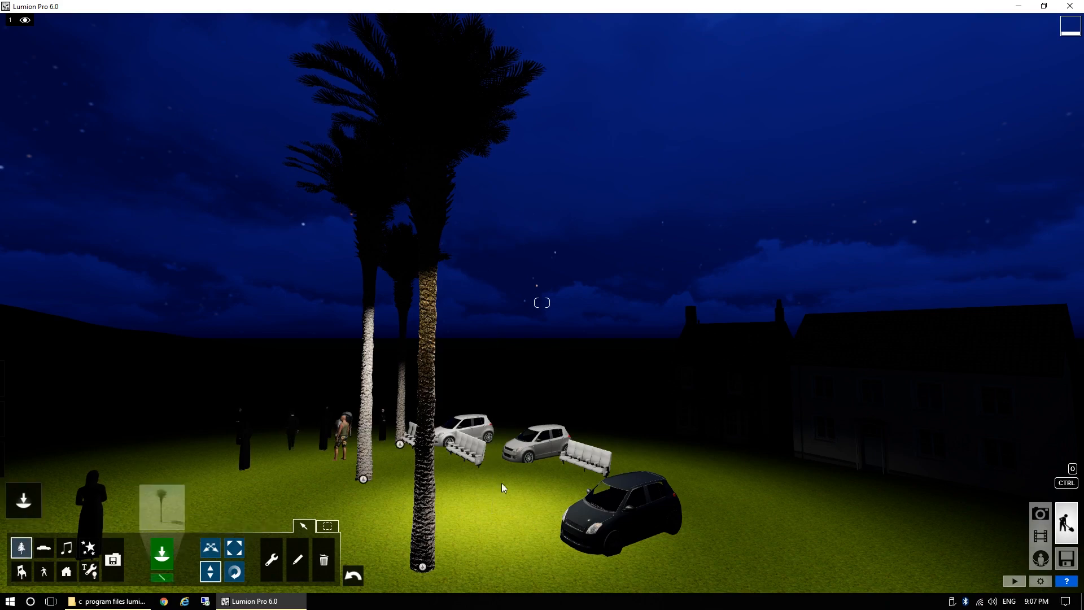
Examine how the spotlight falls on the cars, benches, palm trunks and characters from several sides of the night scene.
key(d)
right_drag(502, 483, 226, 567)
key(w)
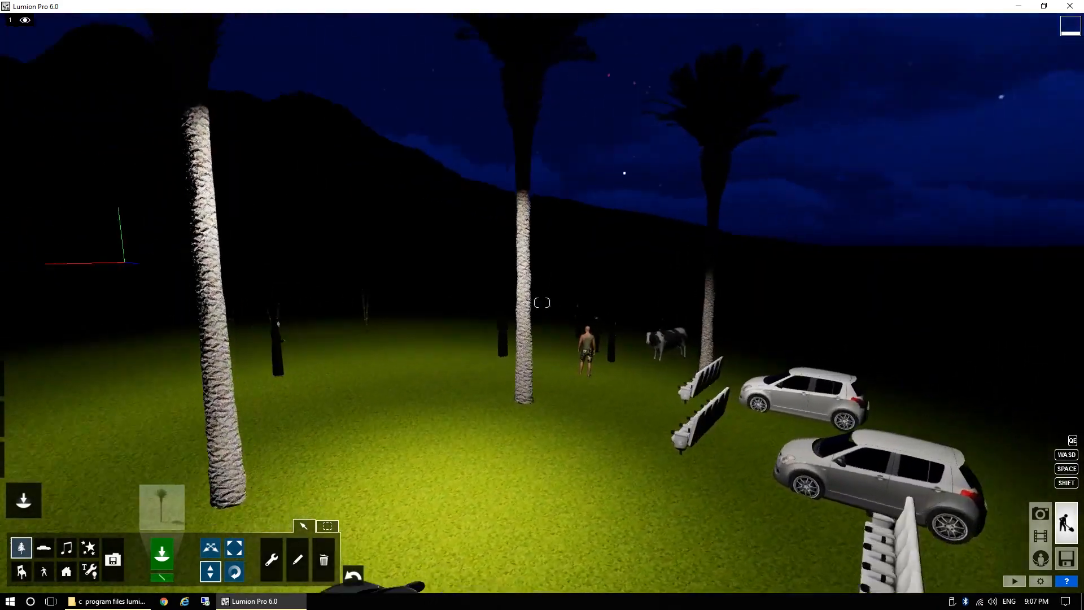
key(d)
right_drag(847, 484, 608, 484)
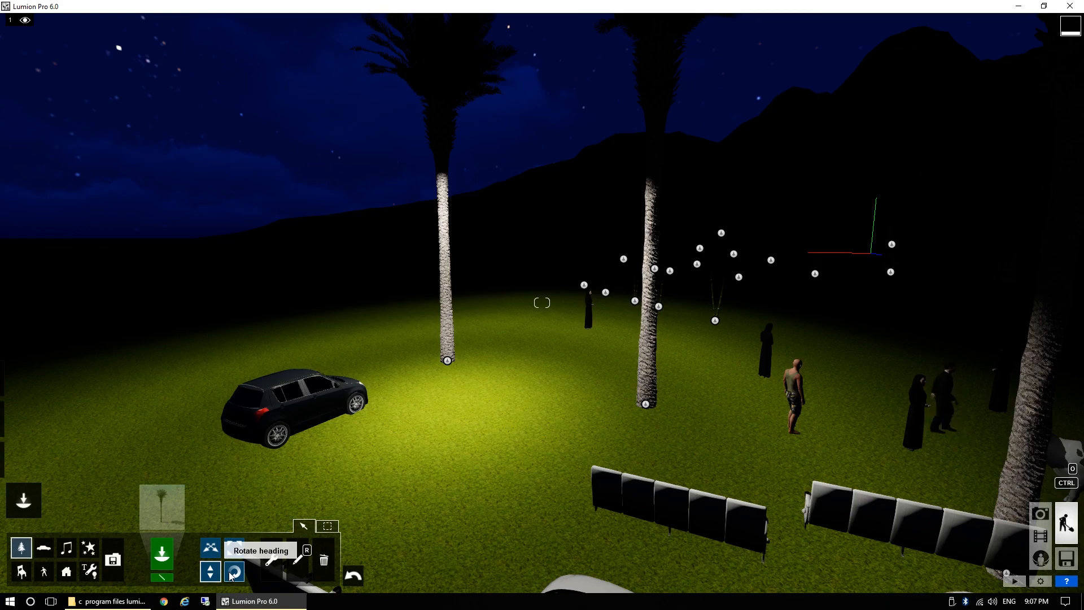
right_drag(553, 389, 909, 379)
key(a)
key(w)
key(a)
right_drag(542, 303, 378, 307)
key(d)
key(w)
key(w)
key(d)
key(d)
key(w)
key(d)
key(w)
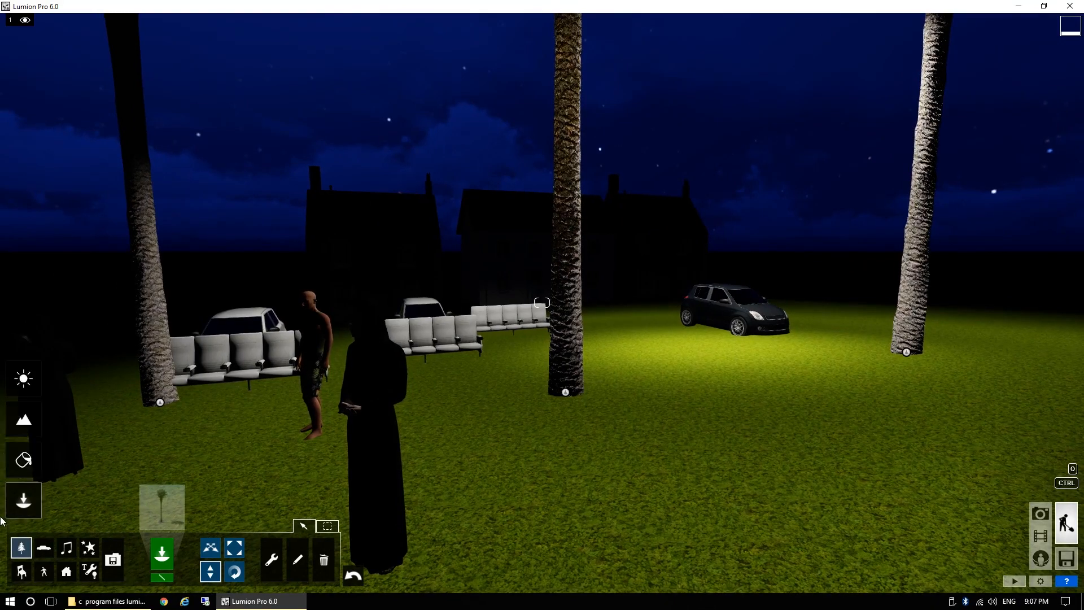
Raise the sun height well above the horizon to bring back daylight, and return to the object tools.
click(23, 380)
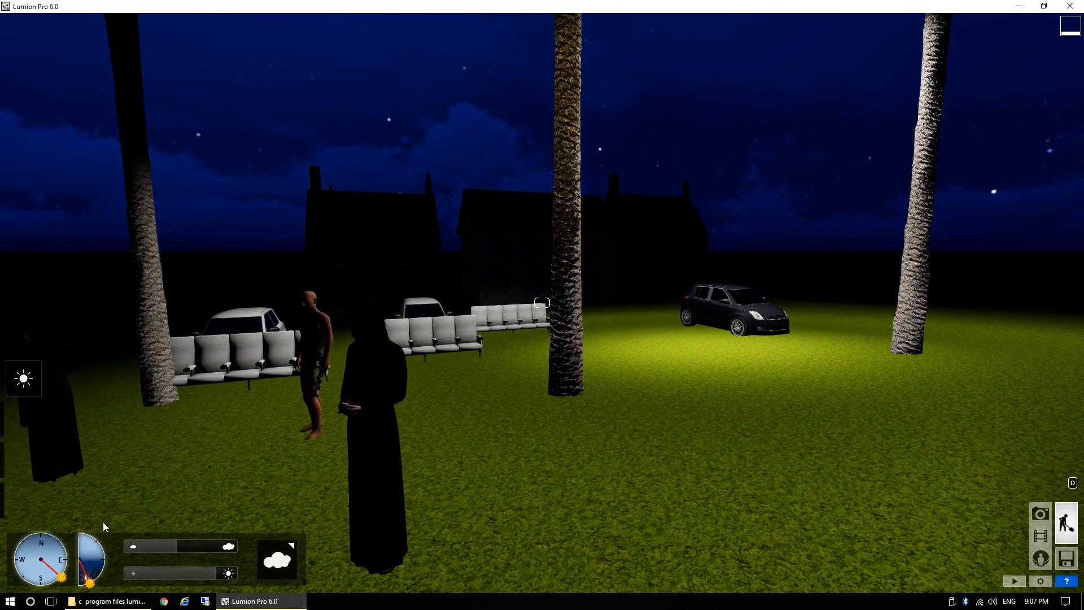
drag(95, 552, 149, 491)
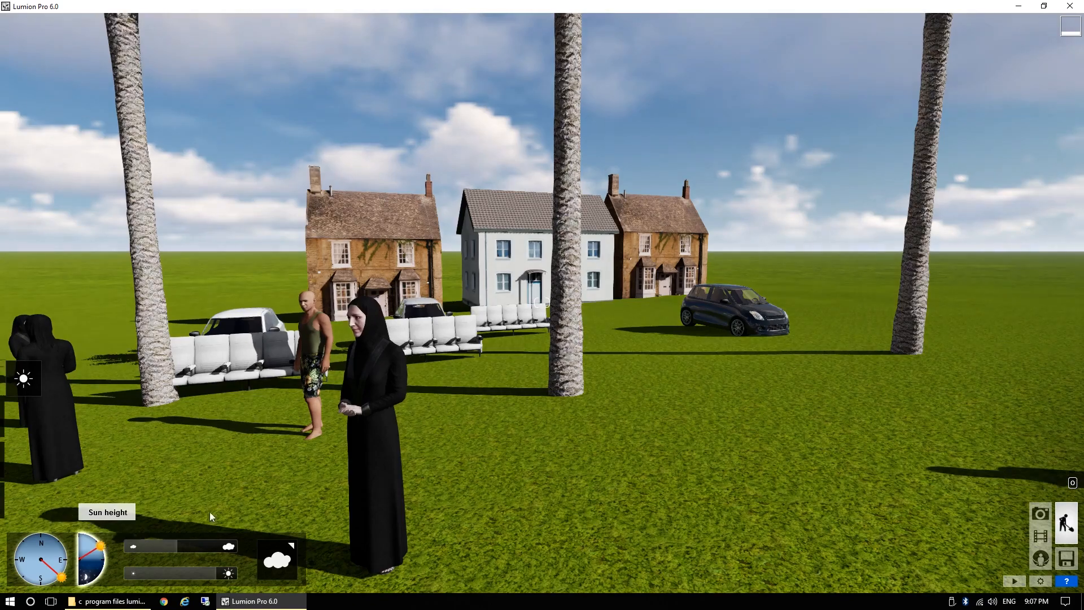
click(21, 494)
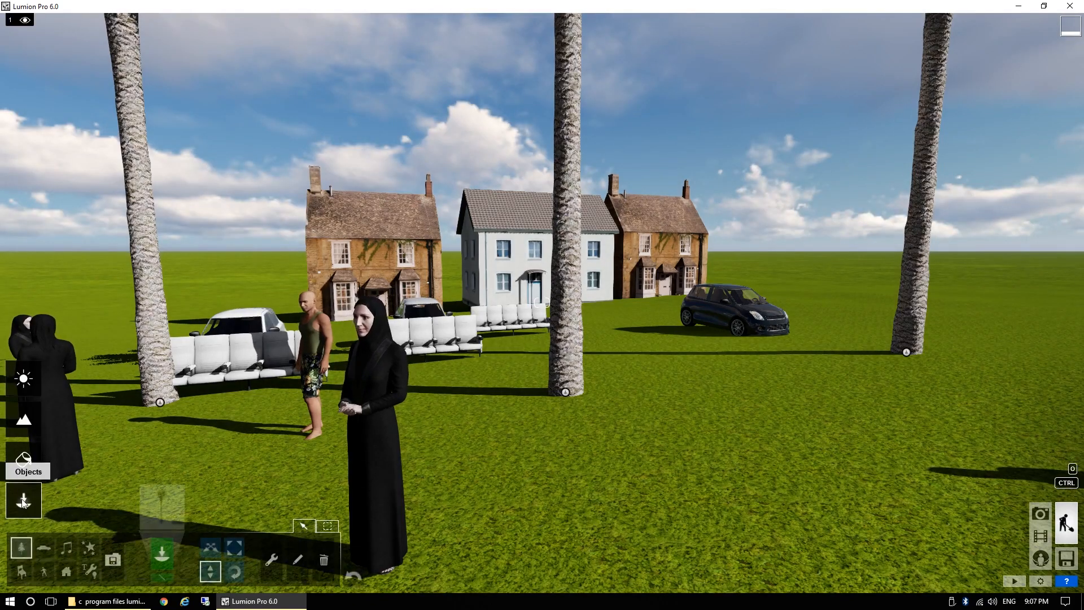
Move two neighbouring bamboo plants to new spots on the grass and enlarge the single-stemmed one slightly.
key(d)
right_drag(500, 424, 556, 305)
key(w)
key(s)
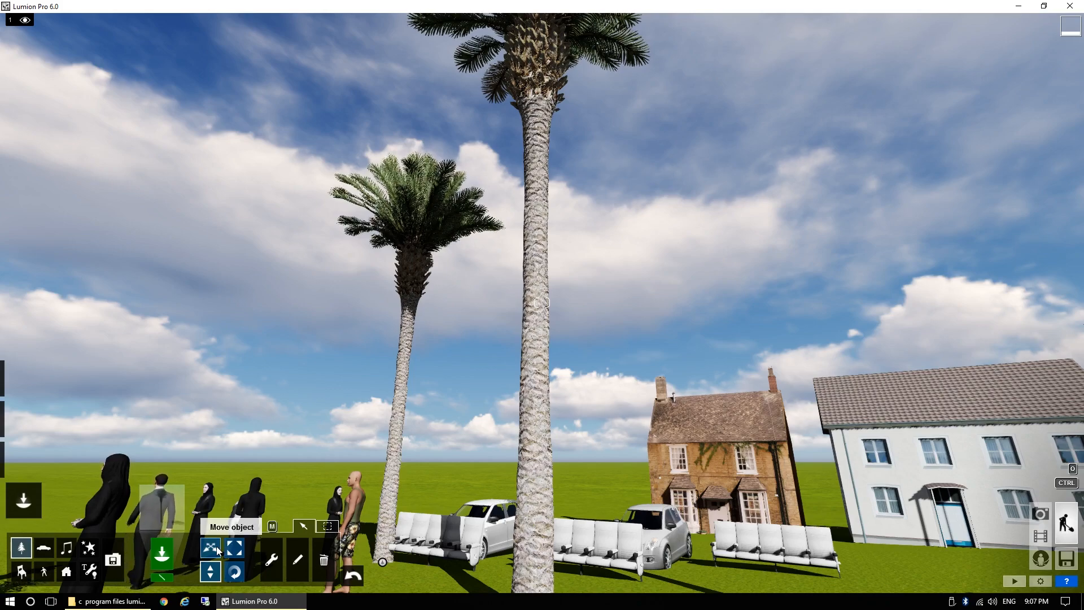
key(s)
right_drag(186, 254, 340, 408)
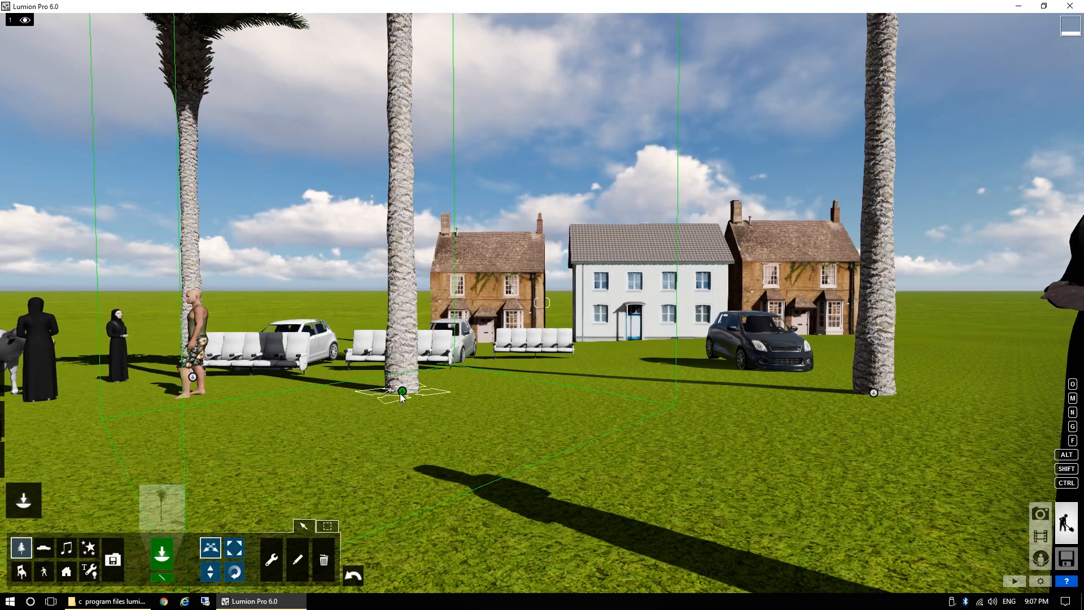
right_drag(227, 399, 113, 400)
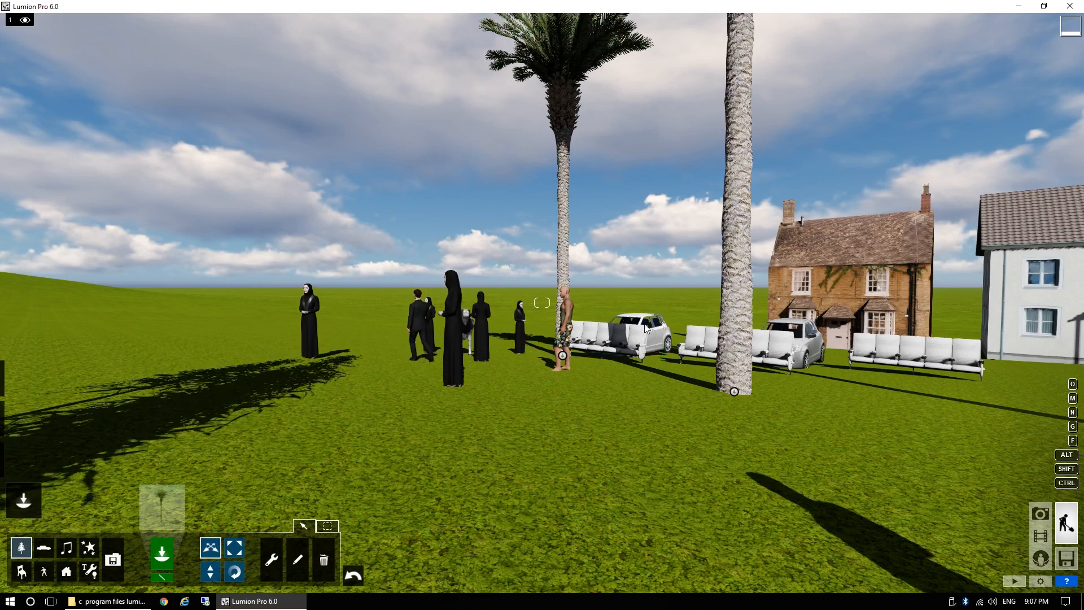
right_drag(882, 296, 784, 363)
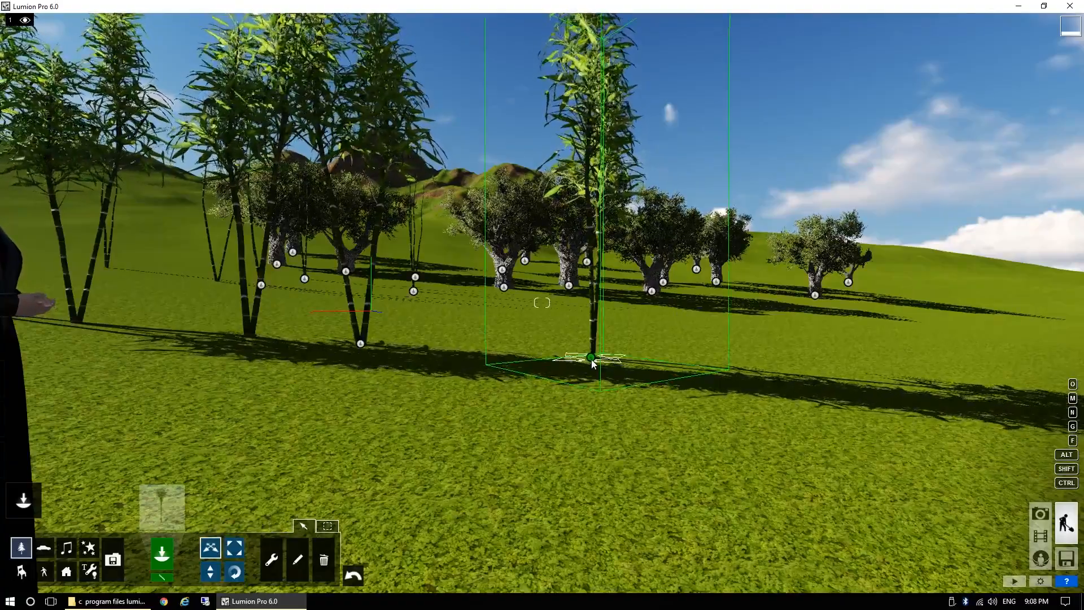
mouse_move(592, 359)
mouse_down()
mouse_move(551, 415)
mouse_move(666, 396)
mouse_move(785, 446)
mouse_move(967, 316)
mouse_move(885, 334)
mouse_move(526, 339)
mouse_move(490, 310)
mouse_move(714, 351)
mouse_up()
drag(362, 348, 458, 338)
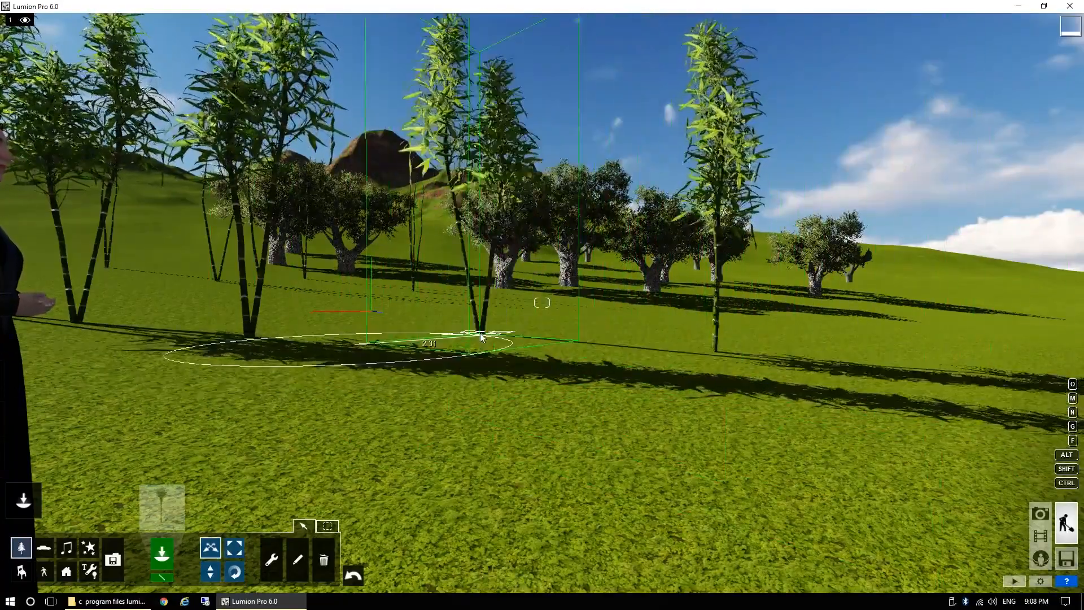
click(234, 549)
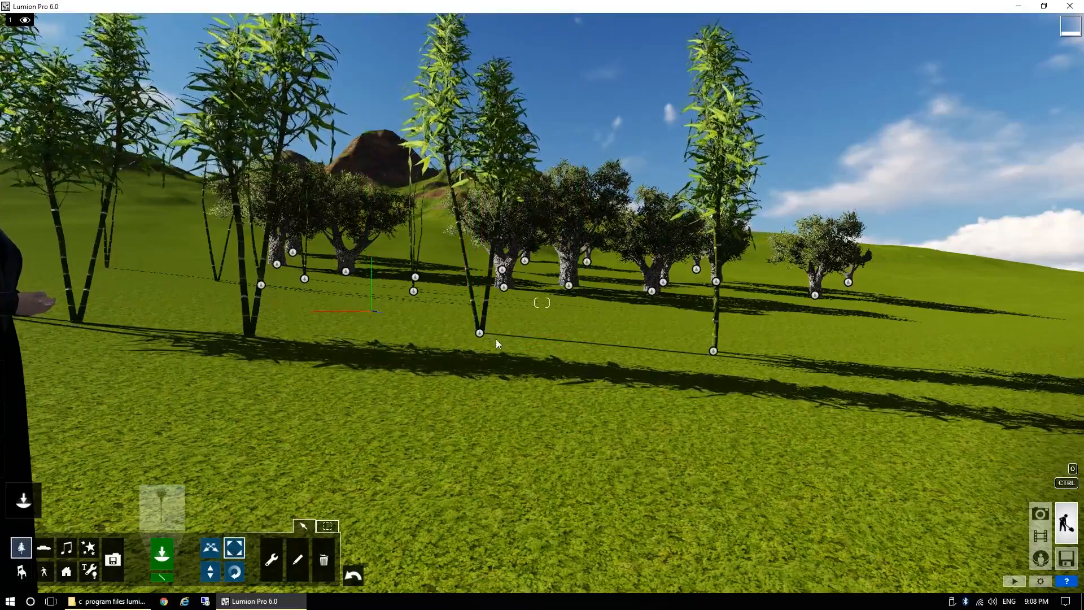
drag(717, 351, 738, 337)
Try changing the enlarged bamboo's height above the ground, and rotate the heading of the two-stemmed bamboo beside it.
click(210, 572)
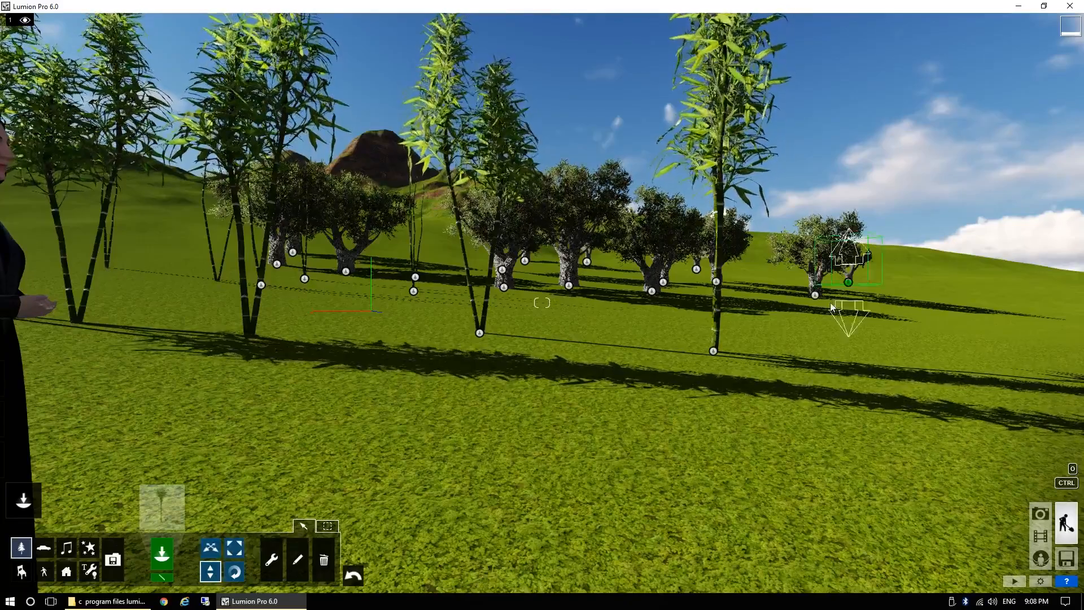
drag(714, 351, 687, 277)
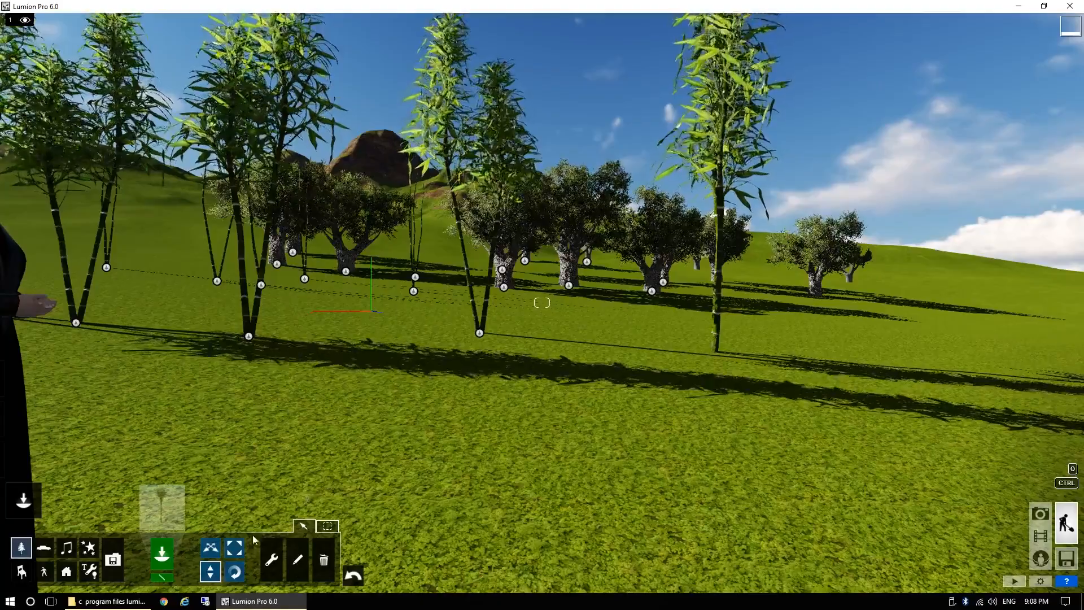
click(234, 571)
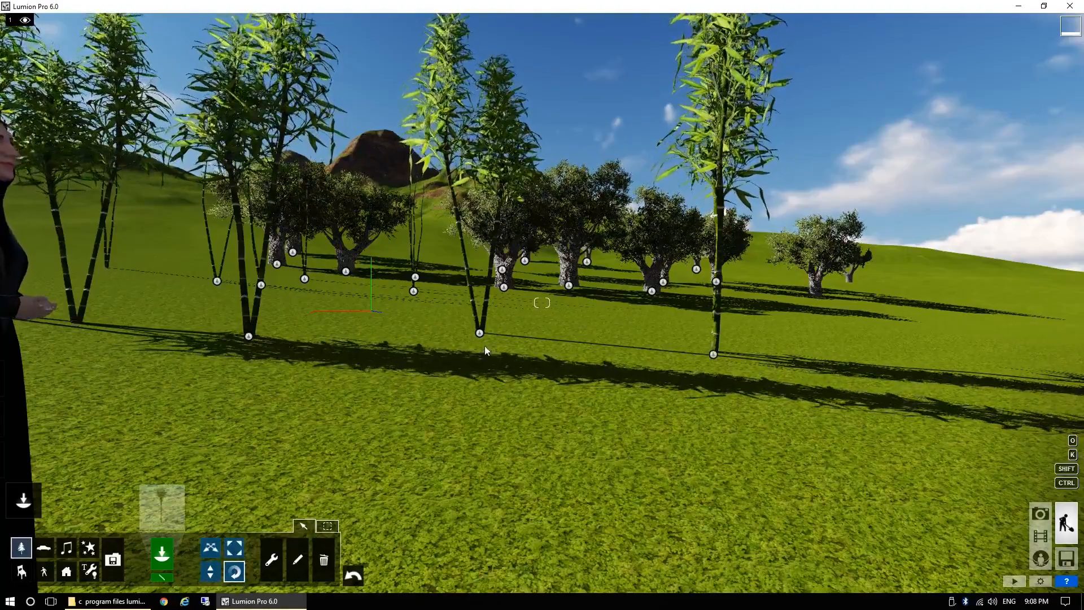
drag(480, 334, 564, 335)
Move the nearest woman in black back toward the palm trunk and bring the man in floral shorts closer to the viewer.
right_drag(563, 335, 153, 386)
key(s)
key(s)
key(w)
right_drag(191, 463, 198, 462)
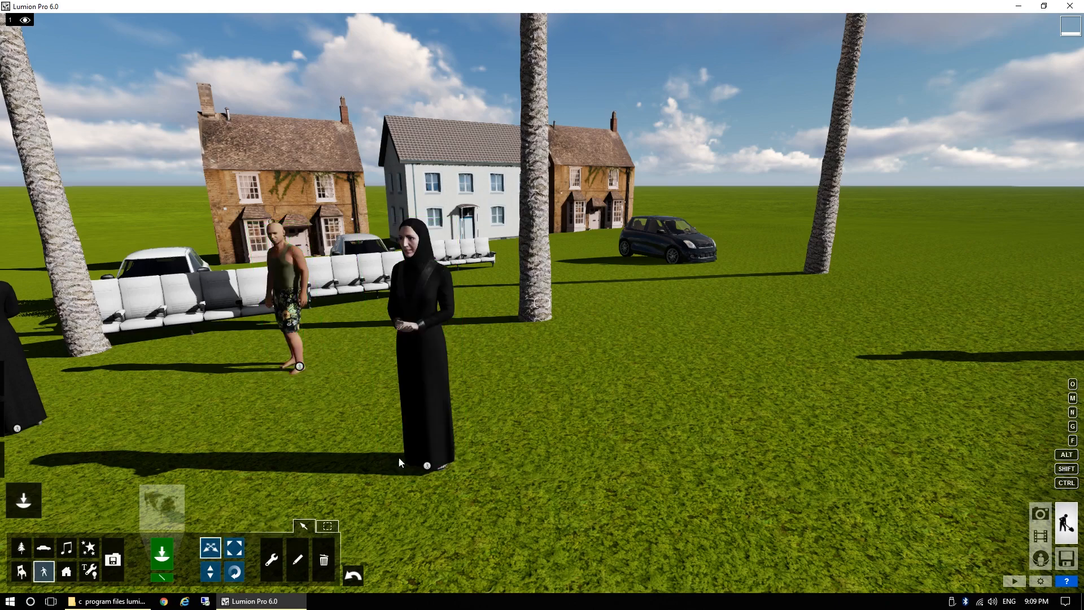
right_drag(401, 463, 357, 394)
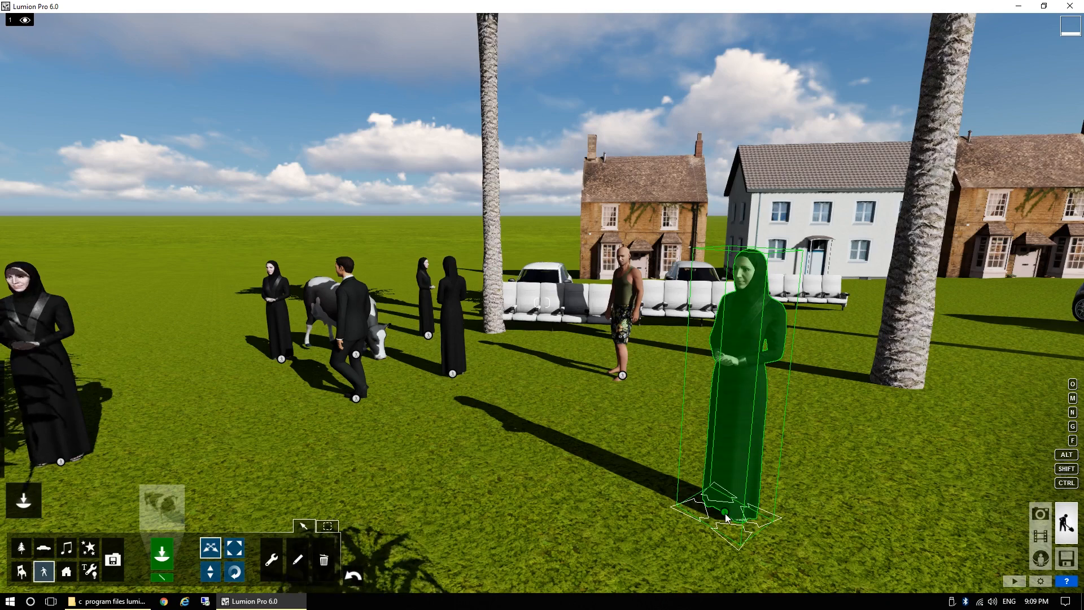
drag(725, 514, 794, 373)
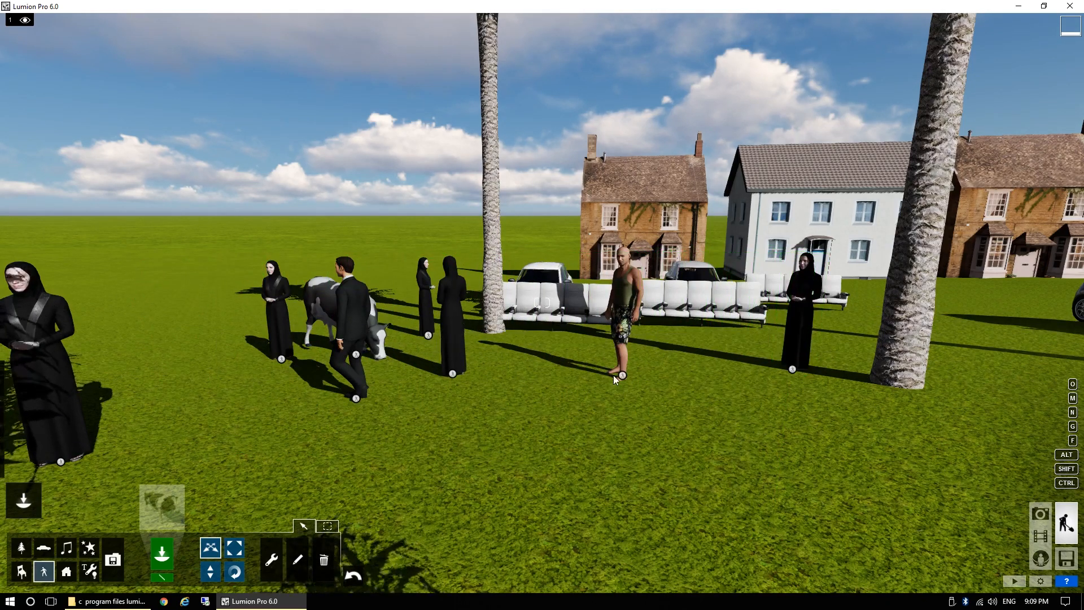
drag(631, 403, 511, 439)
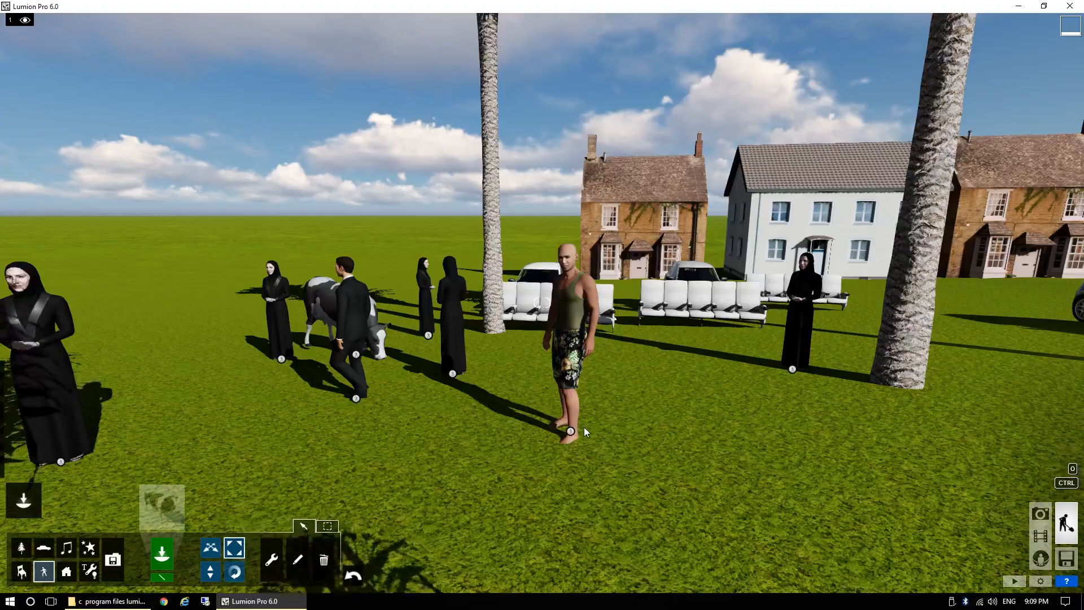
Scale the man in floral shorts up to a giant standing far taller than the other characters.
drag(585, 429, 627, 294)
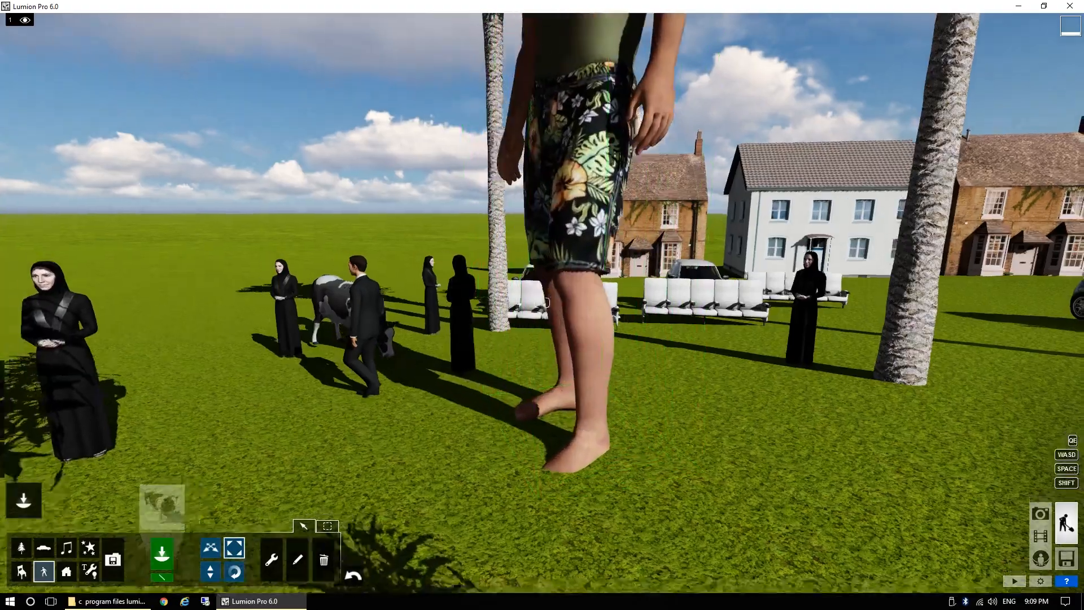
key(s)
key(a)
right_drag(542, 303, 618, 321)
key(s)
key(a)
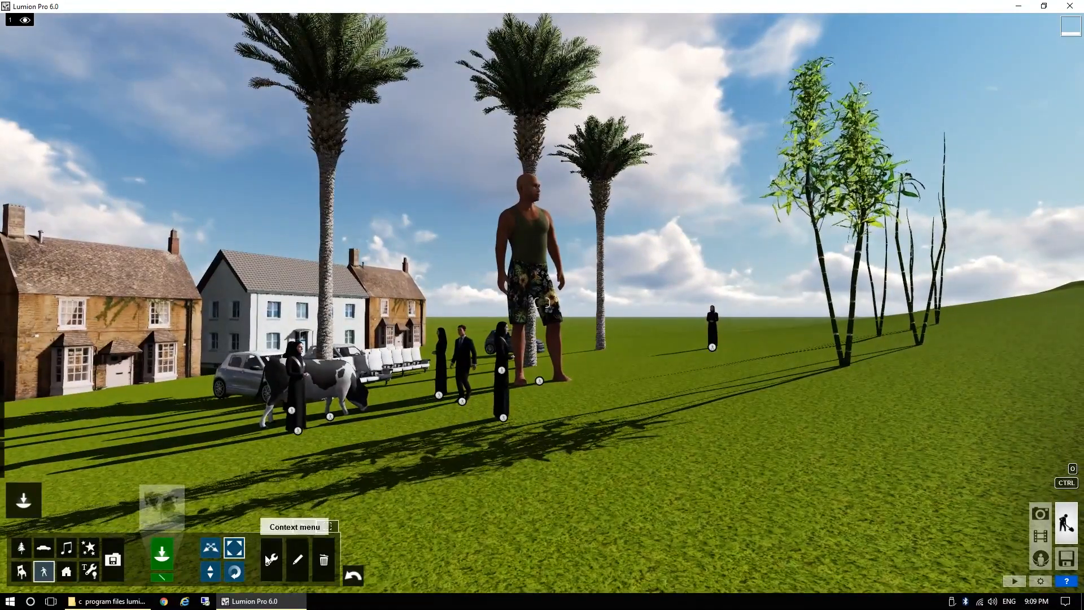
Lift the woman in black standing in front of the giant man vertically into the air, above his head.
click(211, 572)
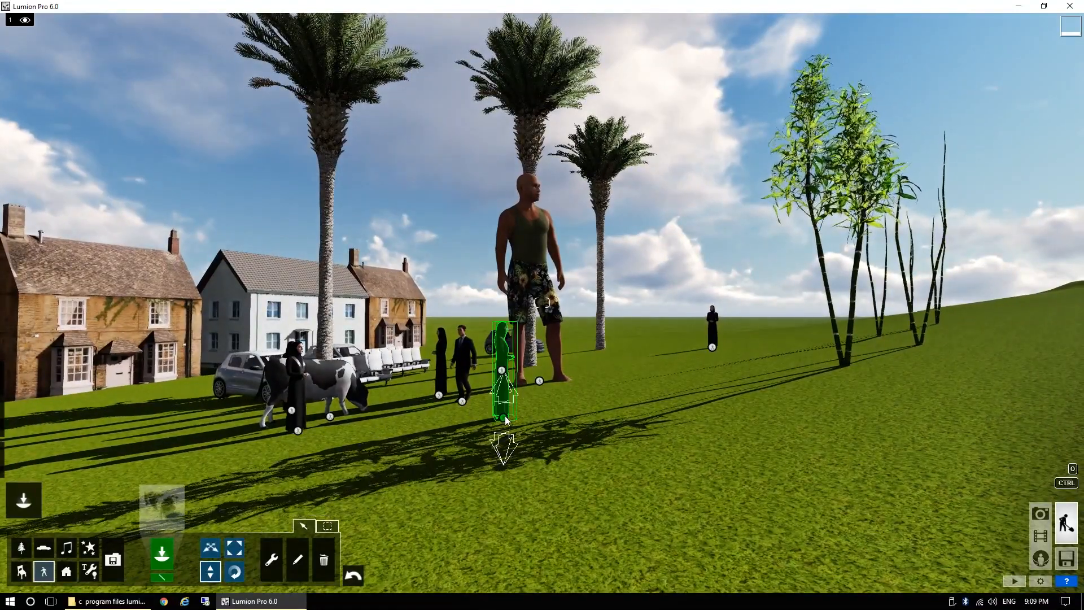
drag(506, 420, 497, 181)
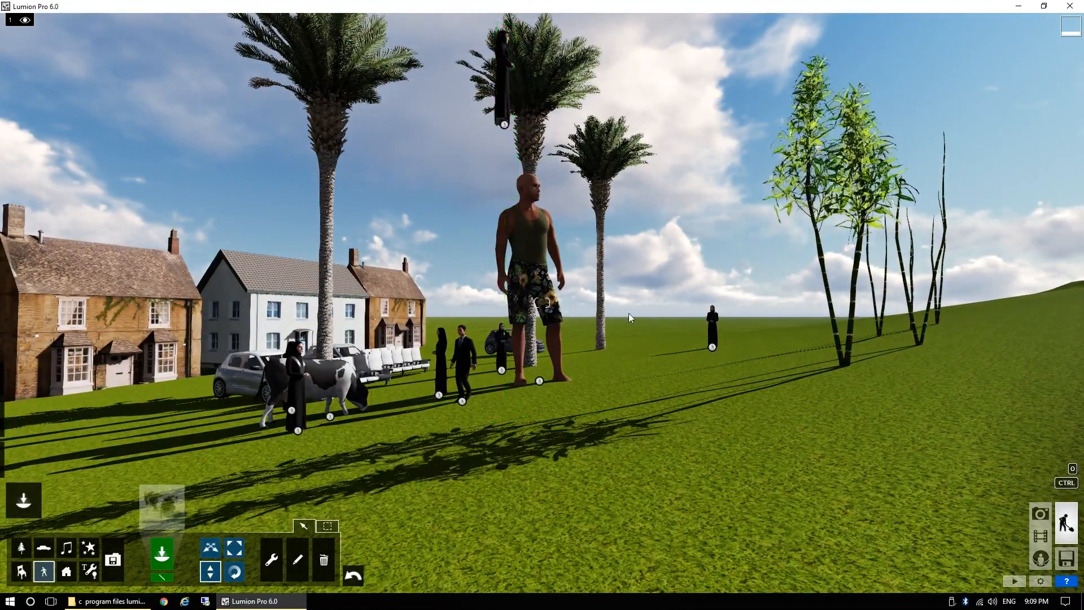
key(d)
right_drag(628, 313, 322, 209)
key(w)
key(d)
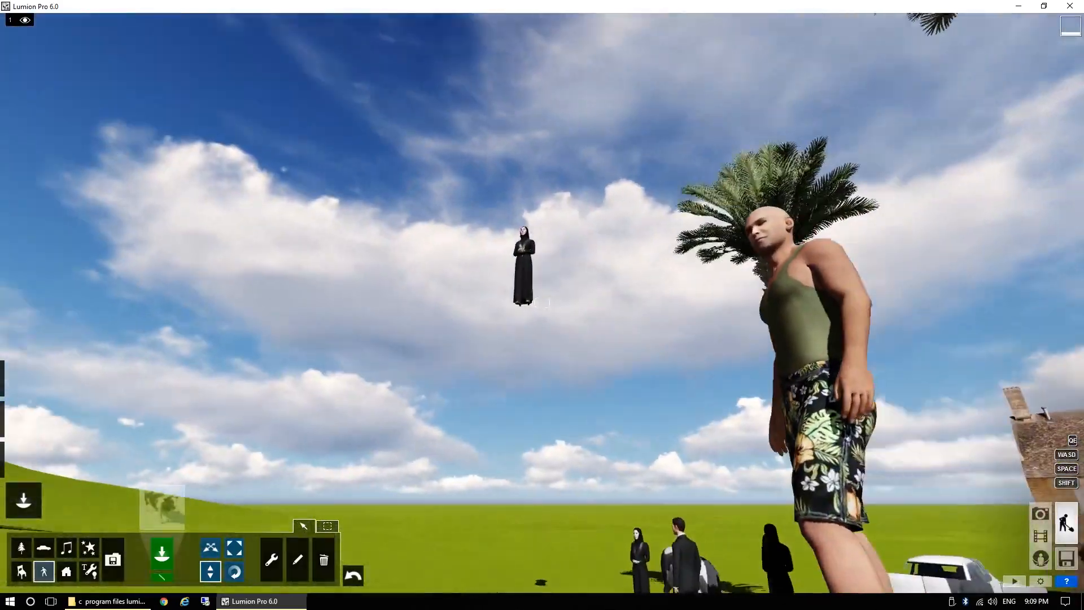
right_drag(469, 414, 446, 414)
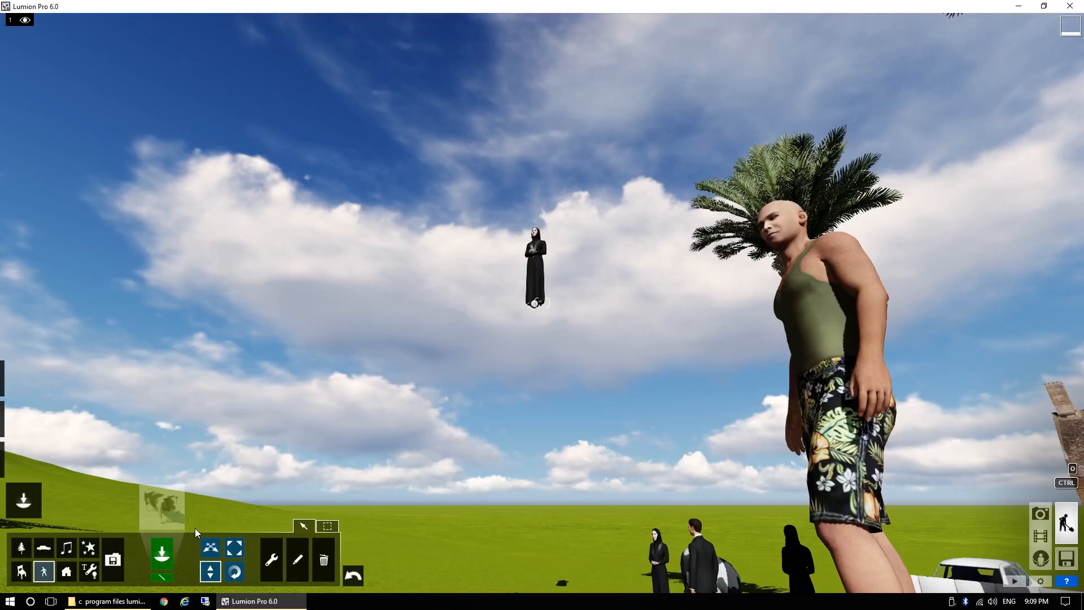
Rotate the heading of the nearest stone house so that its front faces away from the white house.
key(a)
right_drag(542, 303, 367, 296)
key(s)
key(a)
key(q)
key(s)
key(d)
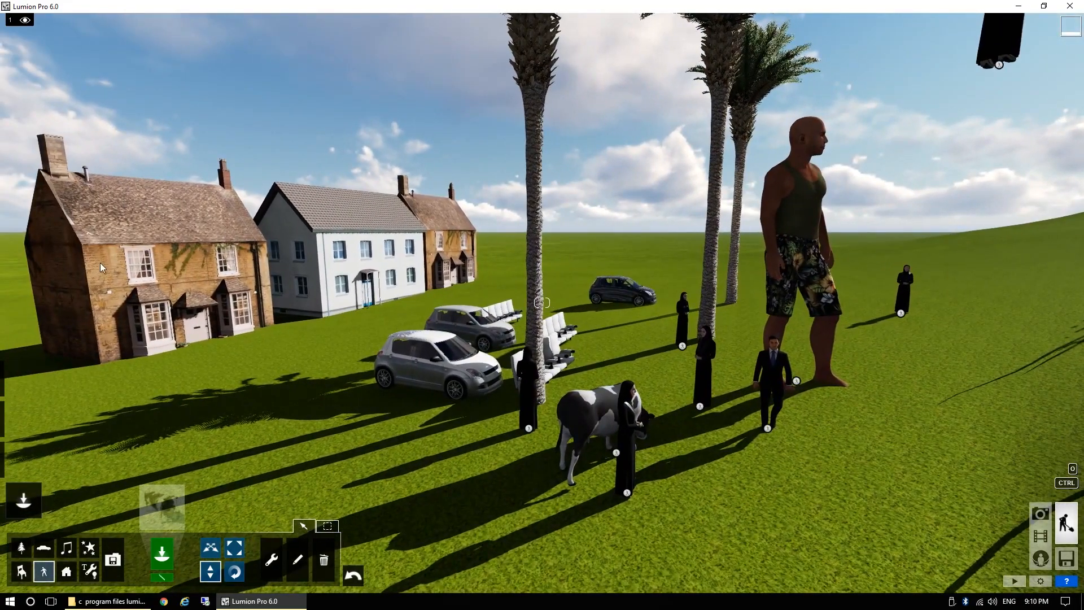
click(69, 576)
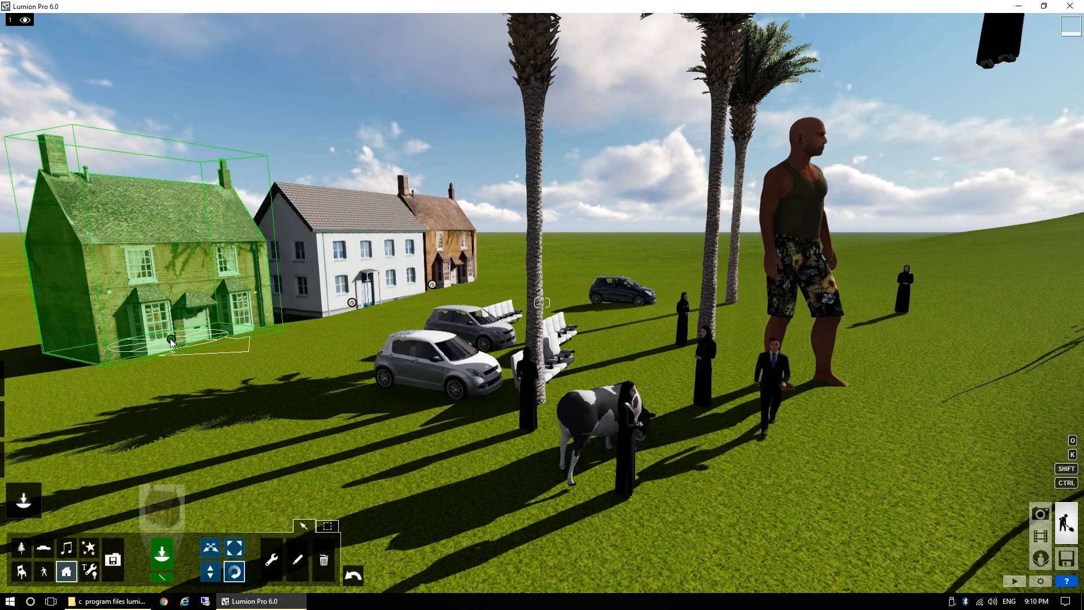
mouse_move(171, 338)
mouse_down()
mouse_move(111, 362)
mouse_move(161, 364)
mouse_up()
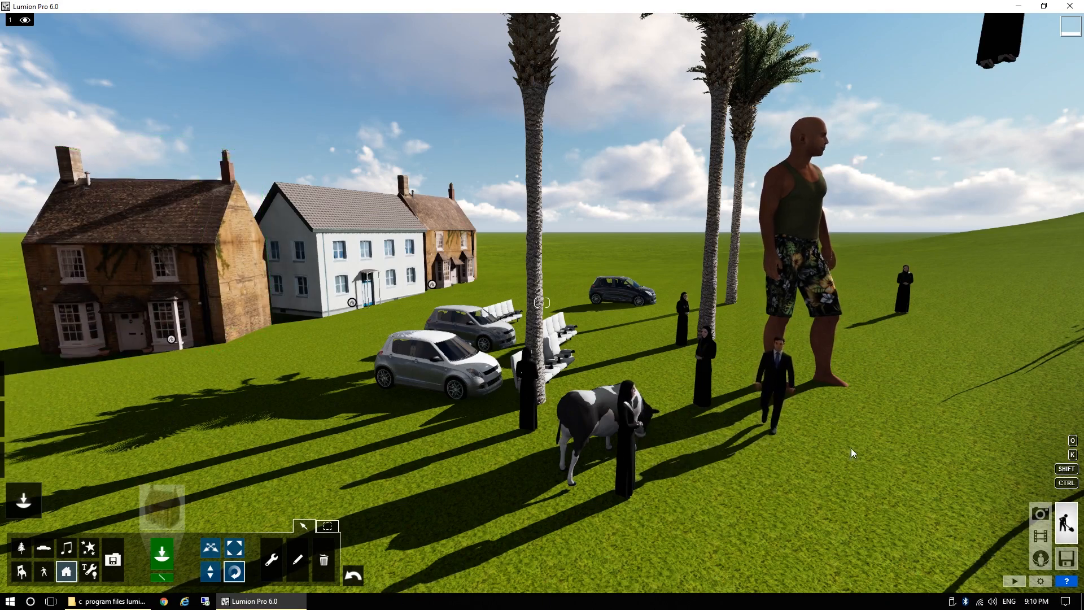
Select the nearby bamboos, palms, cars, benches, characters, white house and the stone house beyond it together with a selection rectangle.
key(d)
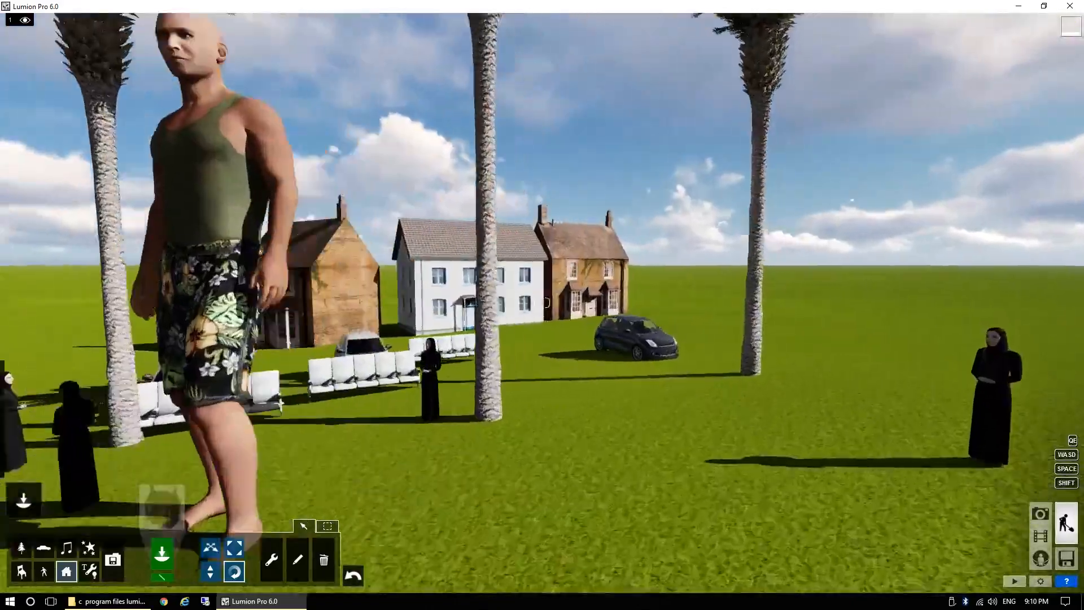
key(w)
key(d)
right_drag(542, 303, 362, 345)
key(s)
key(s)
mouse_move(404, 484)
right_down()
mouse_move(316, 484)
mouse_move(451, 480)
mouse_move(404, 484)
right_up()
key(a)
key(w)
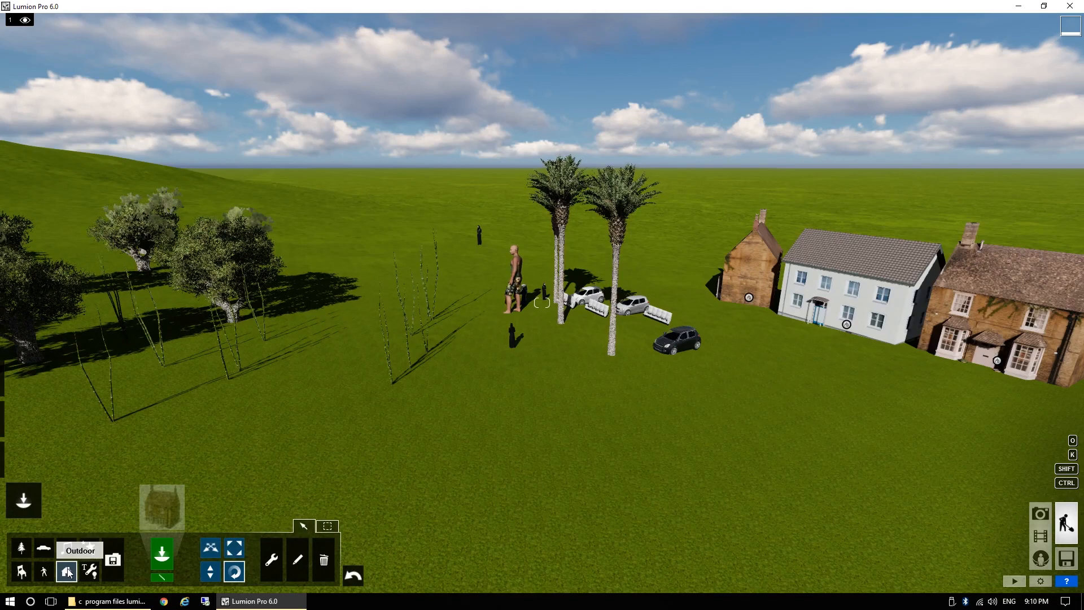
click(328, 527)
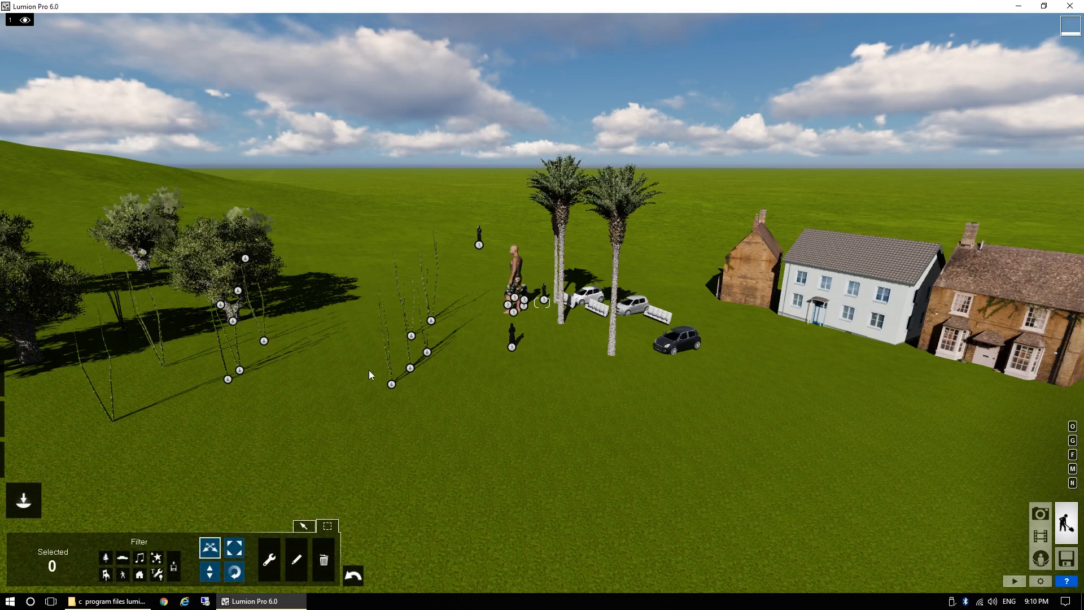
drag(401, 357, 1038, 460)
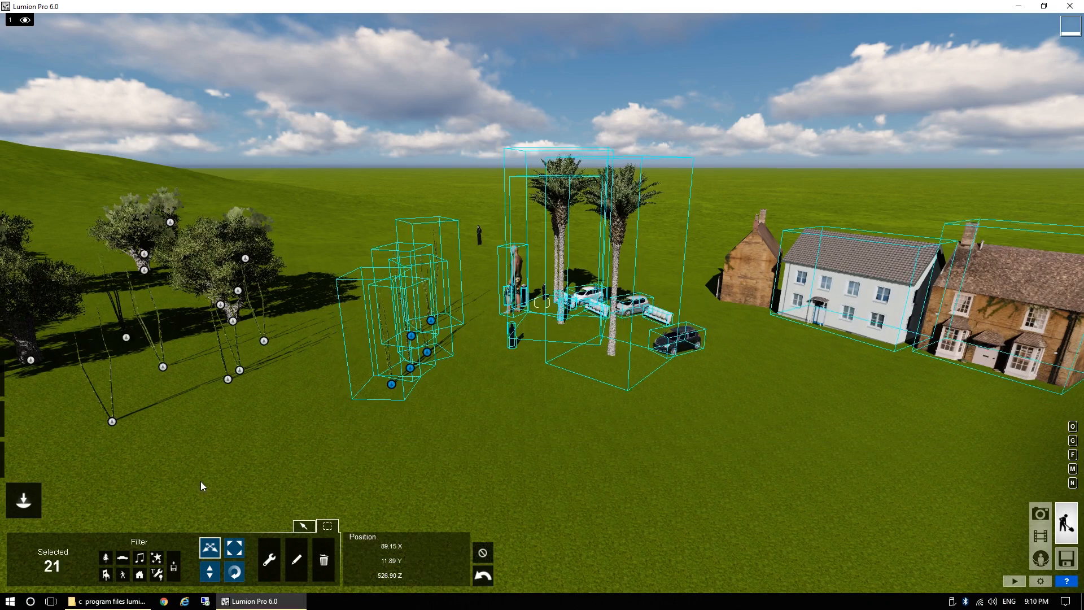
Move the whole selection of objects together across the grass toward the viewer, and rotate their headings.
key(w)
right_drag(452, 447, 576, 420)
key(e)
key(a)
key(w)
key(w)
right_drag(542, 303, 255, 334)
key(w)
key(w)
key(d)
key(s)
key(s)
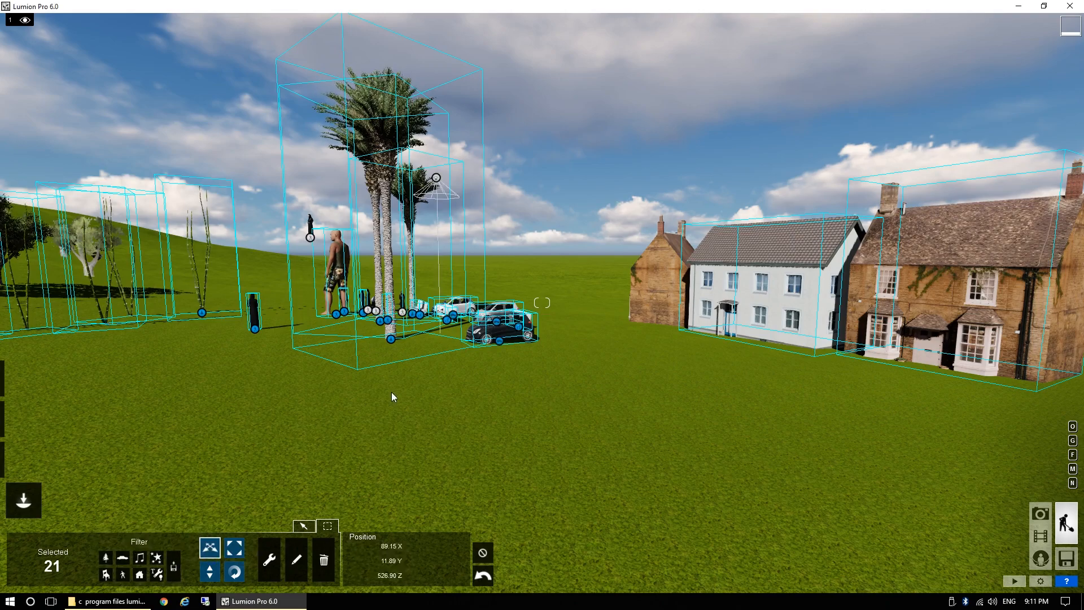
key(s)
key(a)
right_drag(392, 397, 269, 516)
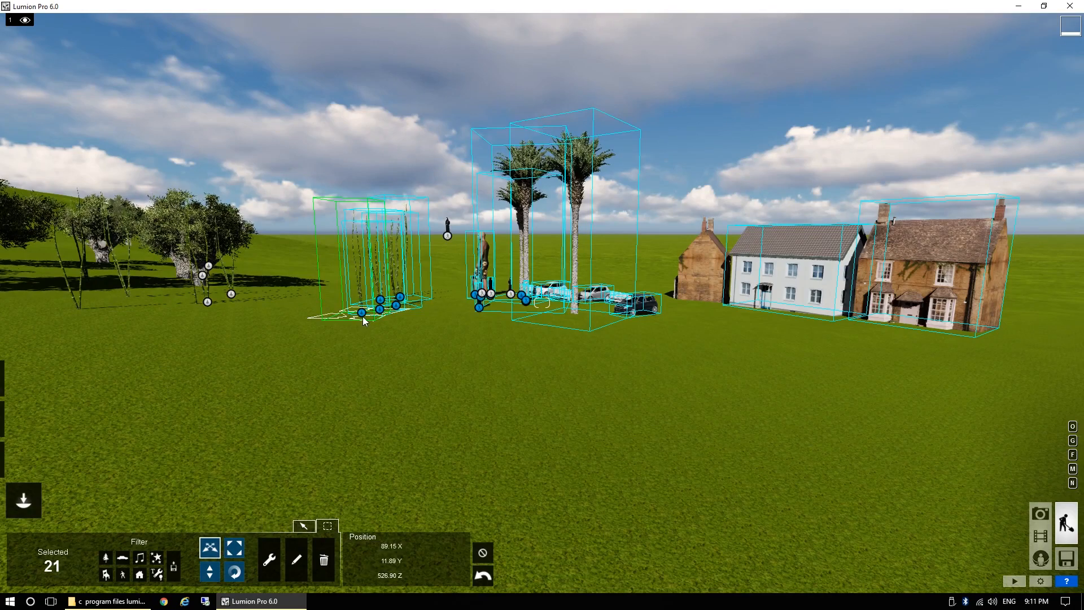
drag(362, 313, 624, 346)
click(234, 571)
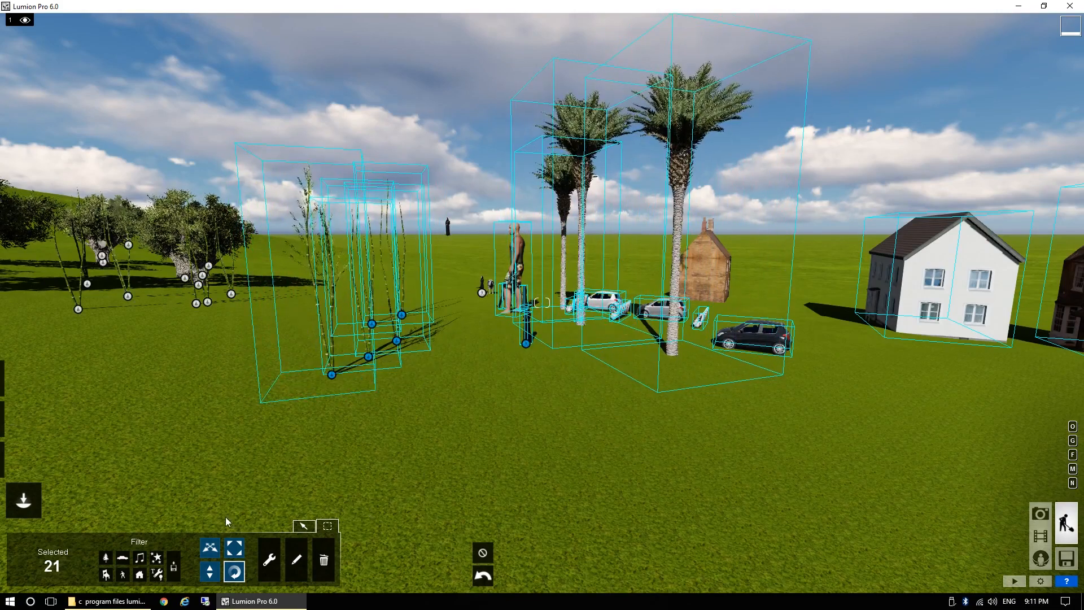
Resize all the selected bamboos, palms, cars, benches, characters and houses together, and clear the selection.
click(237, 551)
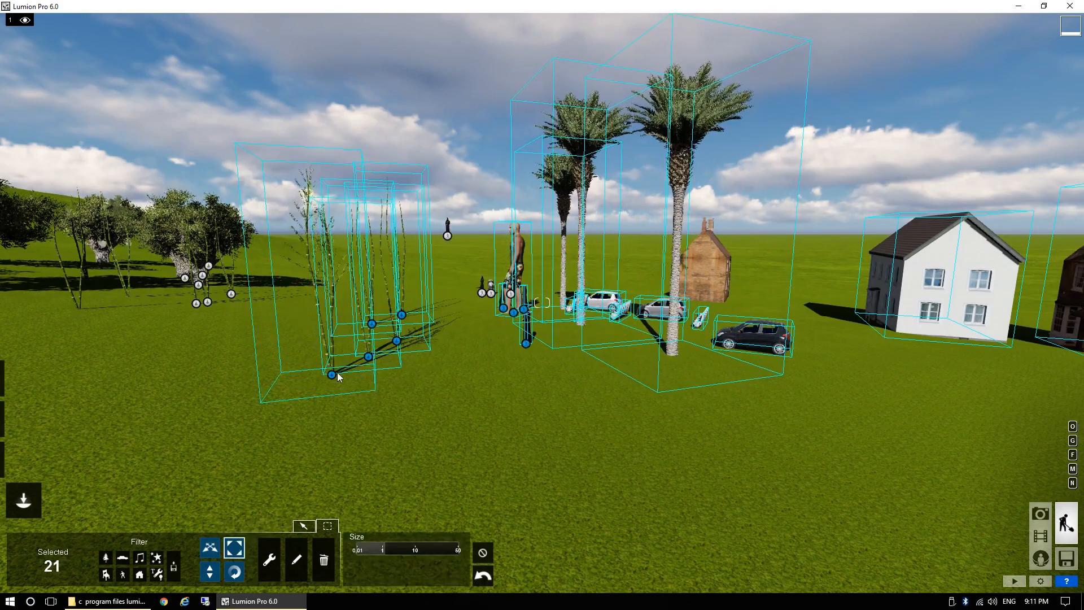
drag(337, 372, 321, 427)
key(w)
key(d)
right_drag(469, 496, 435, 496)
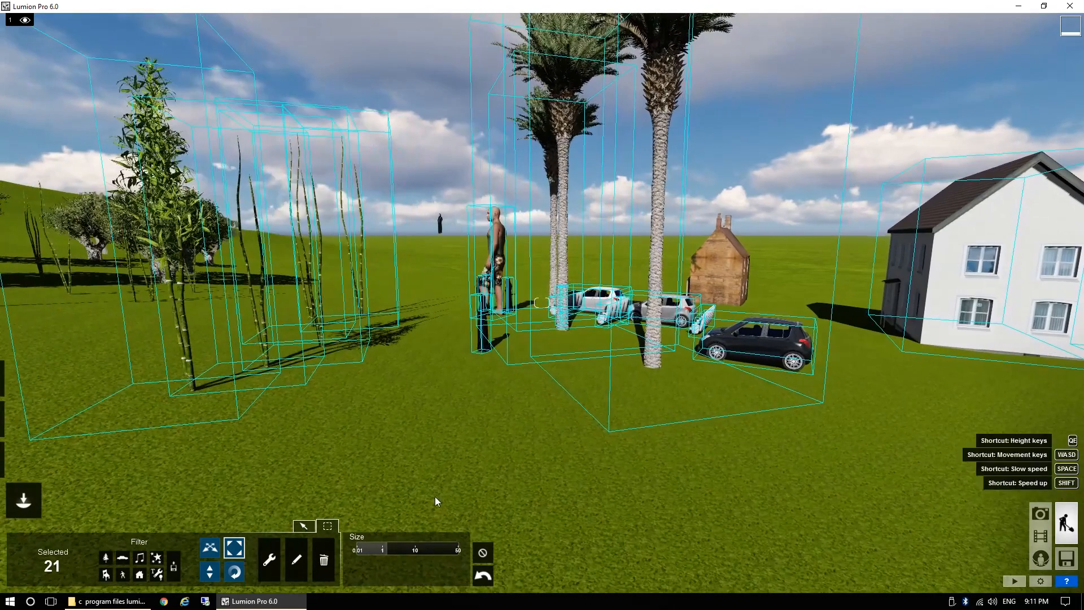
click(484, 554)
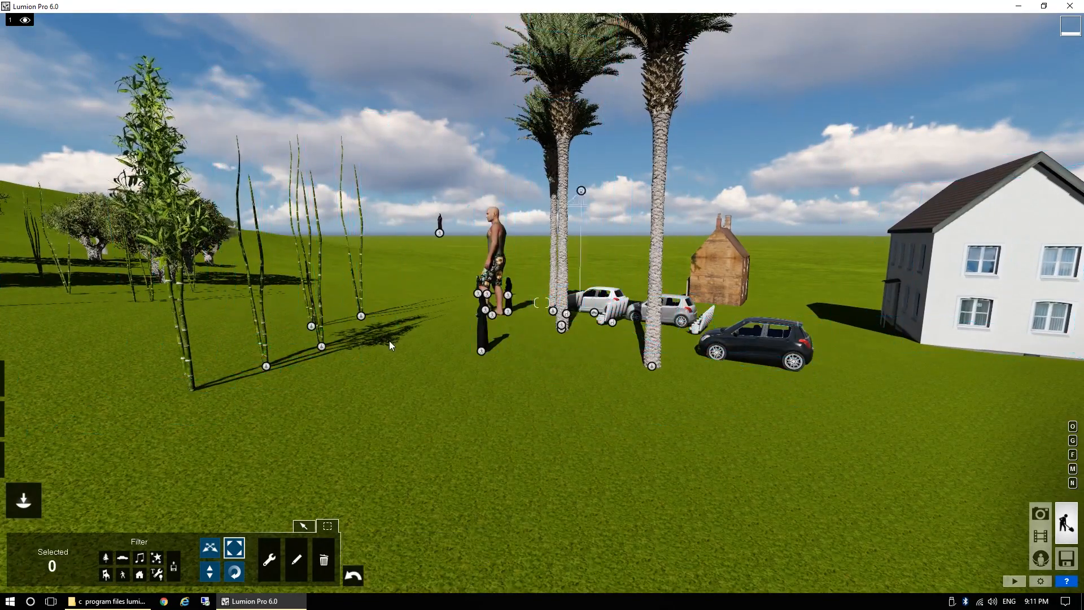
Exclude plants and transport from the selection filter and select the characters, benches and stone house around the cars with a selection rectangle.
click(109, 557)
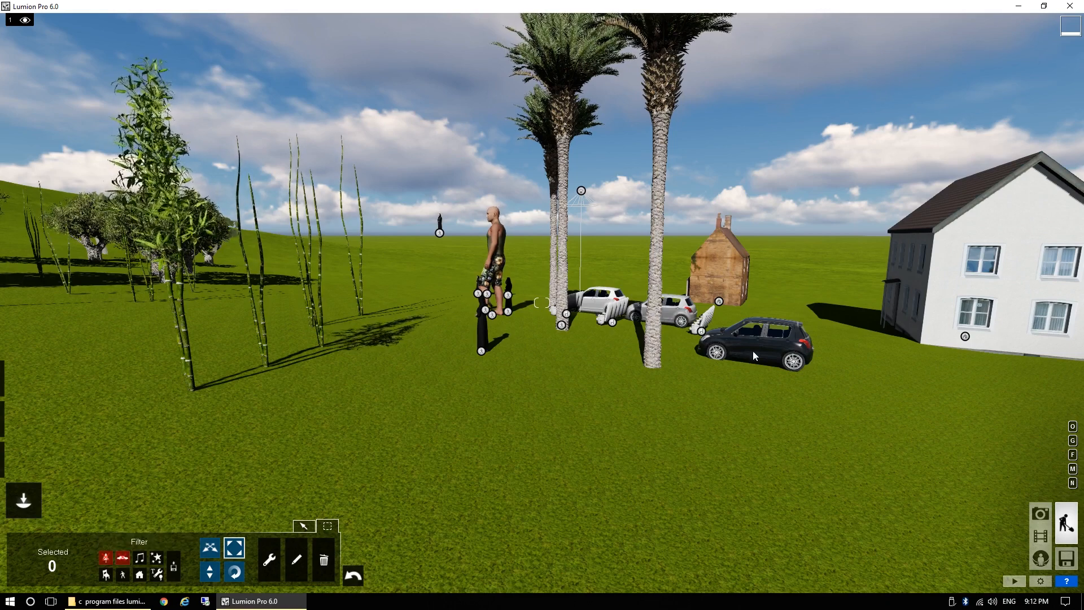
drag(300, 186, 820, 431)
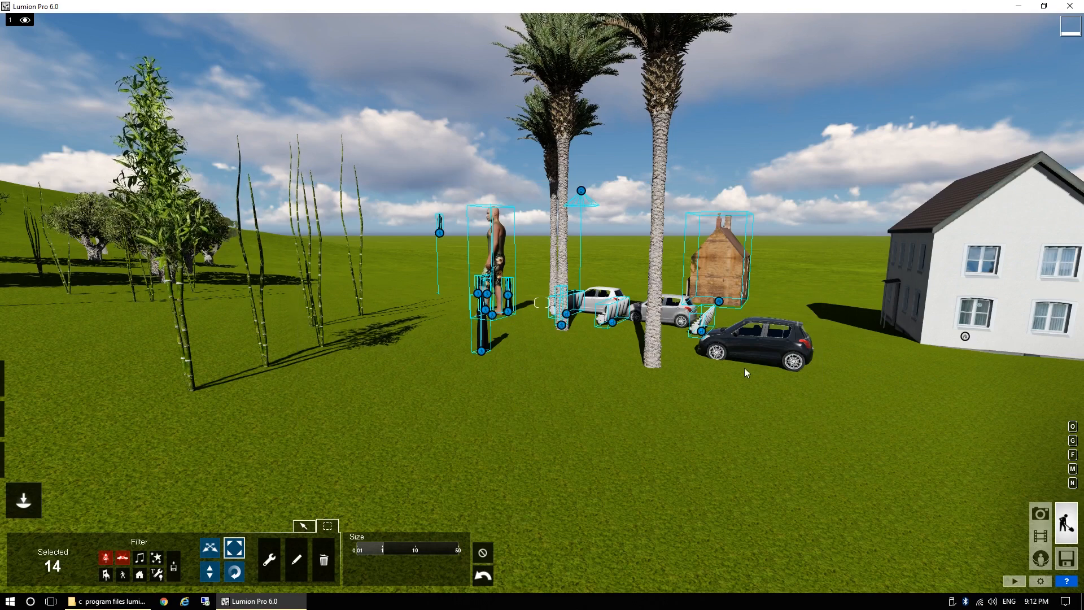
Limit the selection filter to plants only and select the olive trees, bamboos and palms together with a selection rectangle.
click(109, 577)
click(108, 560)
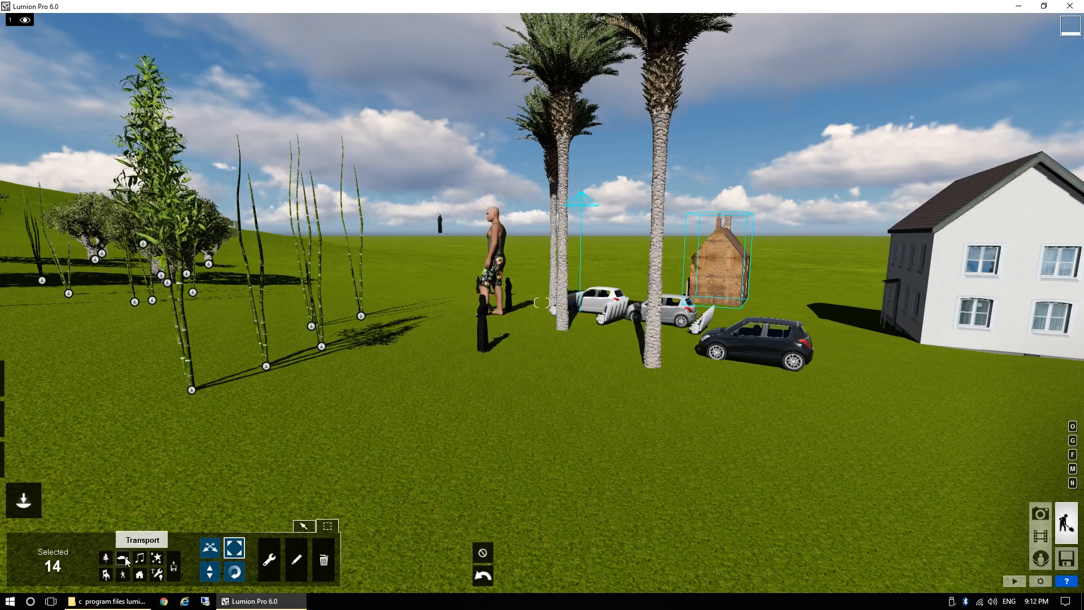
click(157, 558)
click(156, 574)
click(139, 574)
click(123, 574)
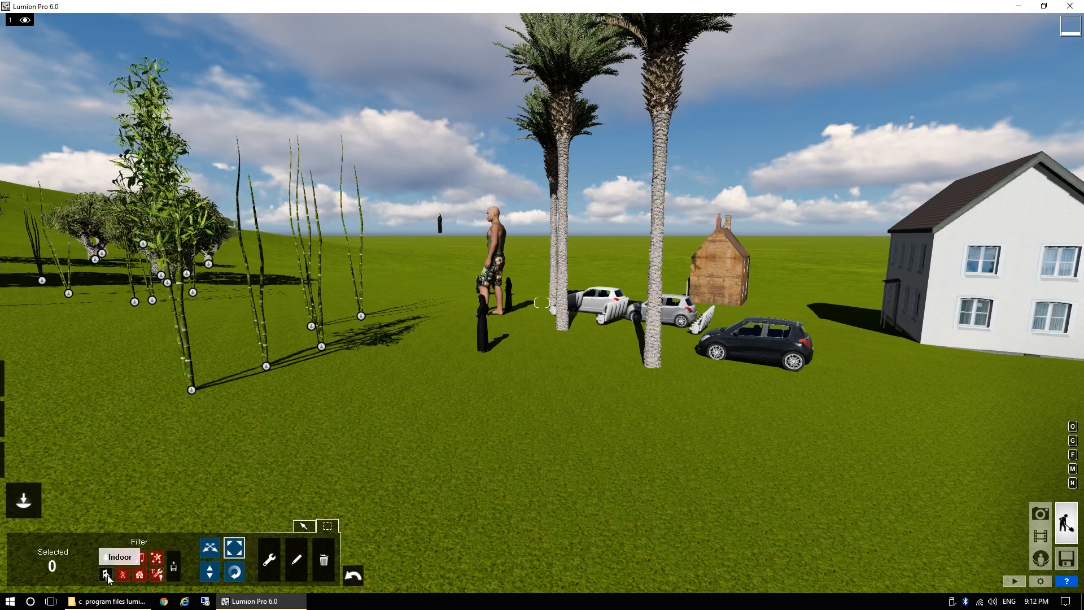
click(176, 569)
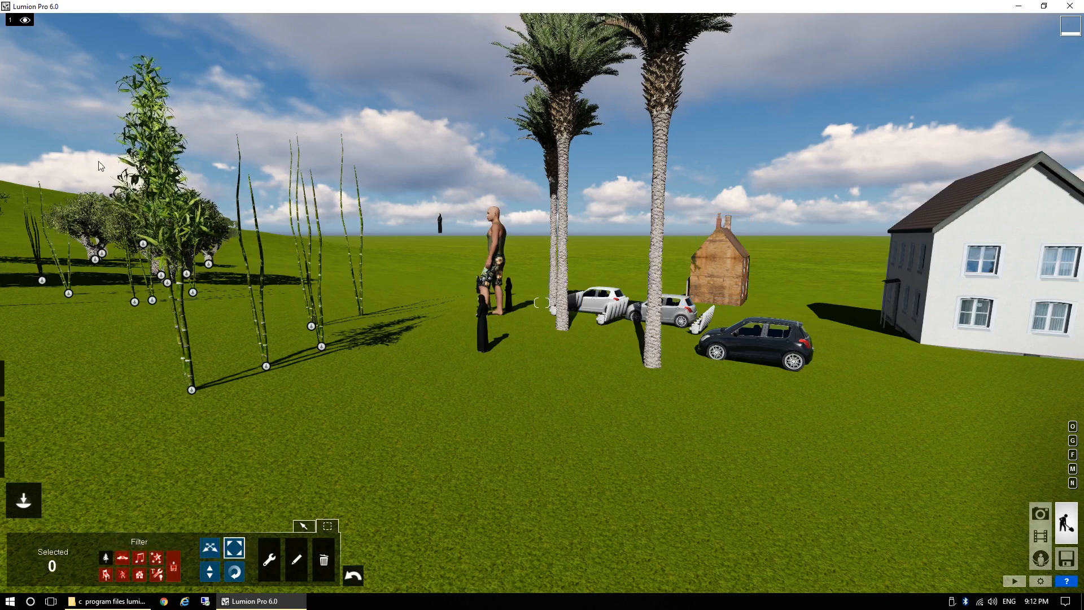
drag(56, 113, 705, 405)
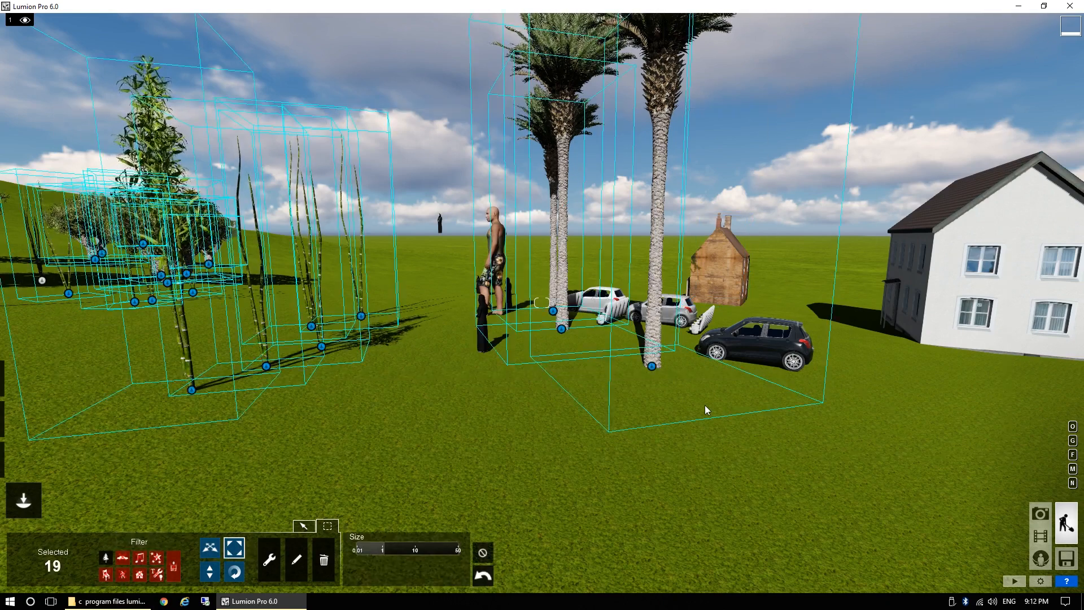
Move the selected trees, bamboos and palms together across the grass, bringing the palms between the cars and the white house.
key(w)
key(d)
right_drag(701, 405, 610, 424)
key(q)
right_drag(541, 303, 396, 212)
key(d)
key(d)
key(w)
key(w)
right_drag(395, 418, 484, 409)
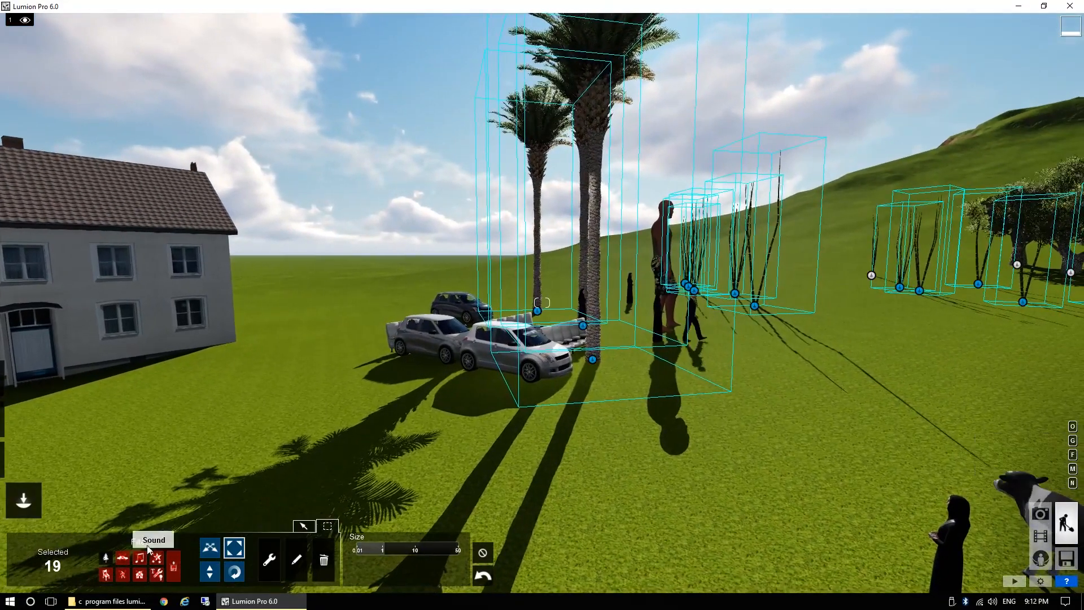
click(210, 547)
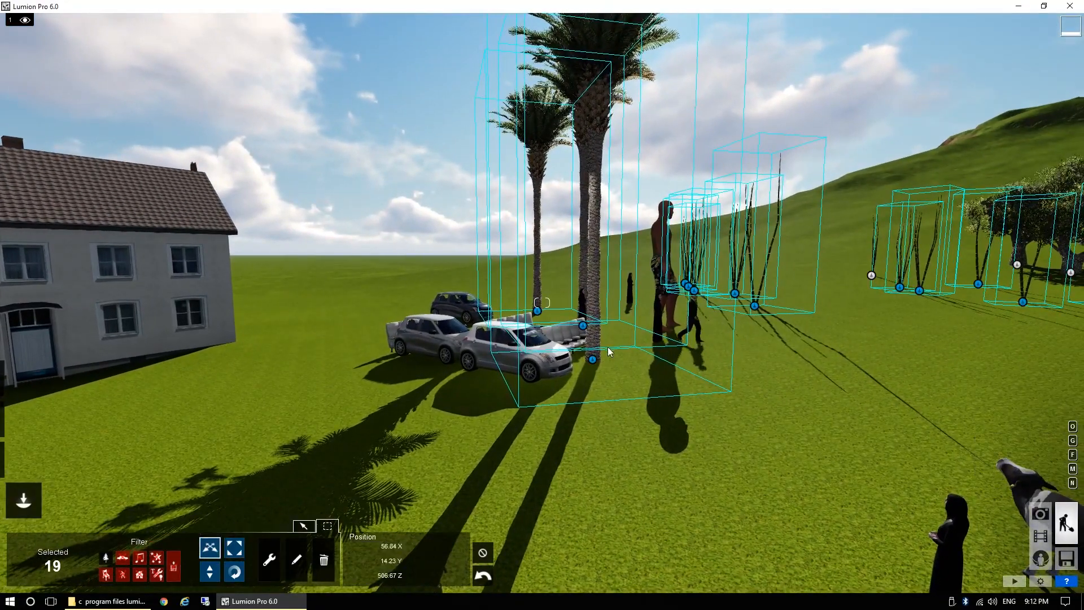
drag(593, 362, 284, 402)
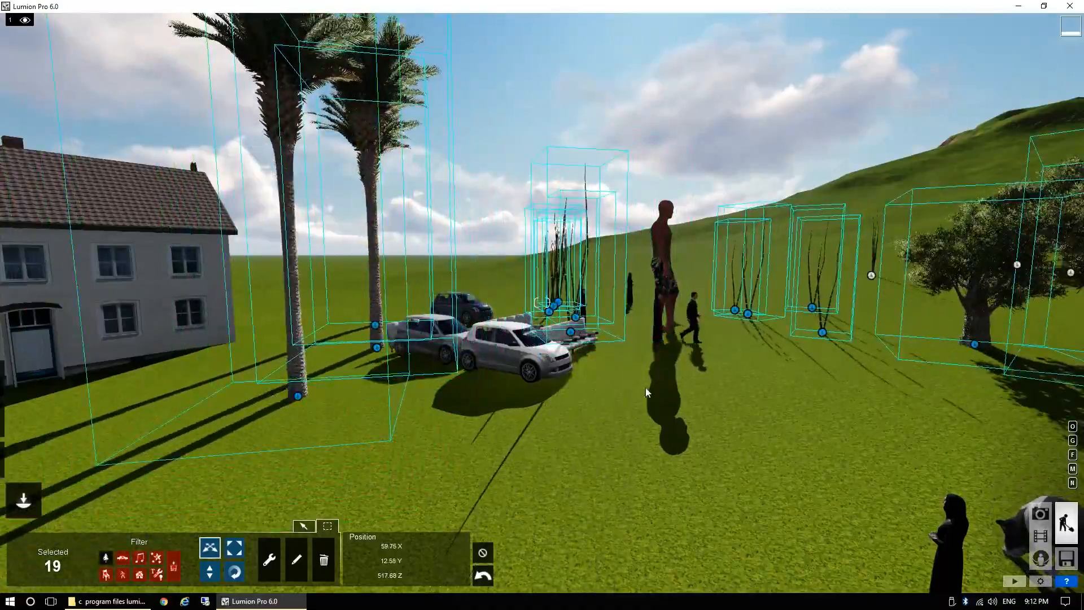
Clear the selection of trees, bamboos and palms and return to single-object placement of the stone house.
key(d)
right_drag(542, 303, 232, 378)
key(w)
key(s)
key(d)
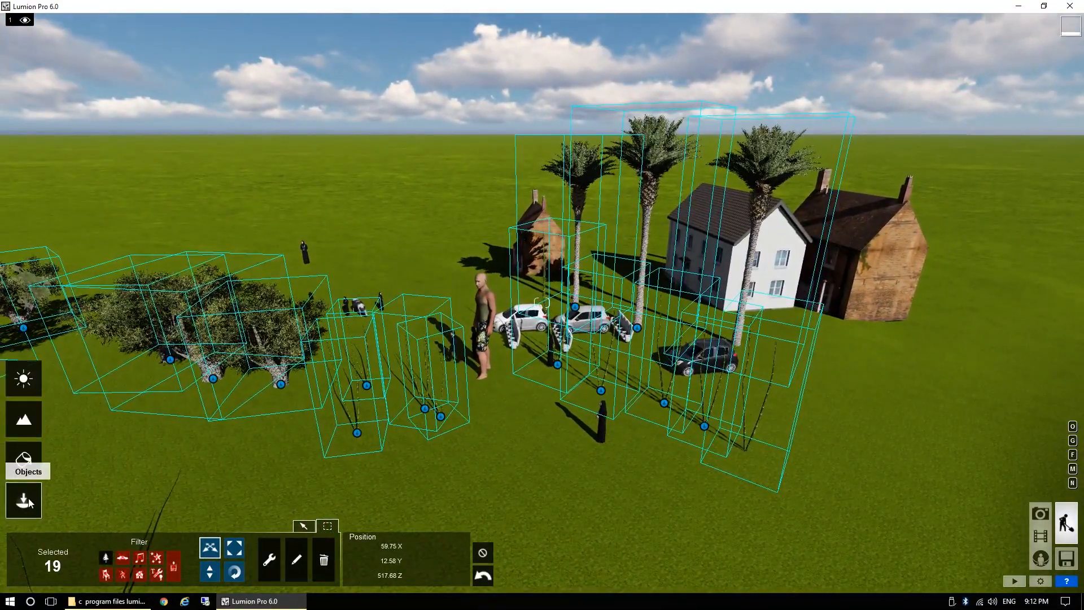
click(306, 525)
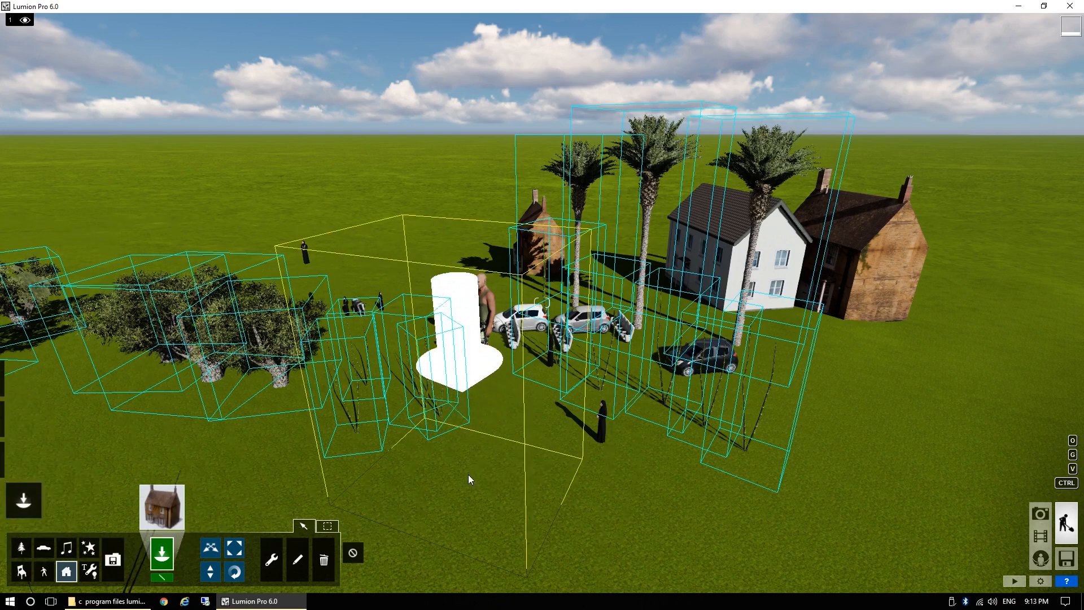
click(327, 526)
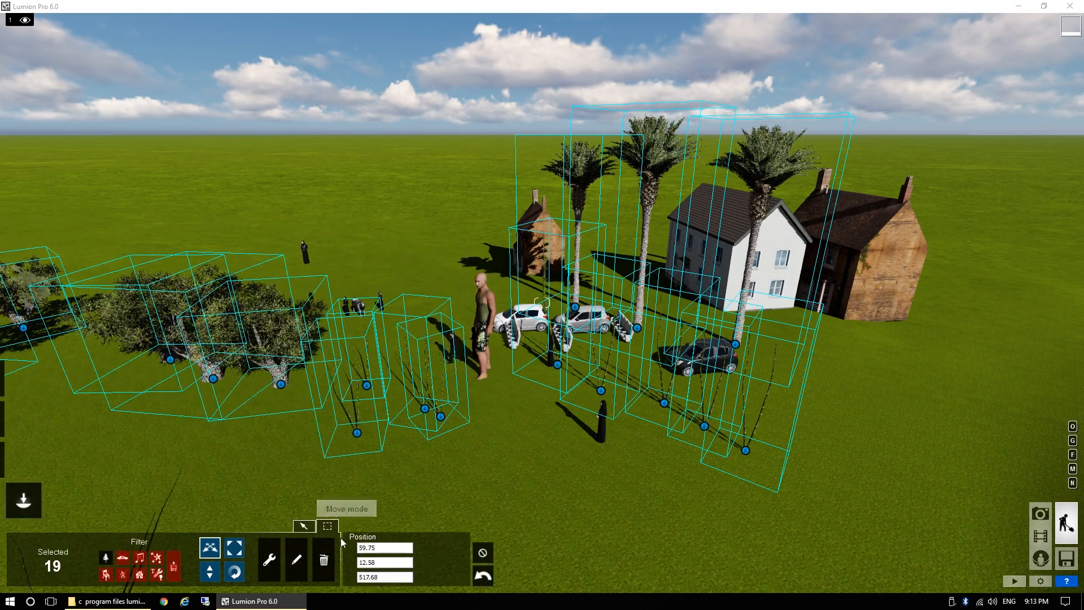
click(484, 551)
click(314, 527)
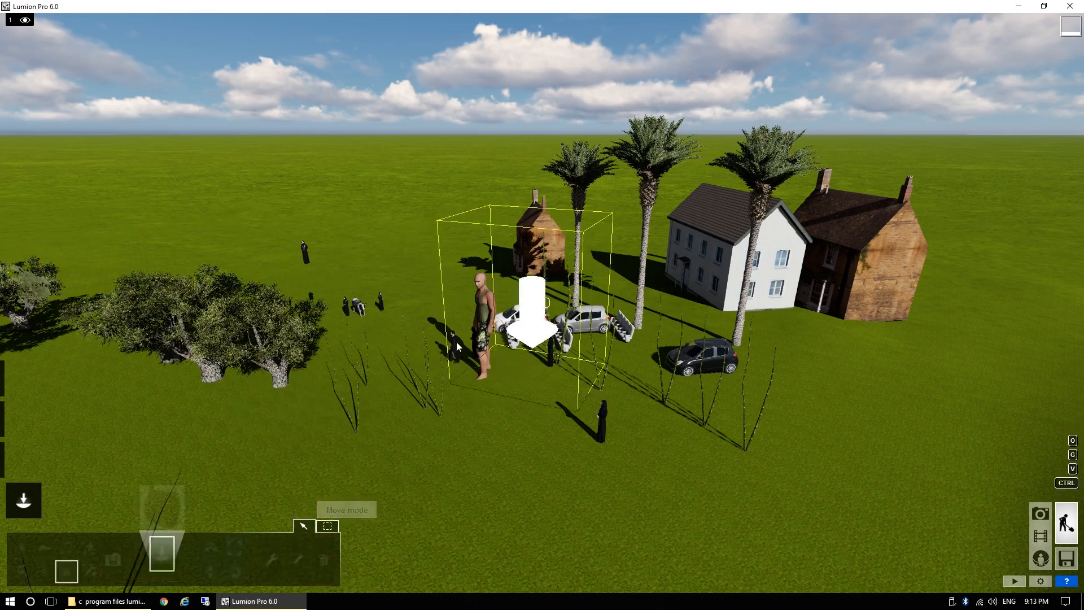
mouse_move(38, 416)
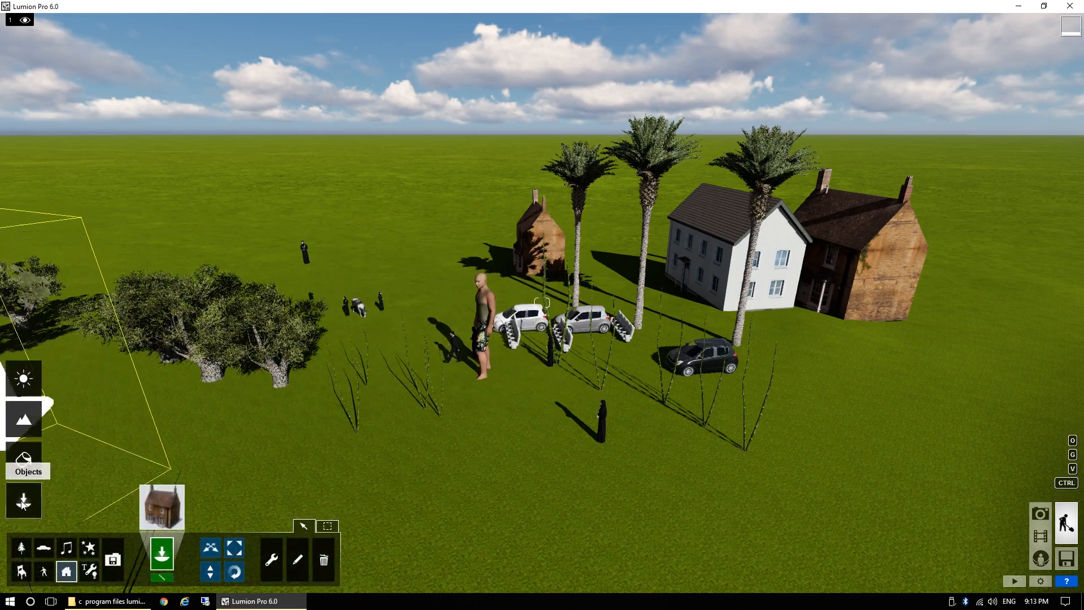
click(23, 419)
click(23, 552)
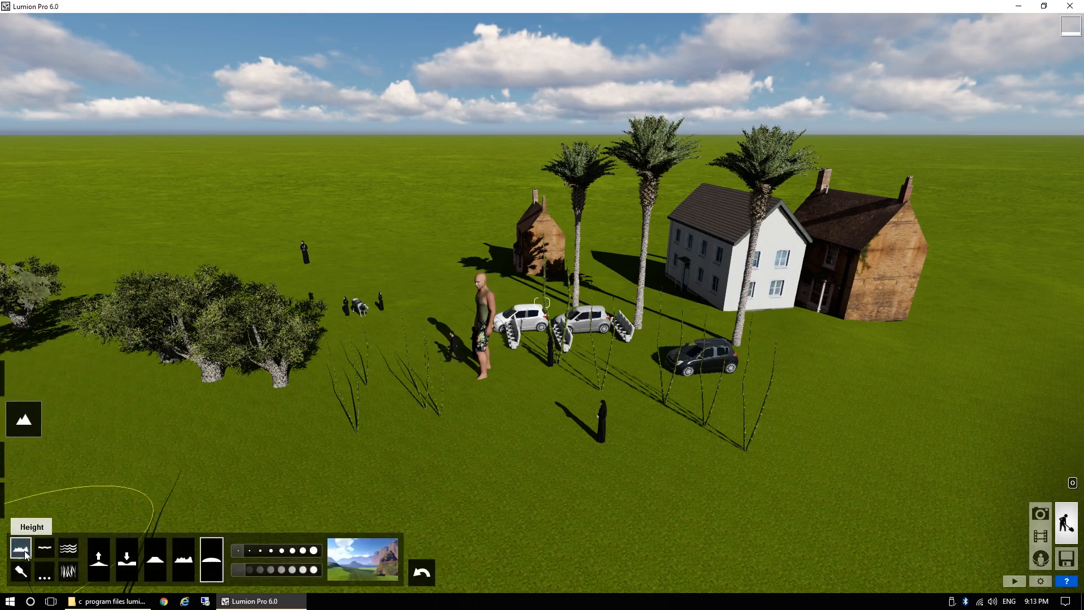
click(41, 554)
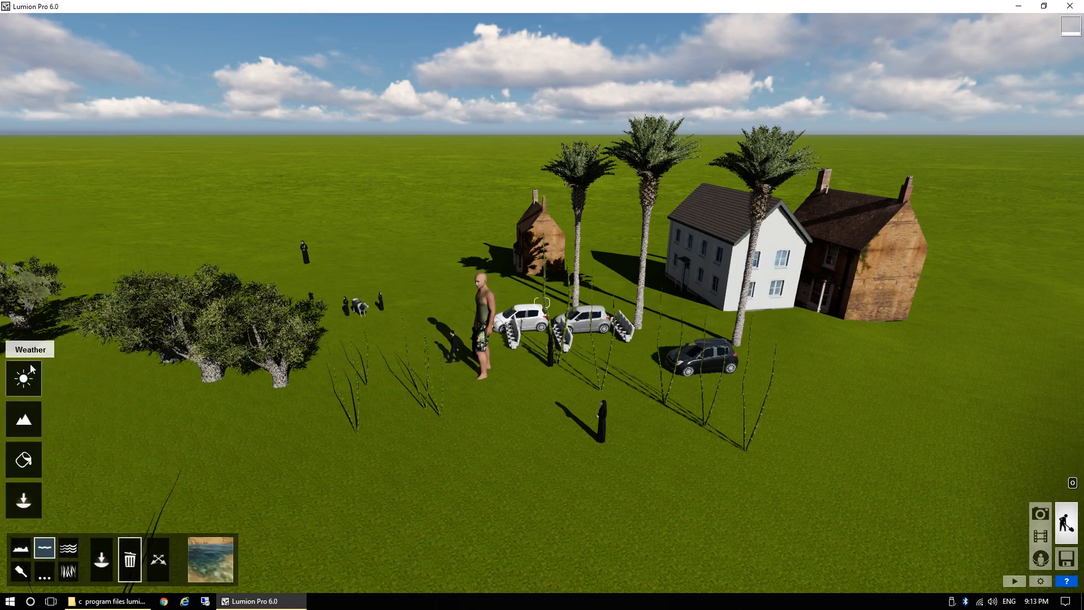
click(25, 376)
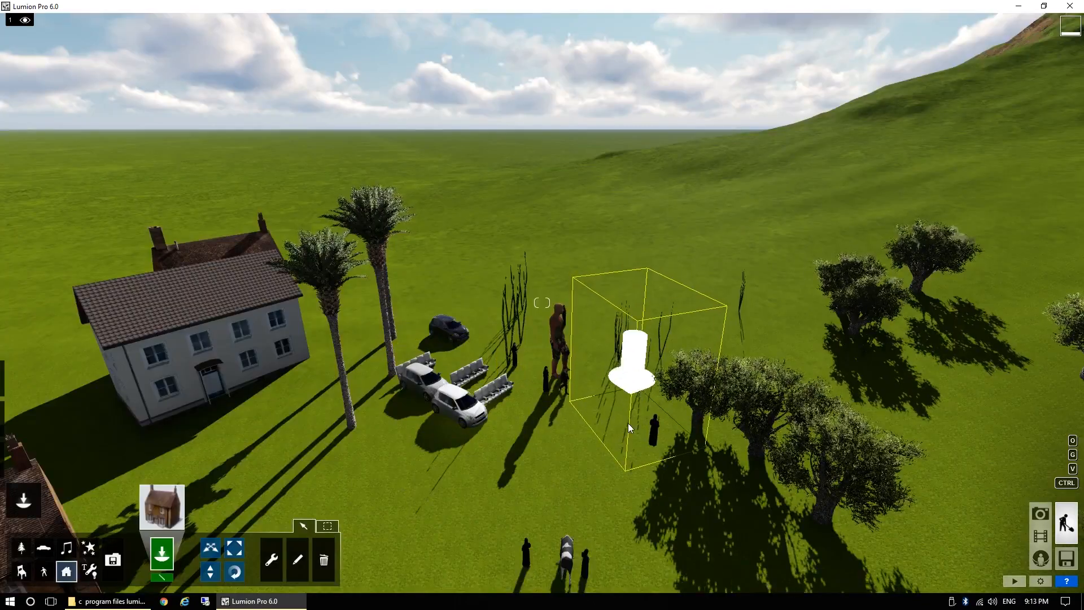
mouse_move(623, 430)
right_down()
mouse_move(469, 556)
mouse_move(559, 508)
mouse_move(616, 447)
right_up()
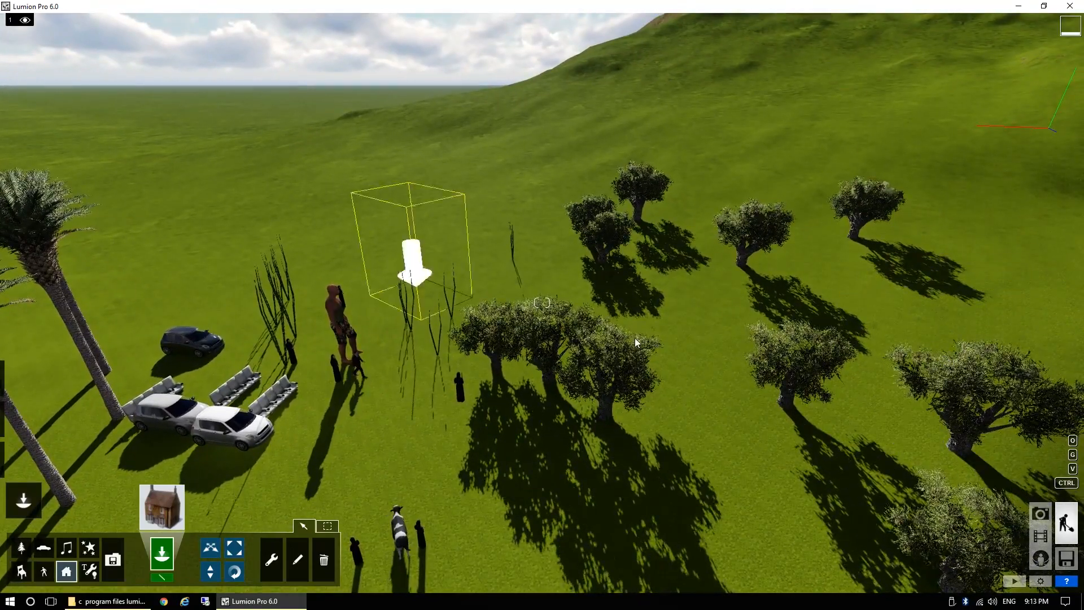
Save the scene under the name Demo, leaving its description empty.
click(1067, 560)
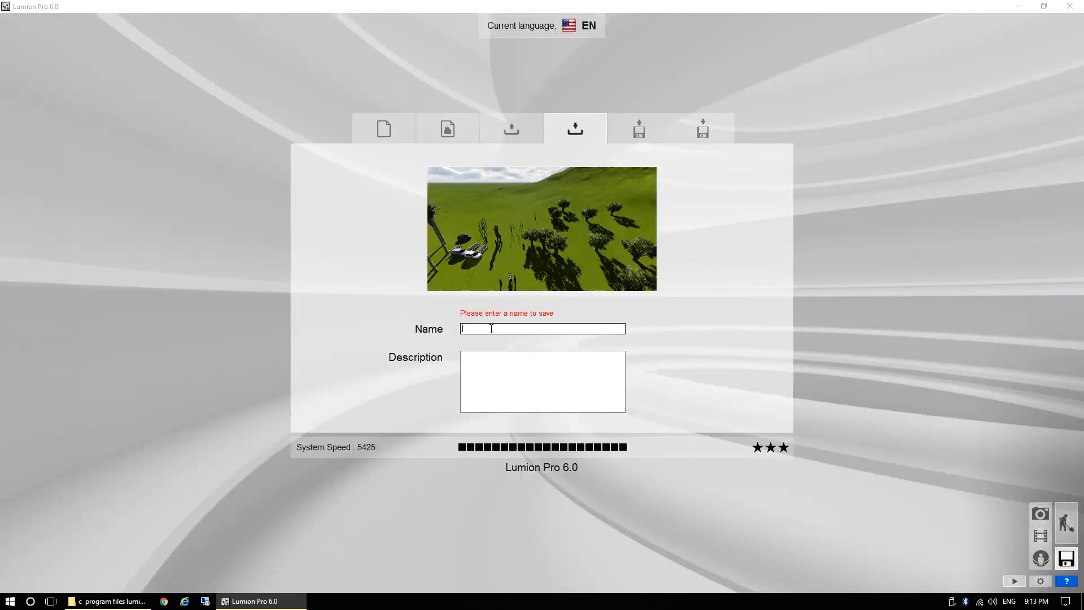
text(Demo)
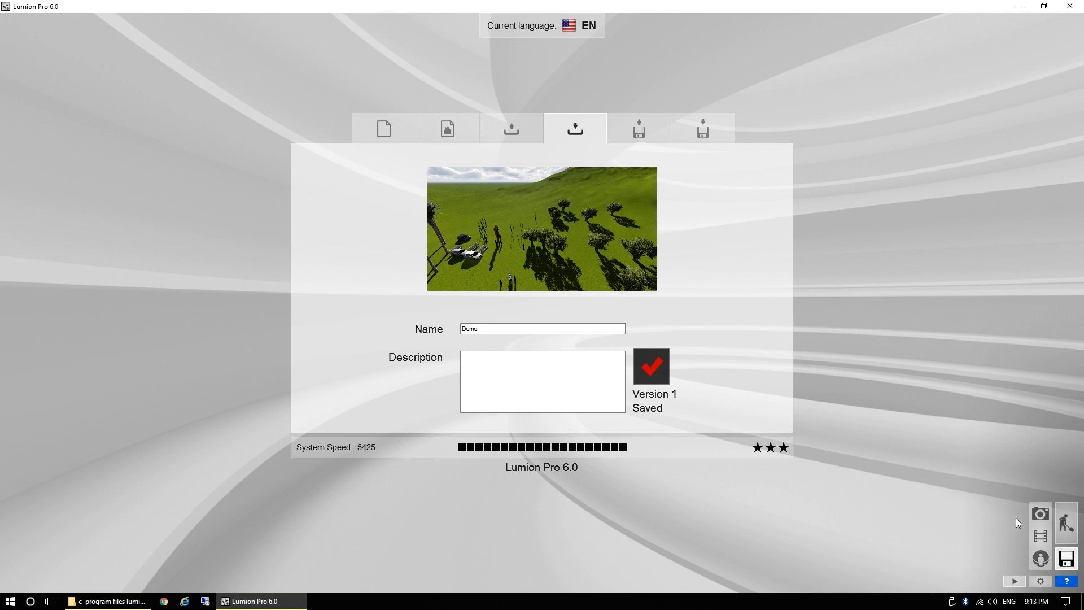
Load the saved Demo scene from the list of saved scenes.
click(384, 129)
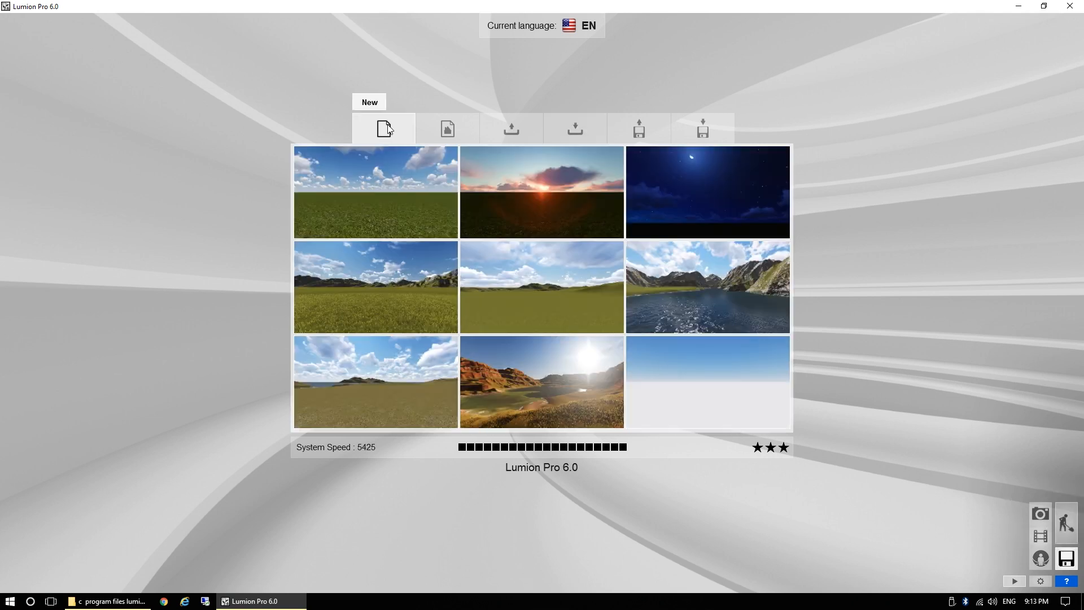
click(507, 124)
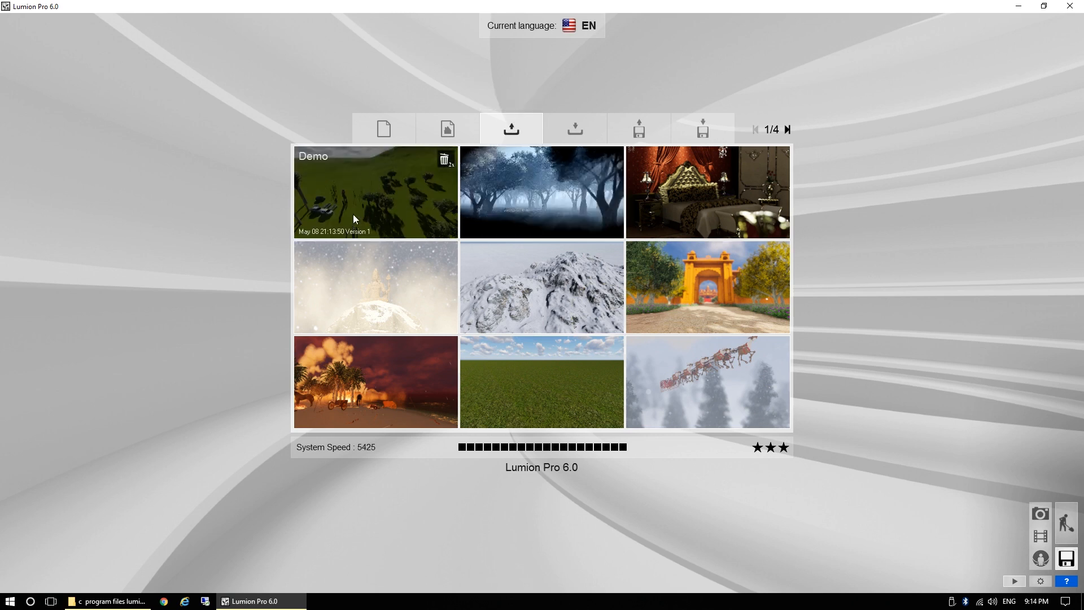
click(384, 197)
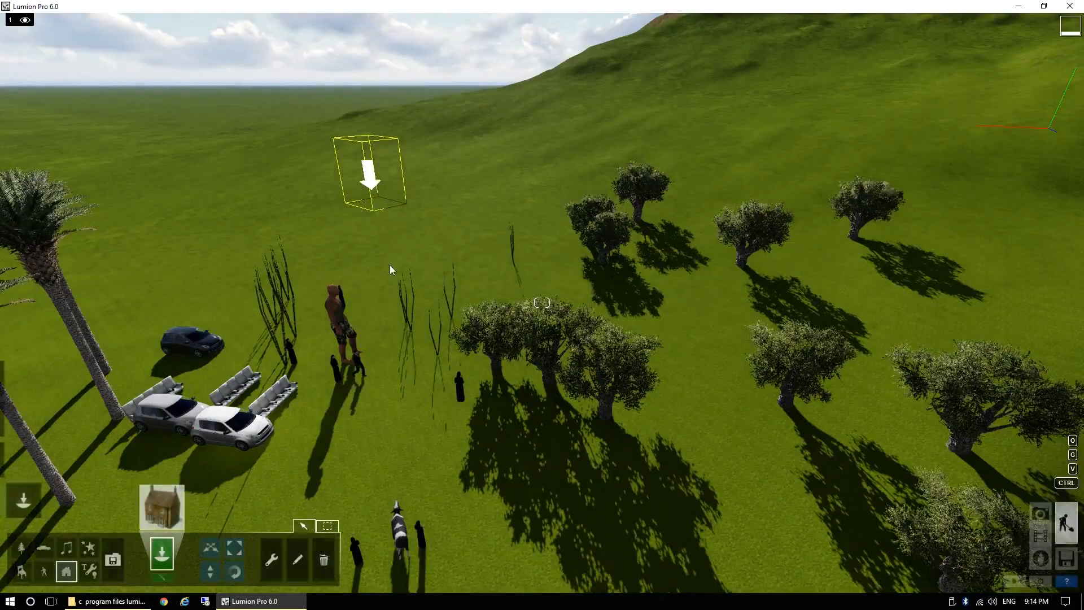
Examine the reloaded scene from several angles, looking over the olive trees, bamboos, cars, characters, palms and houses.
right_drag(876, 293, 943, 367)
right_drag(542, 303, 345, 497)
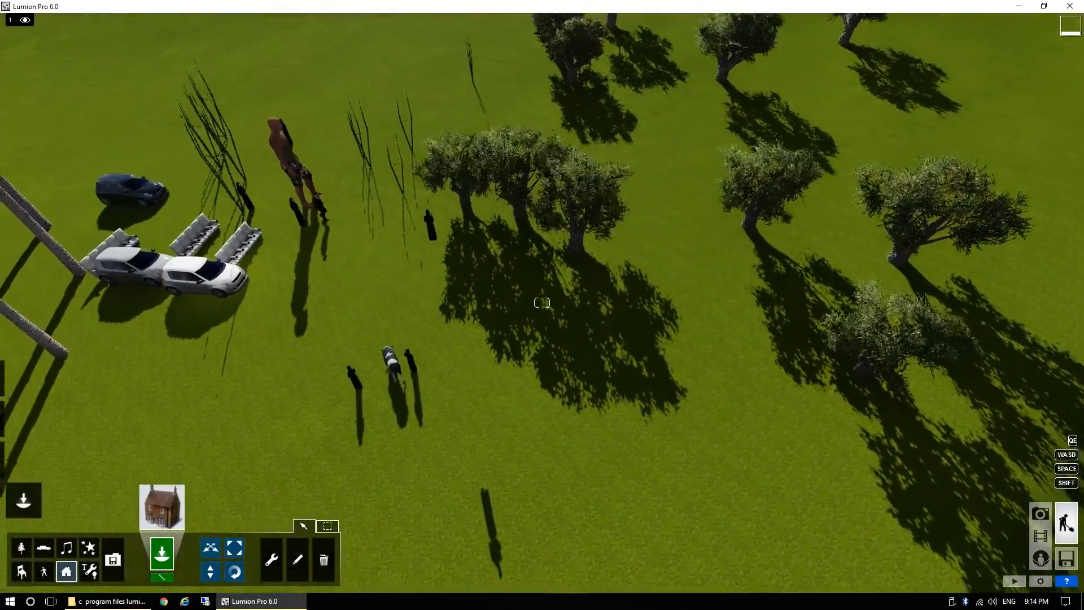
right_drag(542, 463, 411, 356)
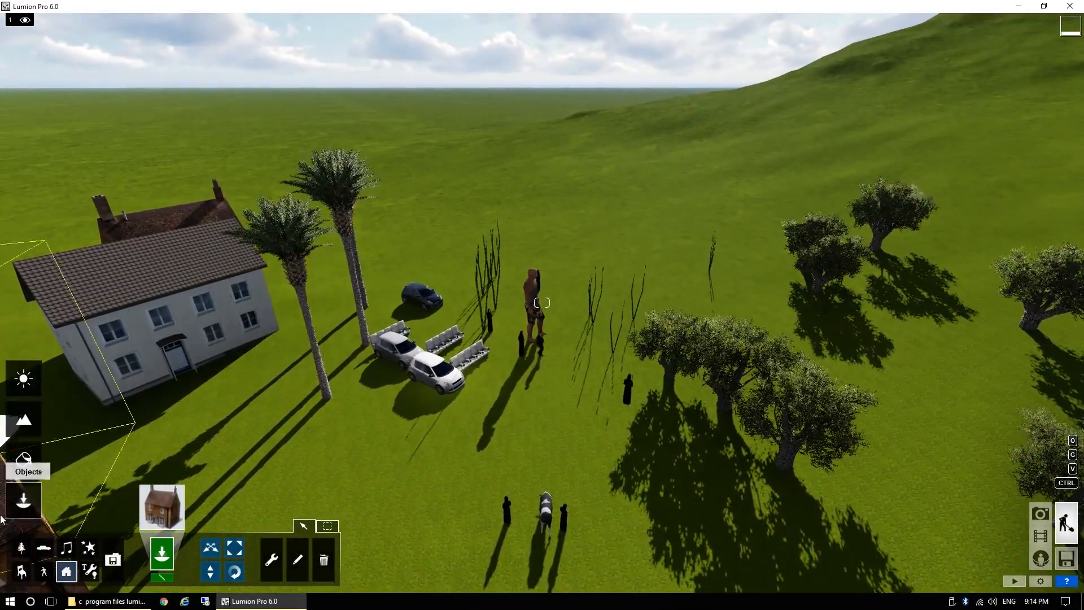
mouse_move(17, 394)
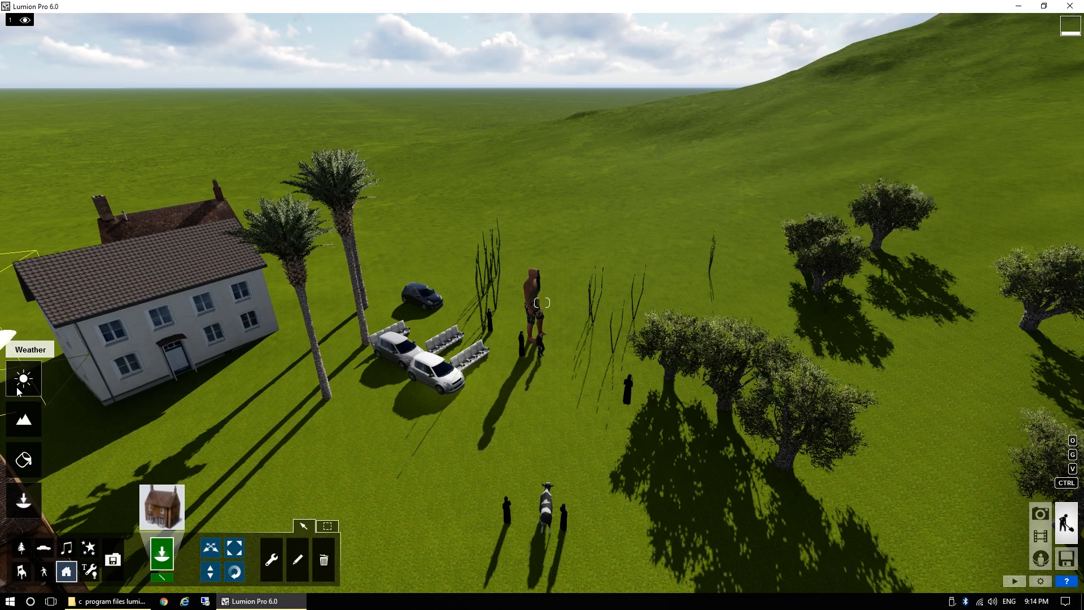
right_drag(355, 431, 314, 398)
key(s)
key(d)
mouse_move(543, 303)
right_down()
mouse_move(452, 243)
mouse_move(376, 220)
mouse_move(322, 225)
mouse_move(435, 291)
mouse_move(406, 282)
mouse_move(311, 294)
mouse_move(480, 303)
mouse_move(412, 301)
mouse_move(378, 282)
mouse_move(316, 280)
mouse_move(529, 304)
right_up()
key(d)
key(d)
key(w)
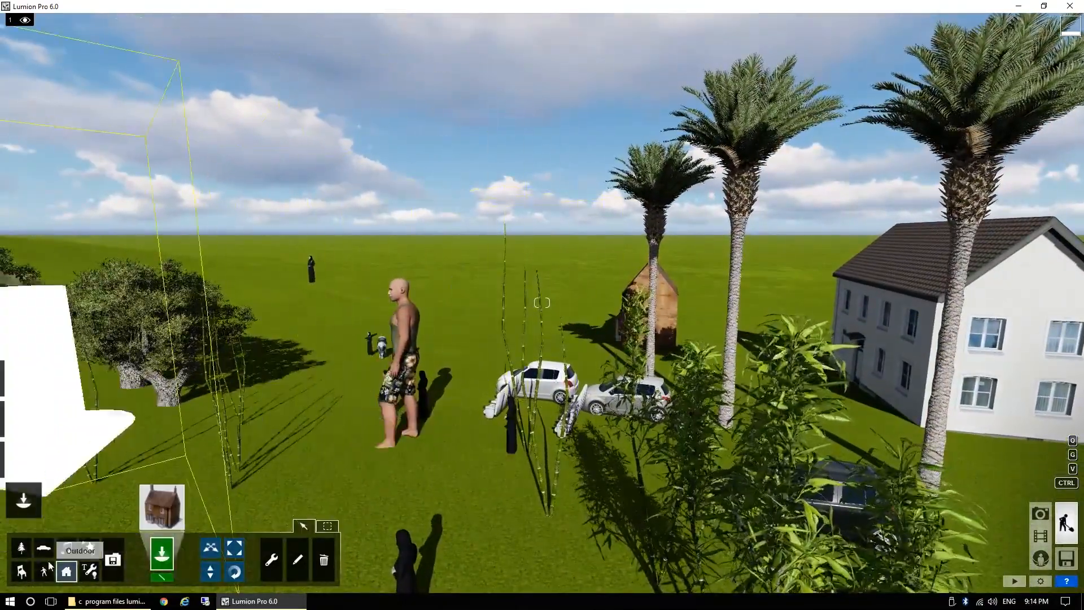